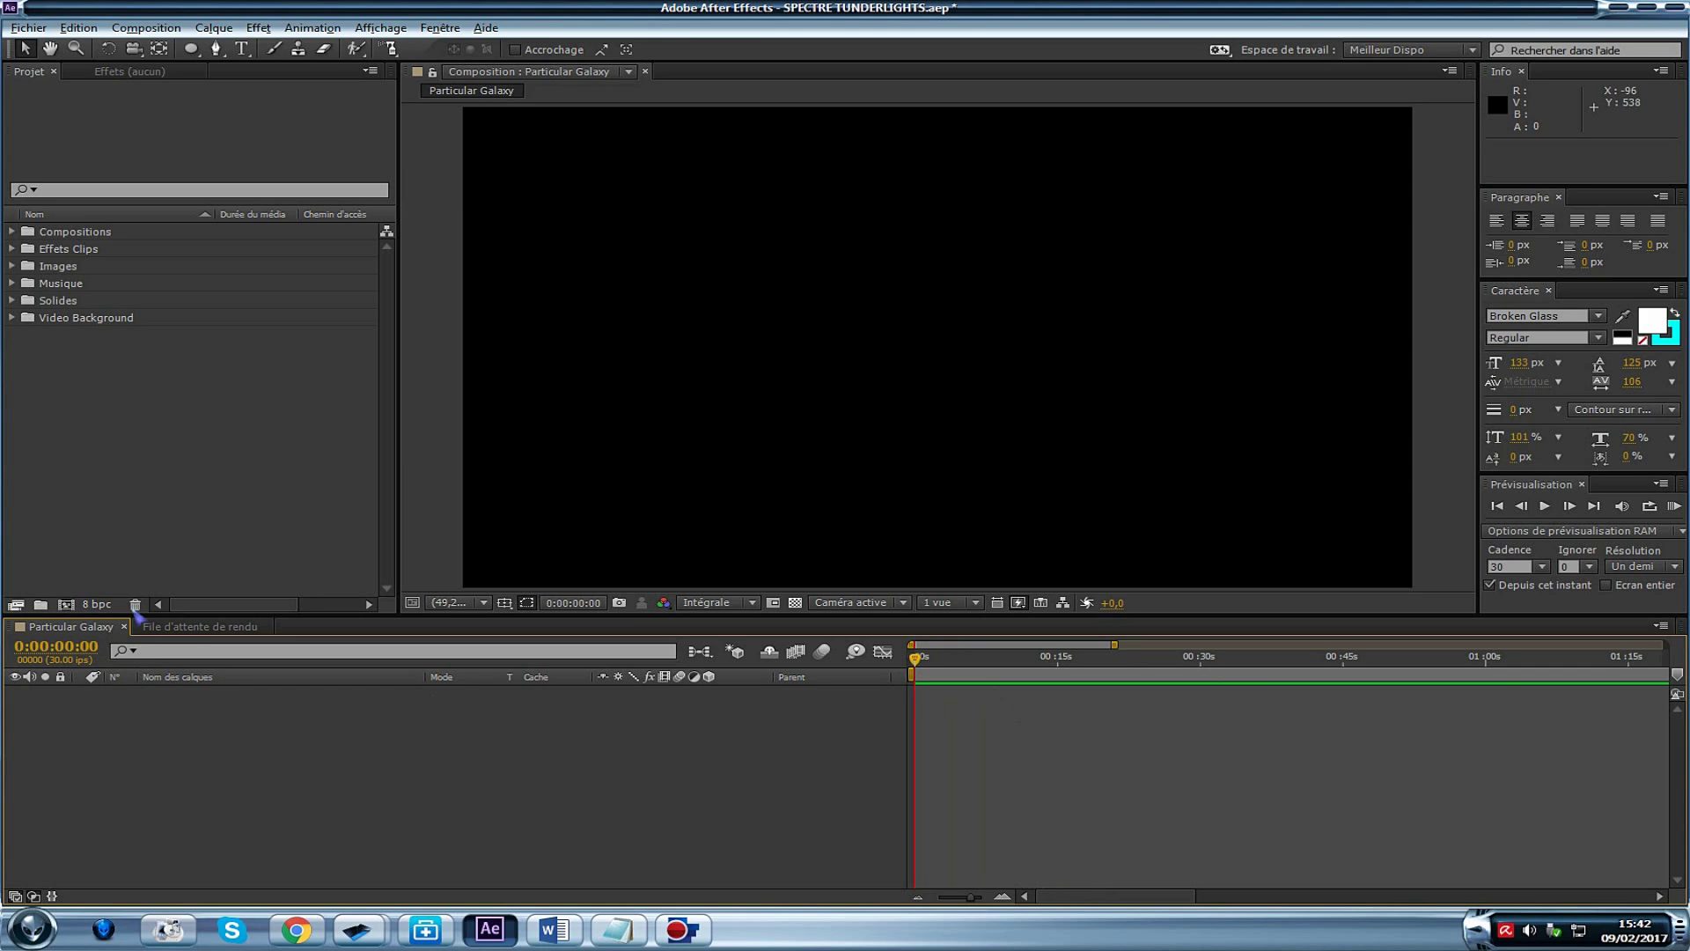
left_click(1540, 486)
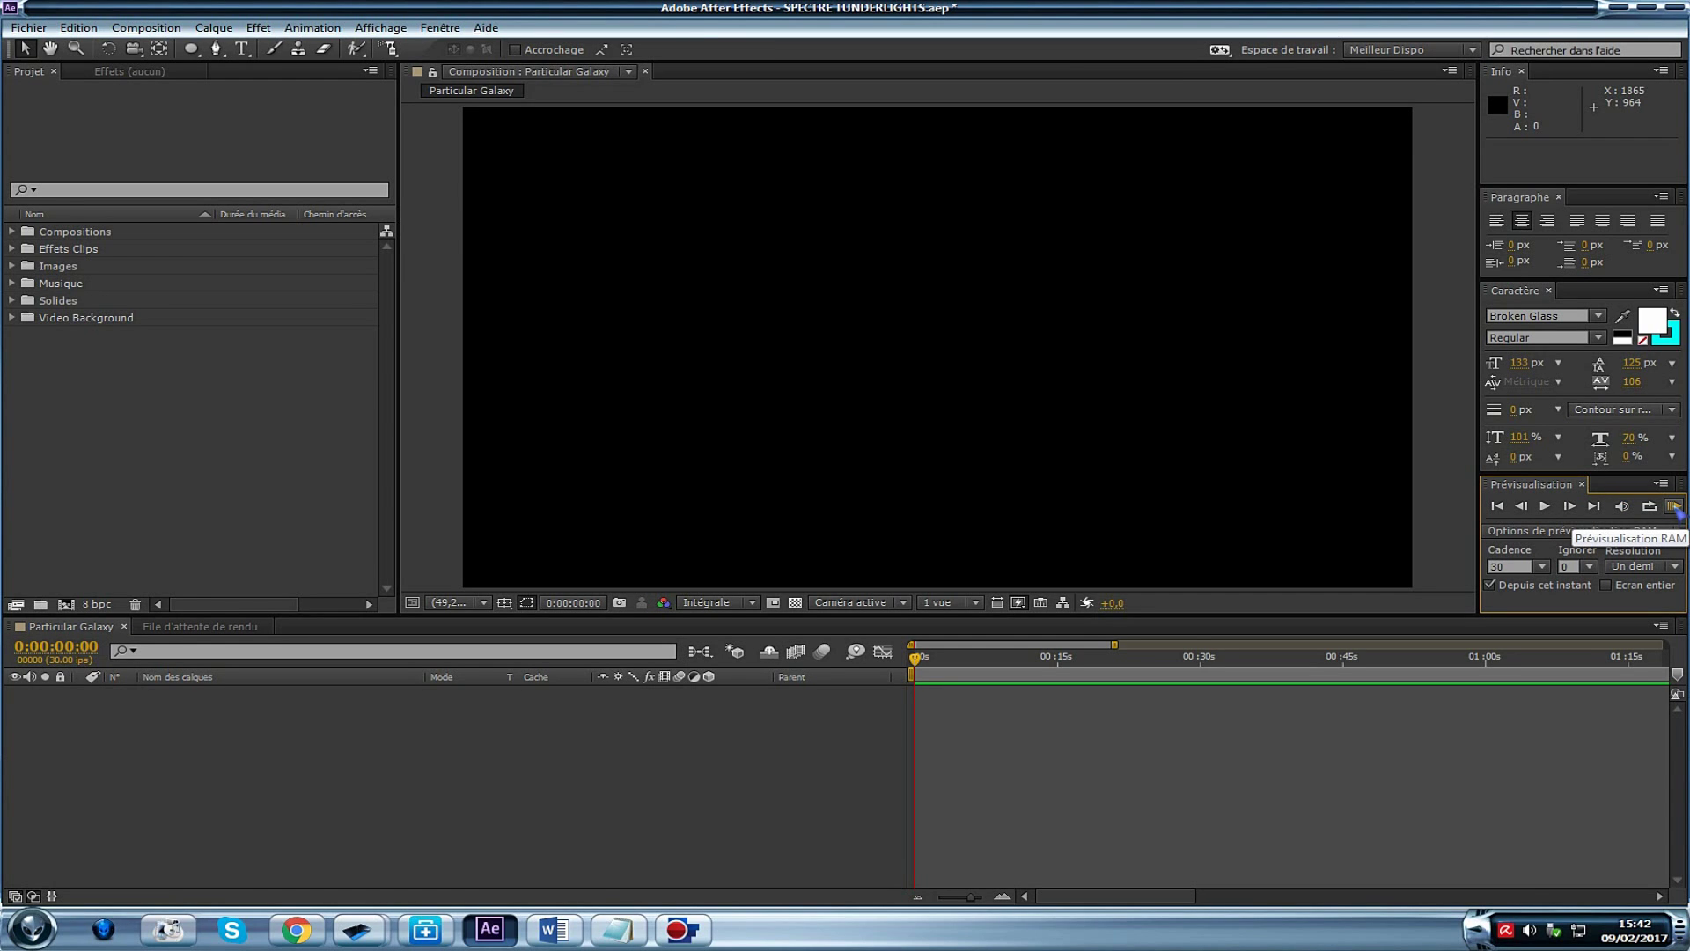
left_click(883, 287)
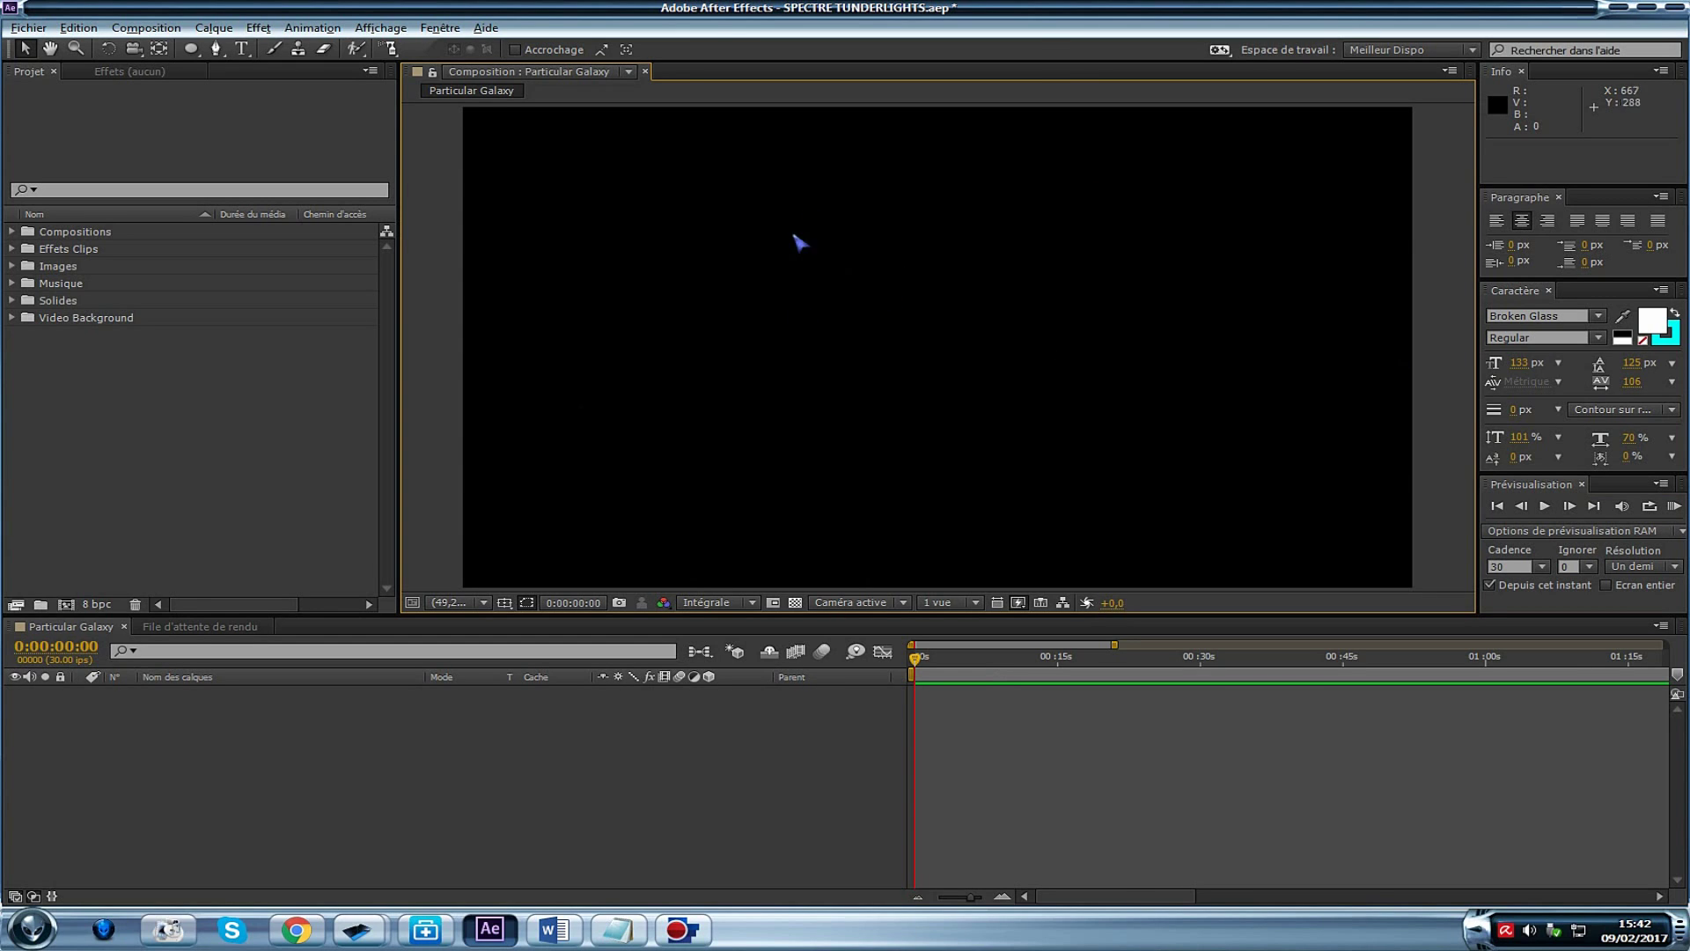
left_click(1516, 295)
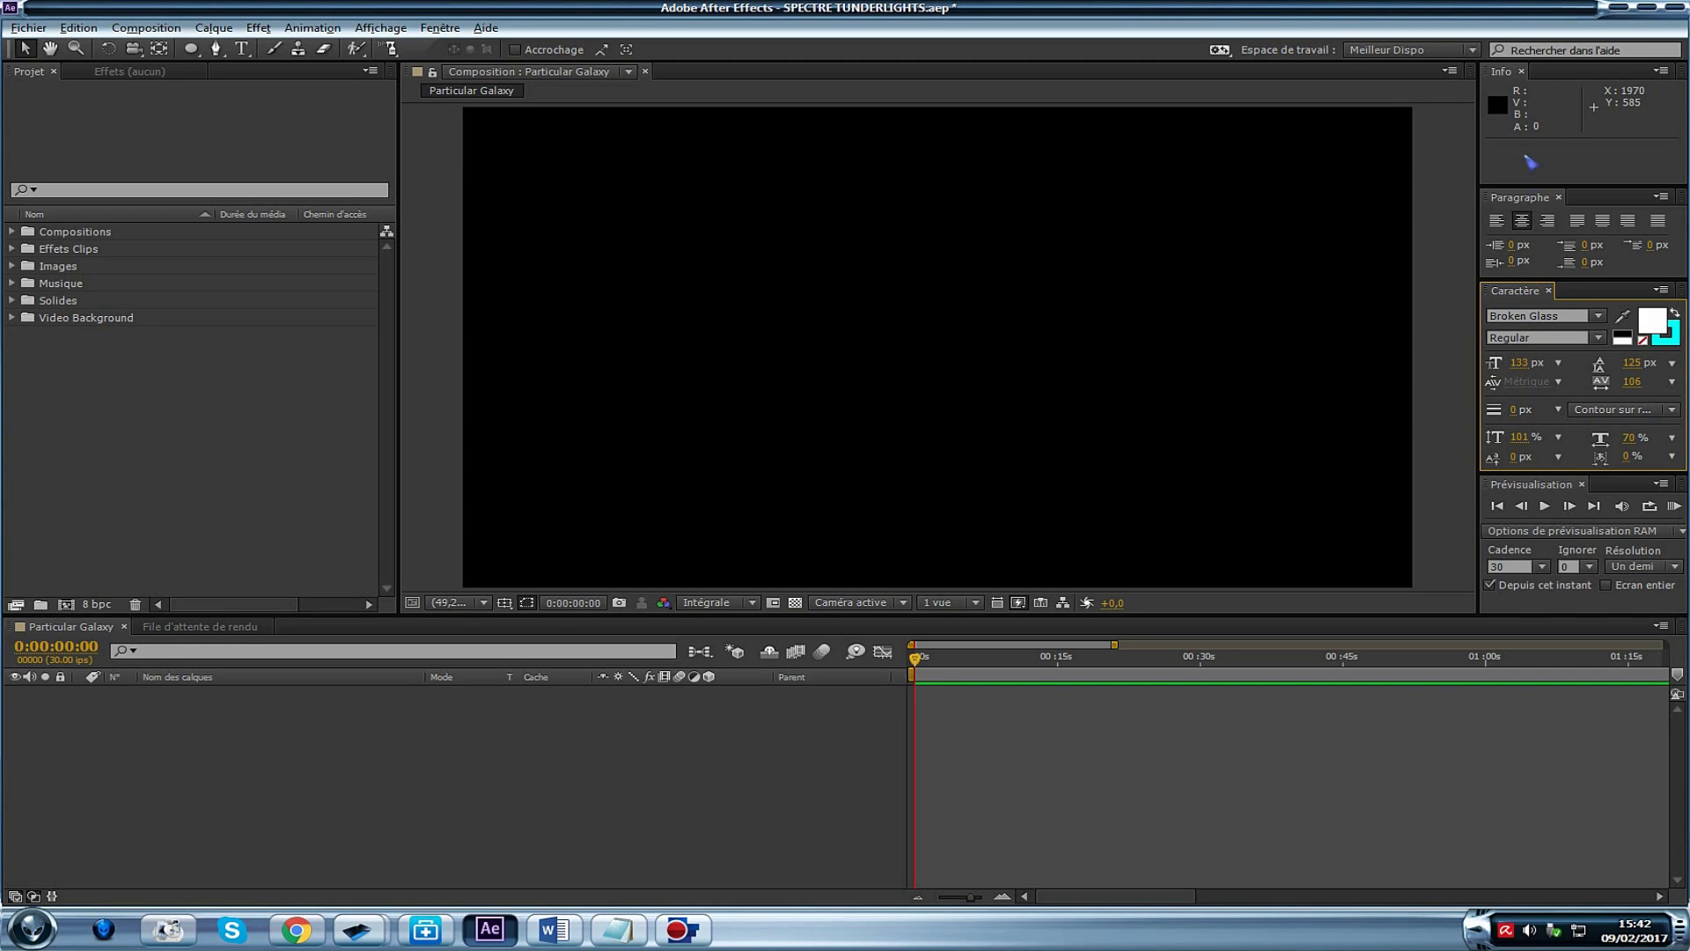
left_click(1522, 197)
left_click(1521, 292)
left_click(1521, 199)
left_click(1521, 293)
left_click(1502, 72)
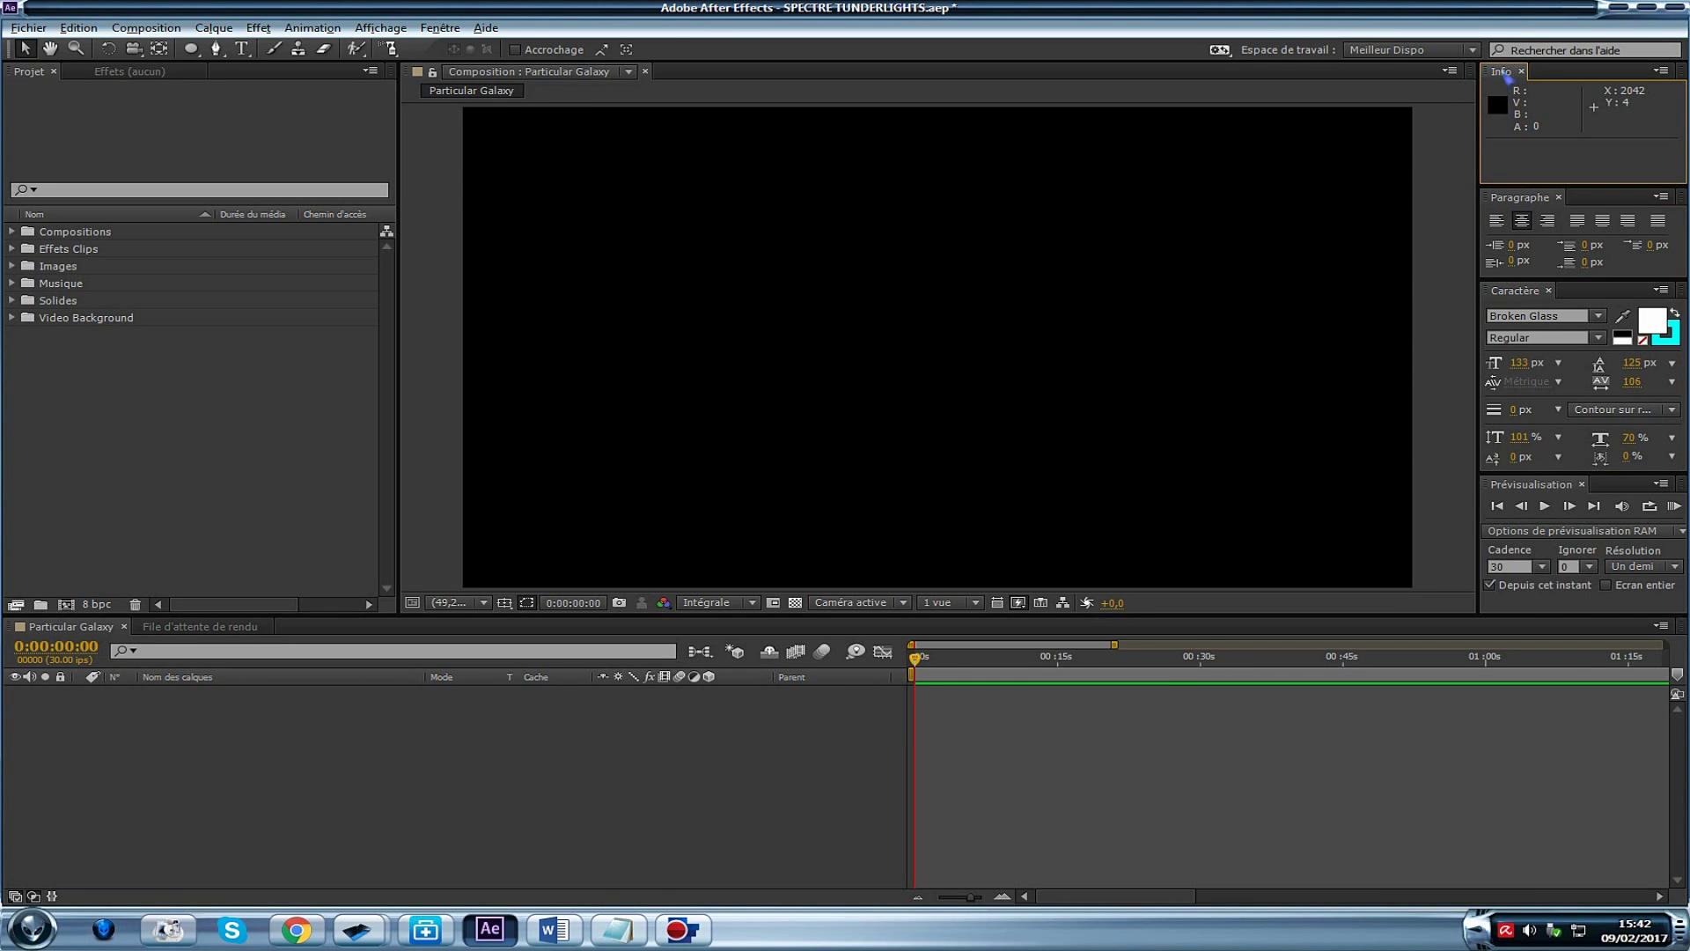
left_click(1570, 143)
left_click(1622, 94)
left_click(444, 28)
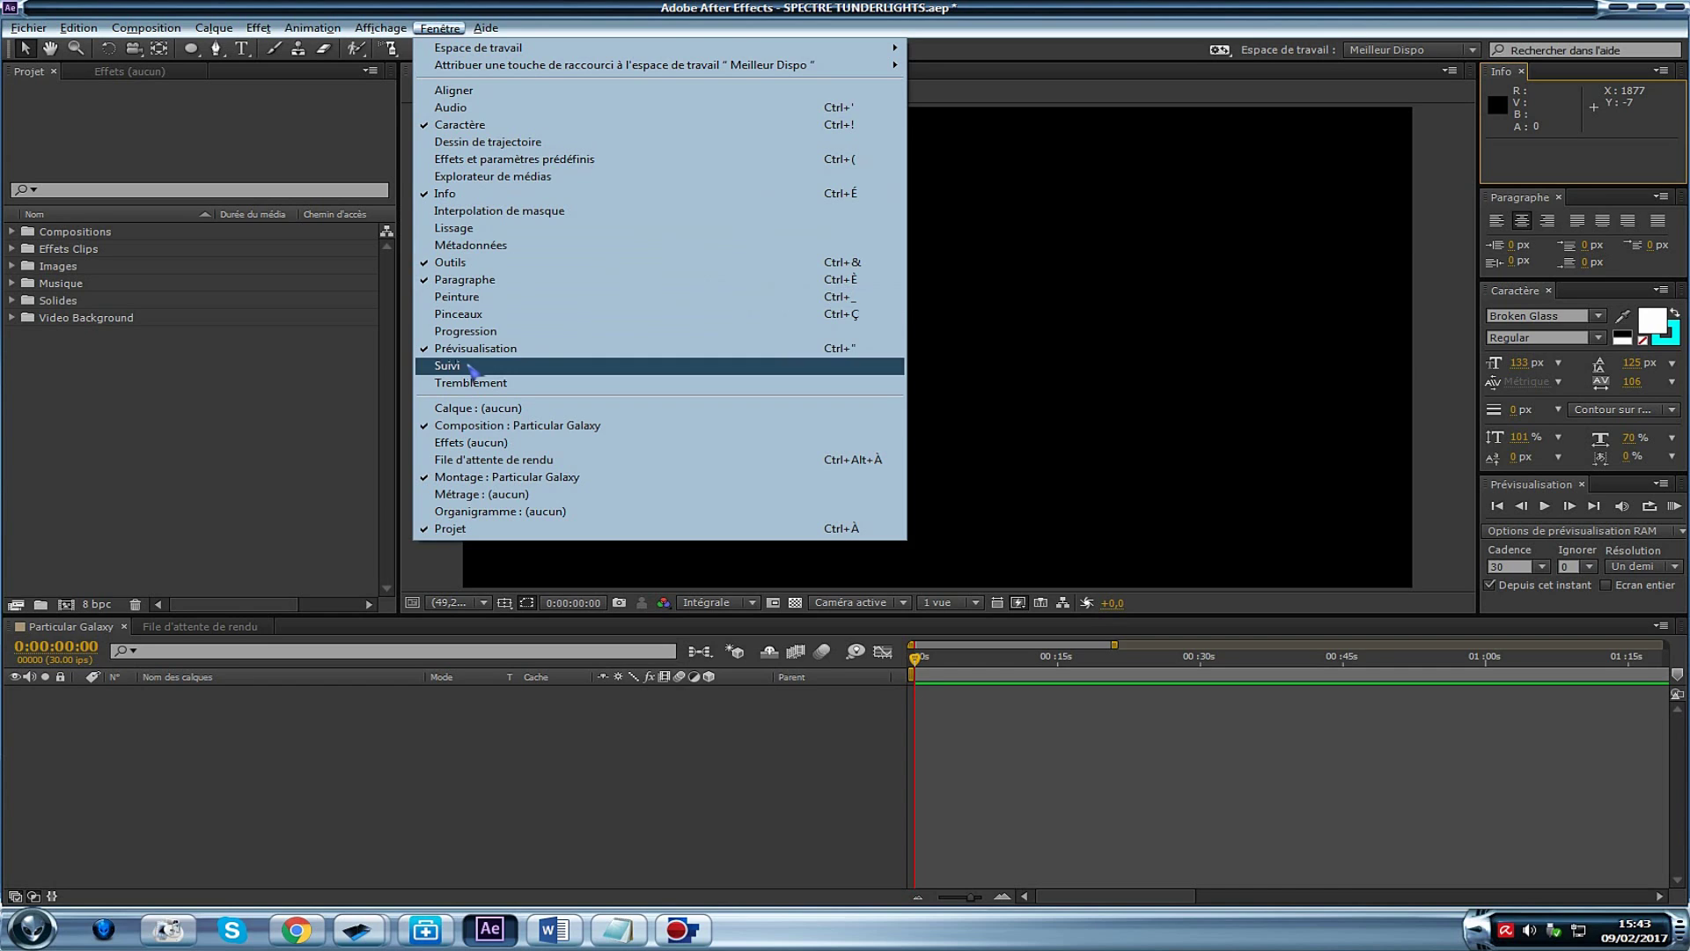
left_click(211, 464)
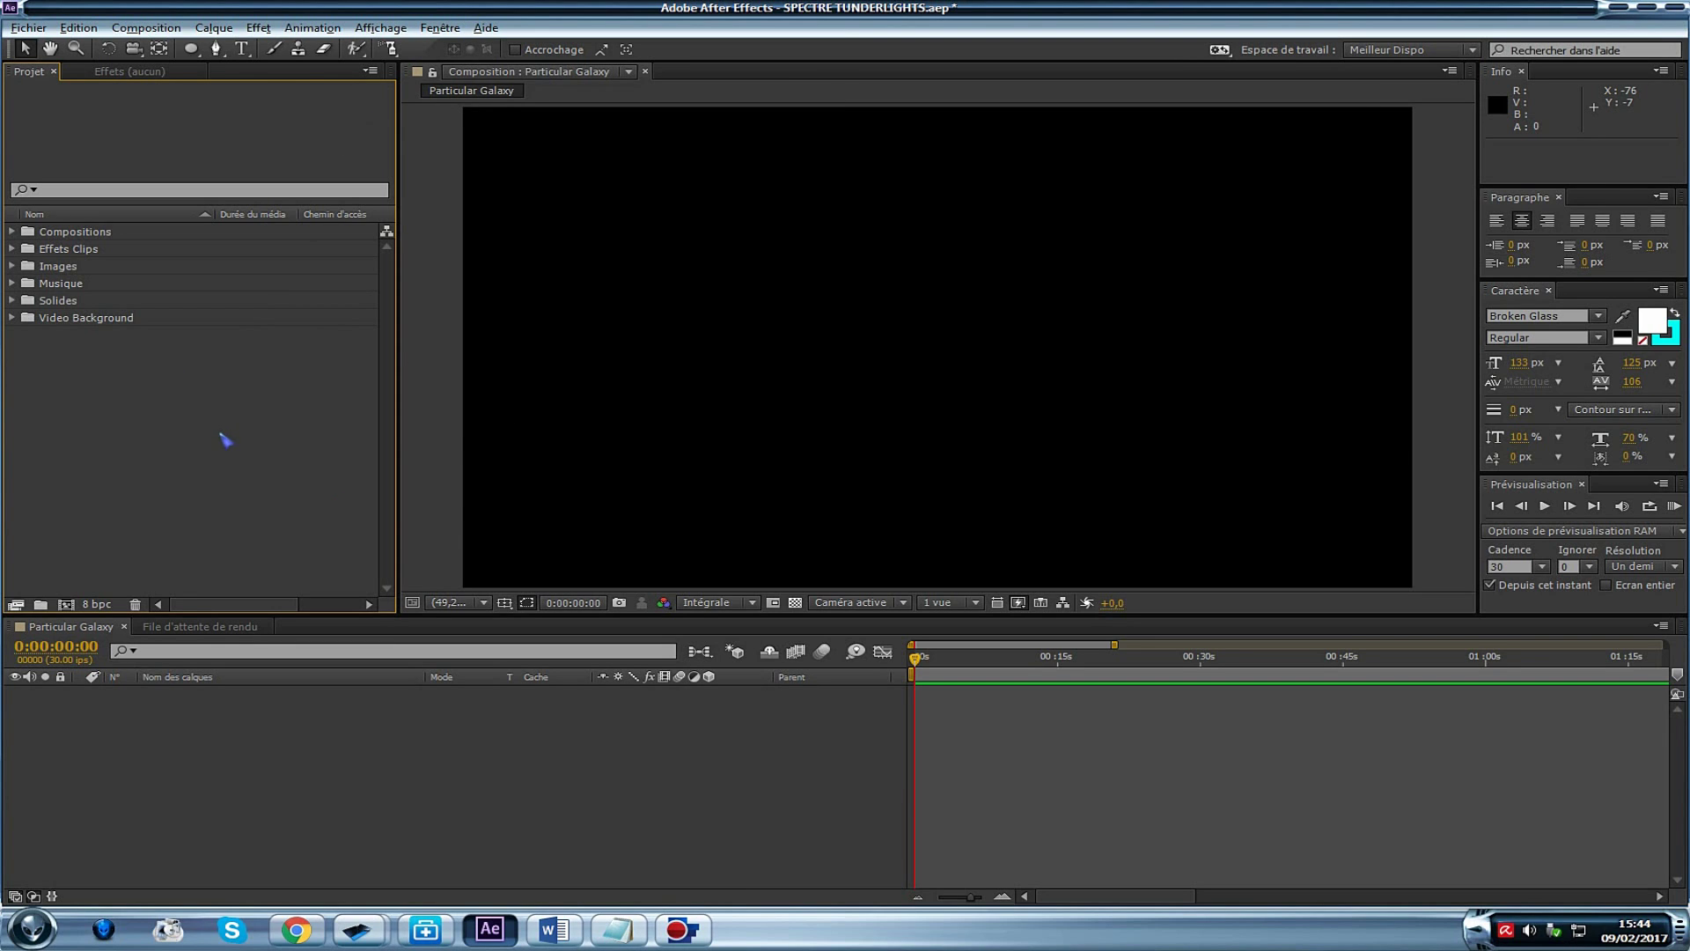
left_click(146, 27)
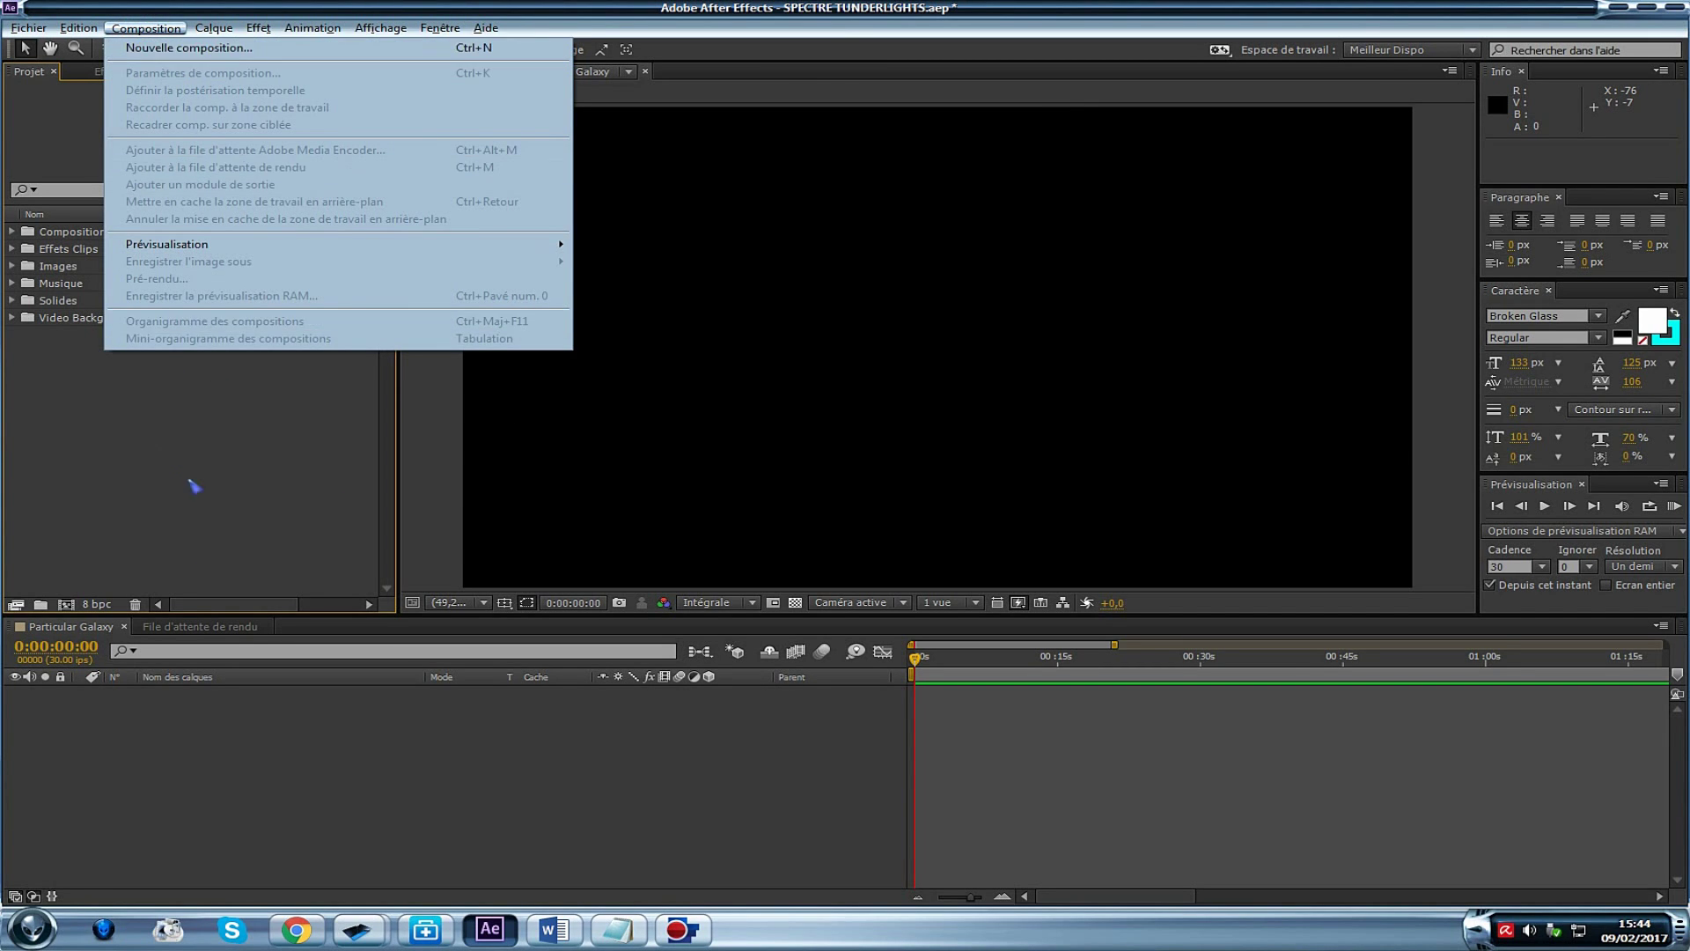
left_click(102, 508)
left_click(66, 604)
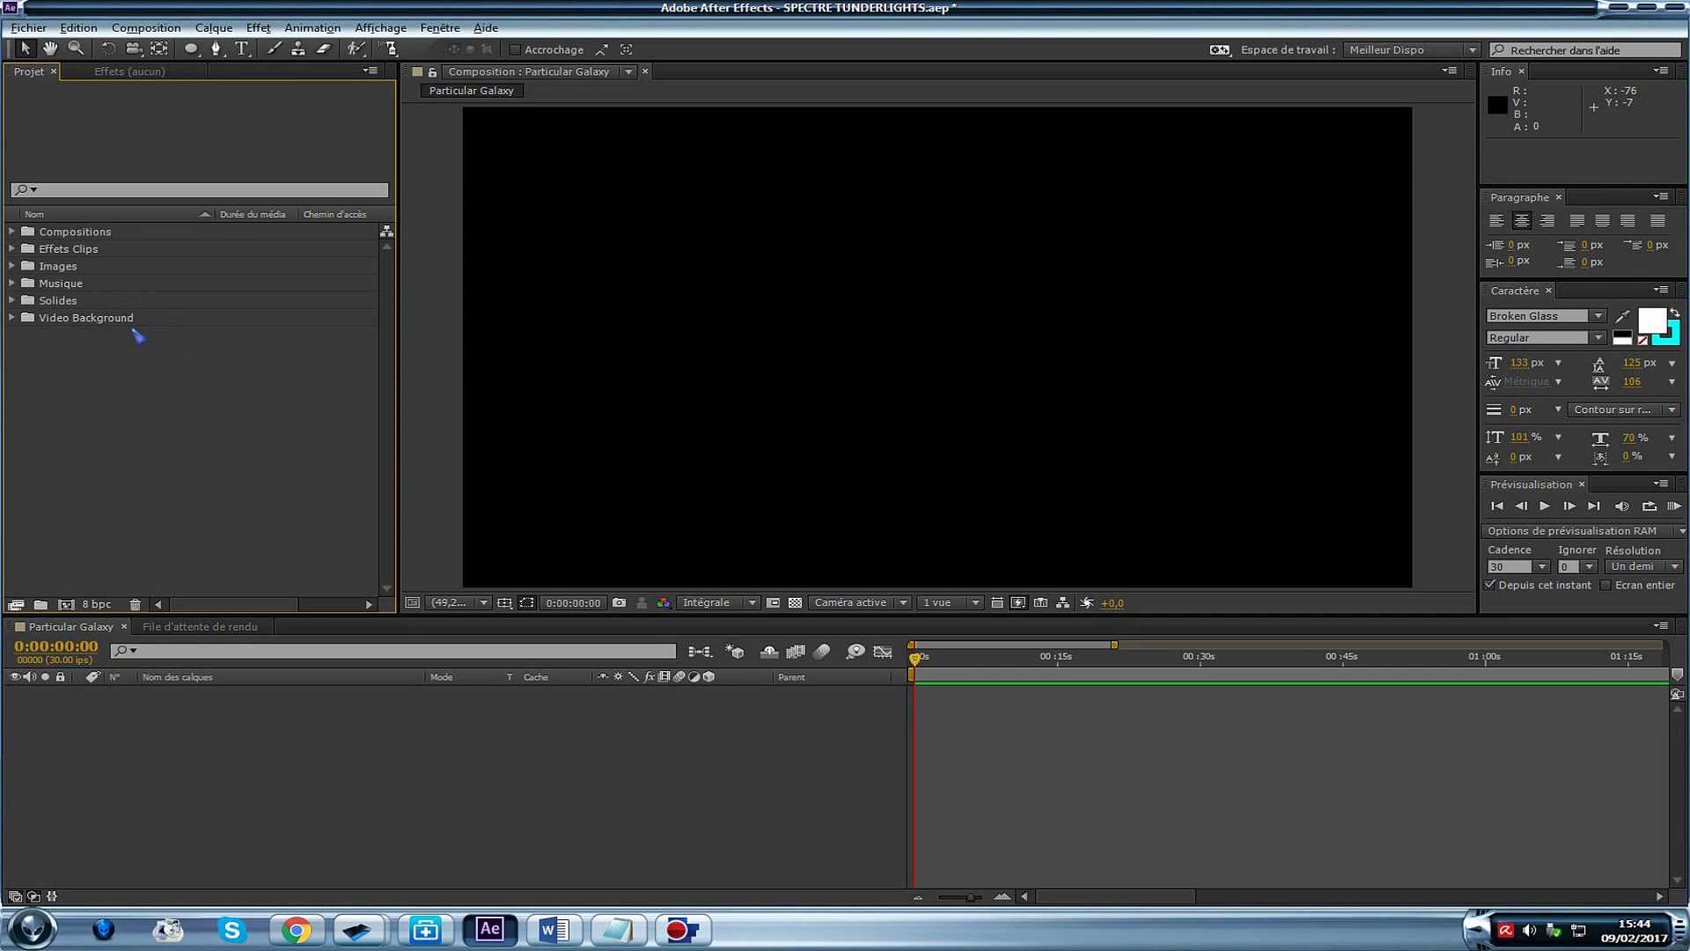
left_click(11, 265)
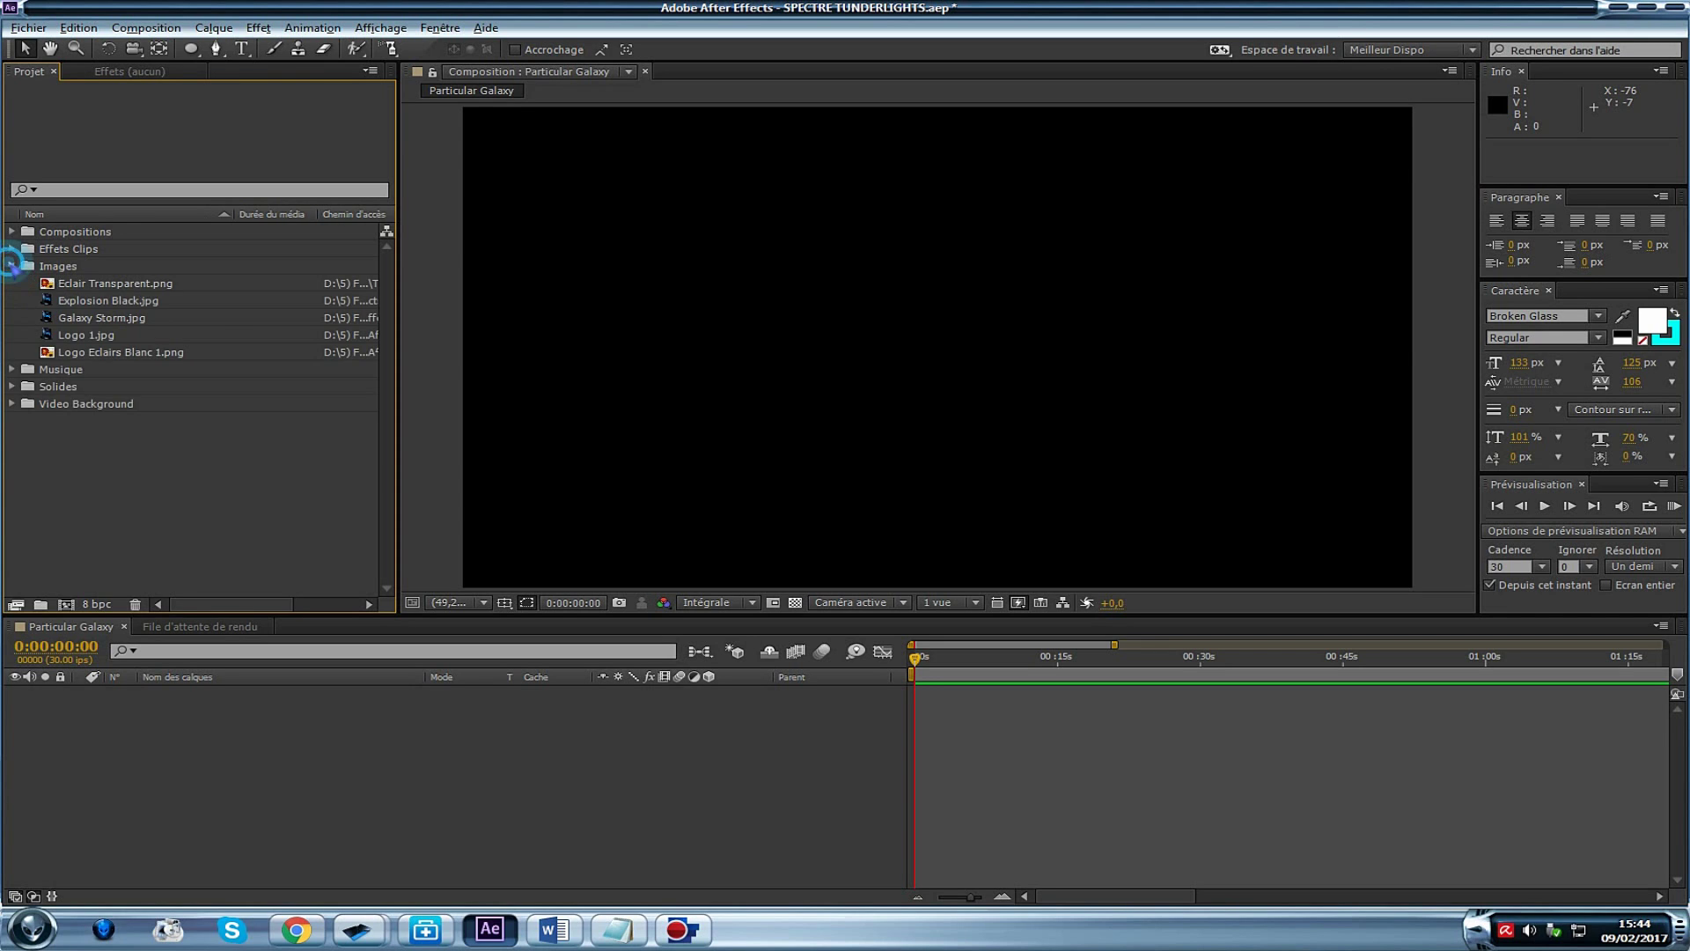
left_click(12, 265)
Create a composition from the Rainbows N Shit WAV file in the Musique folder, and delete that composition from the project
left_click(12, 282)
left_click_drag(112, 300, 67, 609)
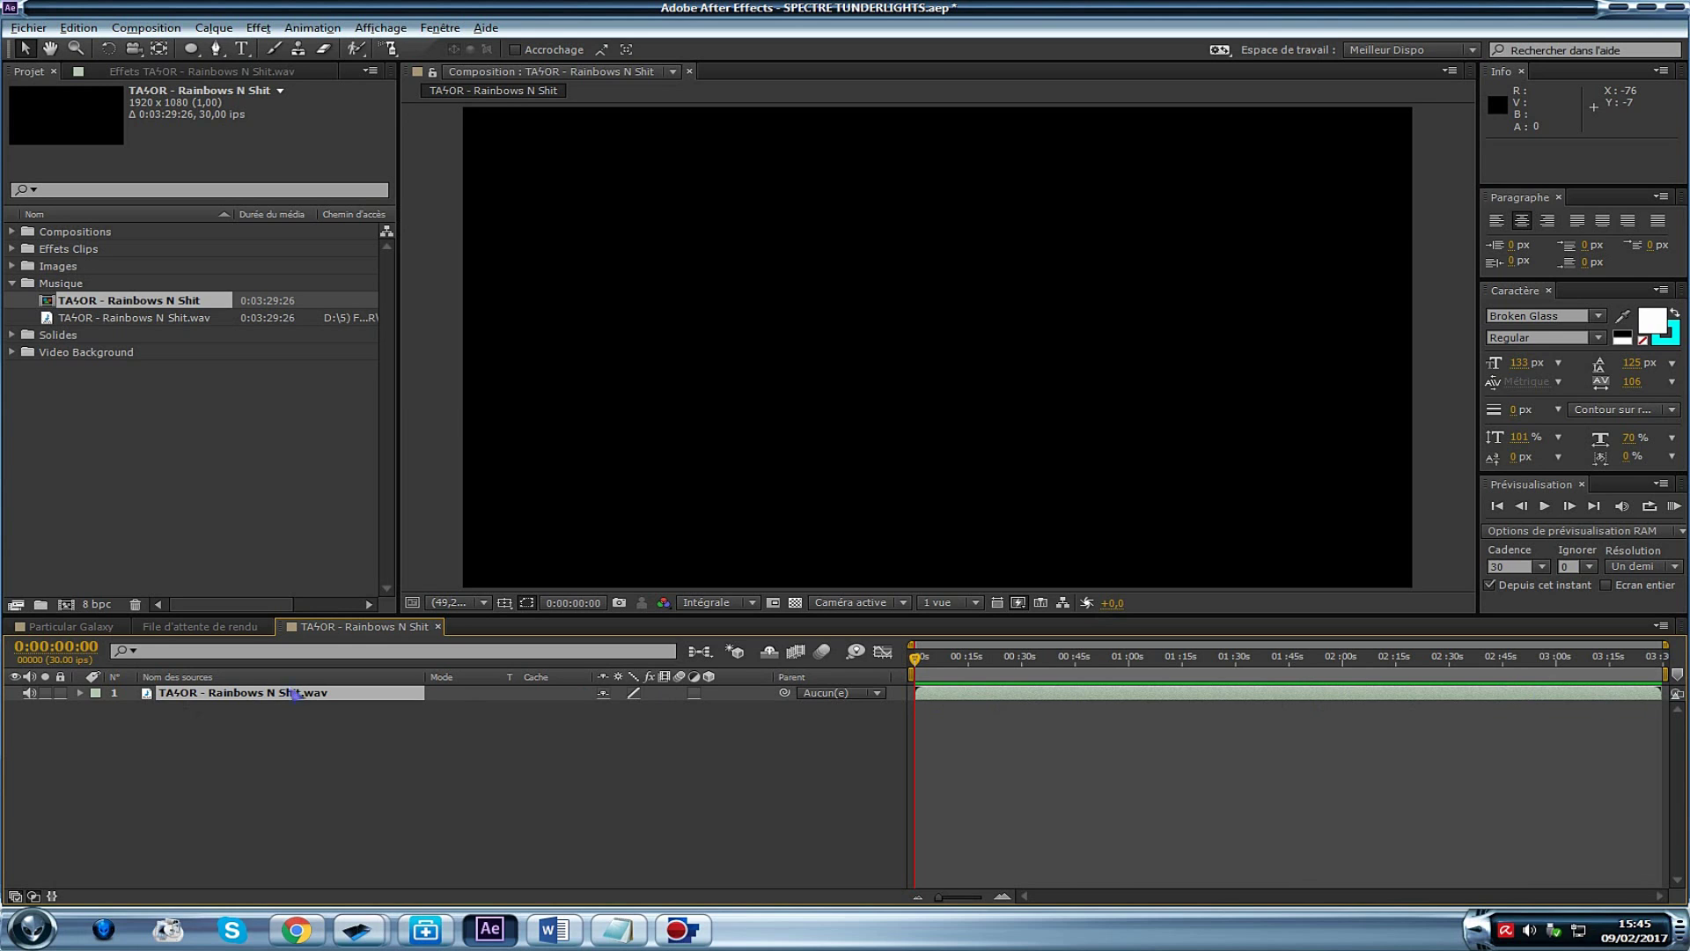
left_click(208, 693)
left_click(128, 302)
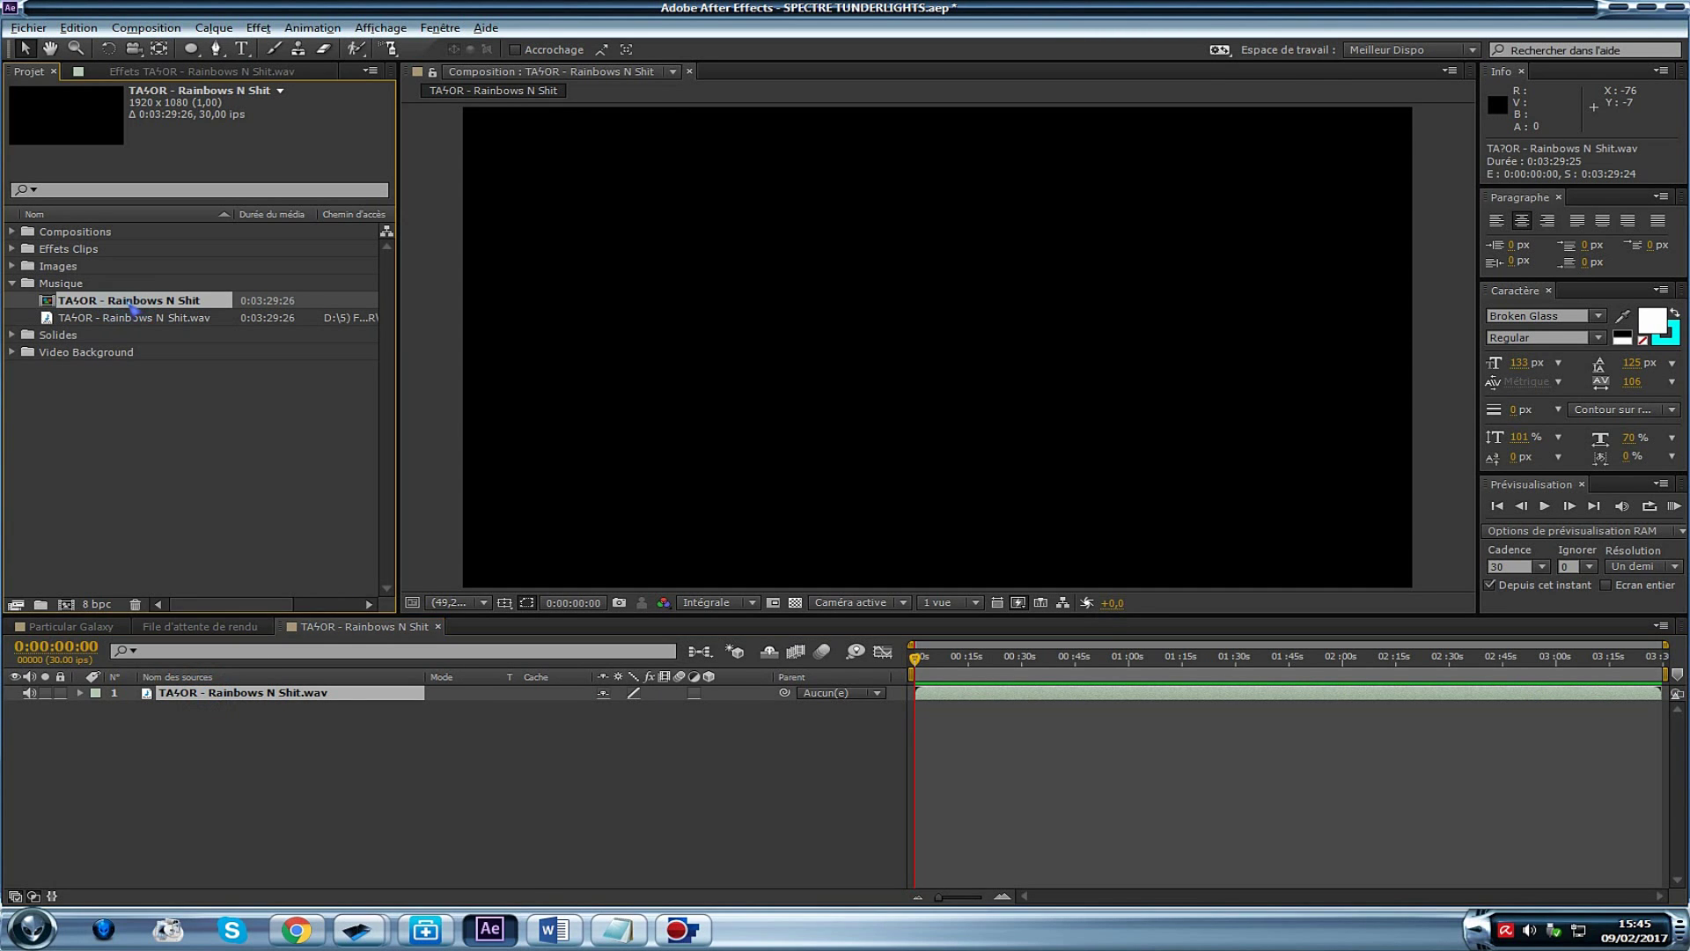
key("Delete")
left_click(880, 484)
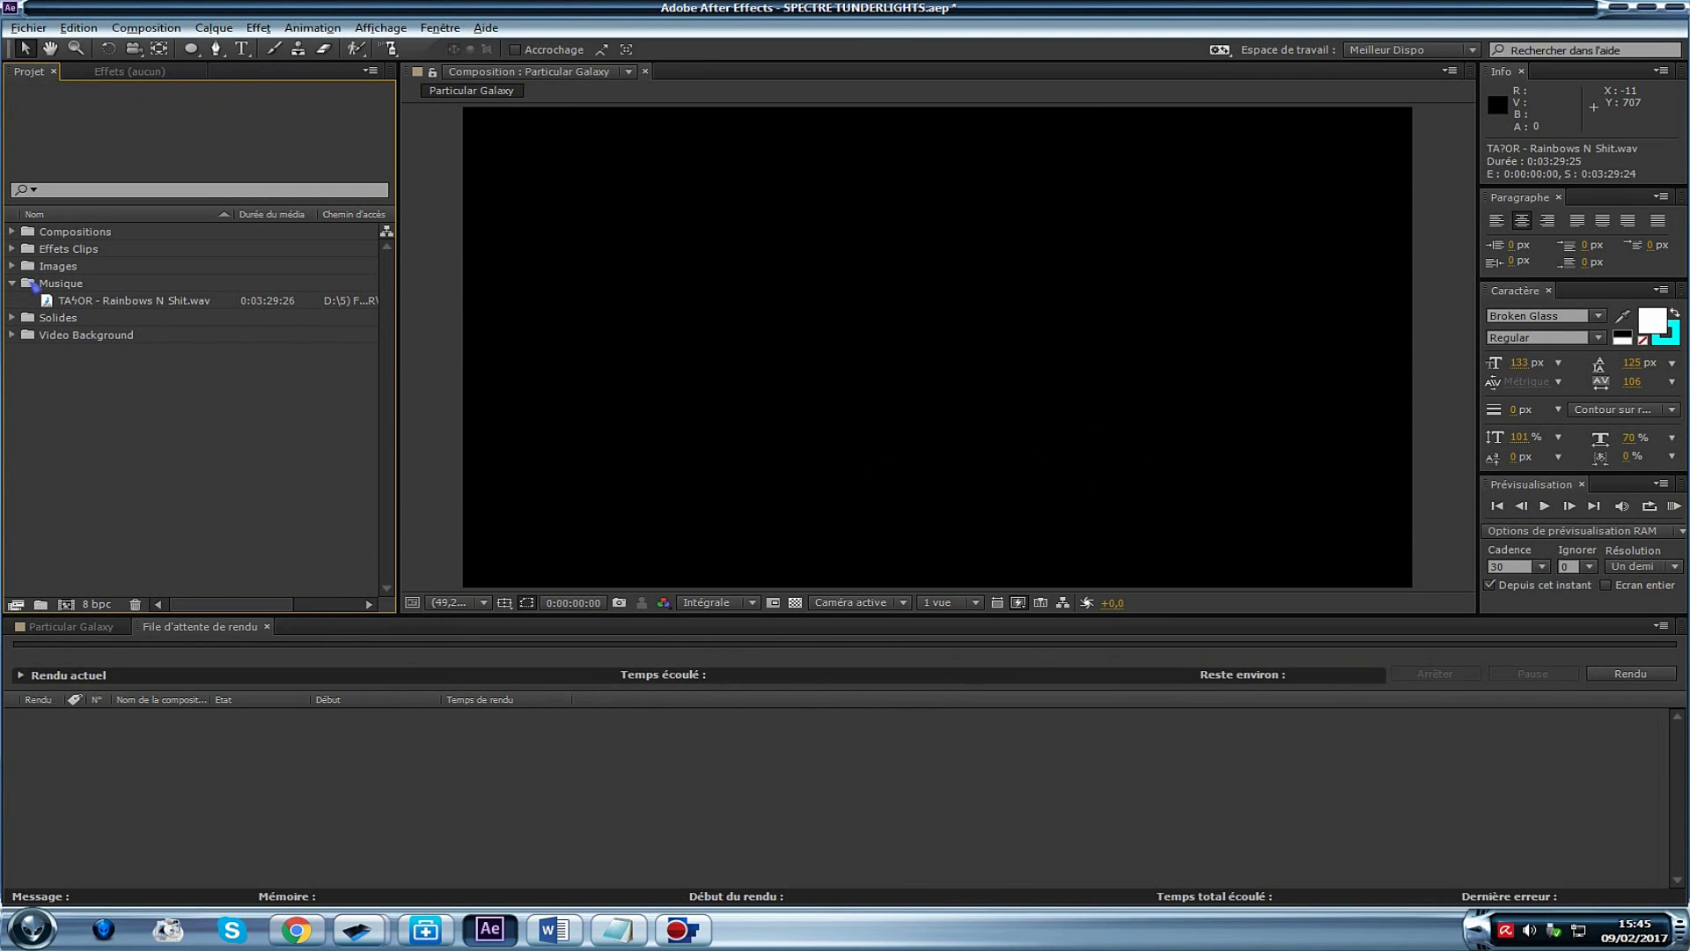
left_click(11, 283)
left_click(91, 366)
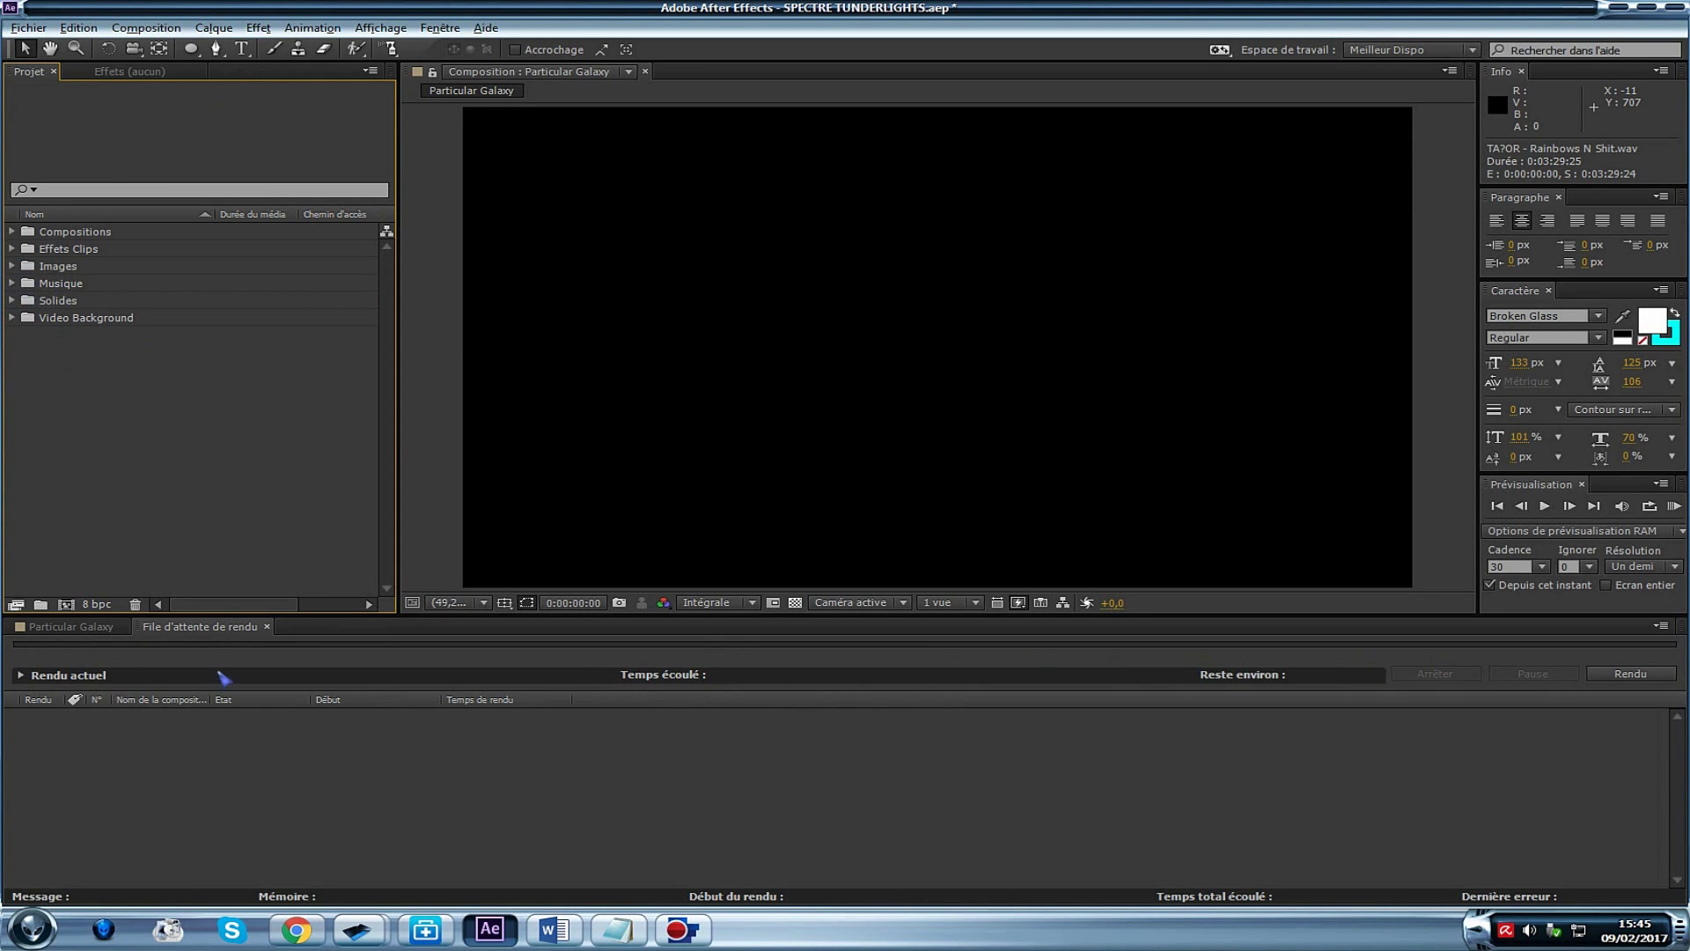
Create a one-minute composition named Projet from the HDTV 1080 25 preset, with the frame rate set to 30 fps
left_click(150, 27)
left_click(152, 48)
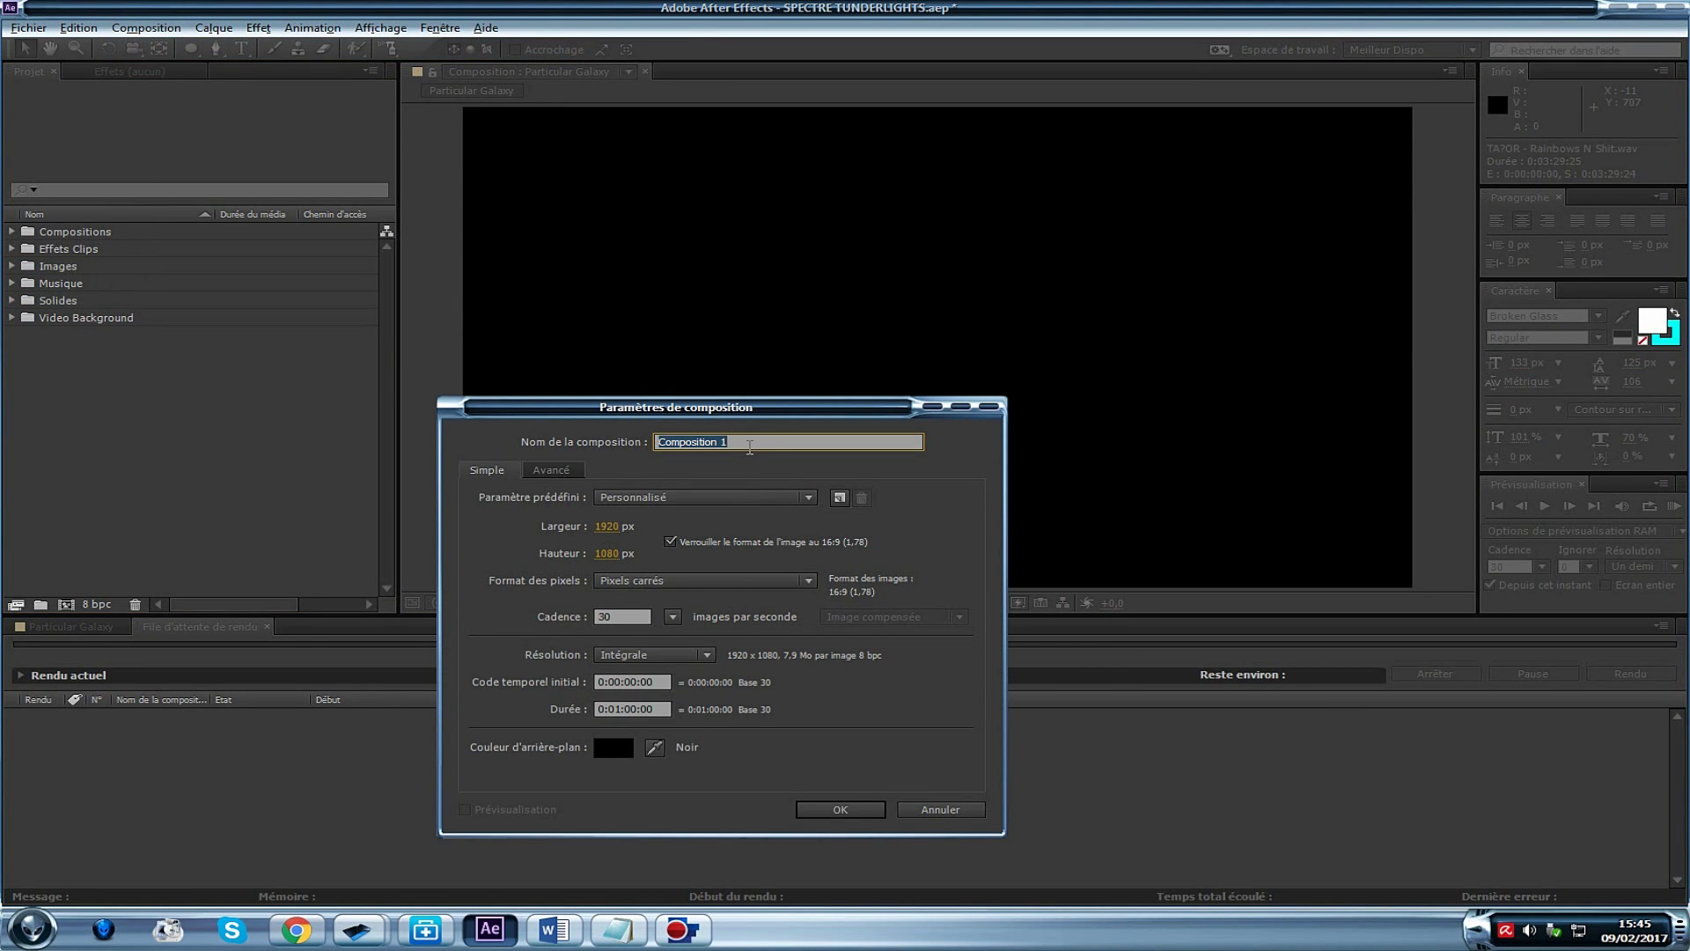
type("Projet")
left_click(683, 498)
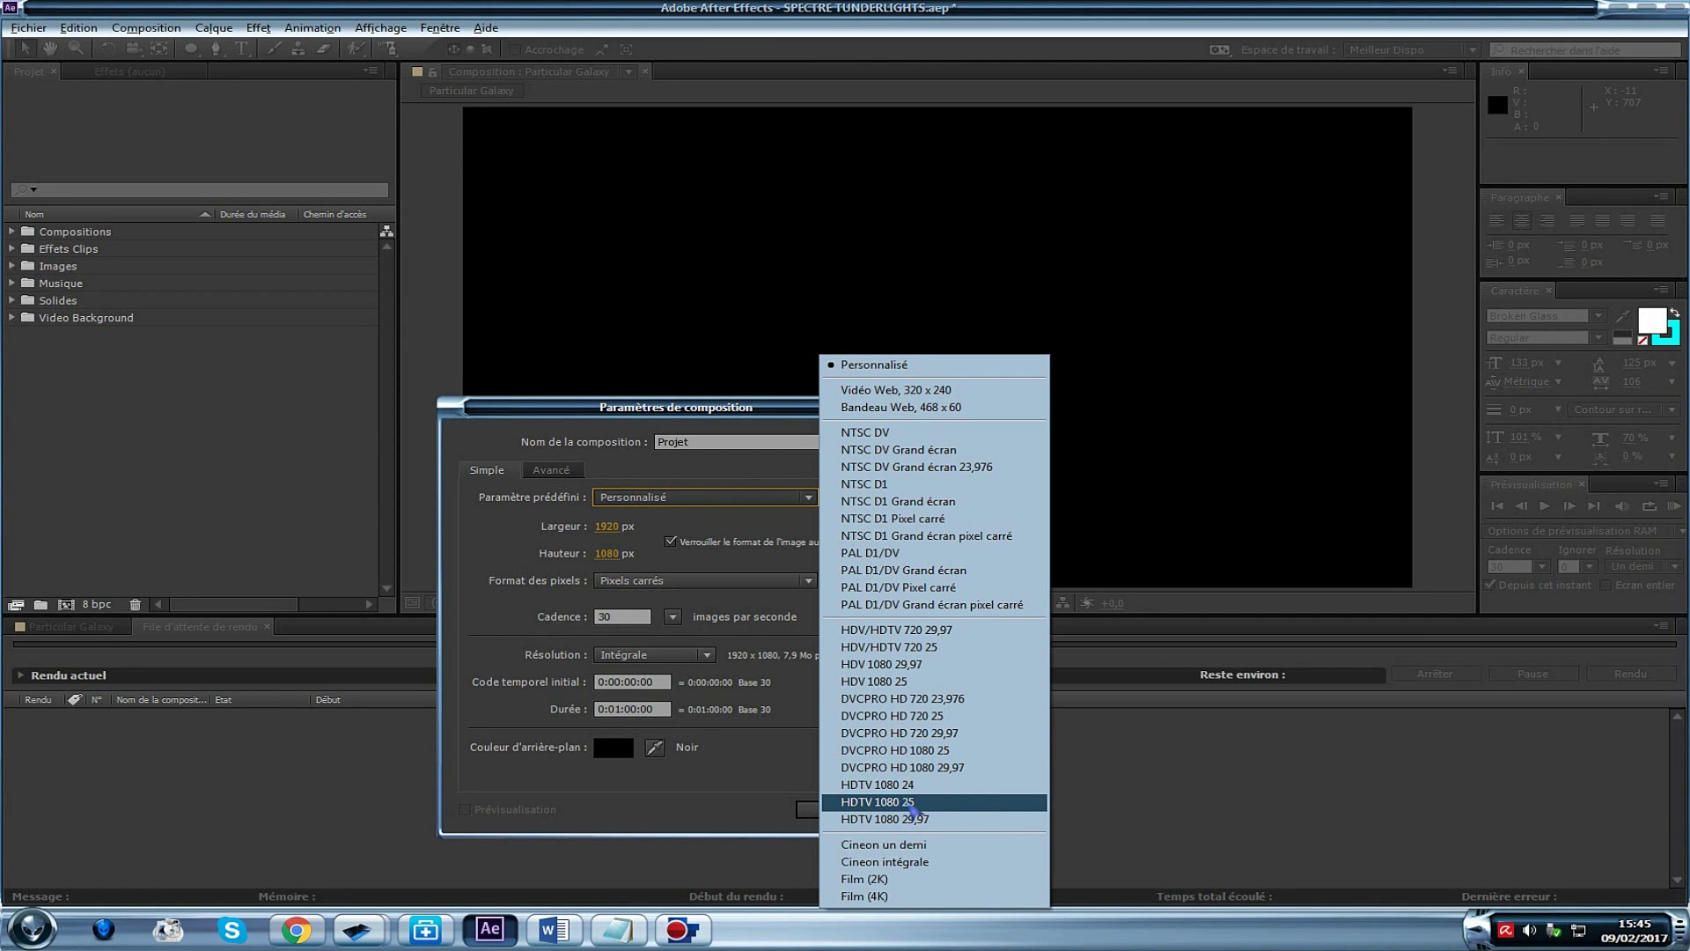
left_click(896, 803)
left_click(671, 617)
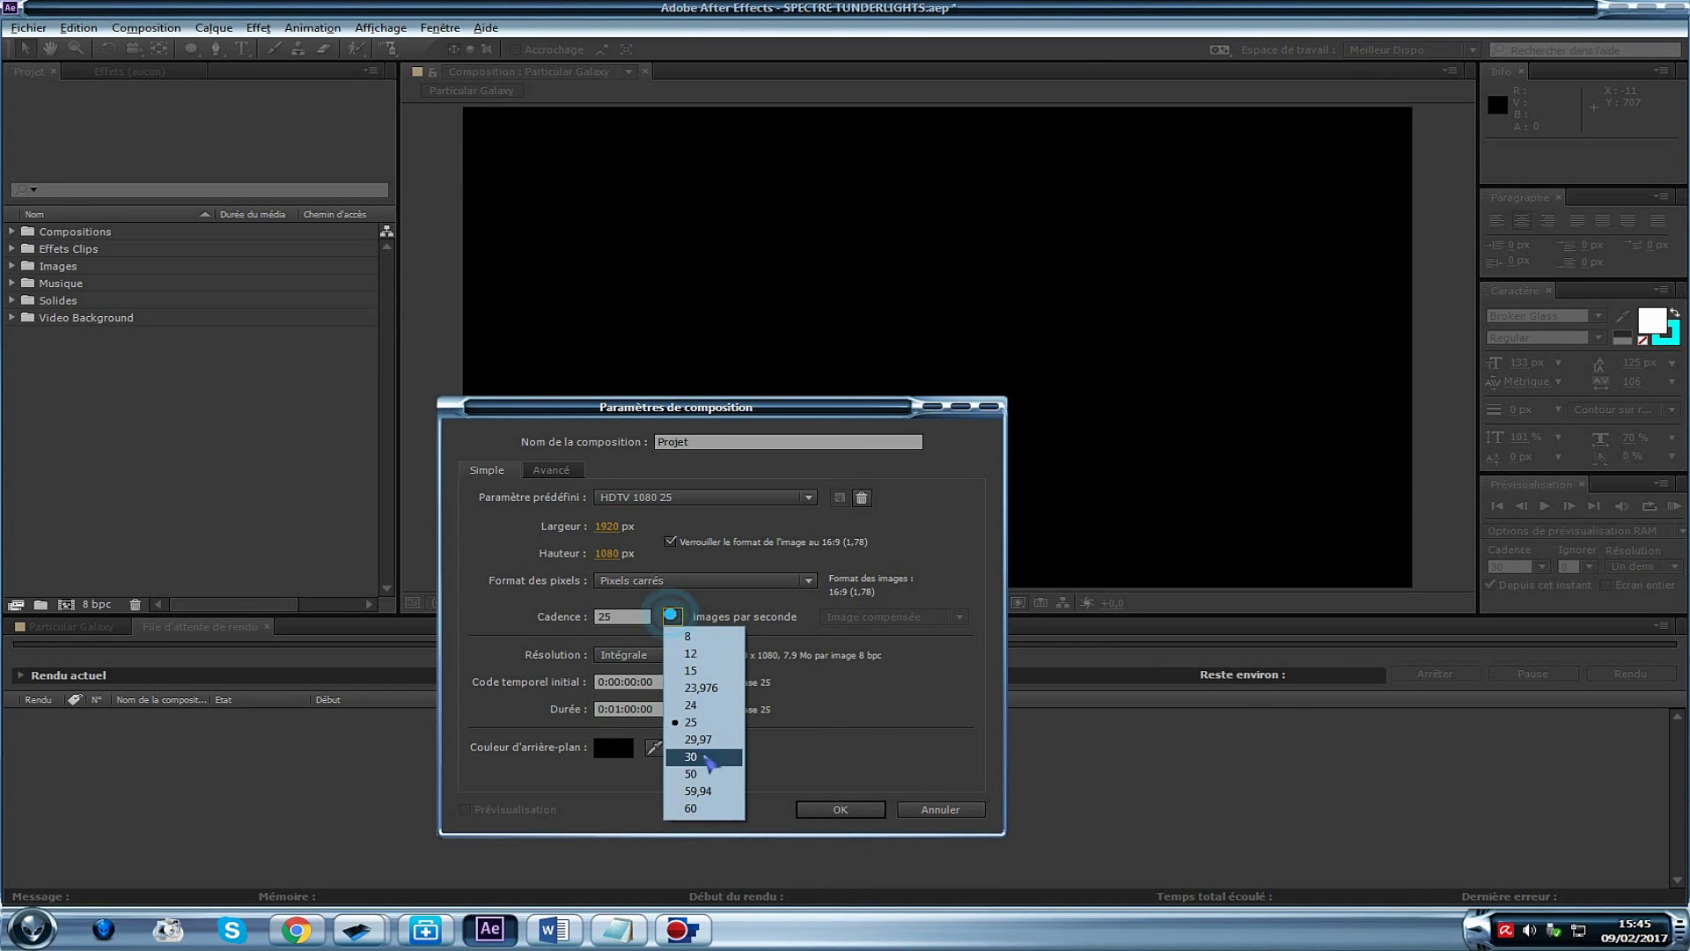
left_click(691, 761)
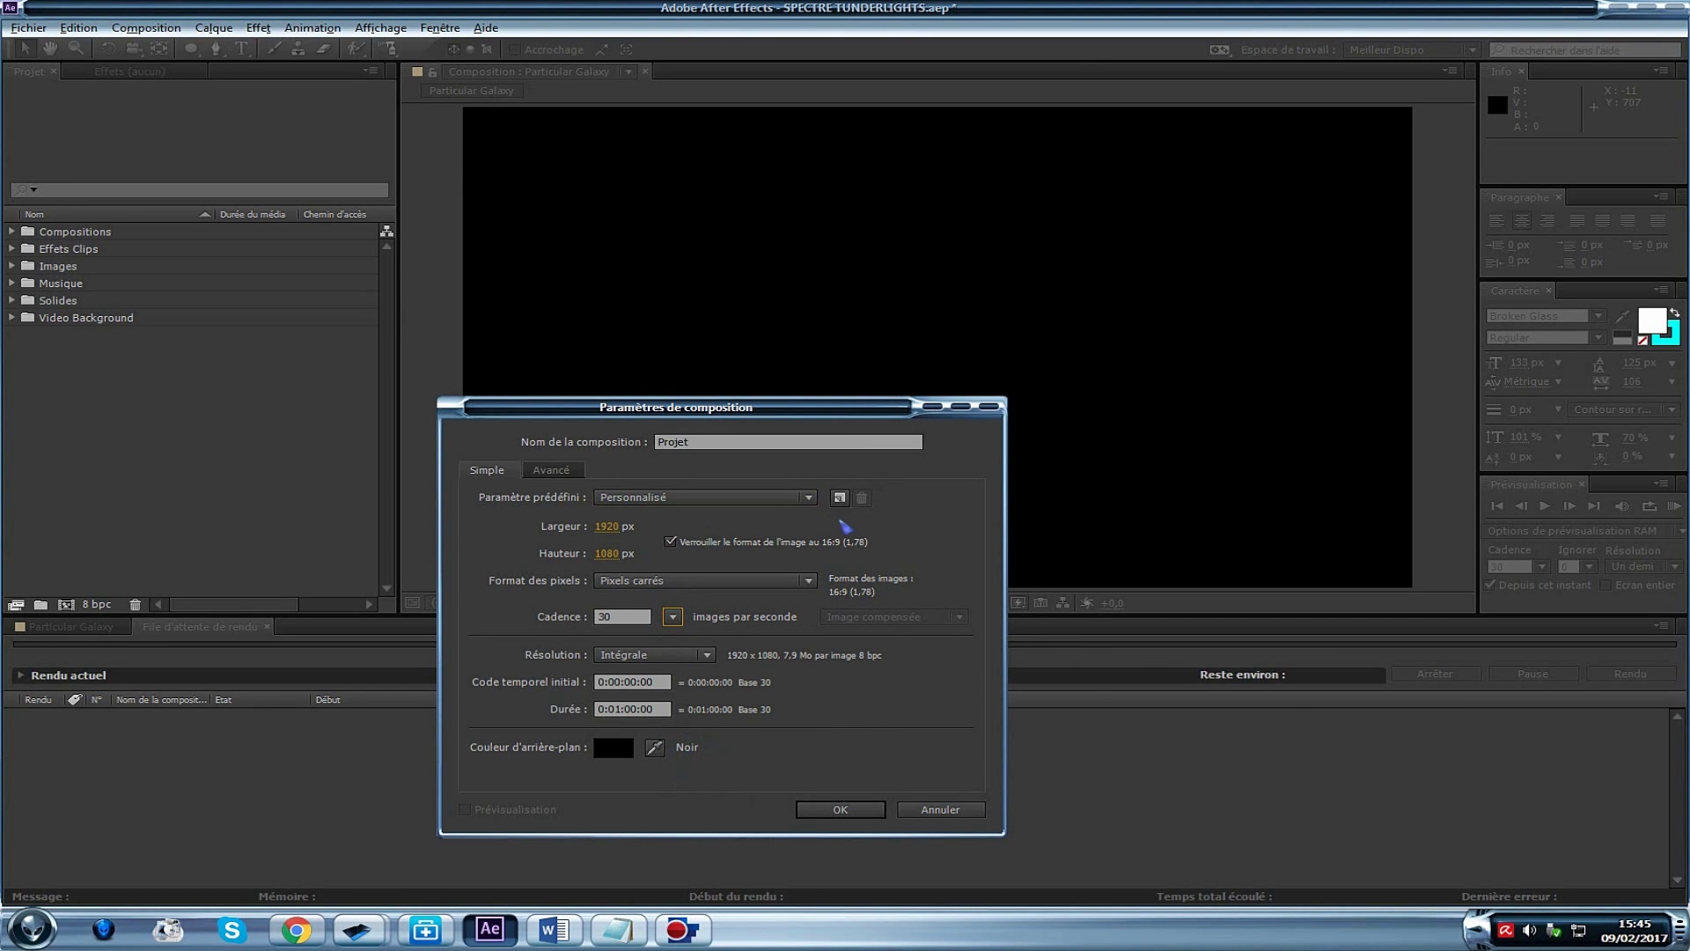
left_click_drag(614, 710, 688, 711)
left_click(838, 809)
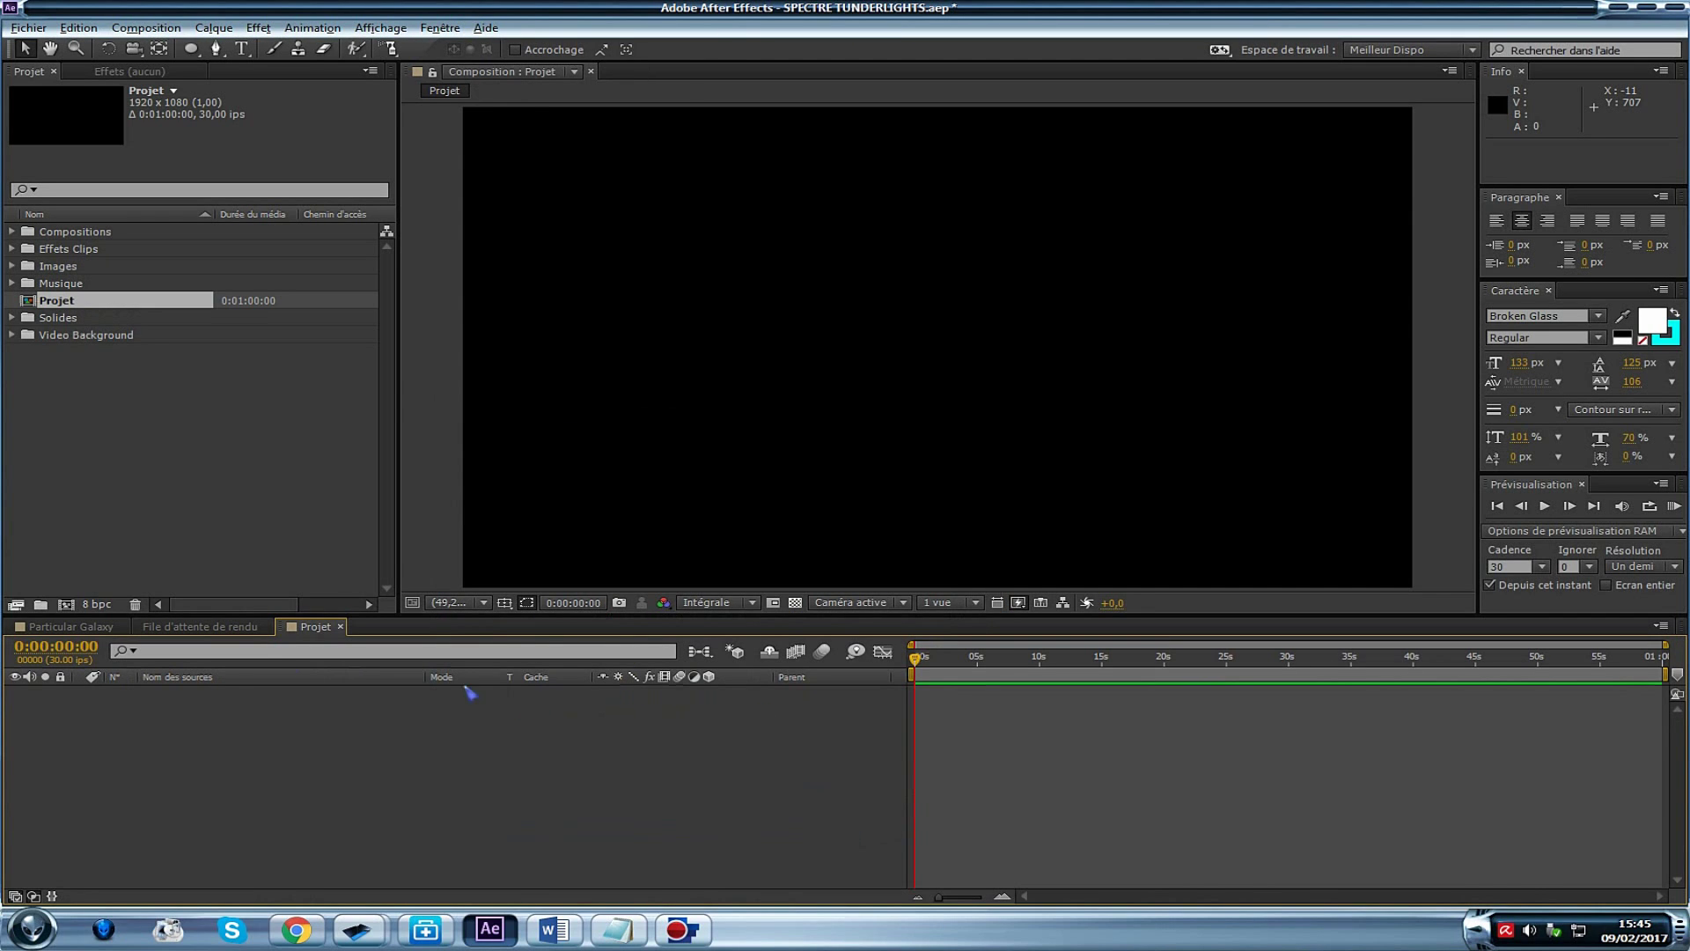
Reorder the open timelines so Projet sits between Particular Galaxy and the render queue
left_click(319, 627)
left_click_drag(316, 629, 223, 627)
left_click(135, 711)
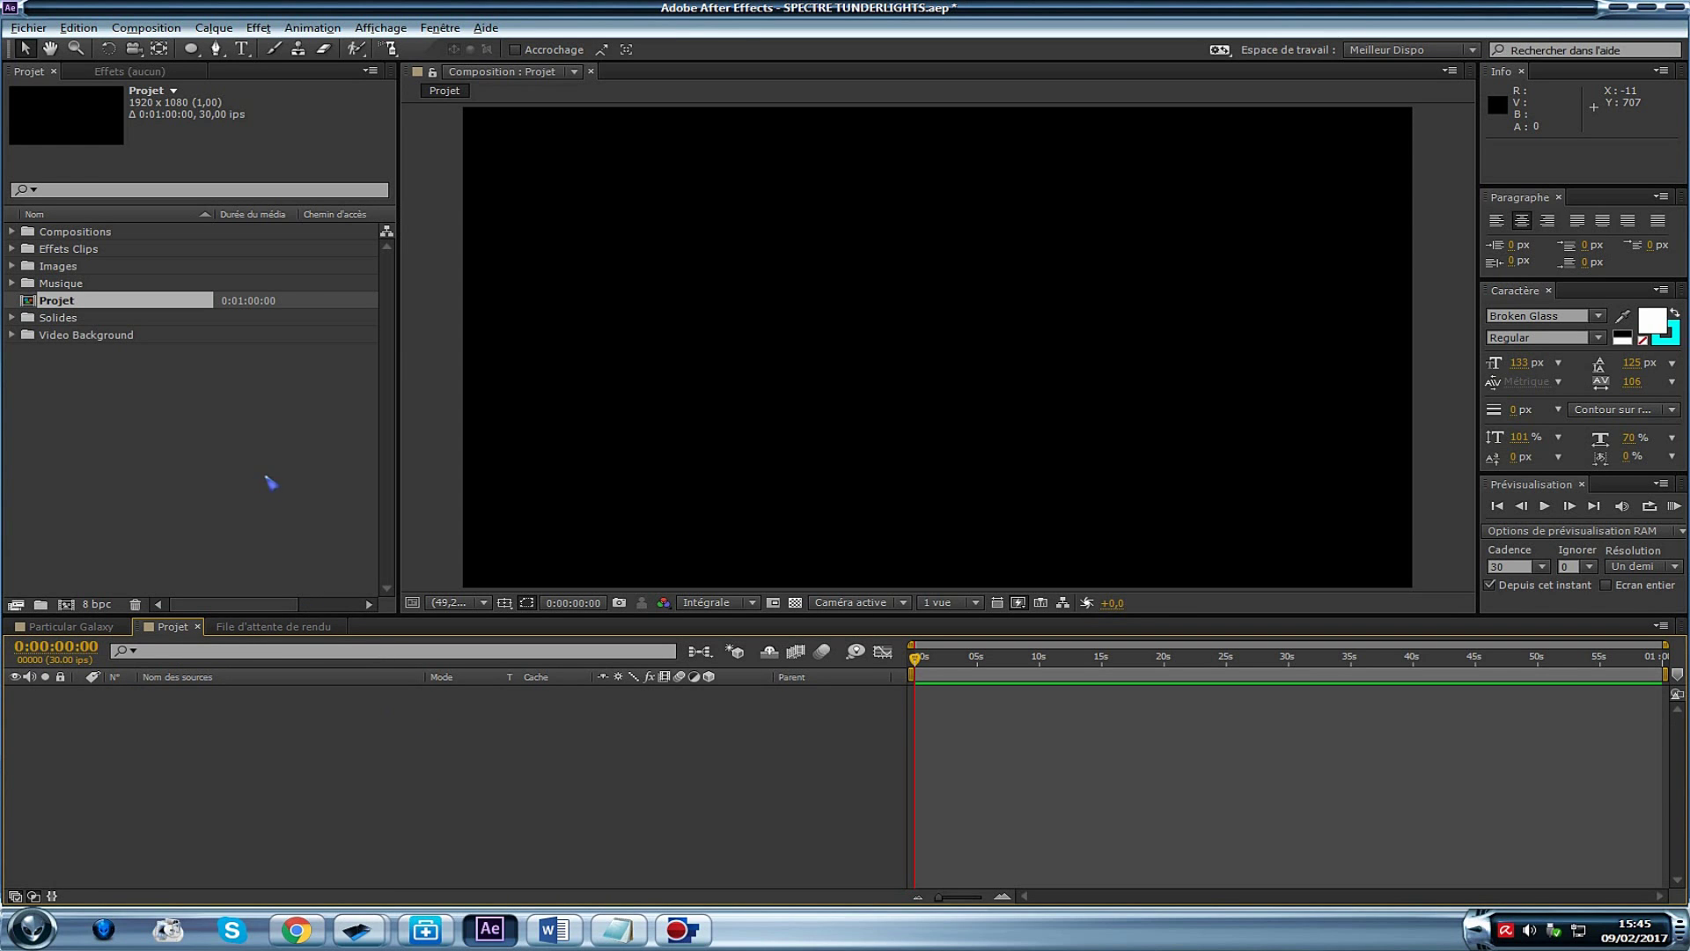
Import the images Explosion Black, Explosion Blue Sphere and Fond Pour Logo from the Effets folder as footage
double_click(227, 440)
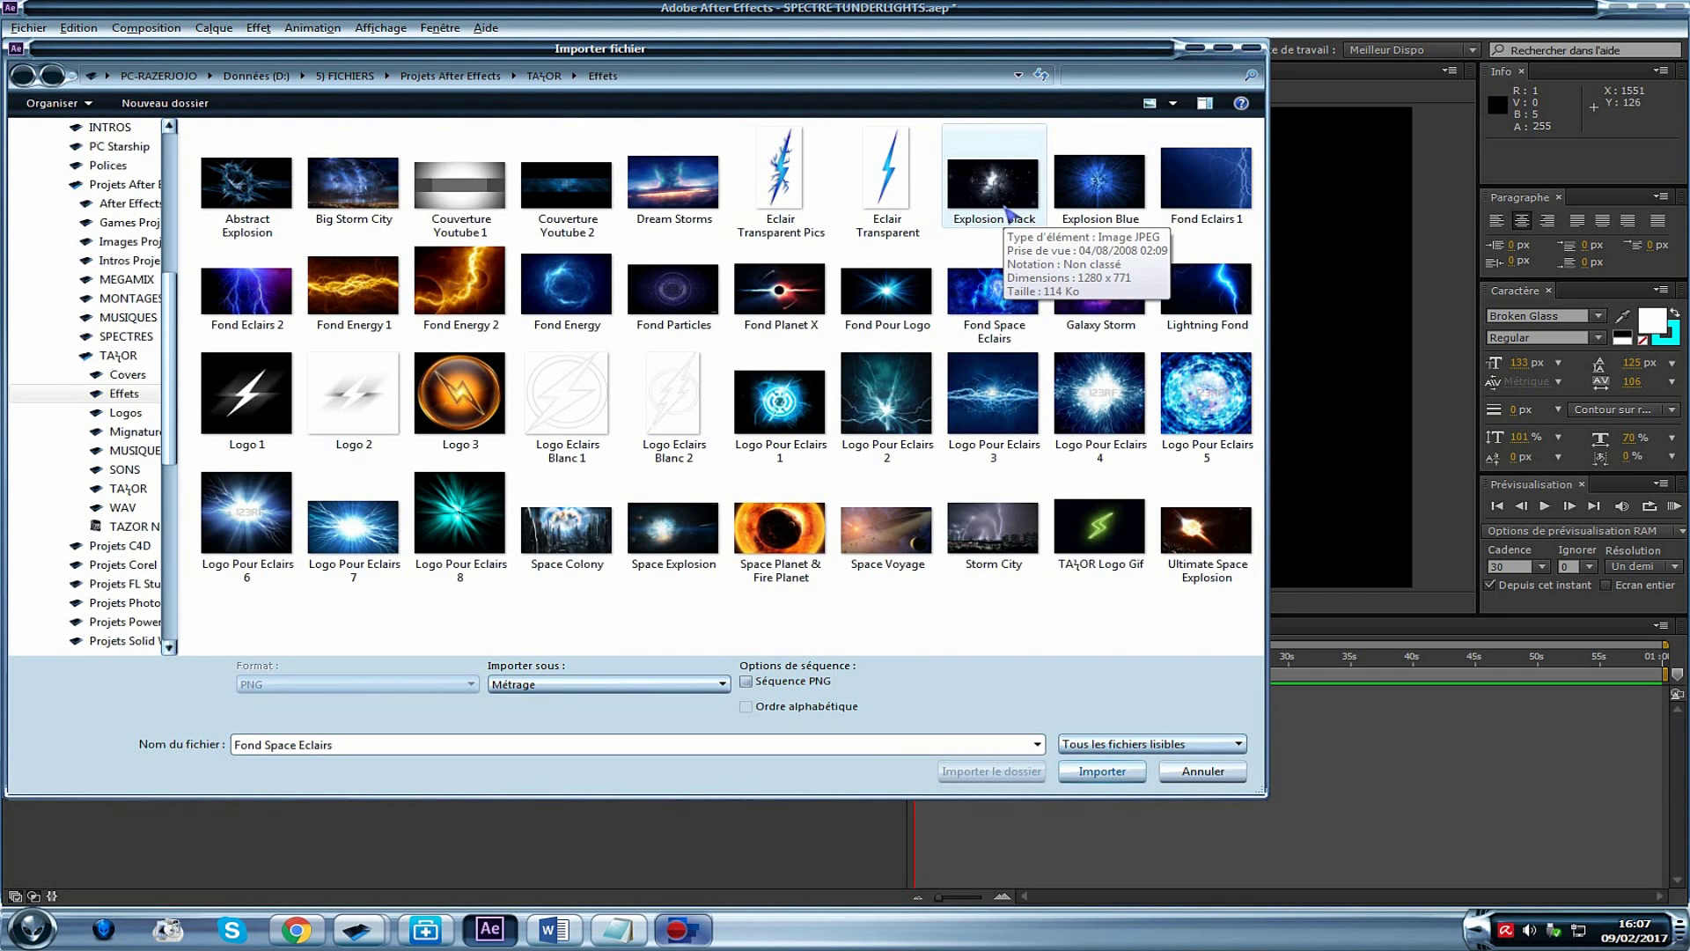
left_click(1009, 212)
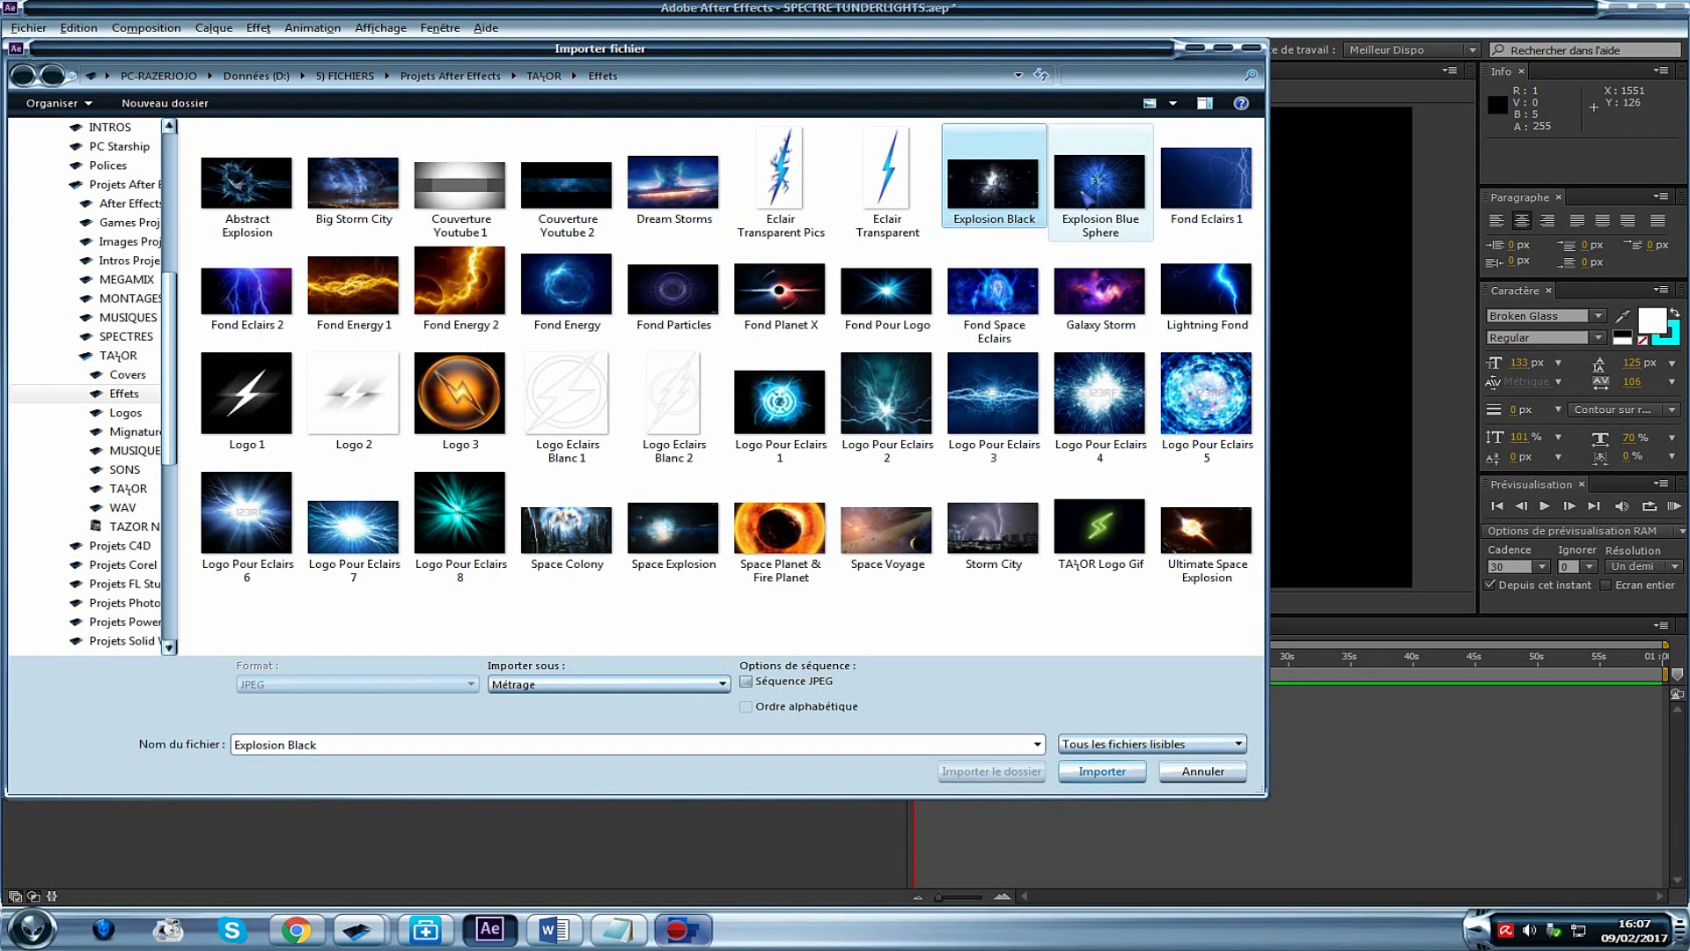
left_click(1100, 185, "ctrl")
left_click(887, 290, "ctrl")
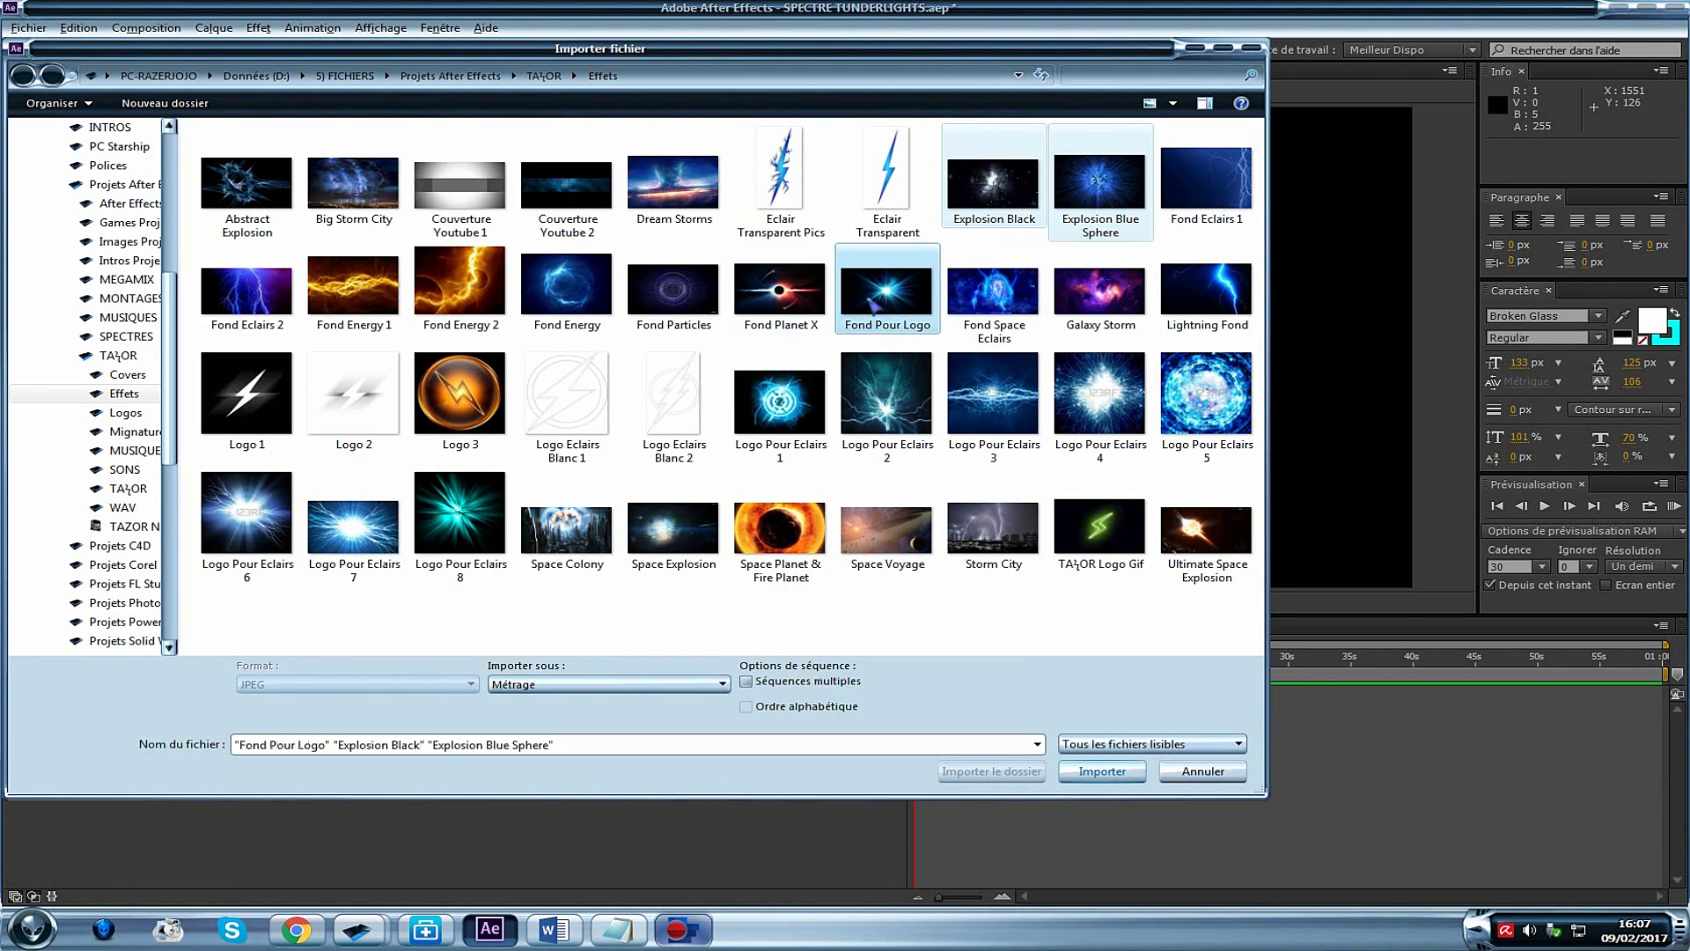
left_click(1103, 772)
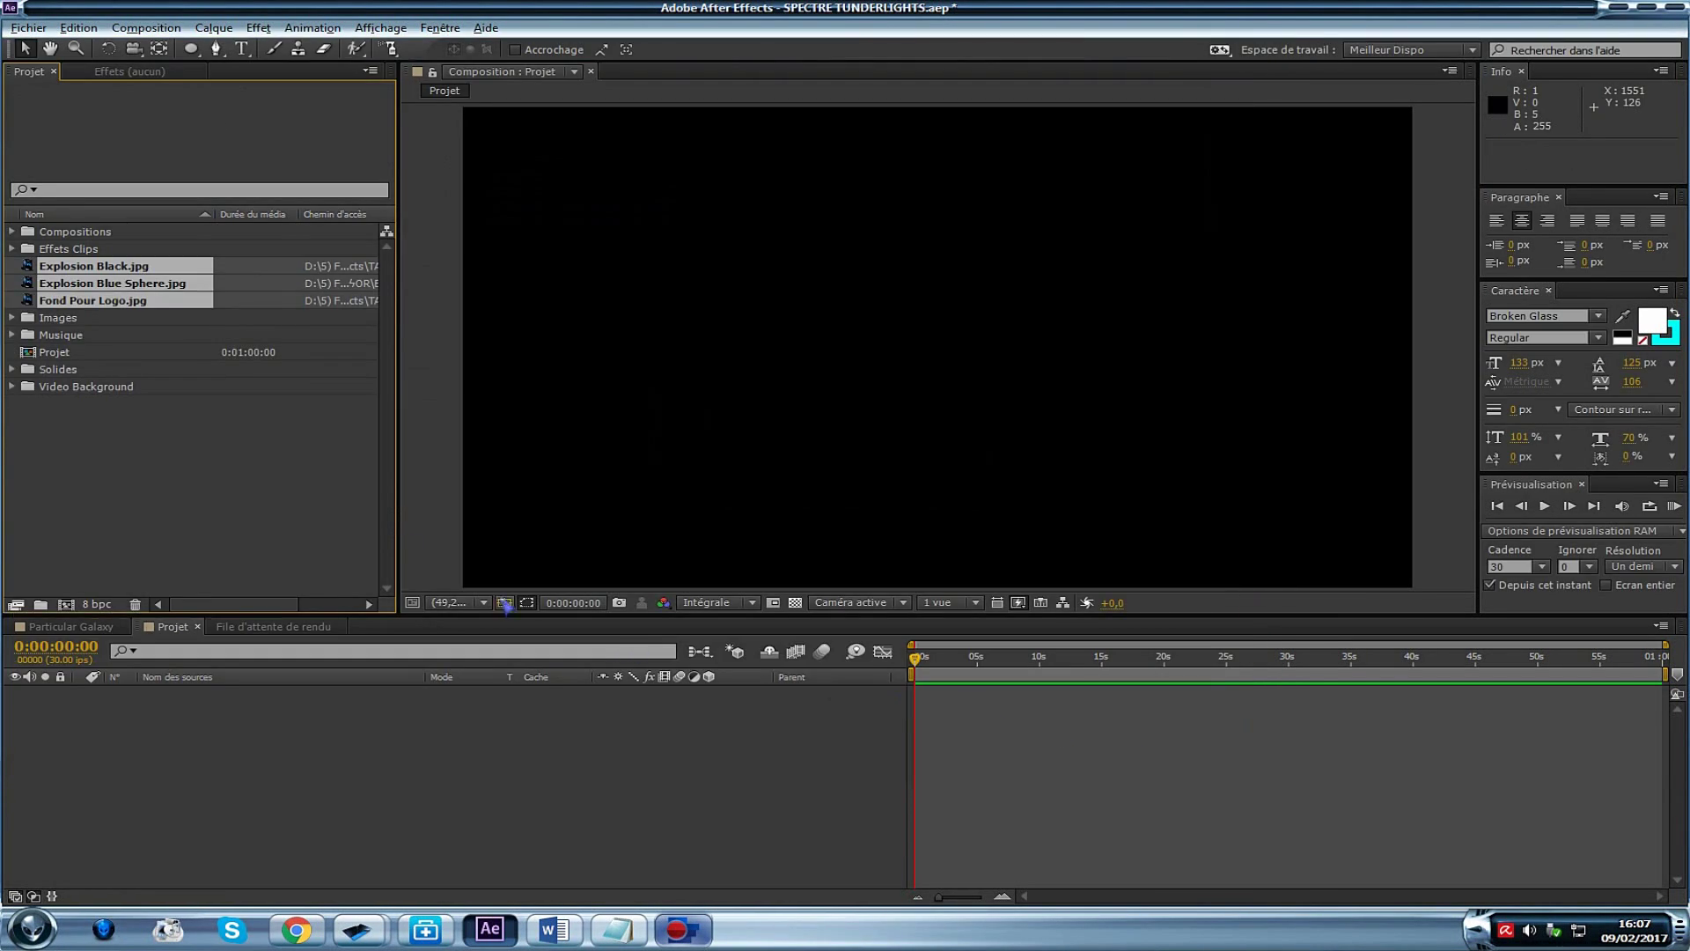
Add the three imported images to the Projet timeline as layers and fit them to the composition size
left_click_drag(113, 285, 498, 749)
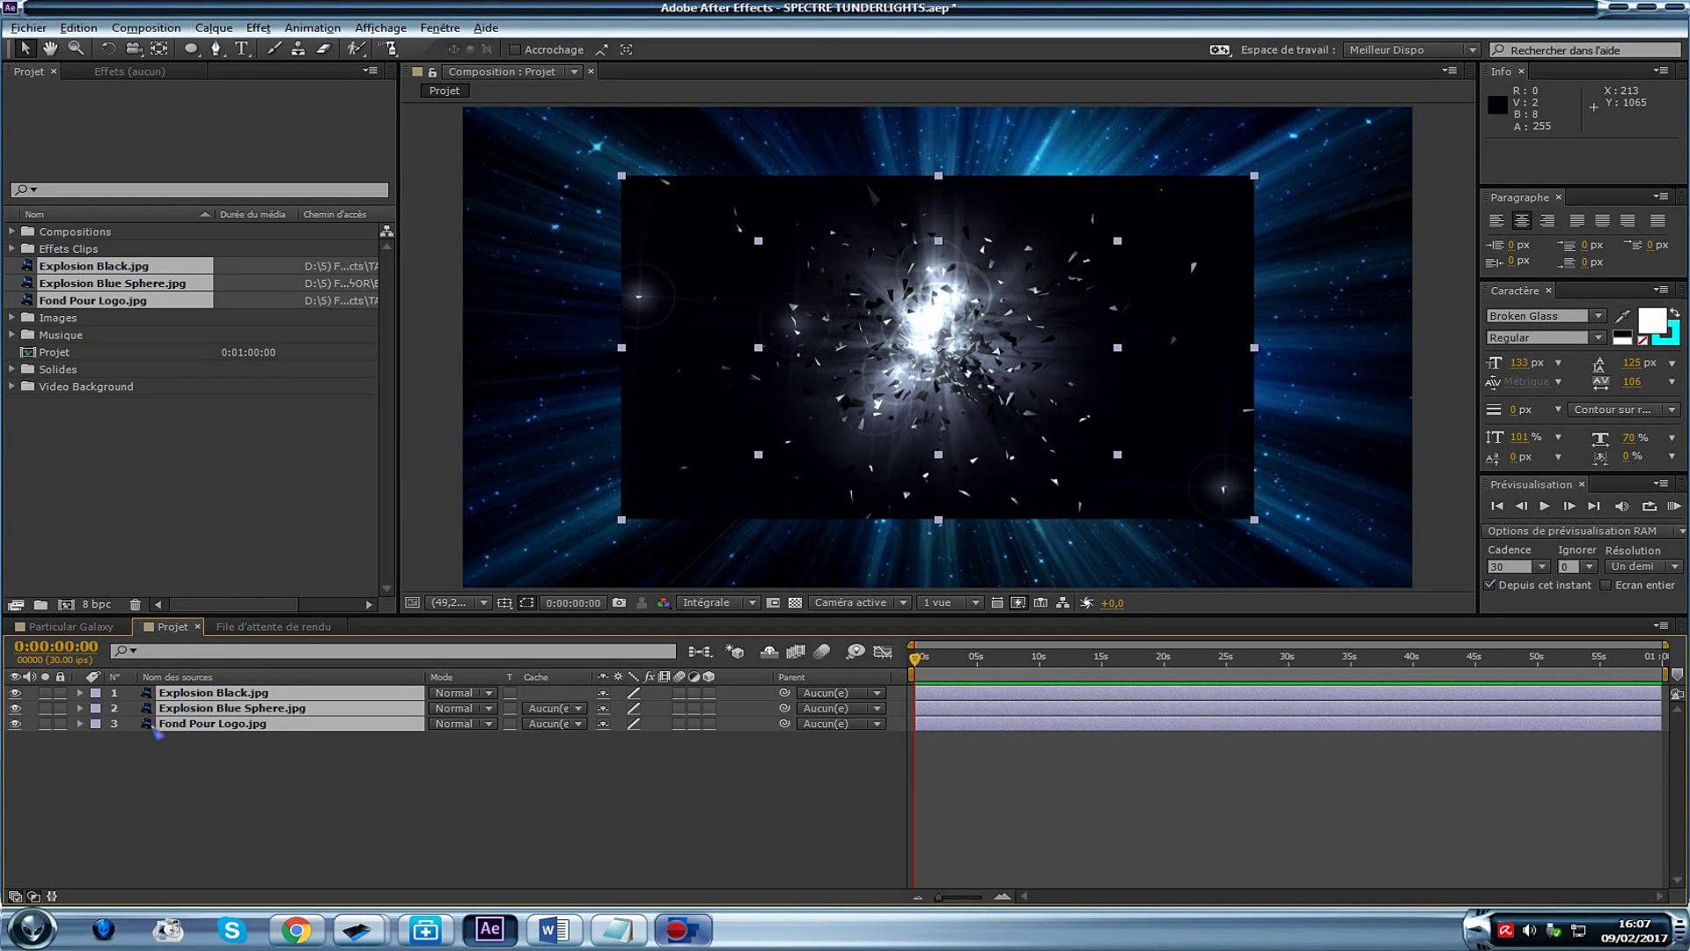
key("ctrl+alt+f")
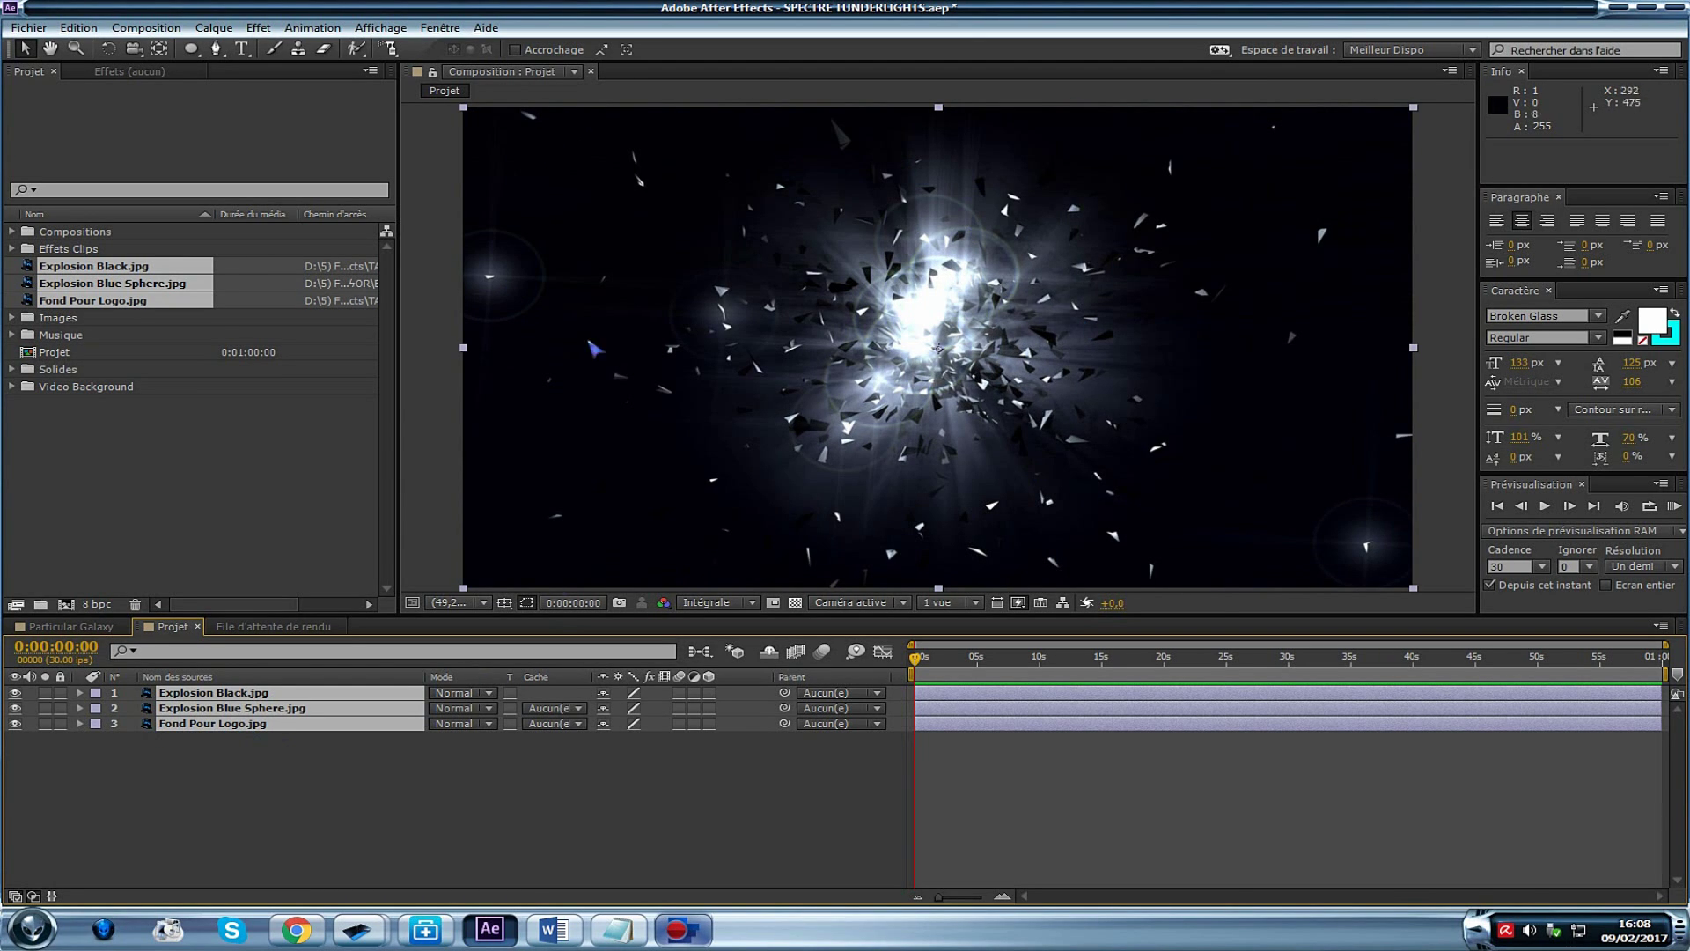
left_click(181, 741)
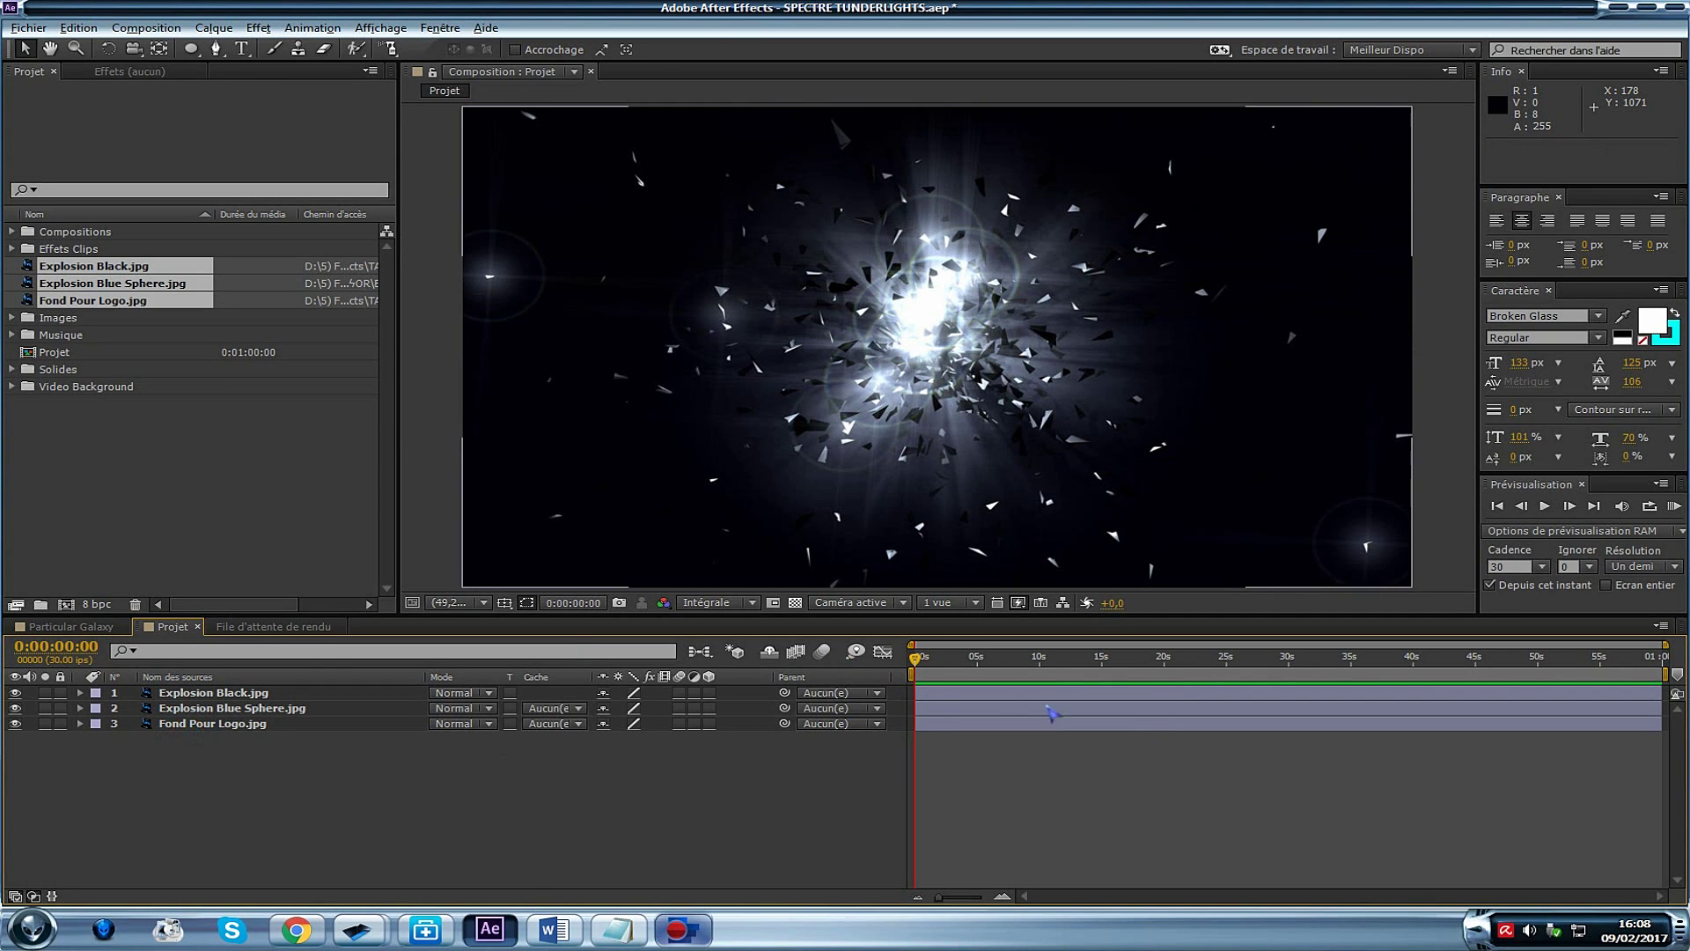
Split all three image layers at 0:00:05:00 and delete the parts after that time
left_click(1017, 693)
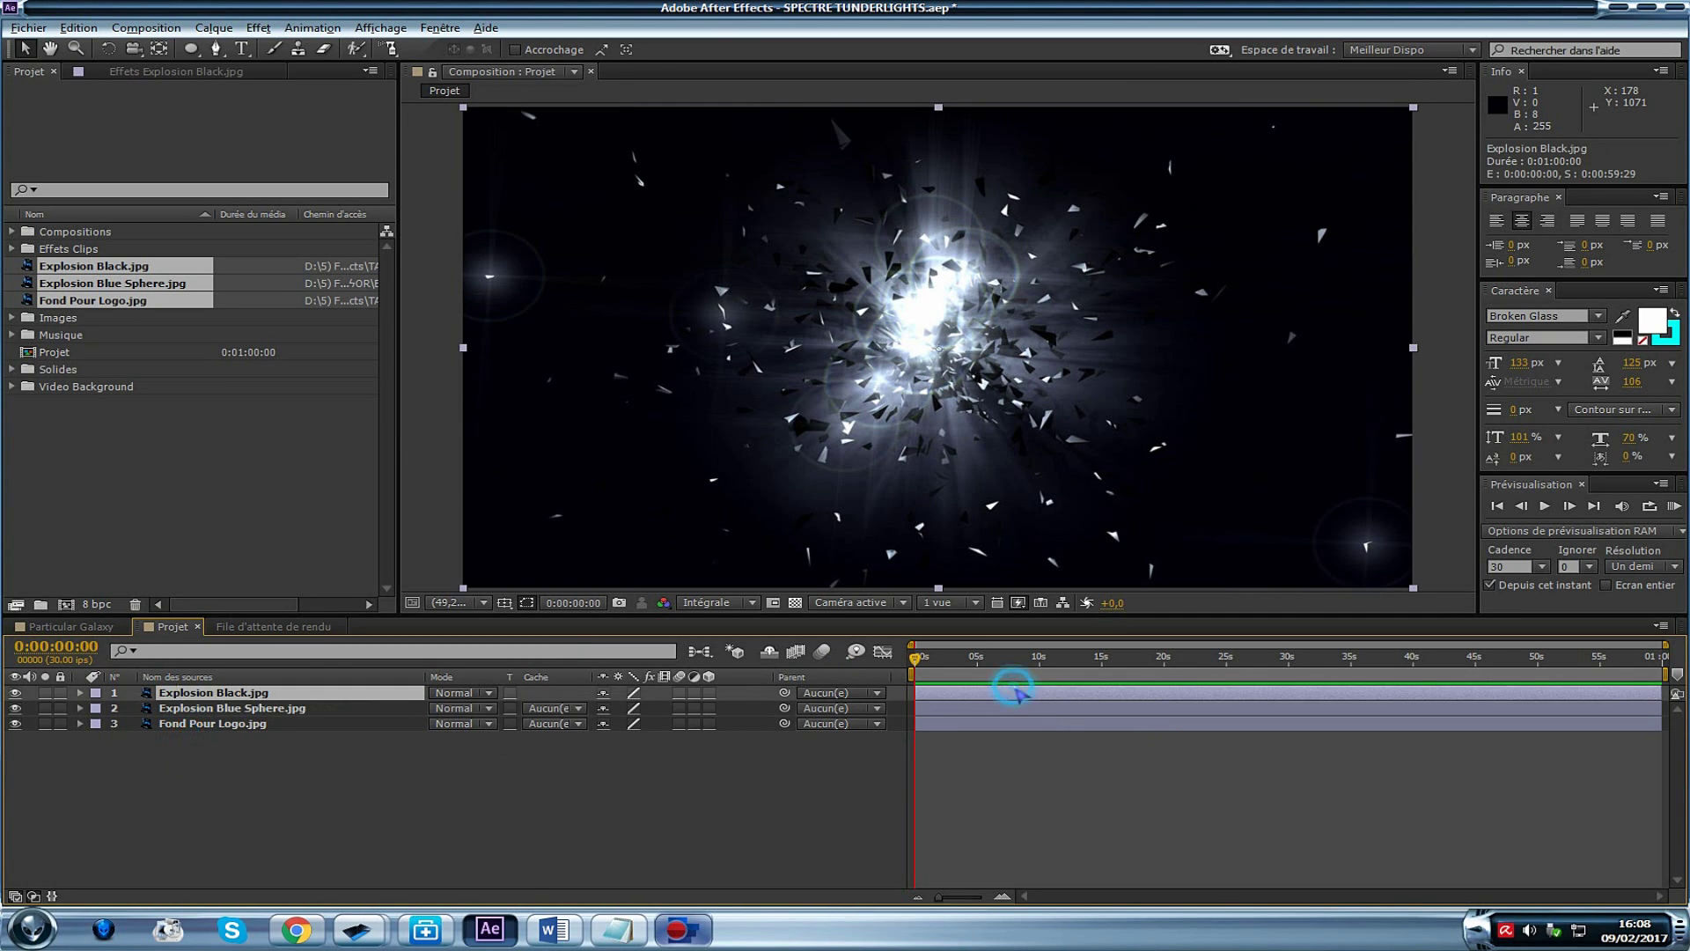
left_click(917, 659)
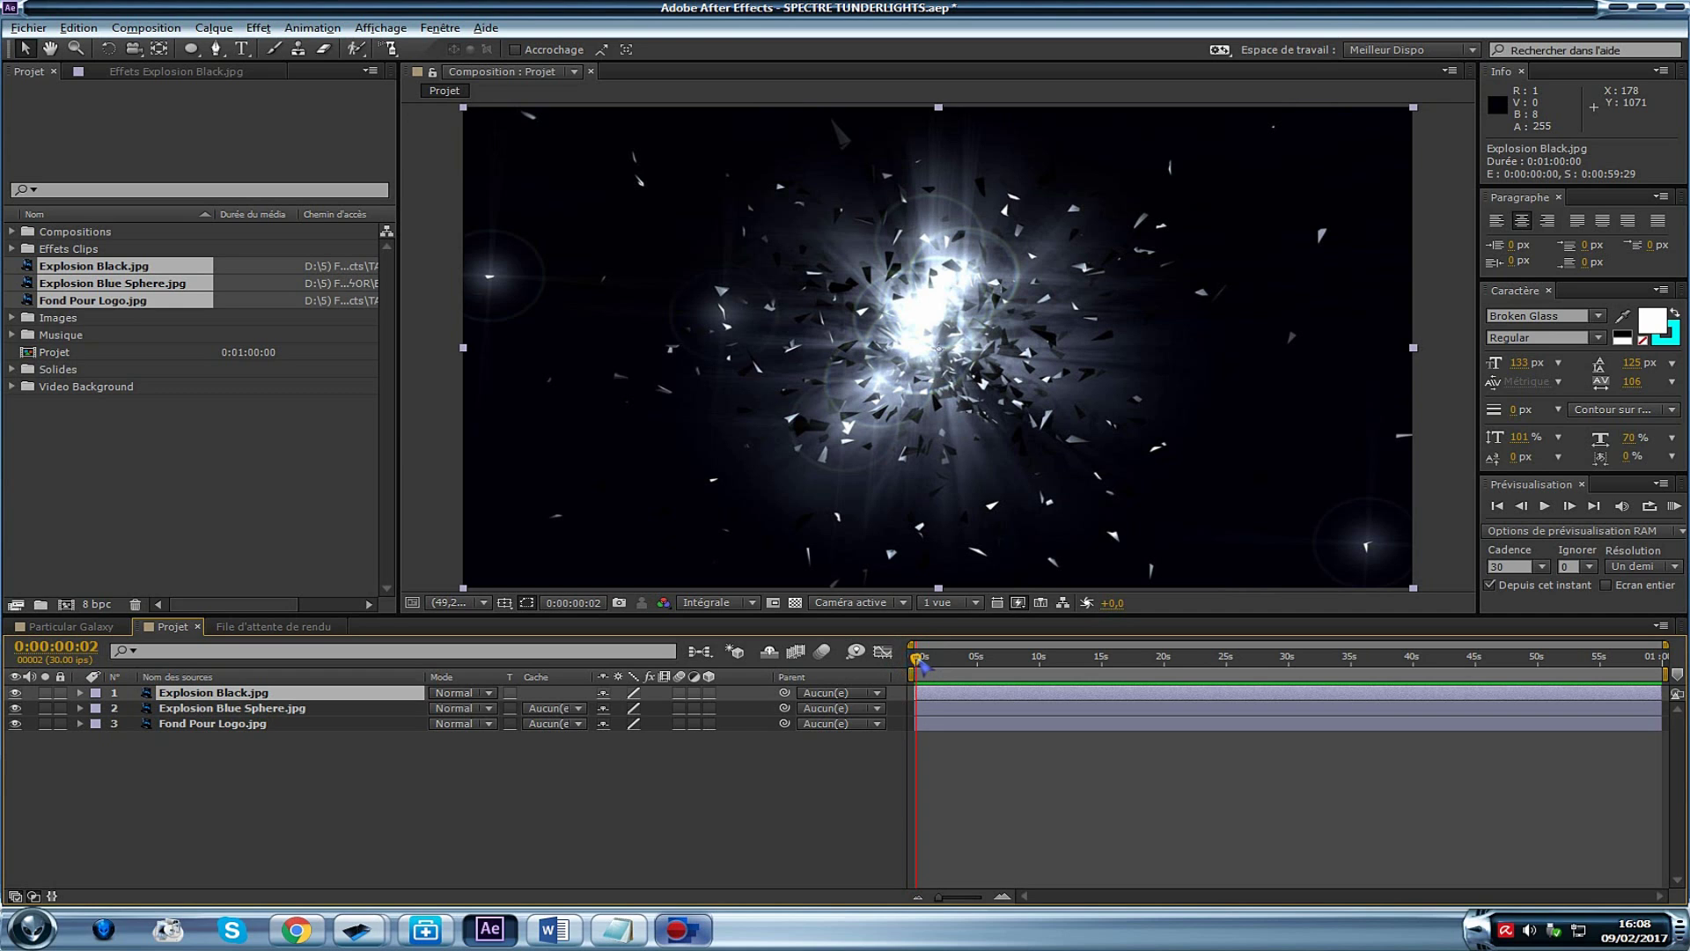
left_click_drag(921, 665, 985, 669)
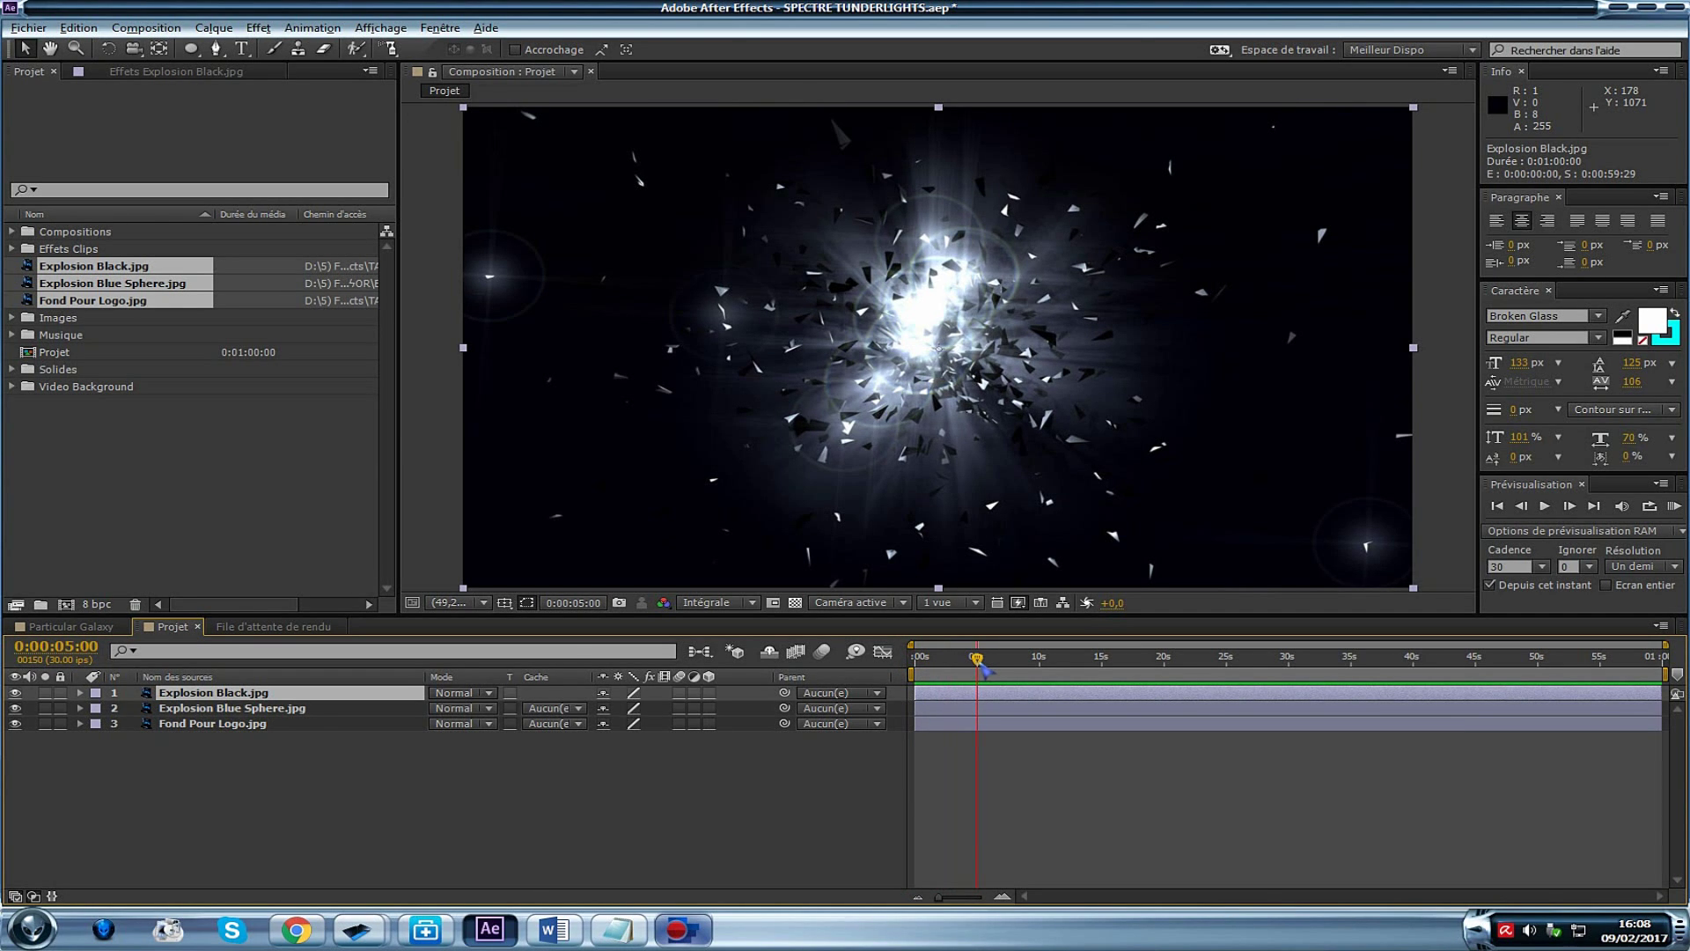
left_click(247, 717, "shift")
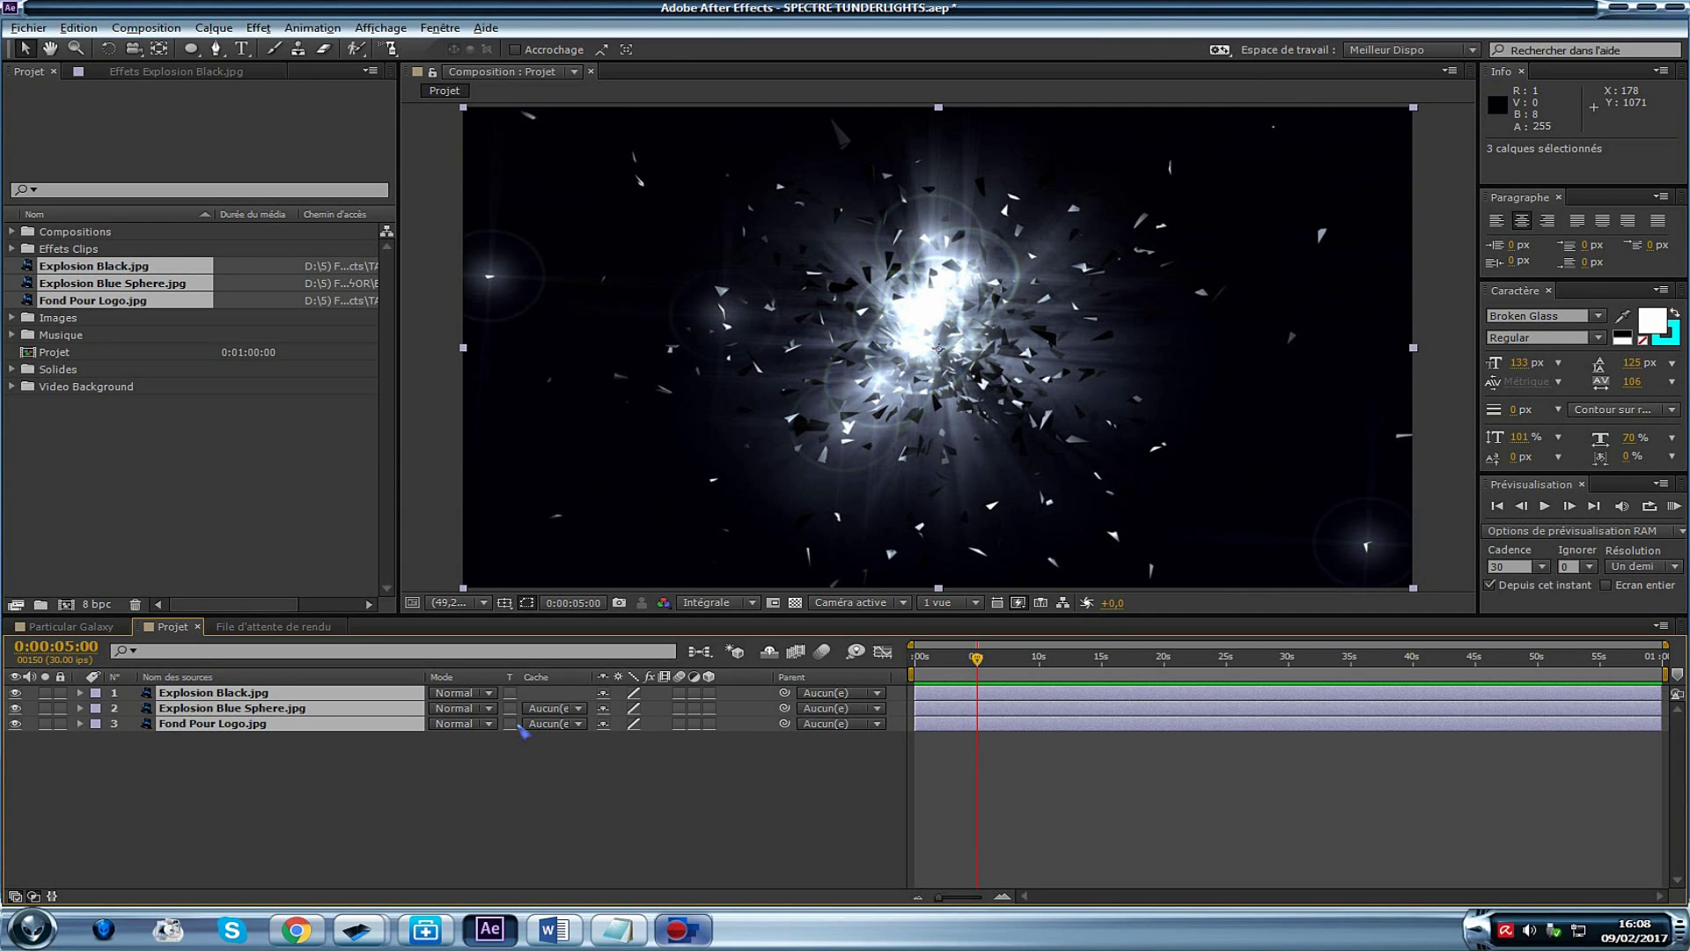
key("ctrl+shift+d")
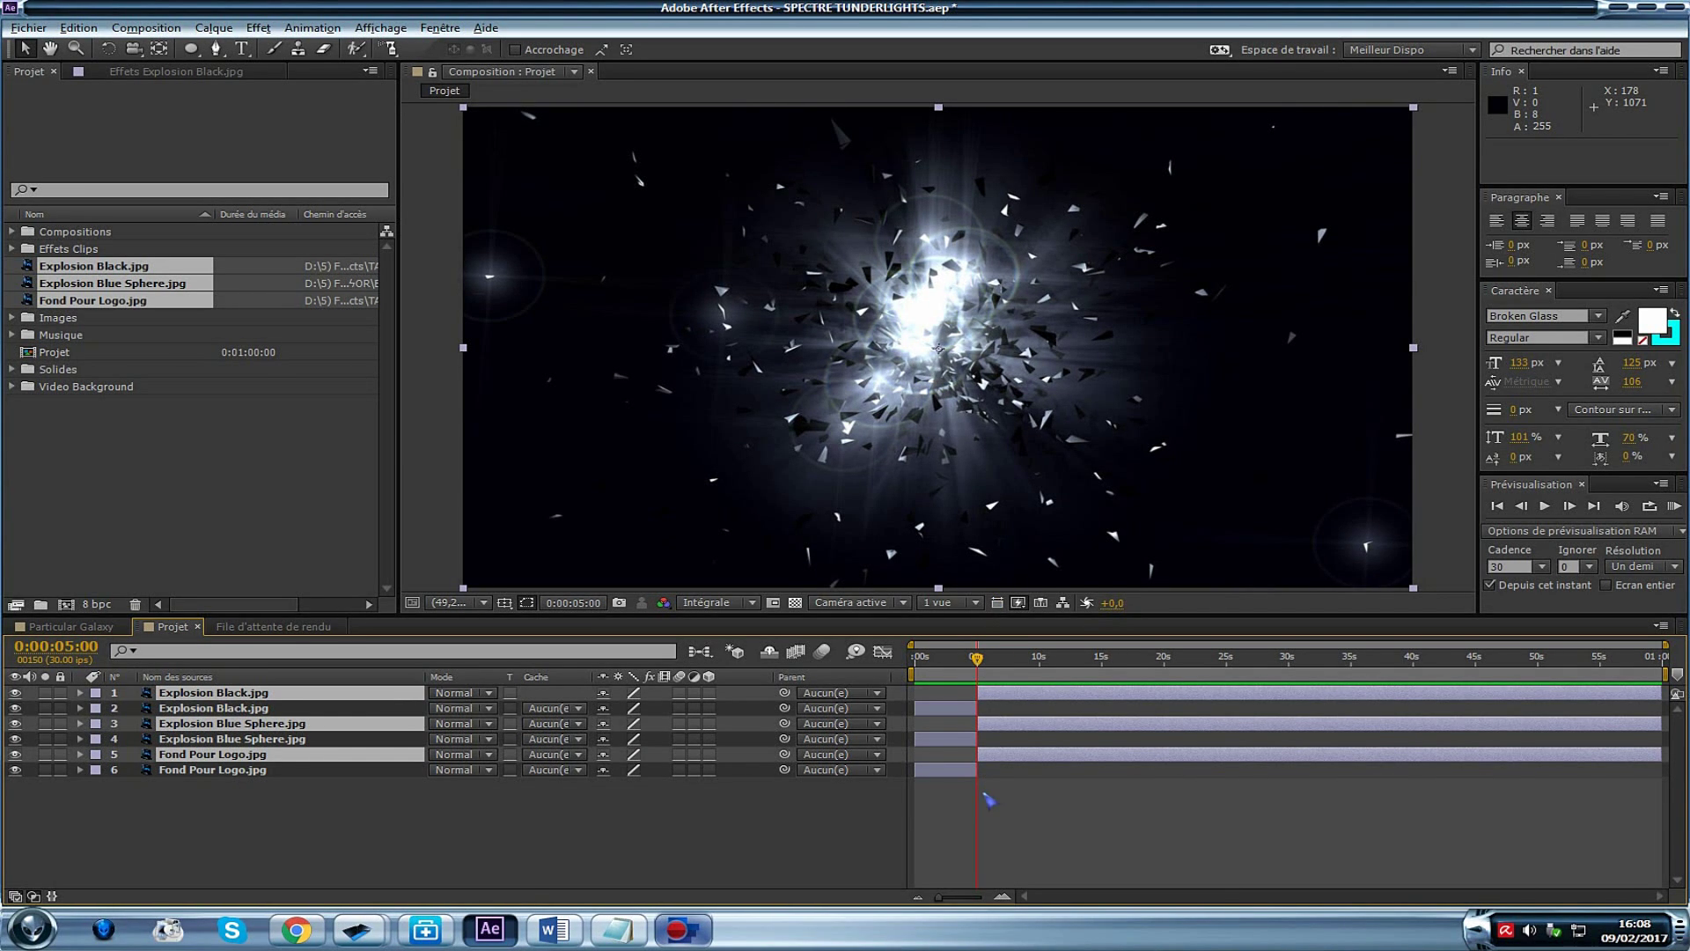
key("Delete")
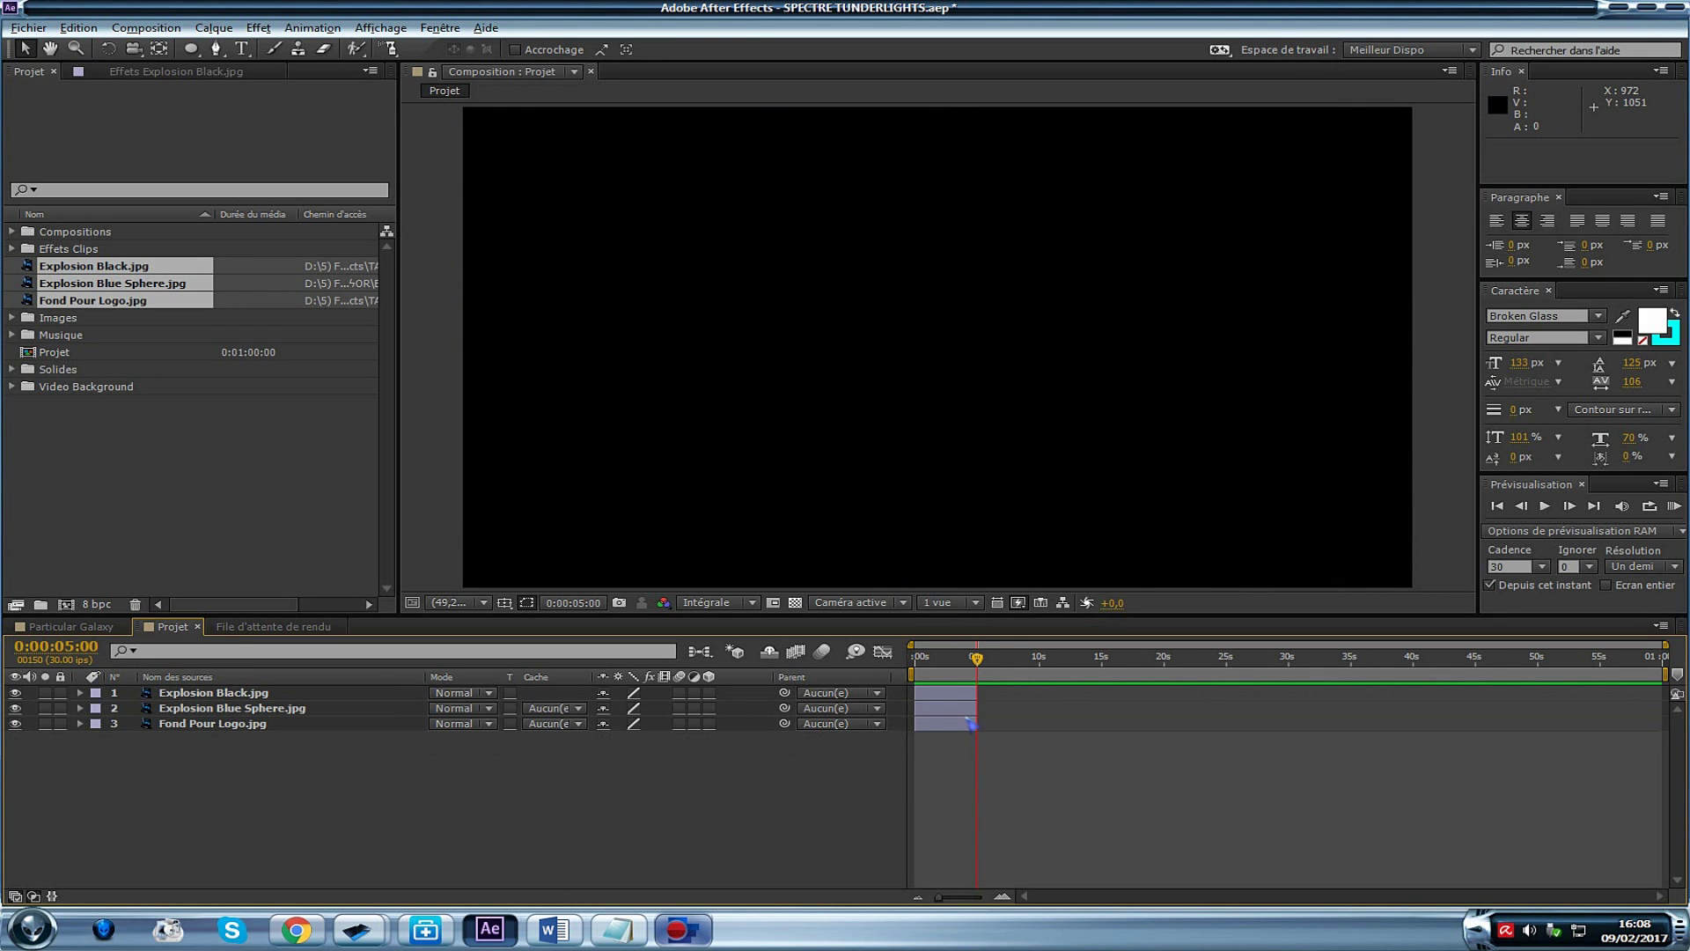
Stagger the layers so Explosion Blue Sphere starts at about 5 s and Explosion Black at about 10 s, and run a RAM preview
left_click_drag(978, 660, 1071, 700)
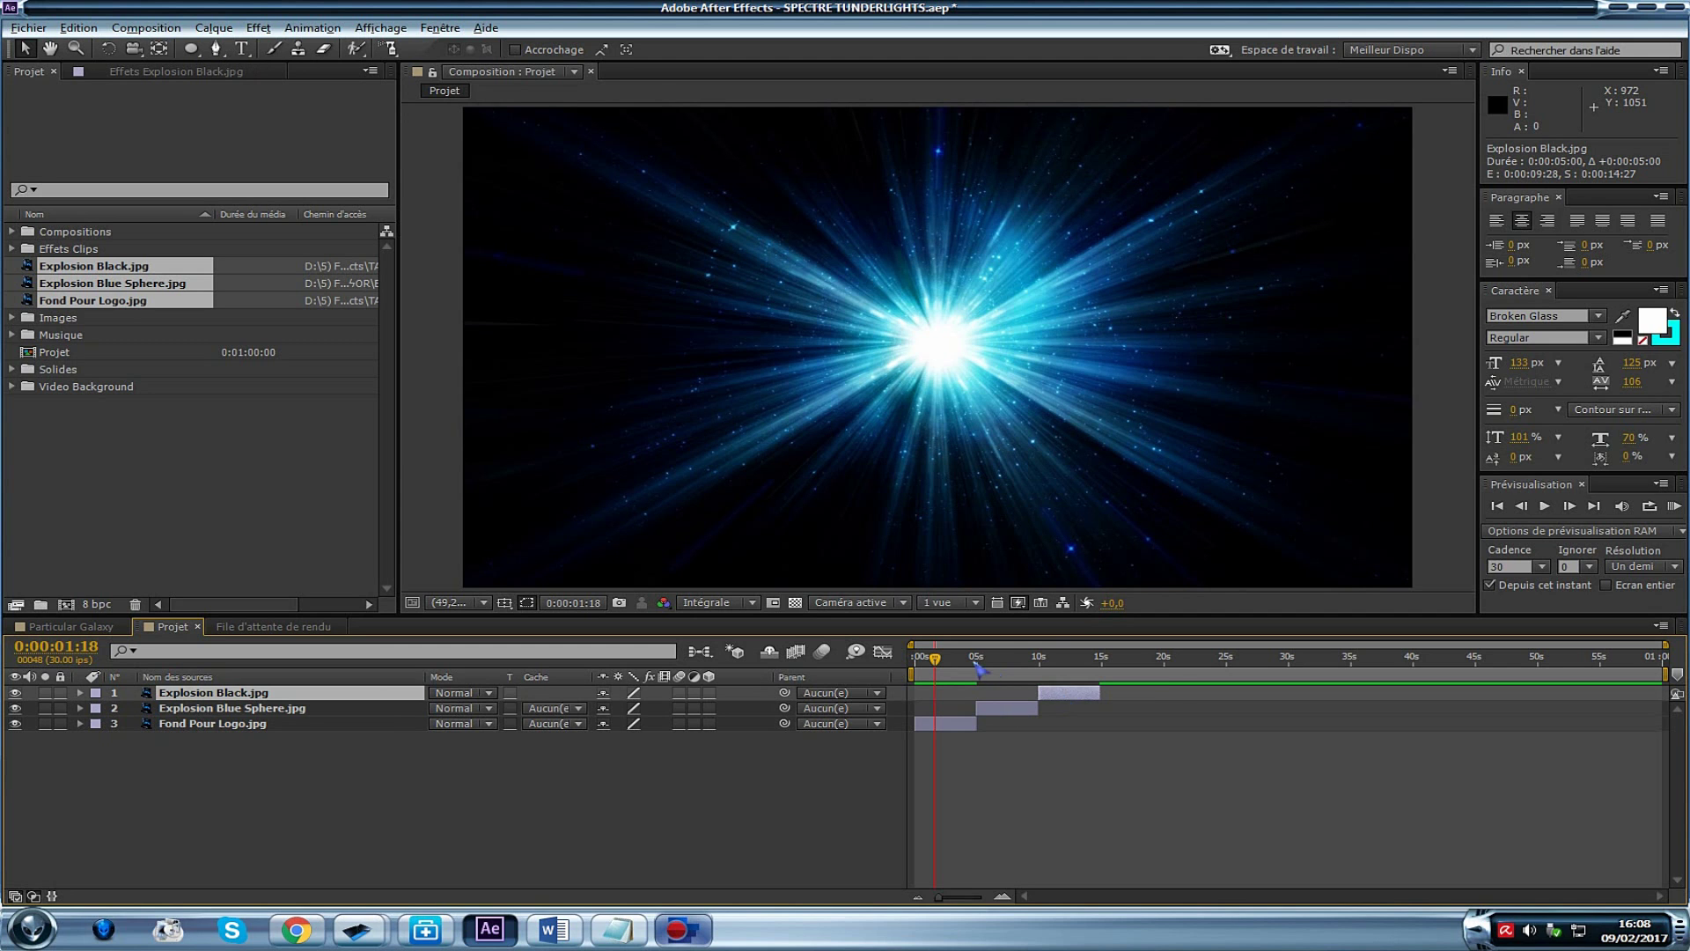
left_click_drag(966, 660, 888, 673)
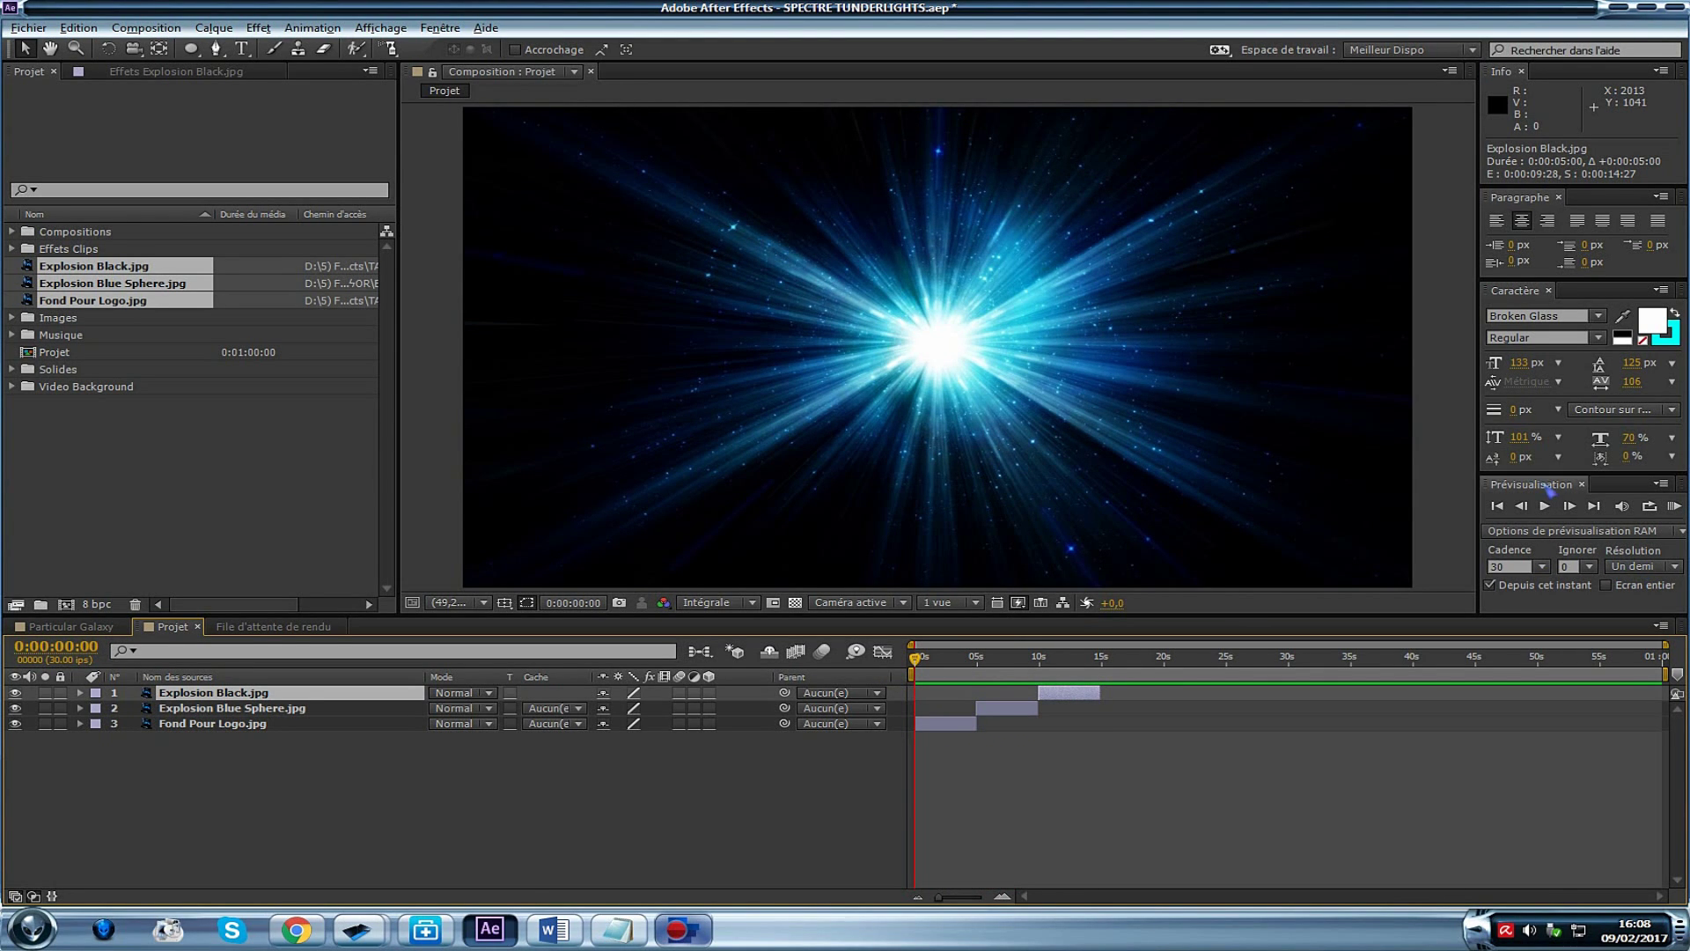
left_click(1674, 506)
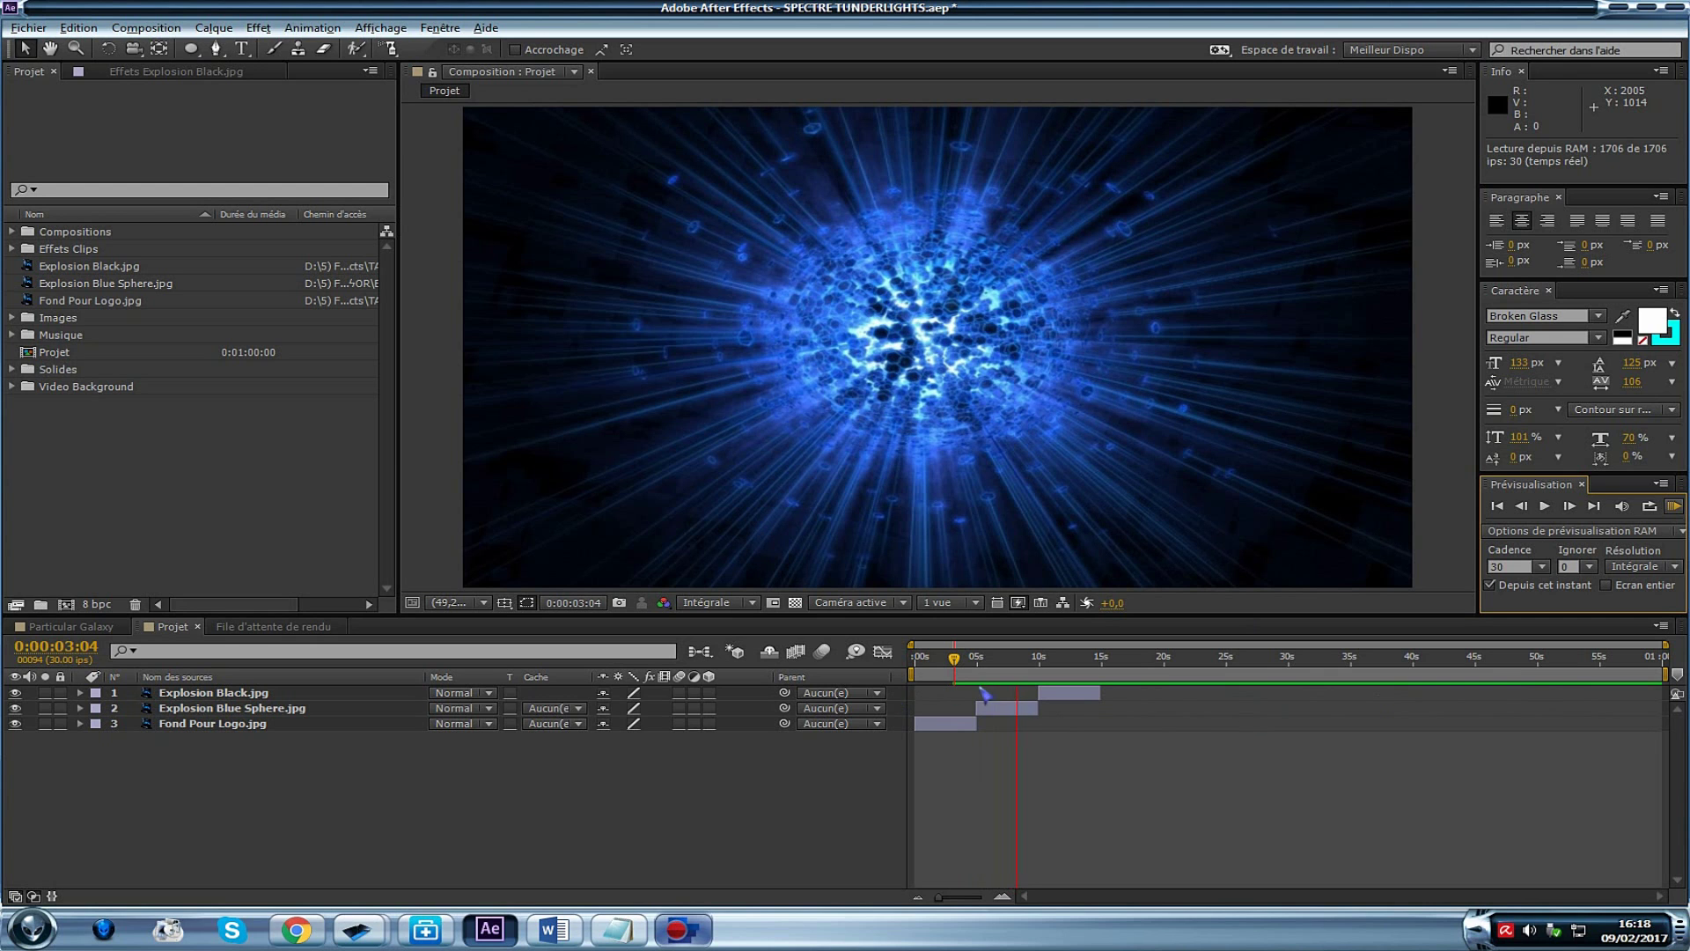
Stop the RAM preview, cycle the loop mode back to continuous looping, and examine the available RAM preview option sets
key("space")
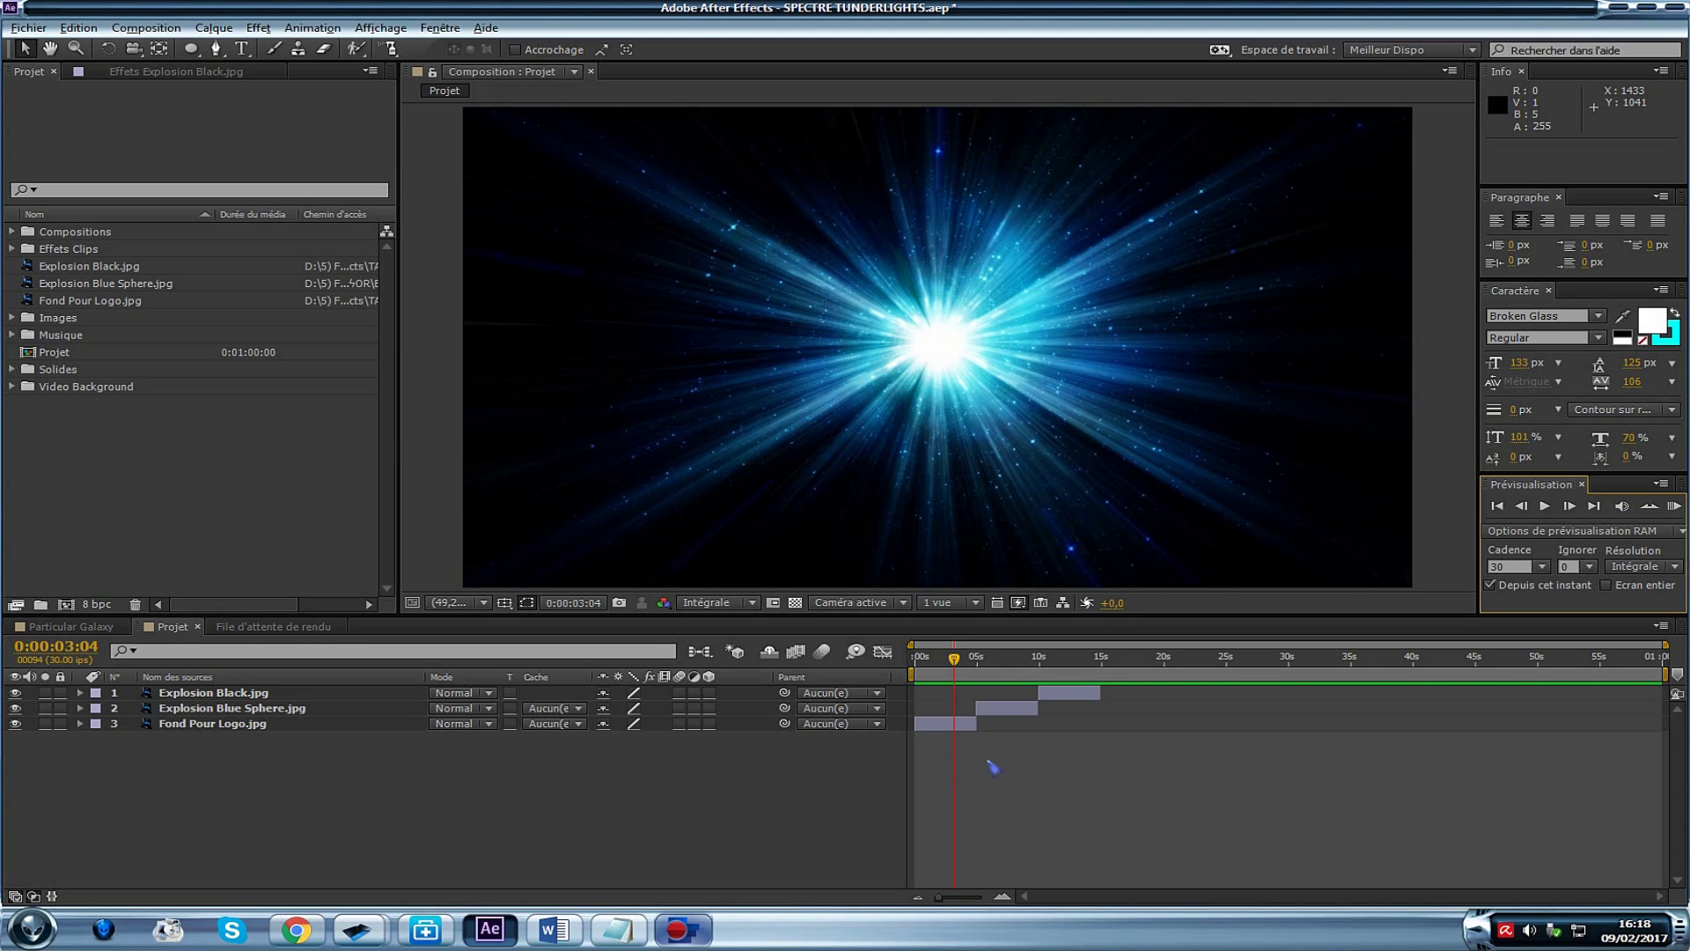
left_click(1649, 506)
left_click(1649, 505)
left_click(1562, 532)
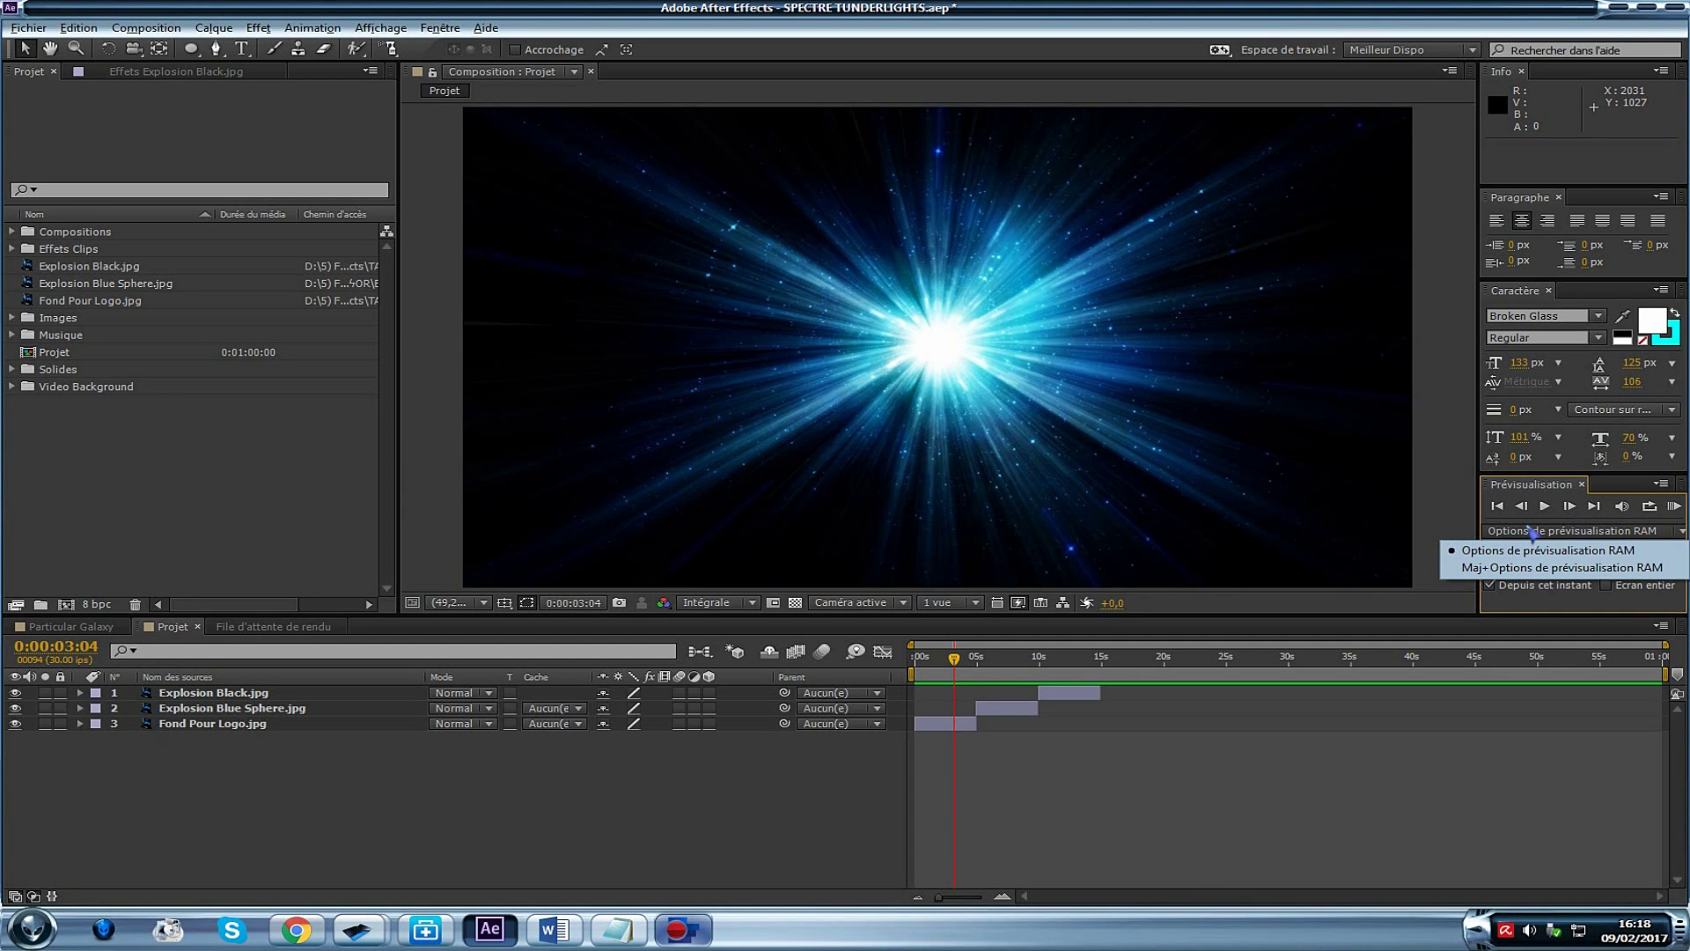
left_click(1540, 530)
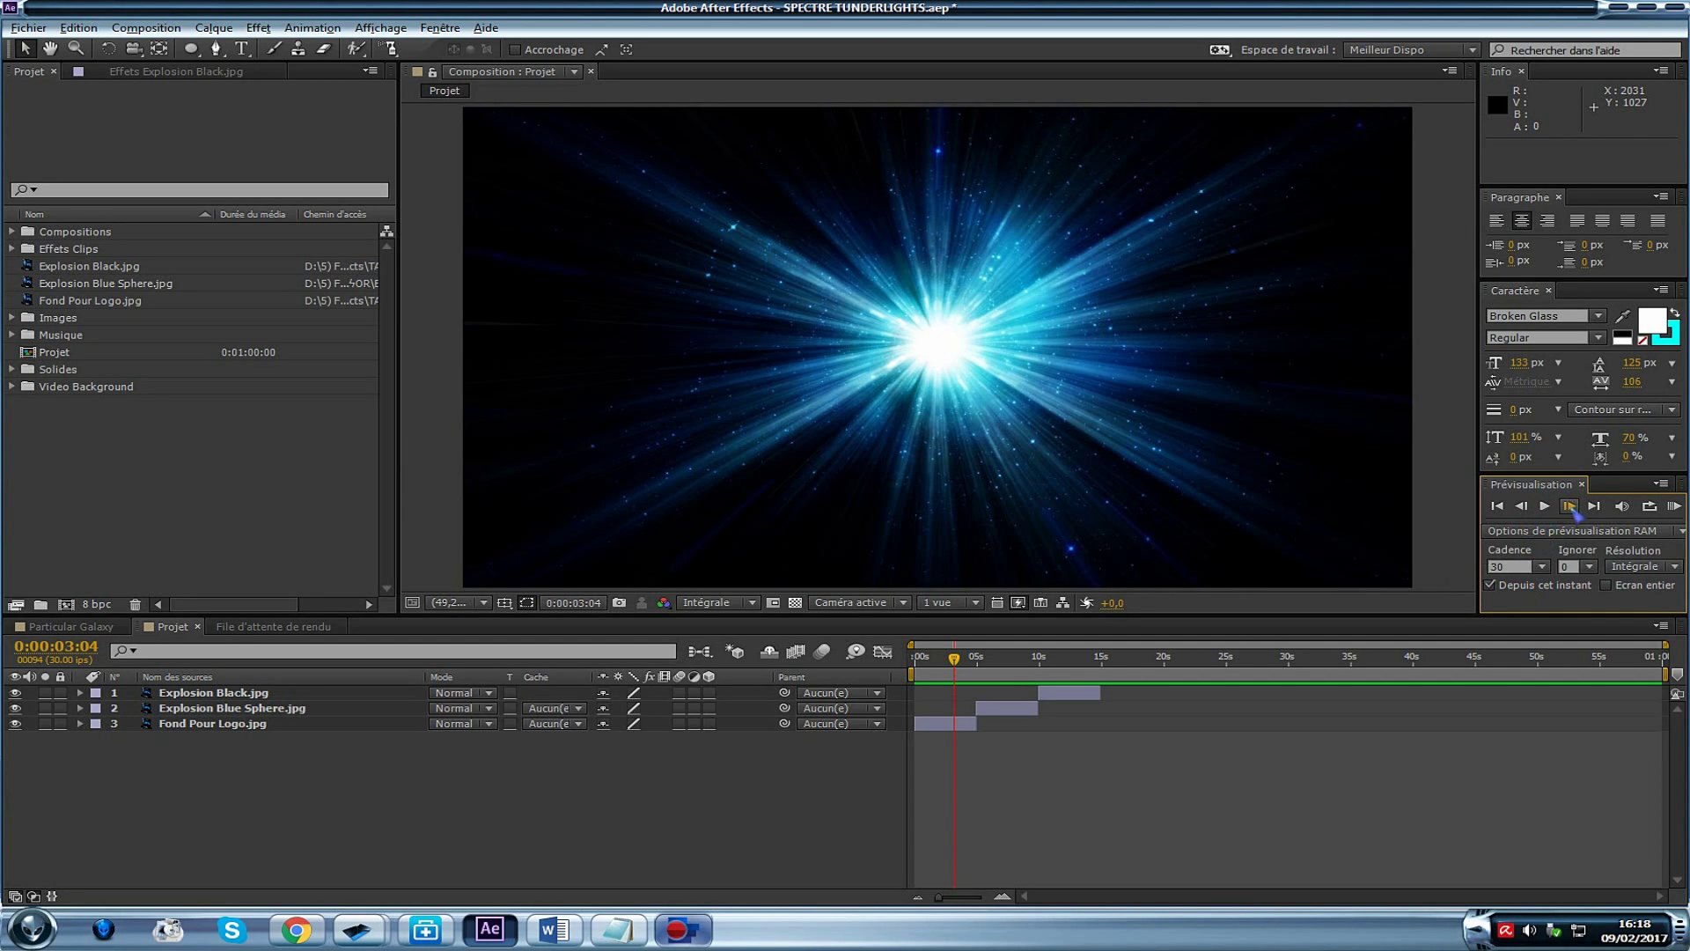
Advance the current time frame by frame from the stopped preview to 0:00:03:08
left_click(1570, 506)
left_click(1570, 506)
left_click(1565, 506)
left_click(1564, 506)
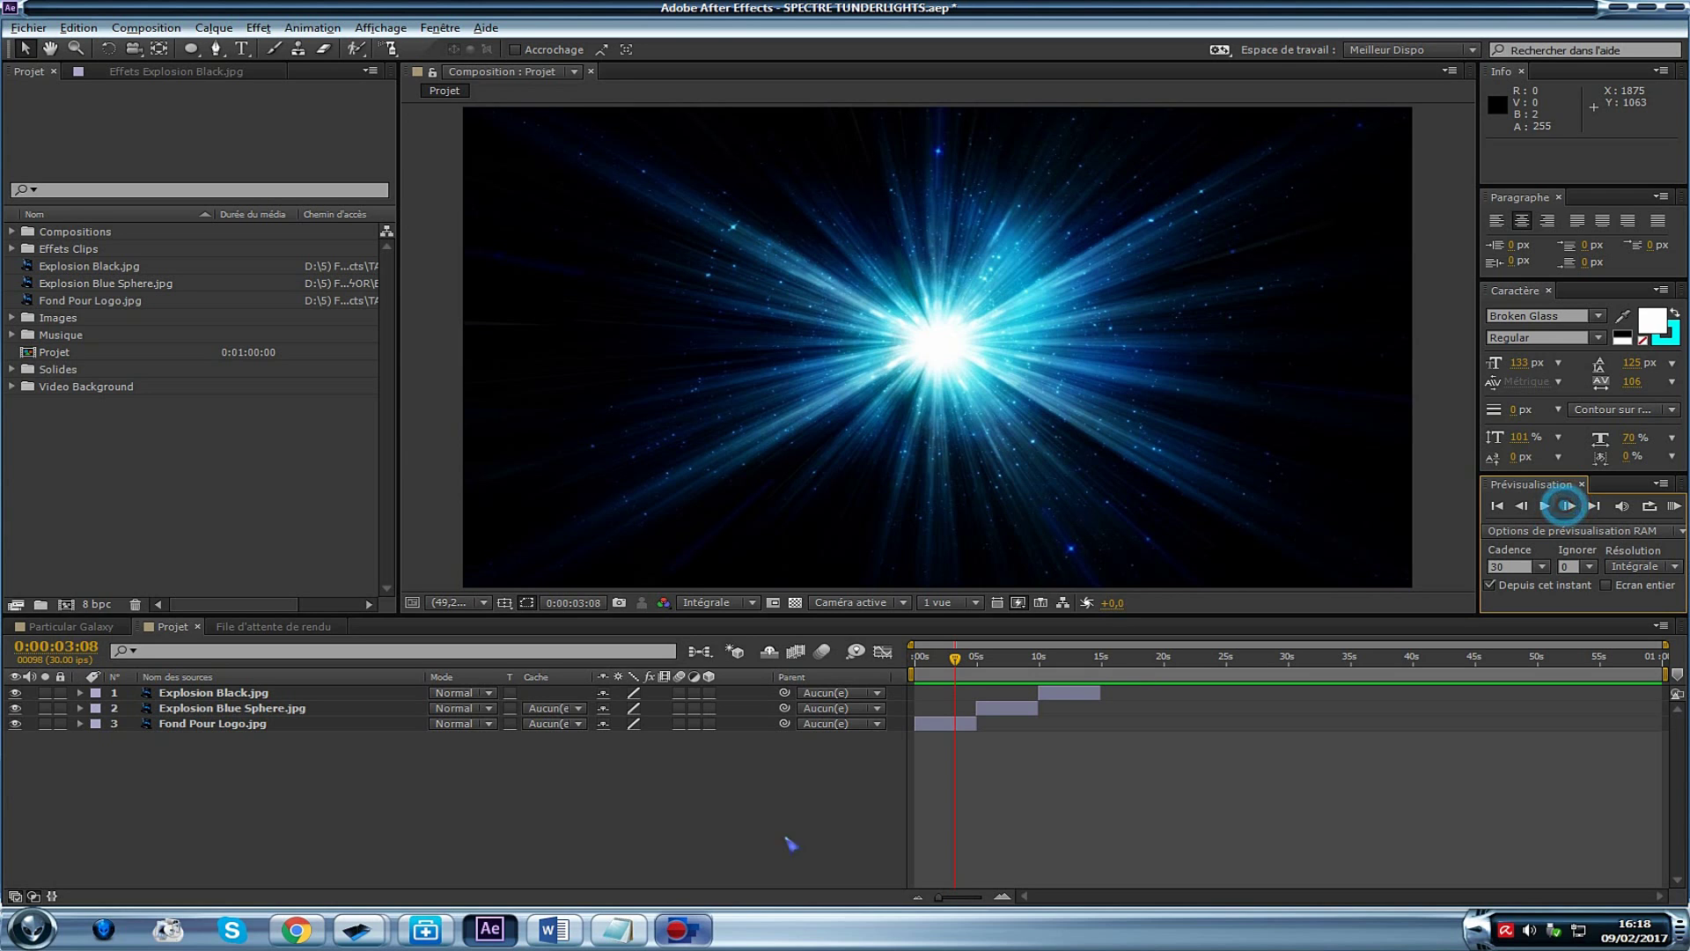
Move the current time to 0:00:03:07 at frame-level timeline scale and advance it frame by frame to 0:00:03:11
left_click(938, 896)
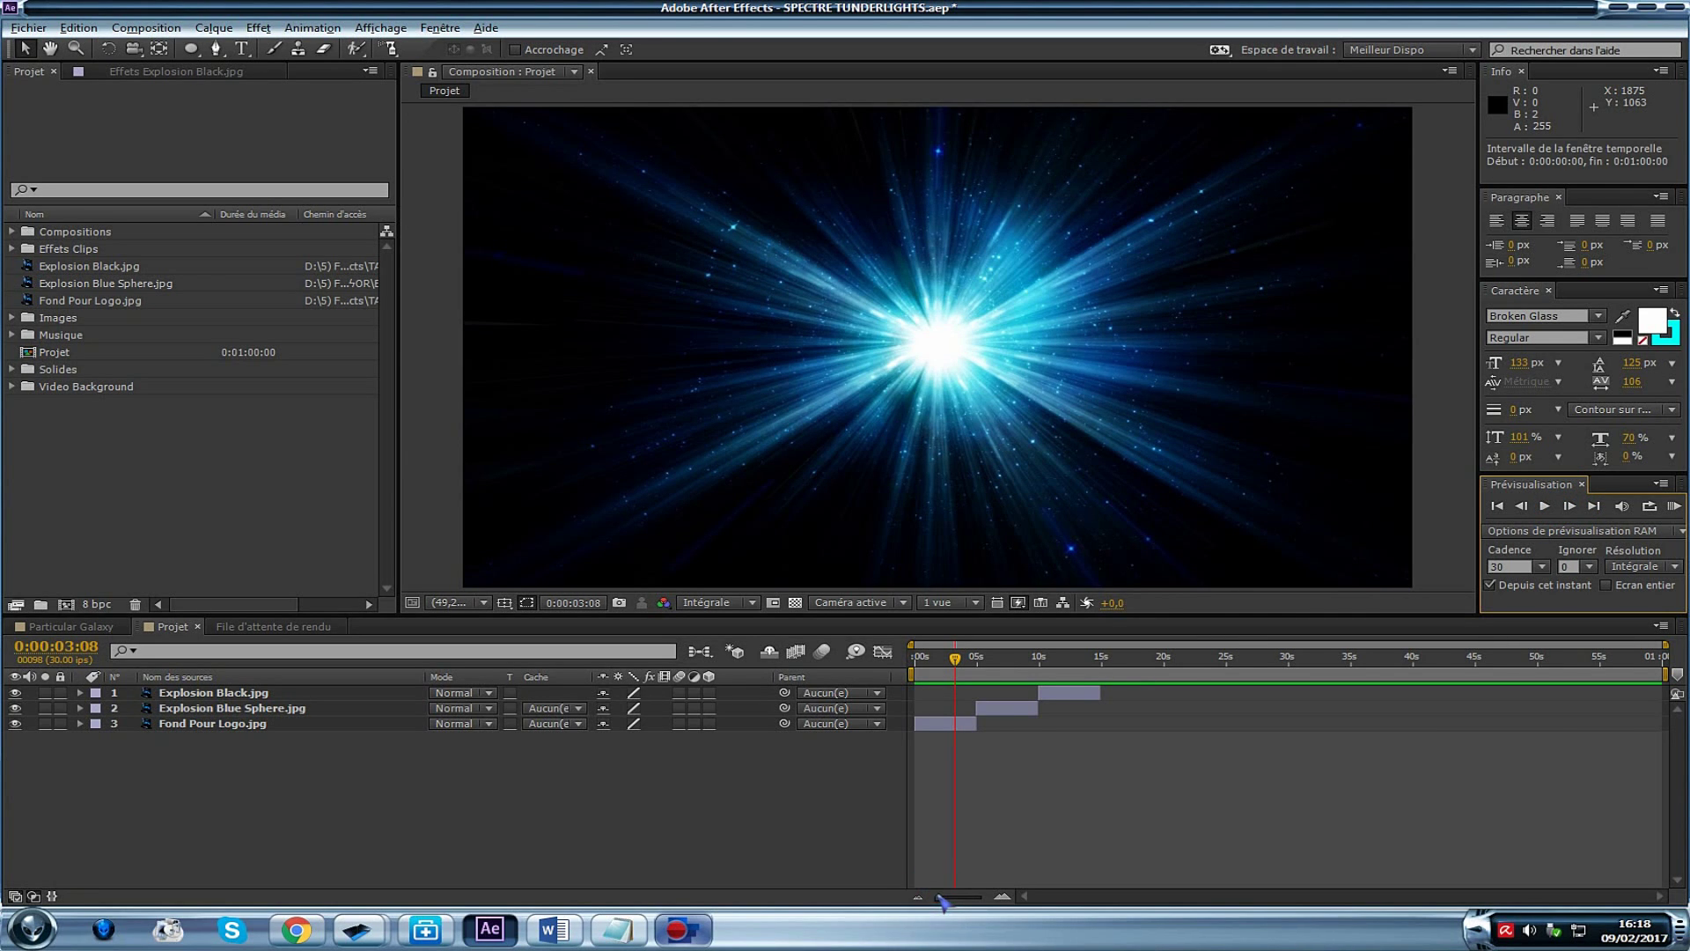
left_click_drag(938, 895, 1010, 898)
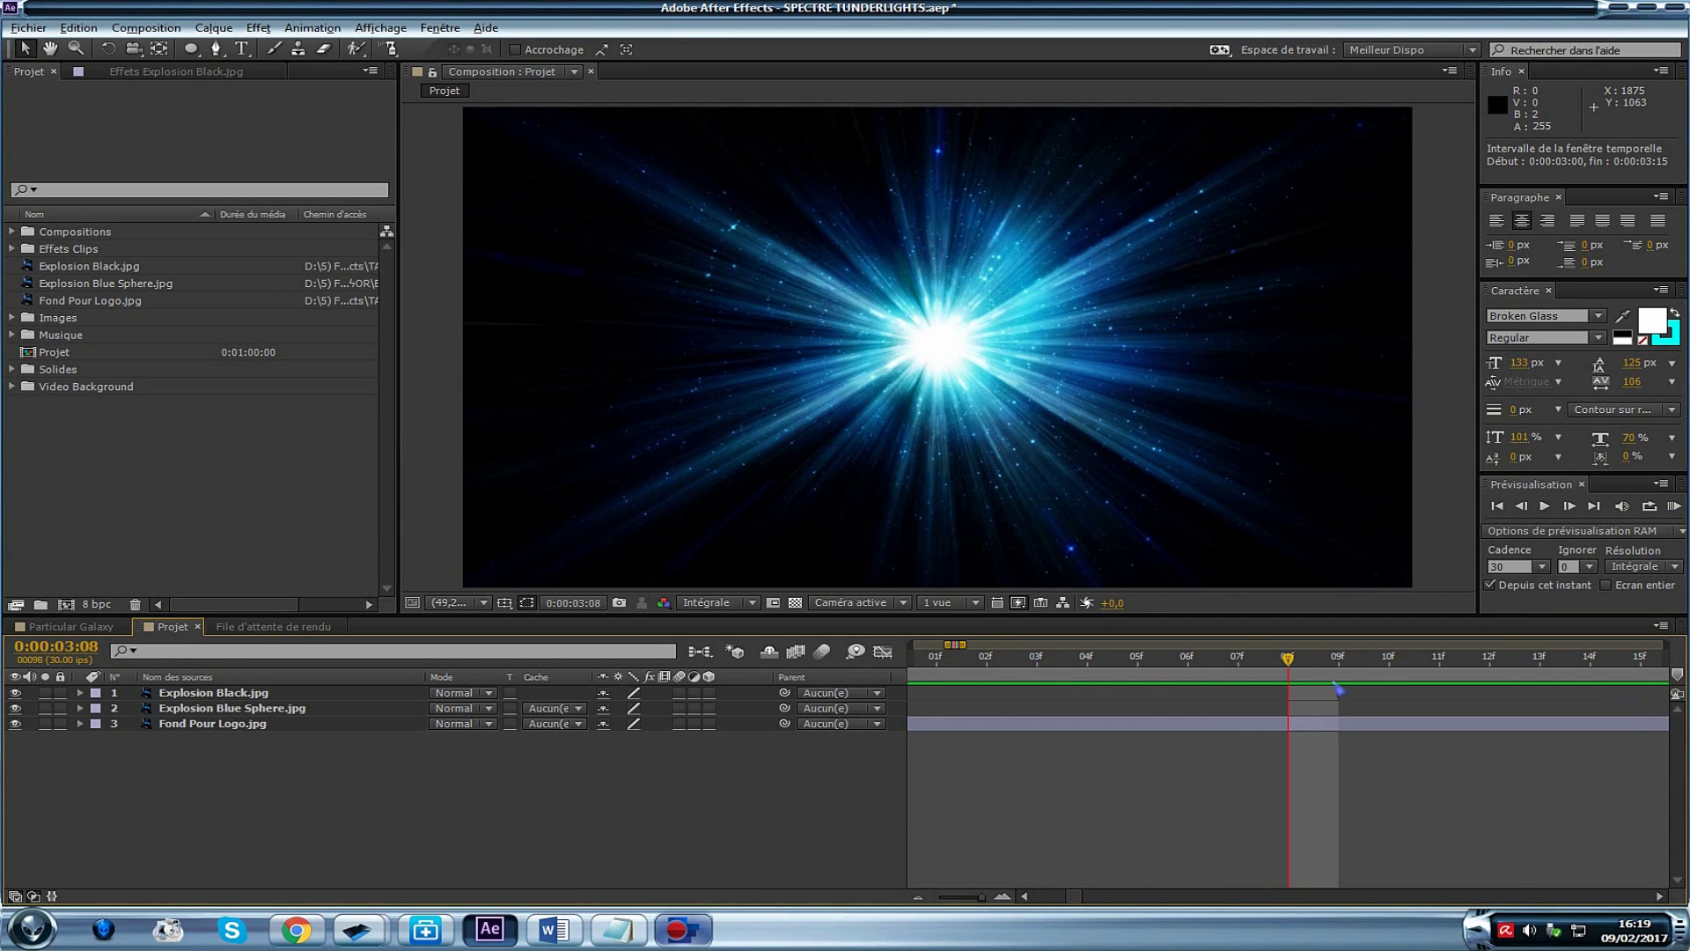
left_click_drag(1301, 662, 1243, 665)
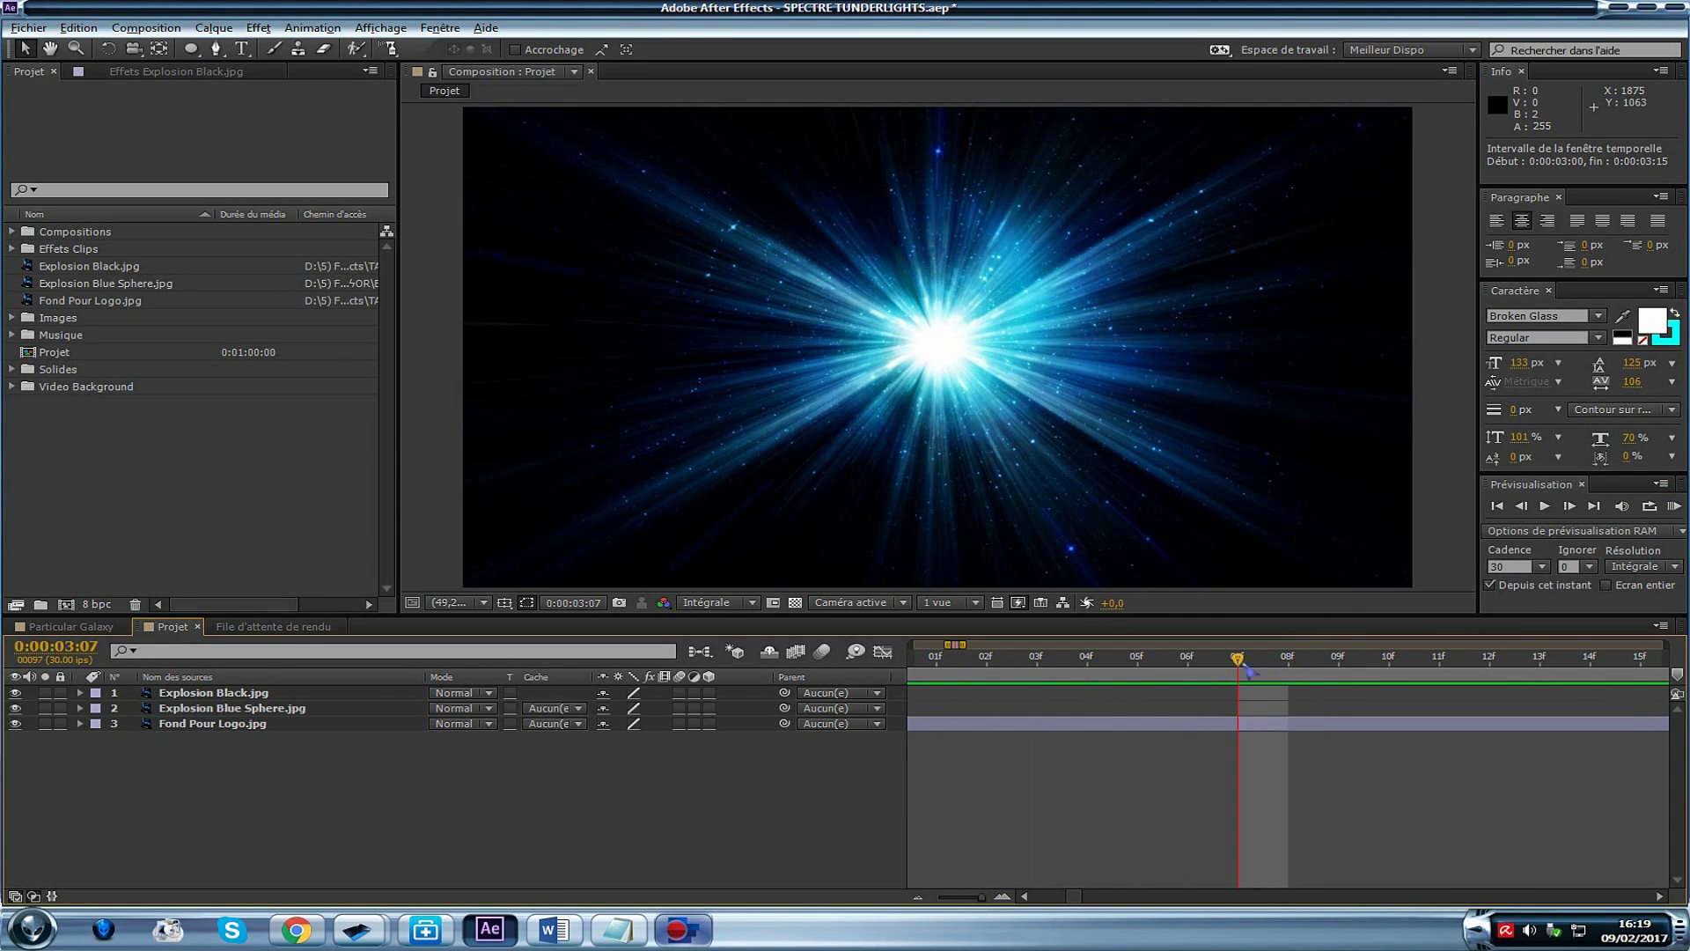
left_click(1569, 507)
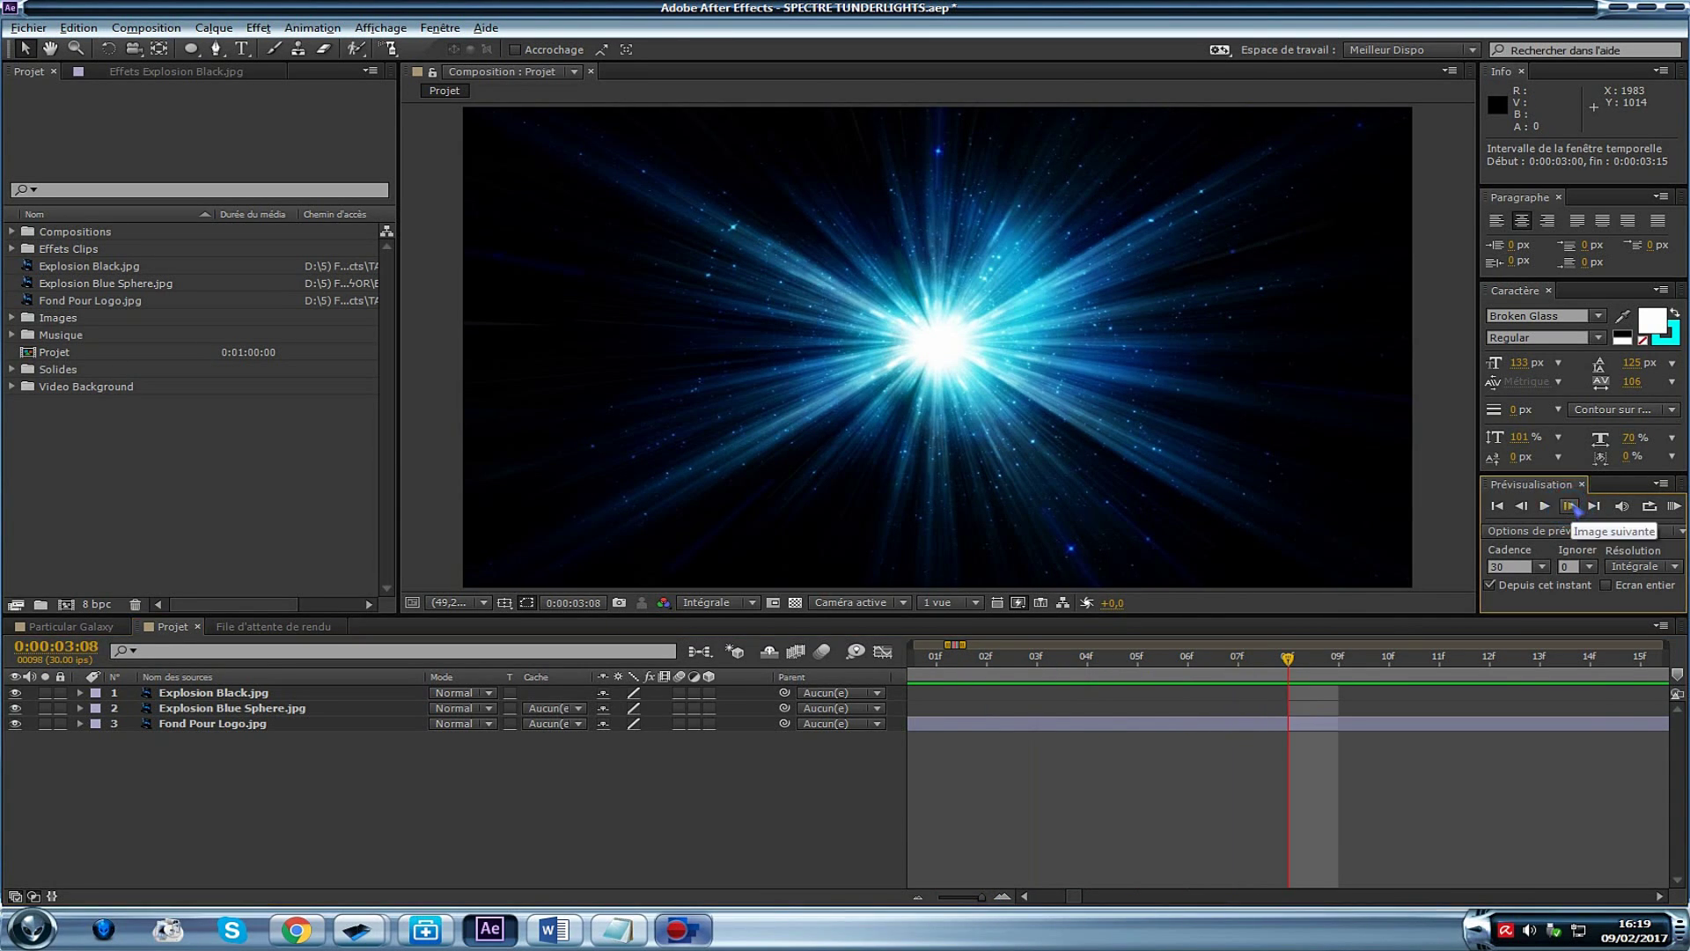
left_click(1570, 506)
left_click(1571, 507)
left_click(1571, 506)
Step the current time back frame by frame to 0:00:03:06 and show the whole composition duration in the timeline
left_click(1528, 506)
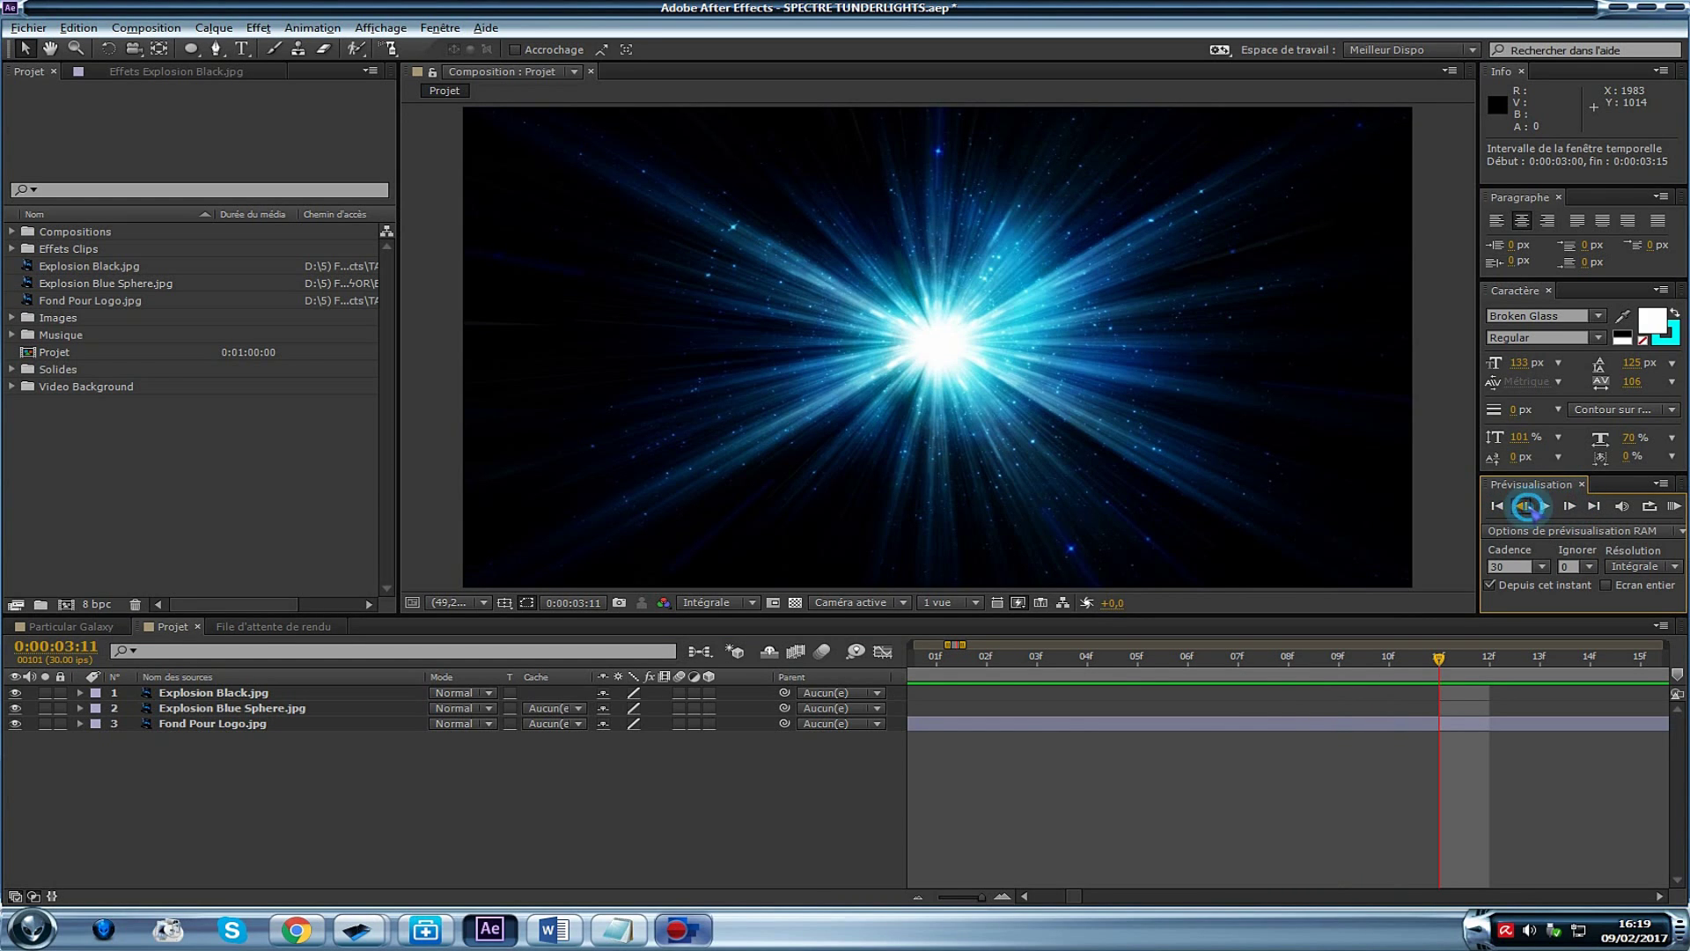
left_click(1526, 506)
left_click(1525, 506)
left_click(1526, 506)
left_click(1526, 507)
left_click_drag(981, 897, 938, 897)
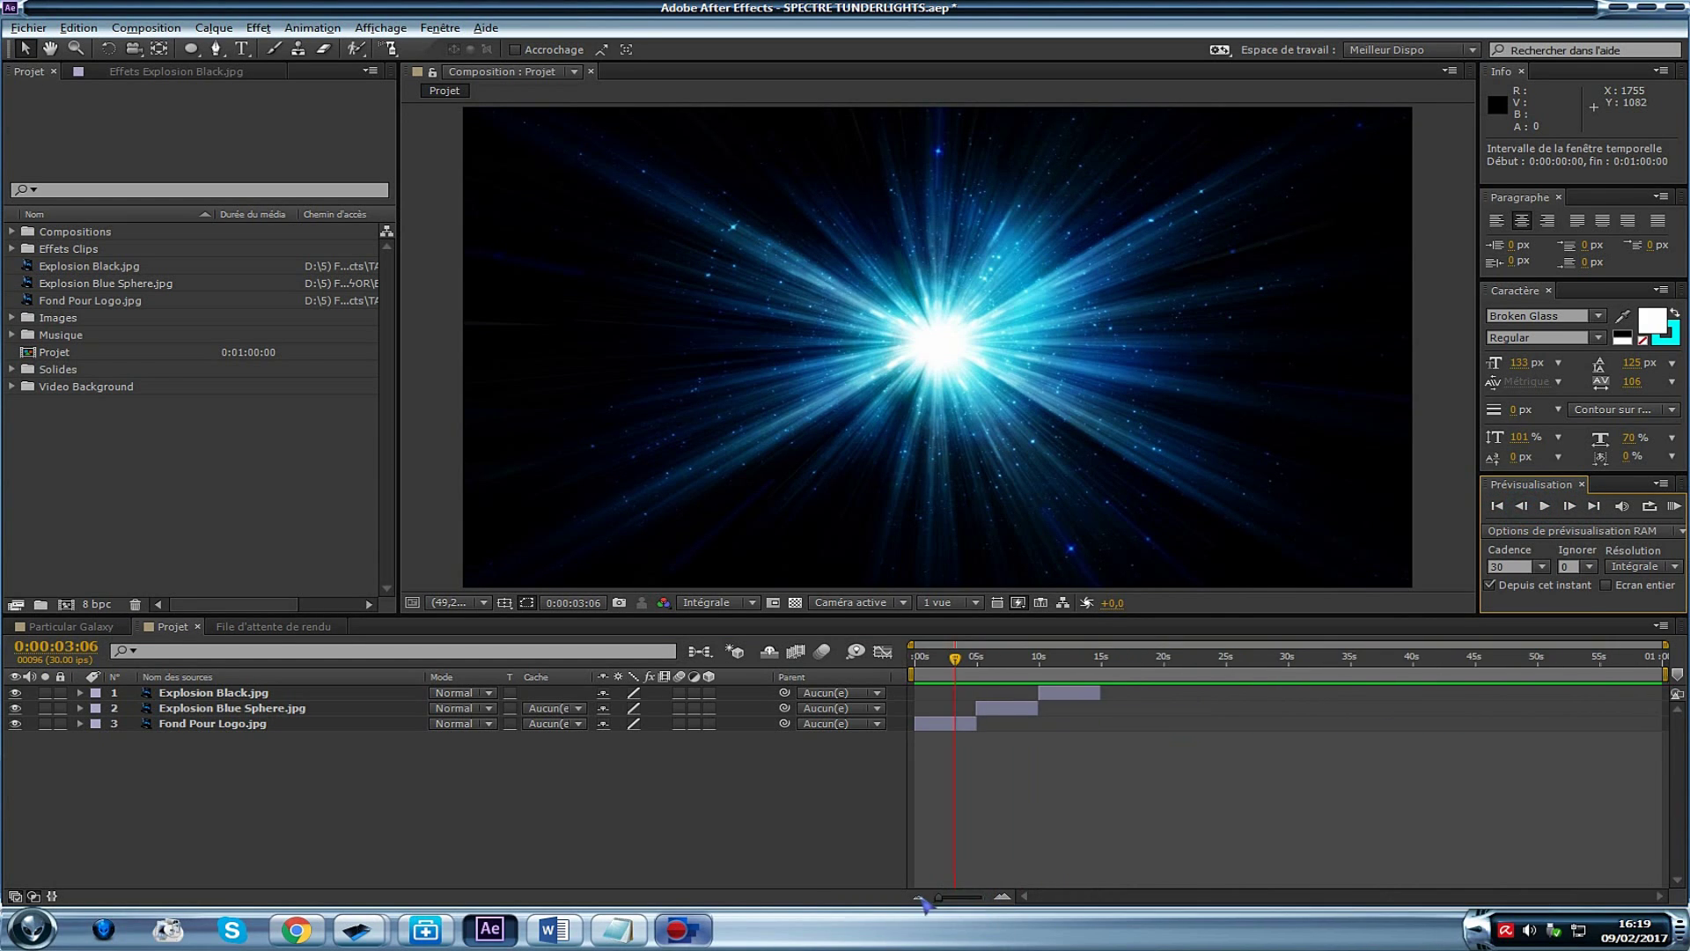
Examine the frame rate, frame skipping and resolution choices for the RAM preview without changing them
left_click(1542, 567)
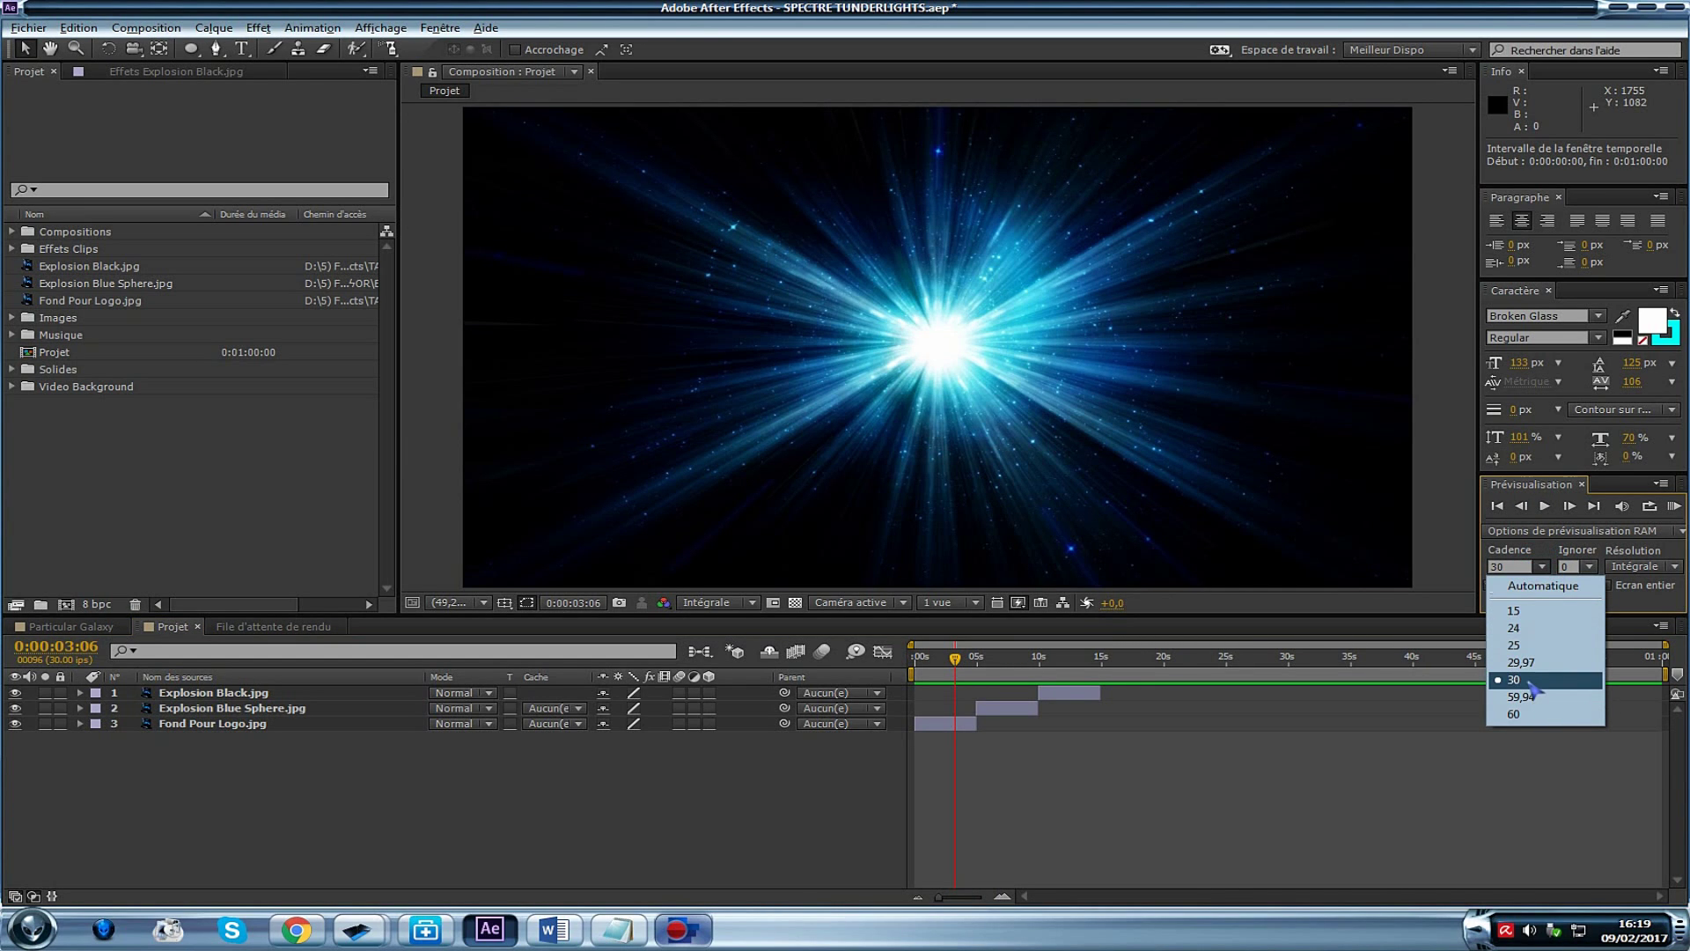
left_click(1590, 566)
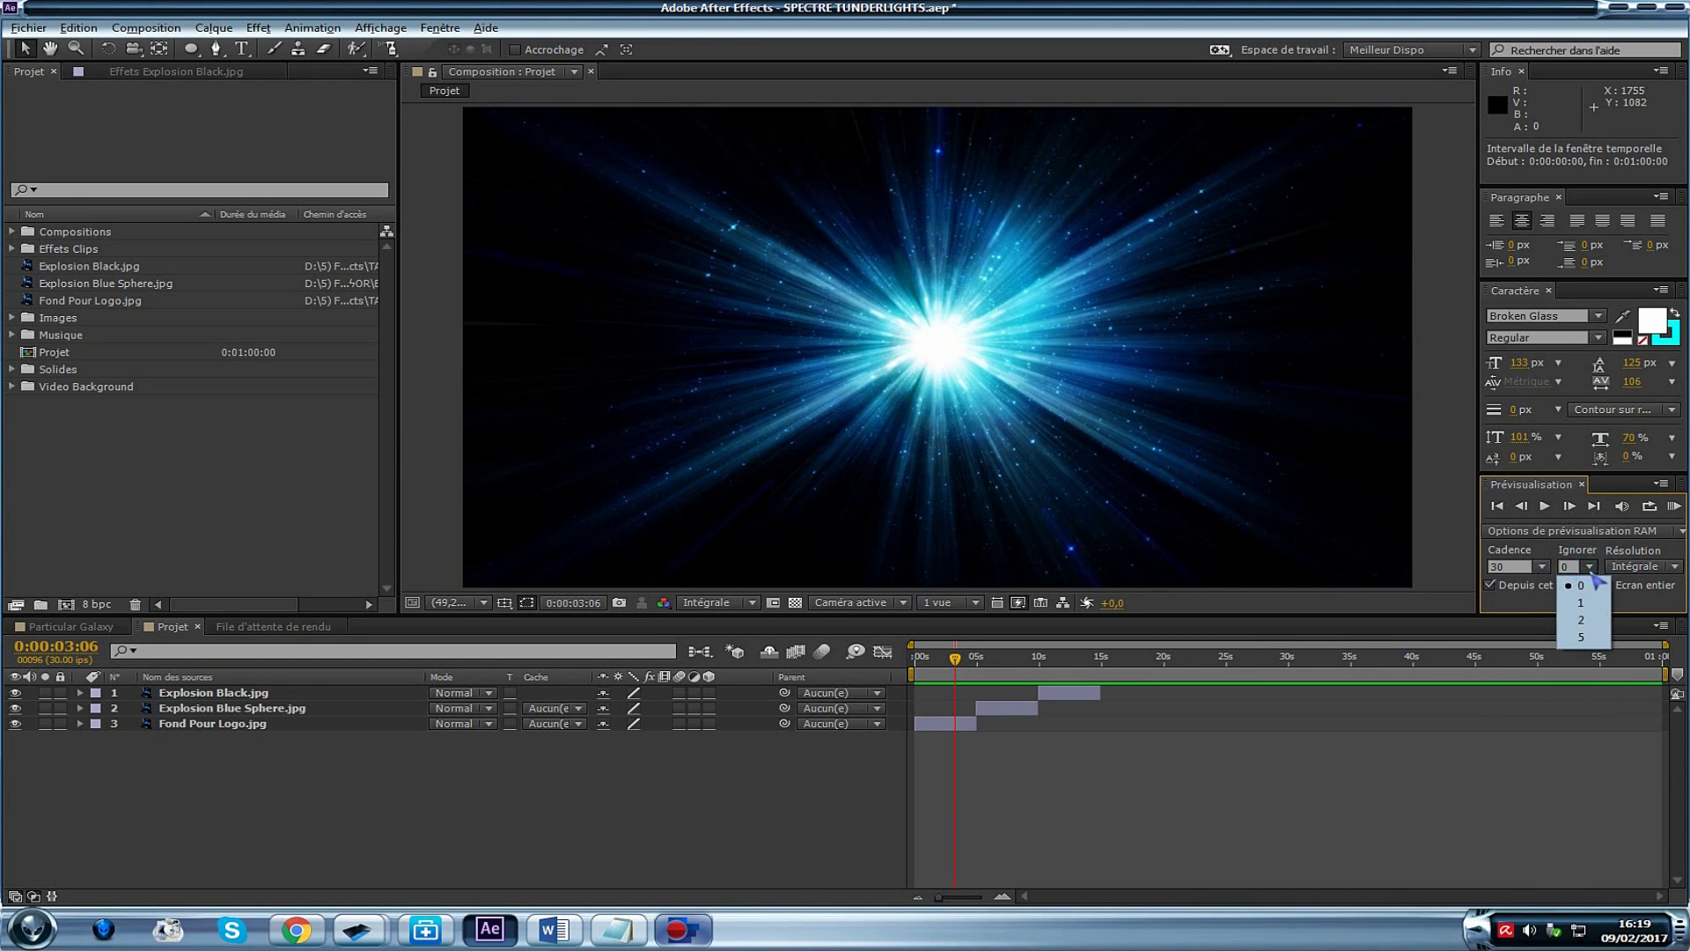
left_click(1587, 566)
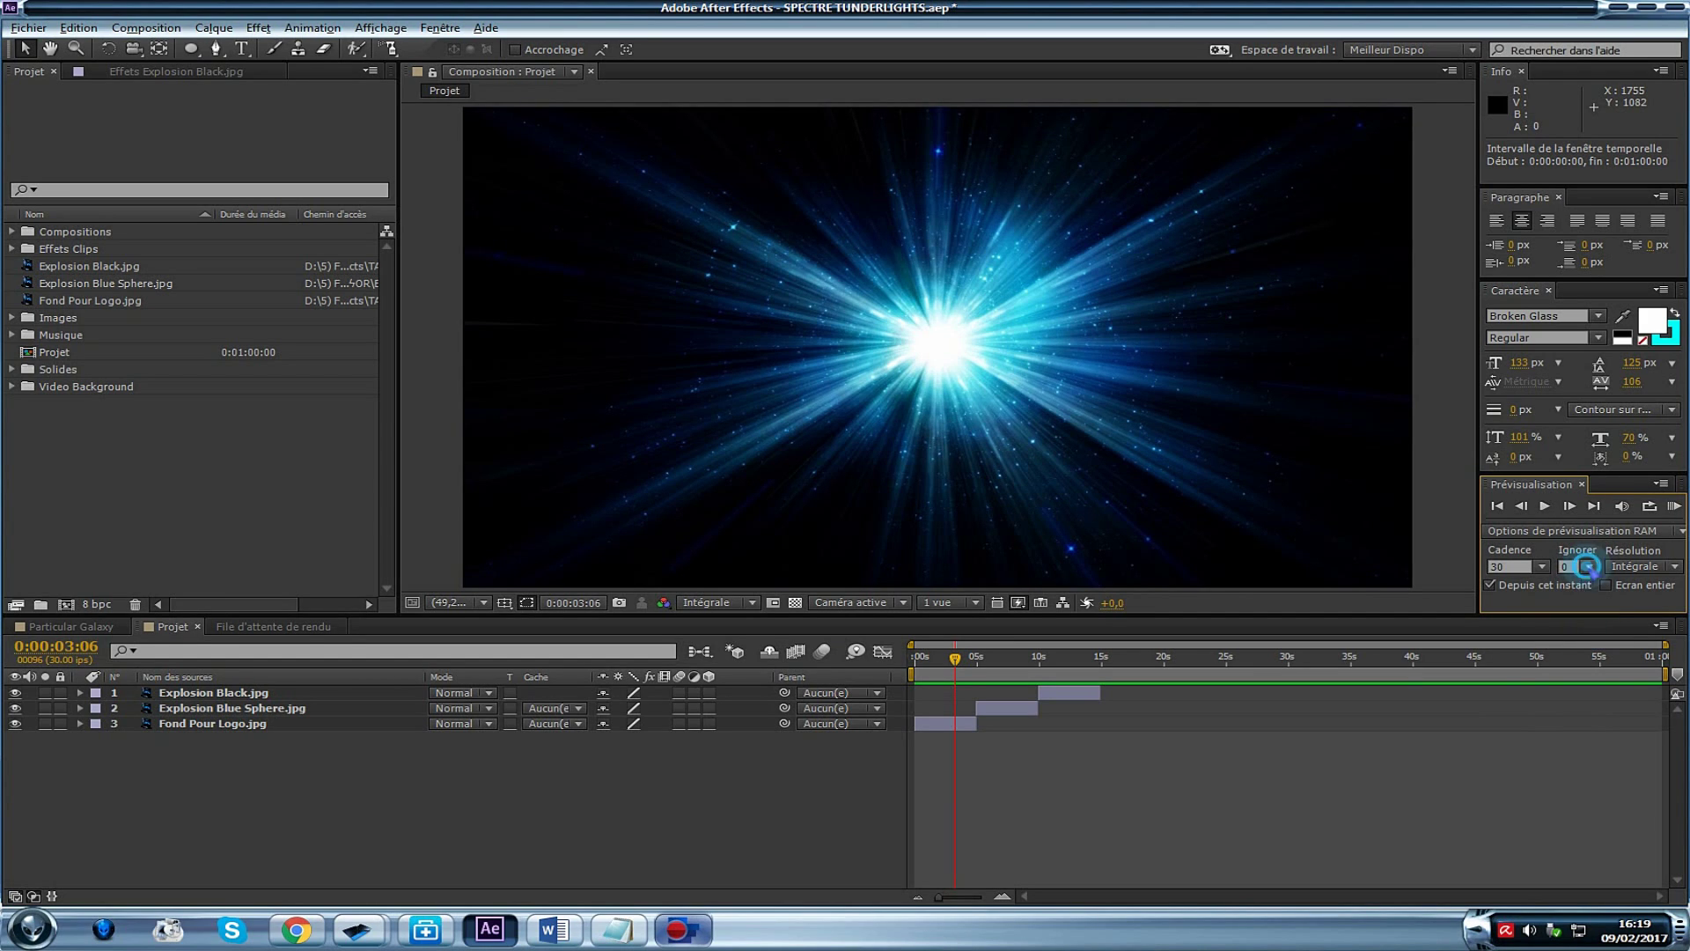
left_click(1662, 567)
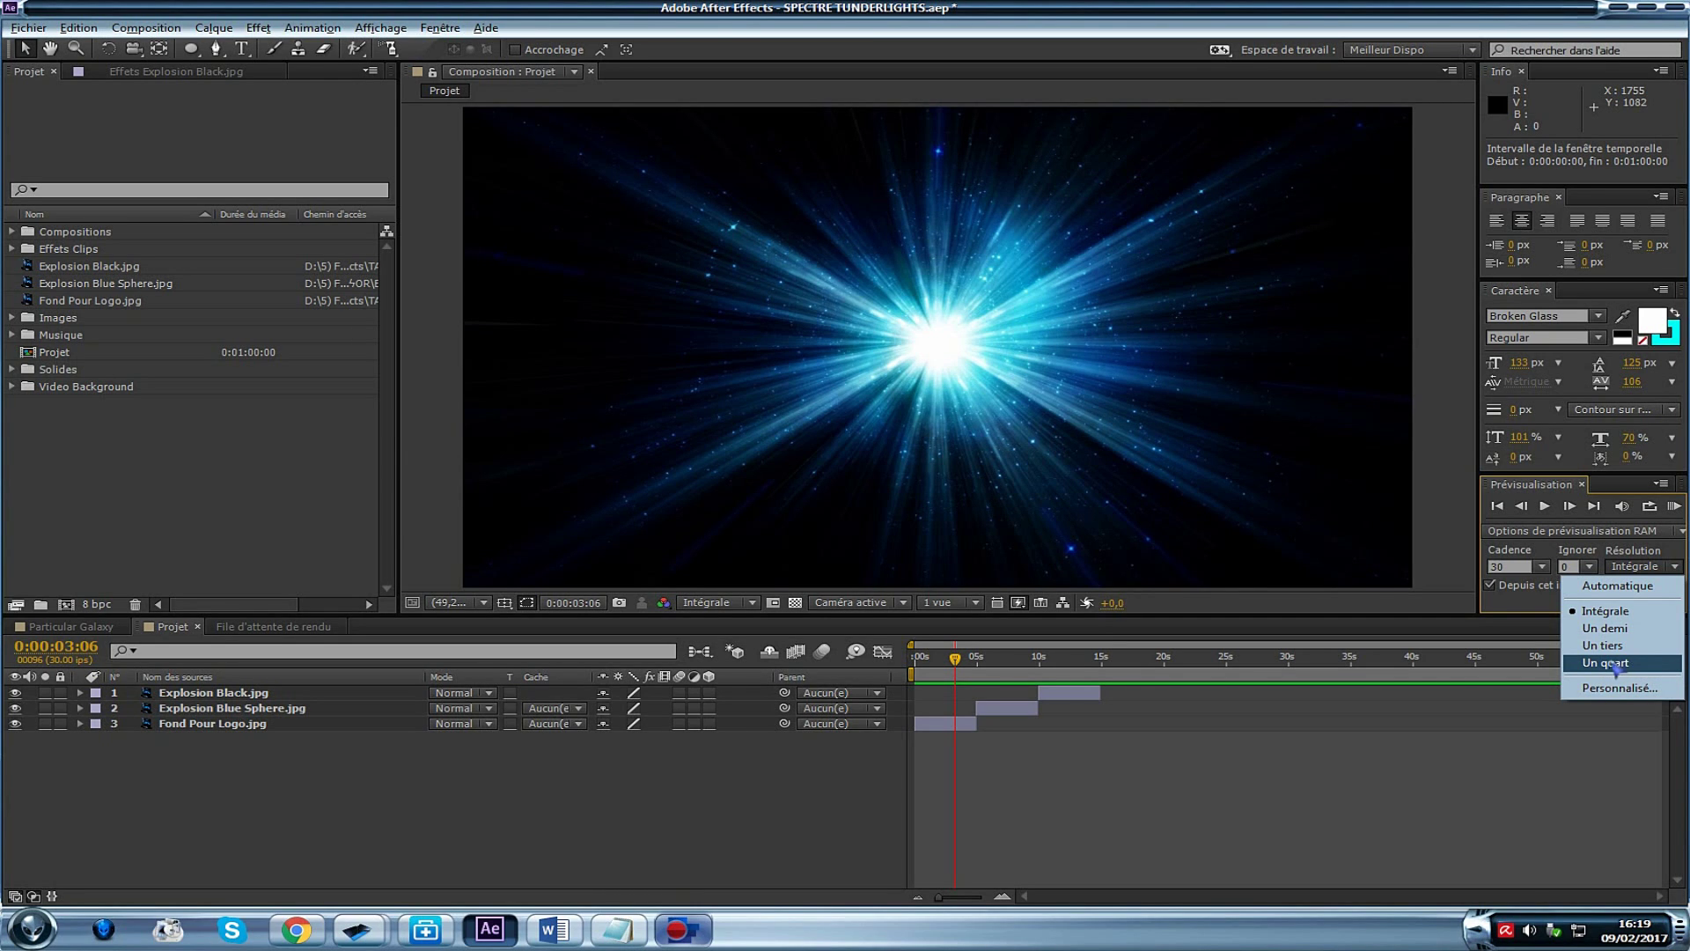
left_click(1642, 568)
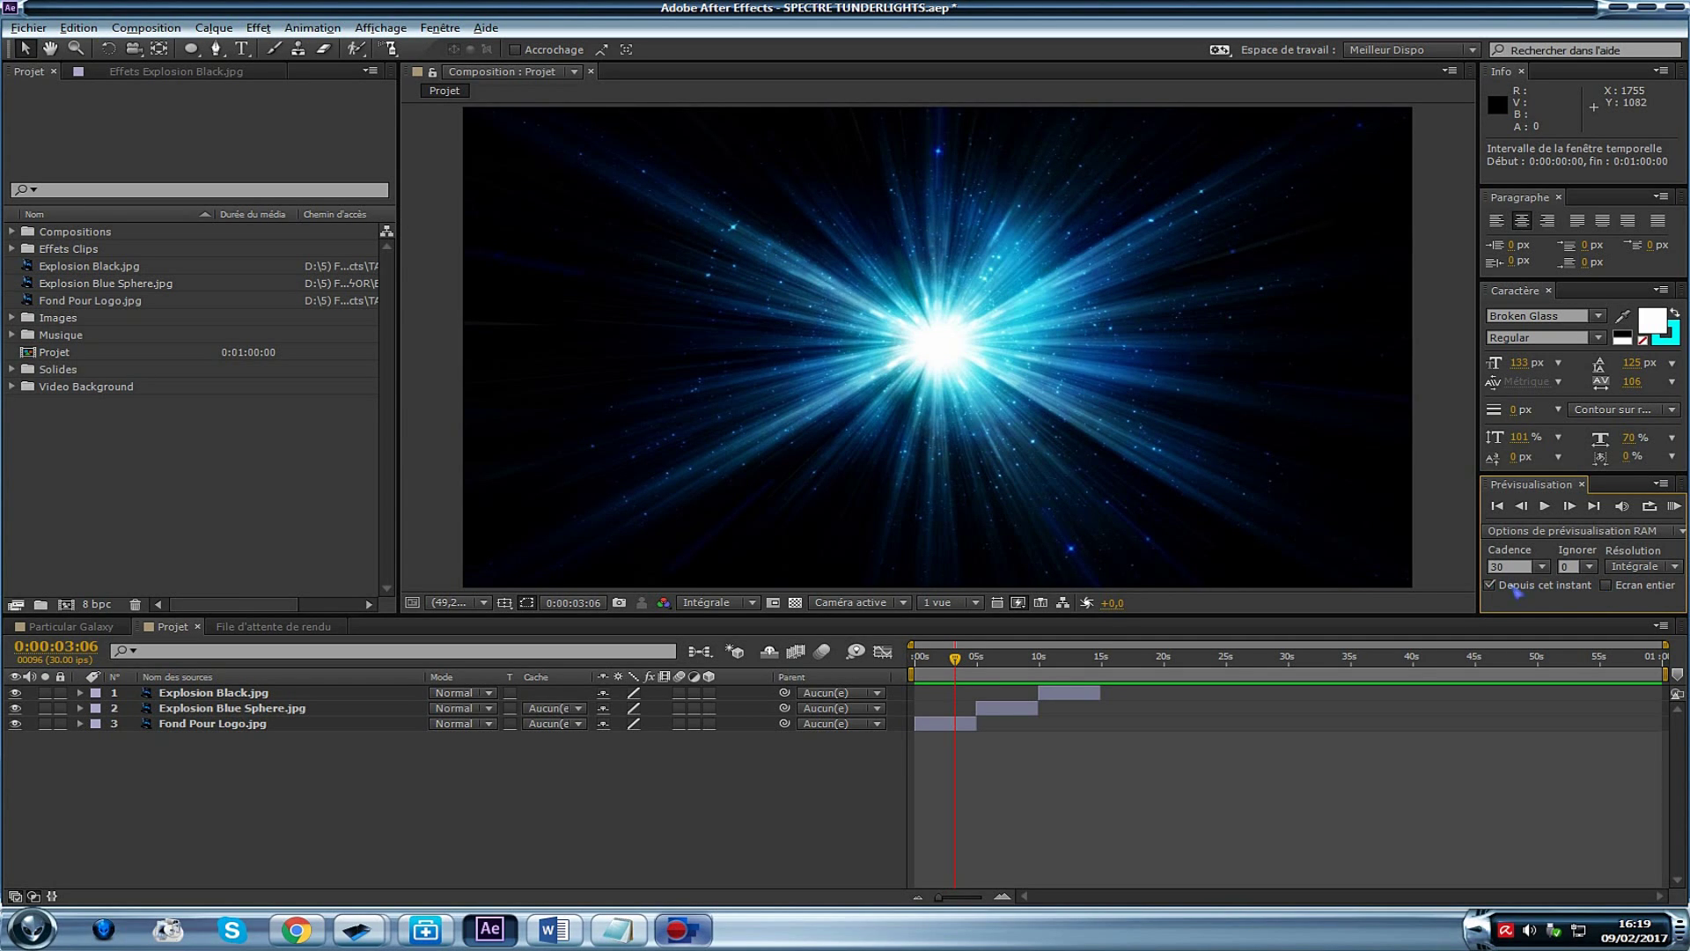
Try a RAM preview in full-screen mode, stop it, and turn the full-screen option off
left_click(1608, 585)
left_click(1674, 506)
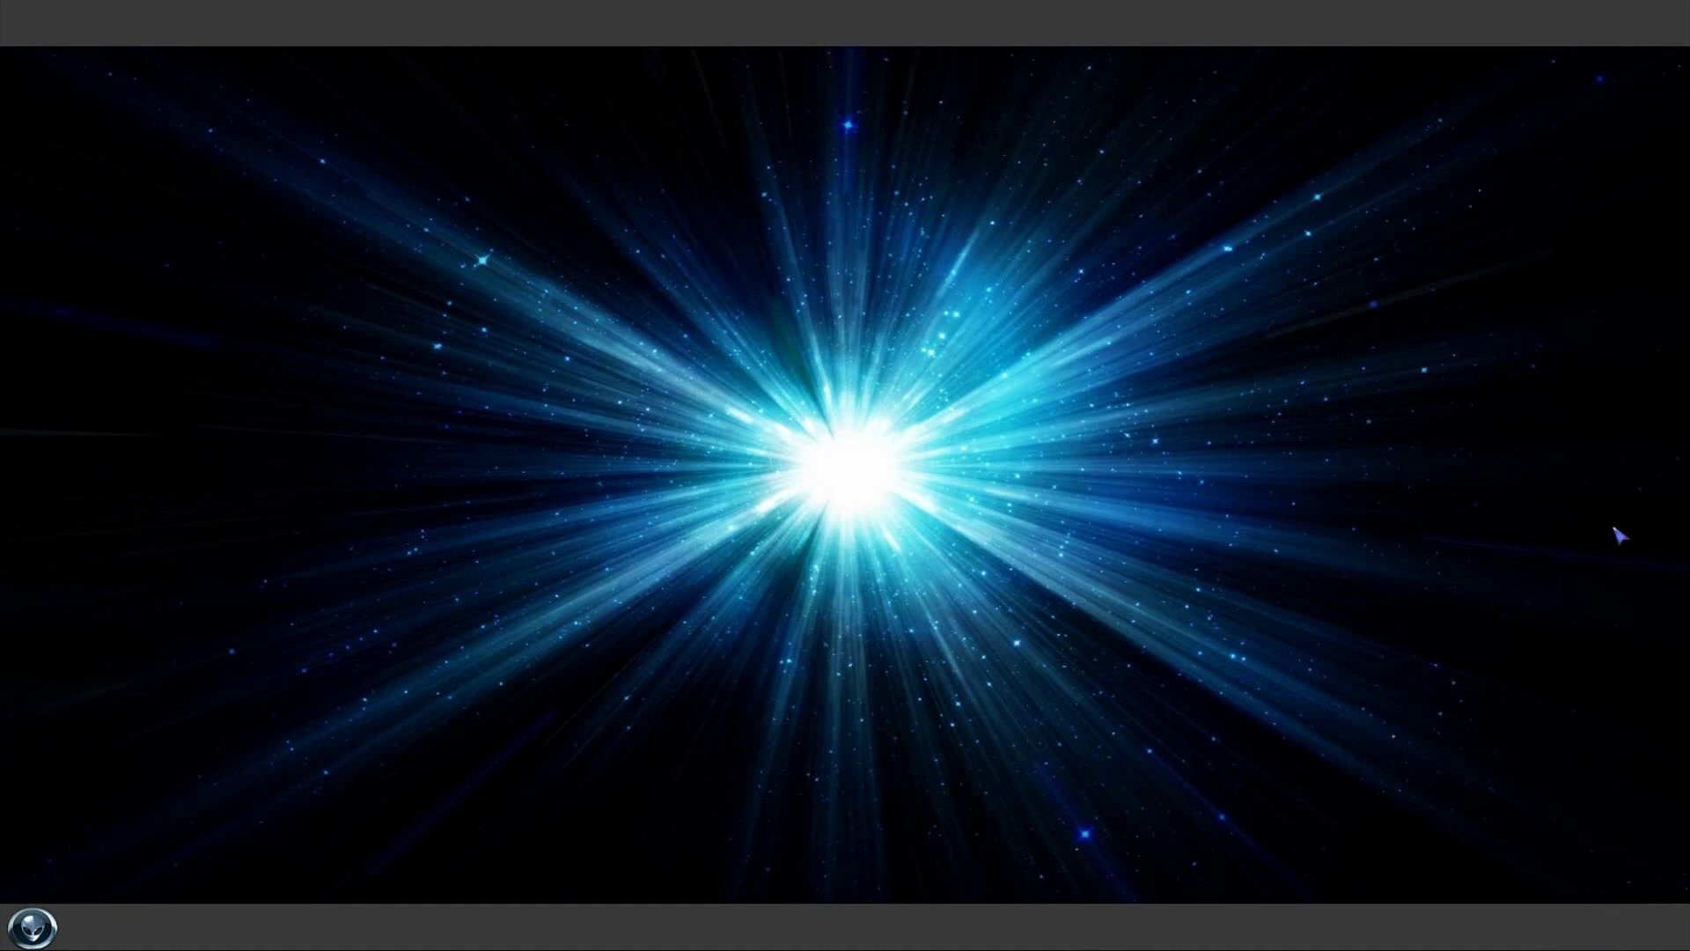
left_click(1260, 568)
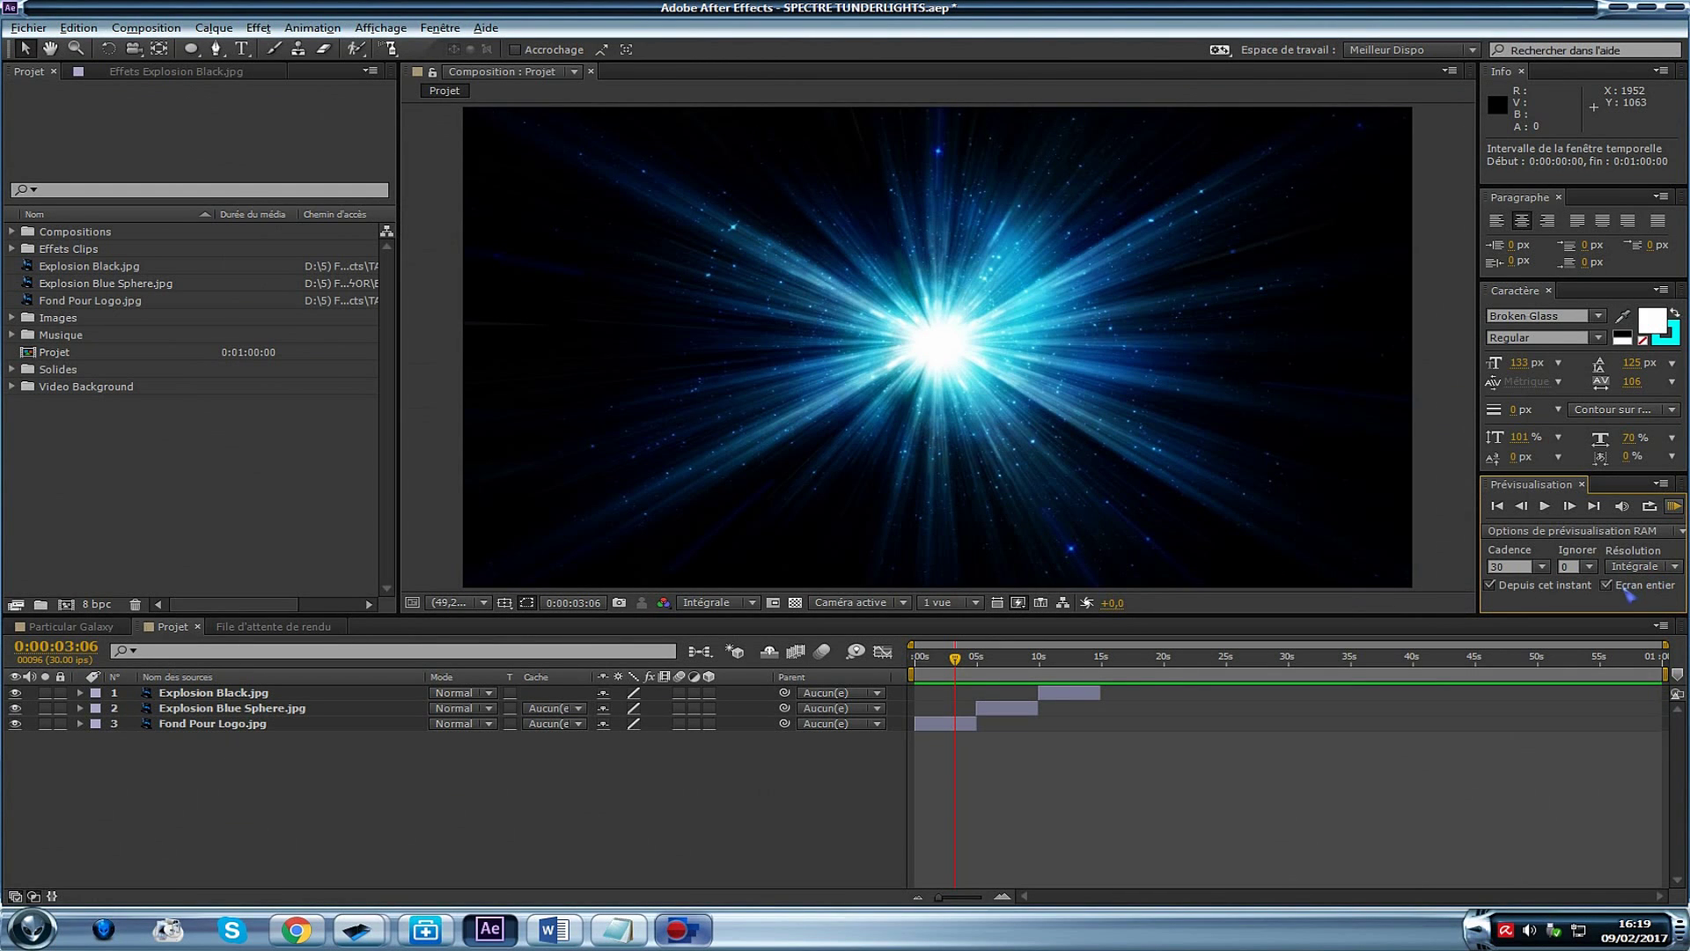
left_click(1607, 585)
left_click(1103, 809)
left_click(1533, 486)
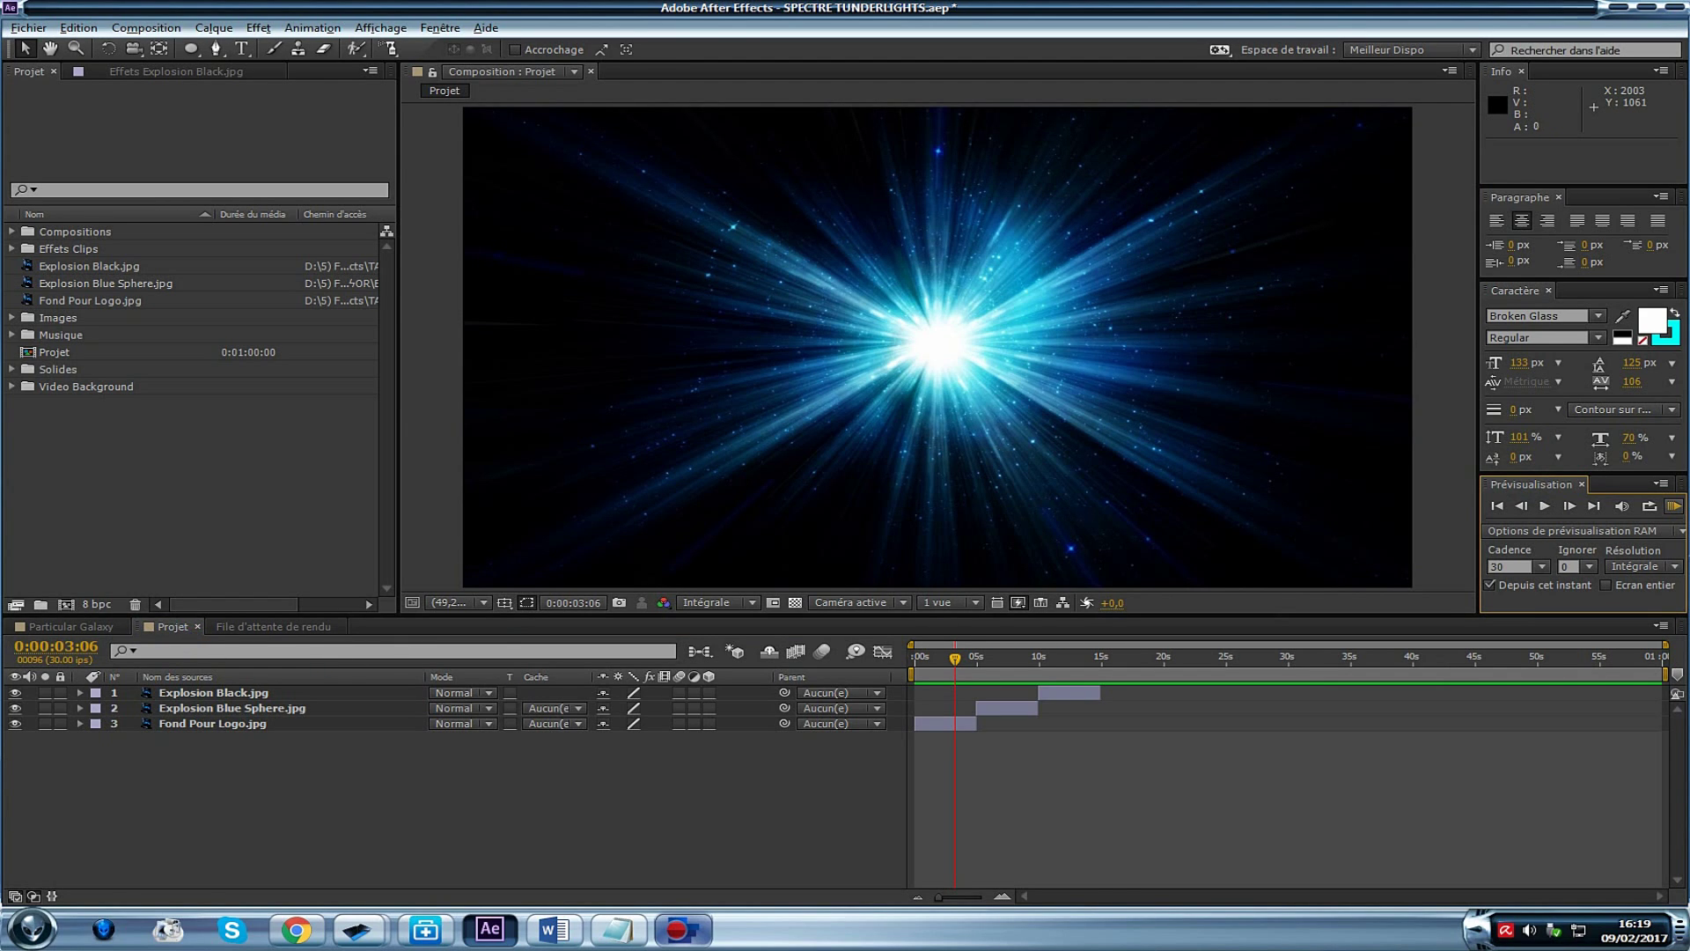
Return the current time to 0:00:00:00 and expand the Transform properties of the Fond Pour Logo layer
left_click(171, 627)
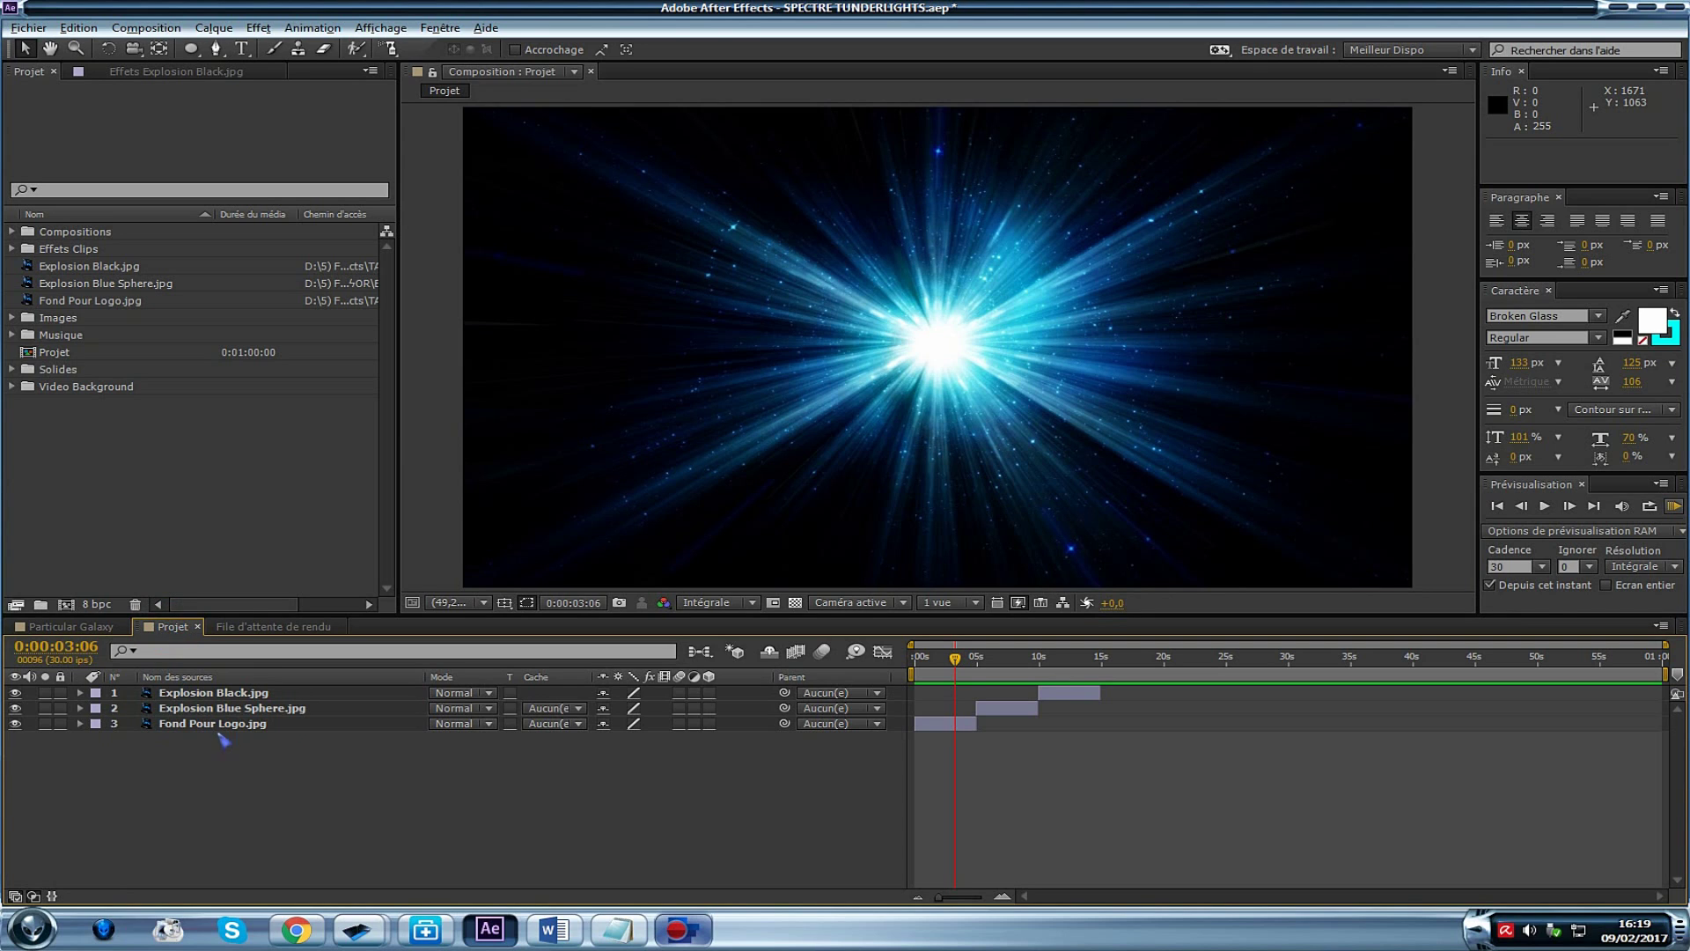
left_click_drag(951, 655, 870, 663)
left_click(939, 718)
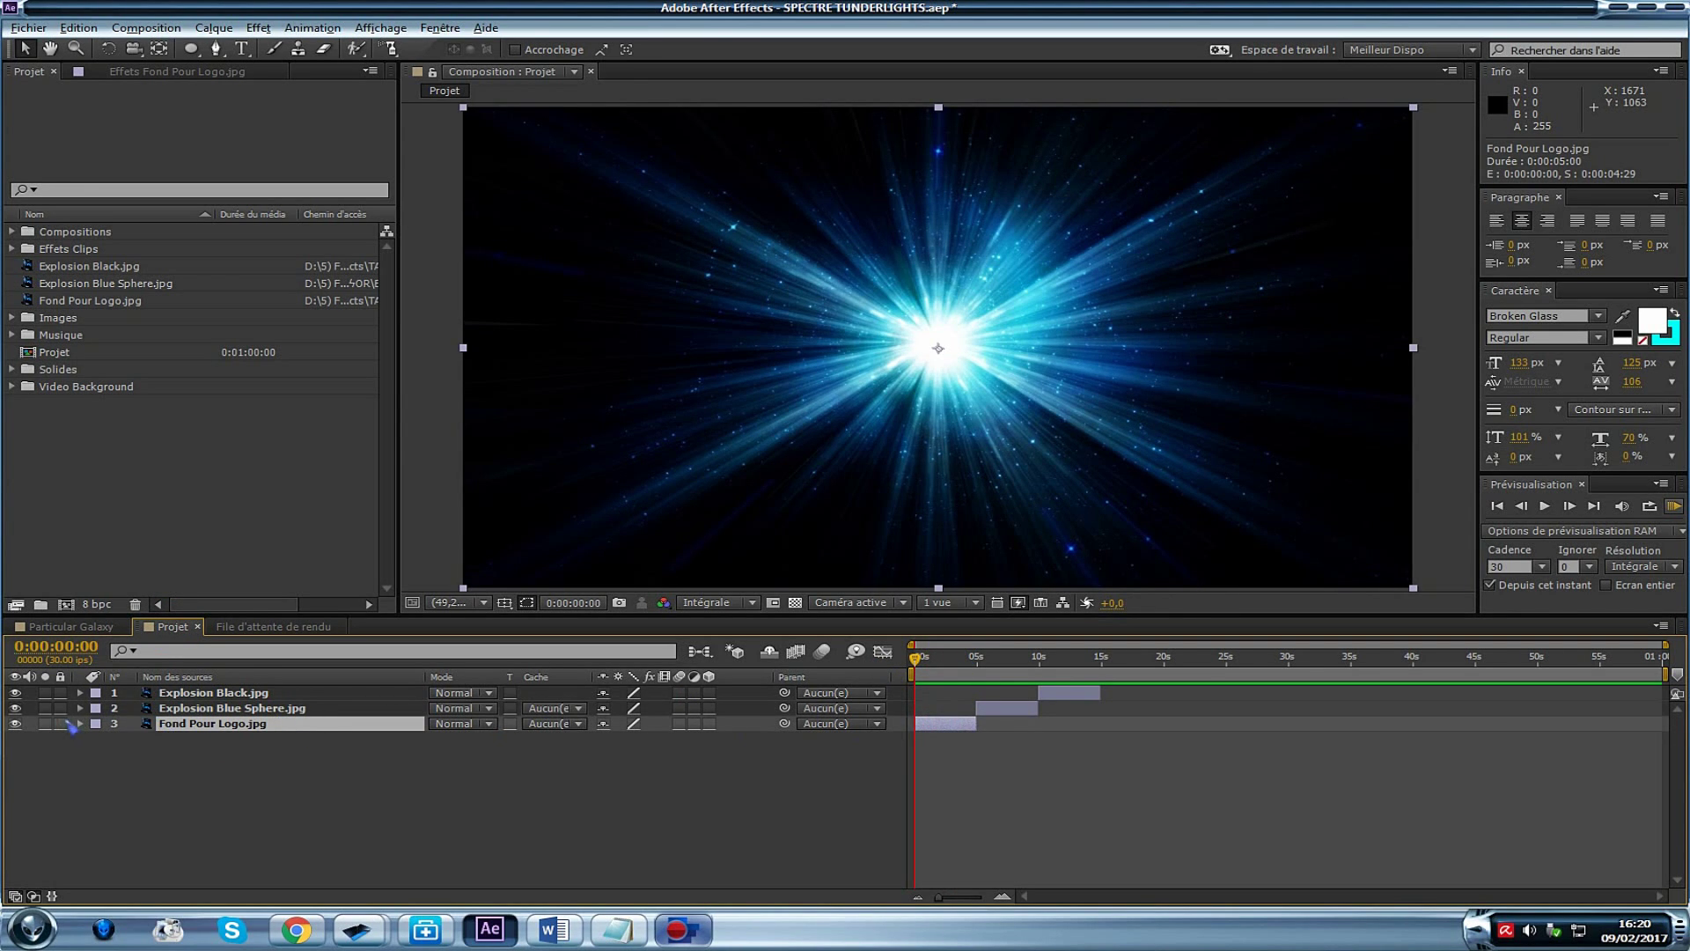
left_click(79, 724)
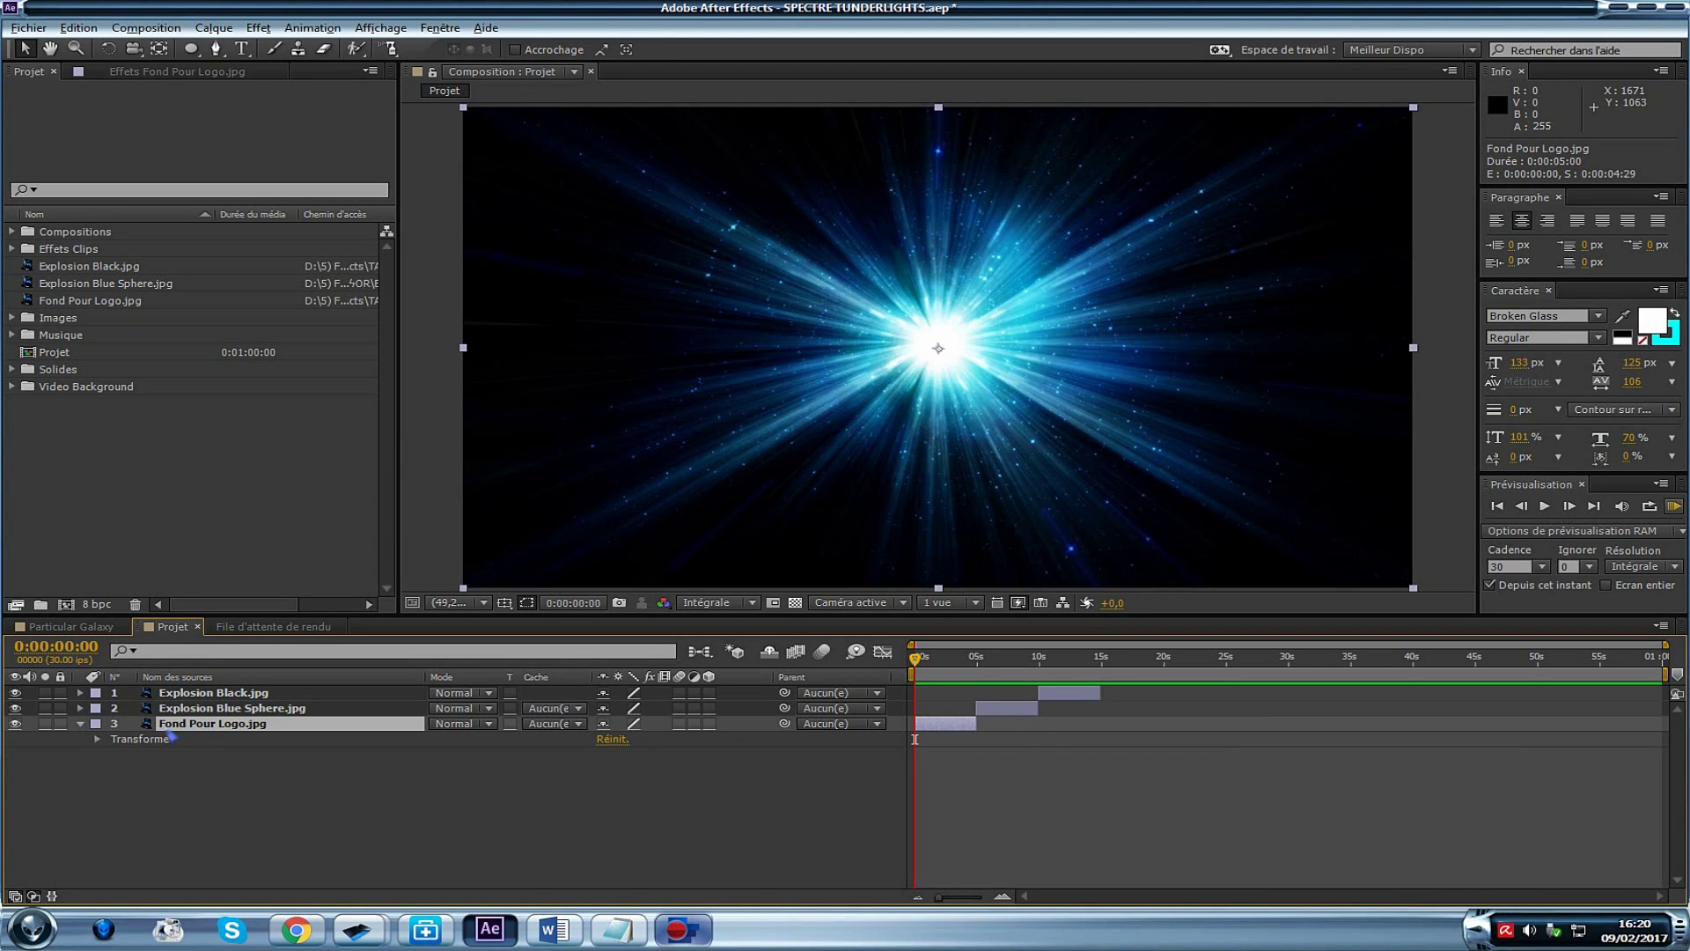
left_click(98, 739)
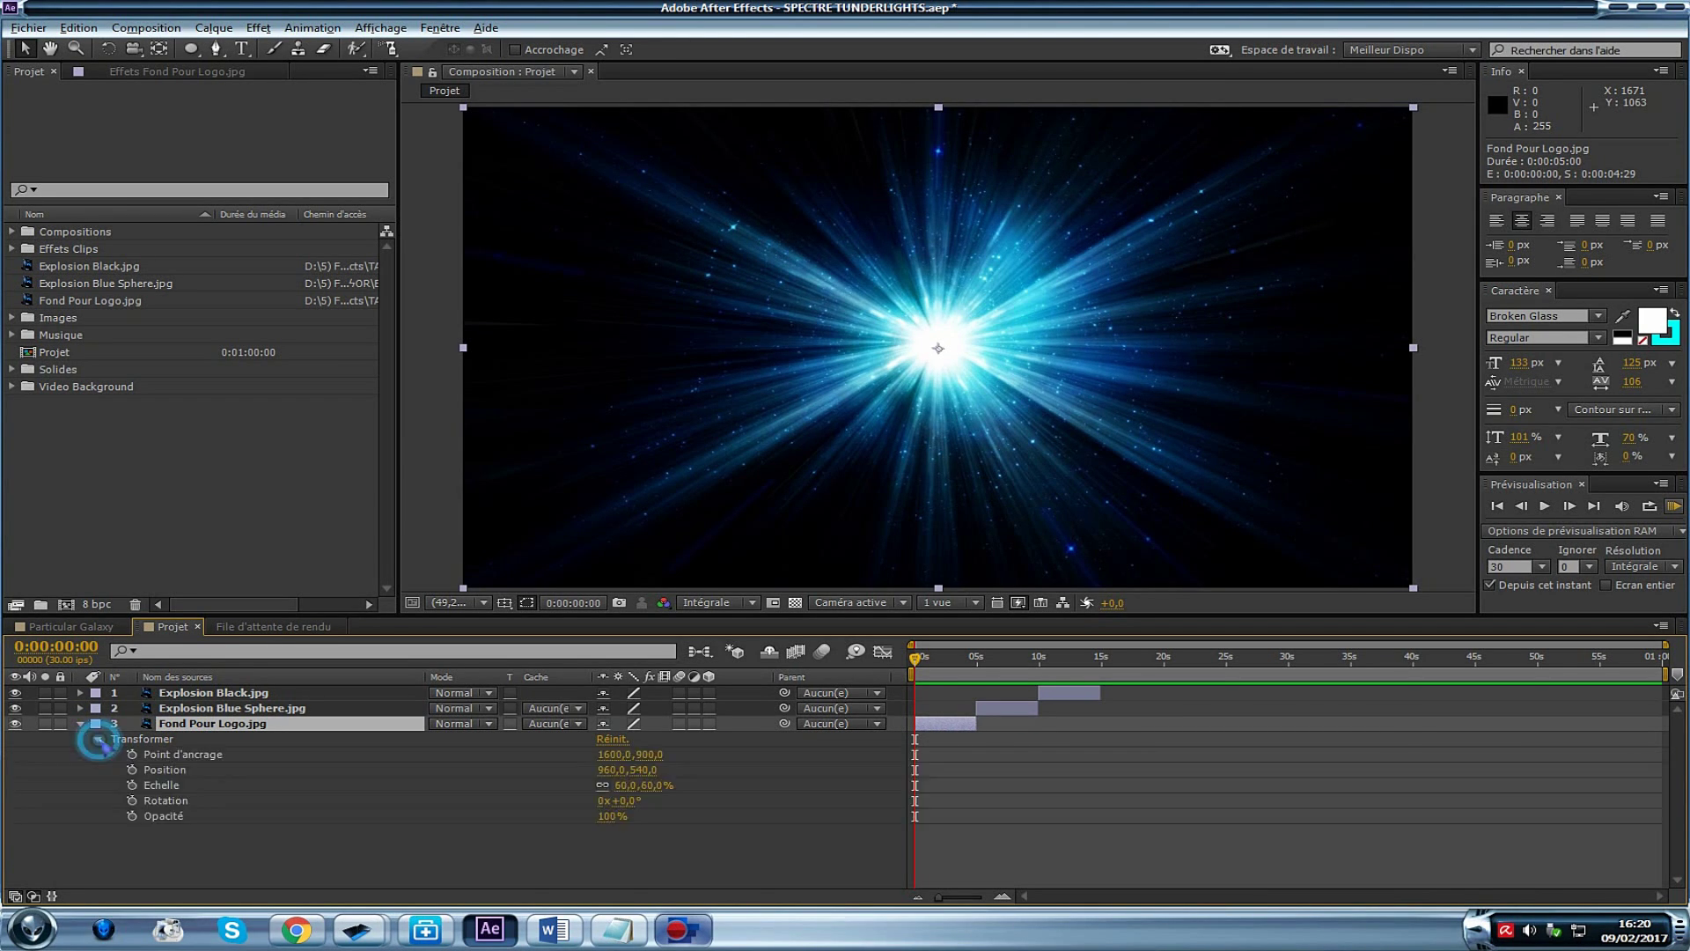
Enable keyframing for the Opacity and Scale of Fond Pour Logo at 0:00:00:00
left_click(159, 817)
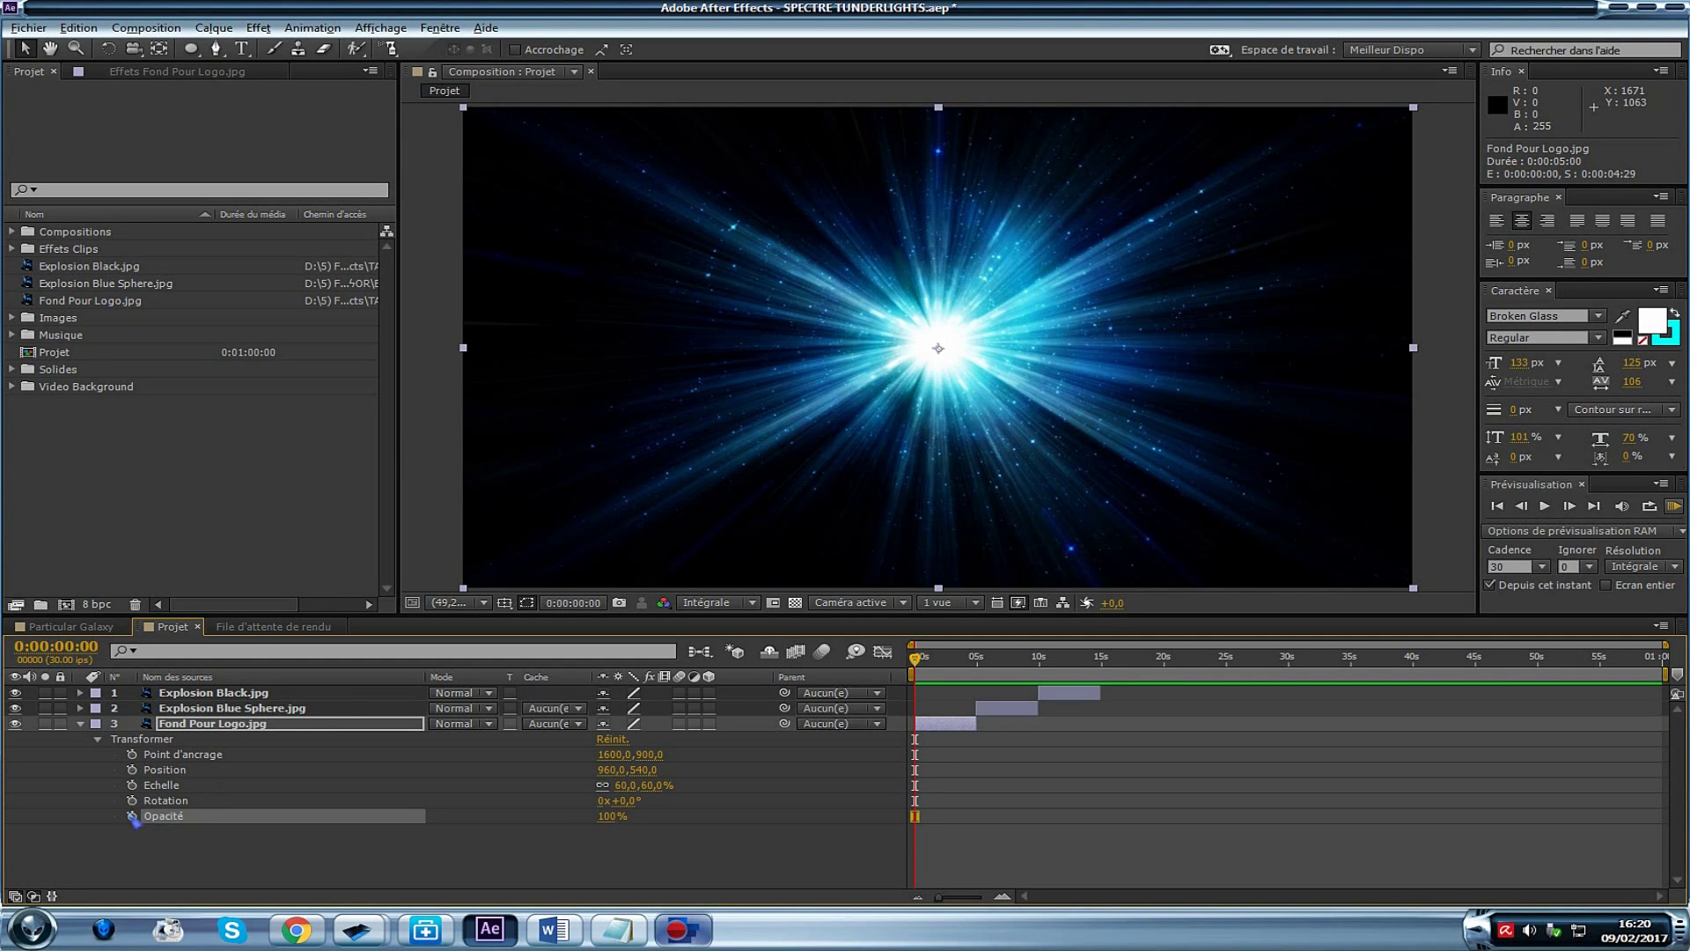
left_click(132, 816)
left_click(132, 785)
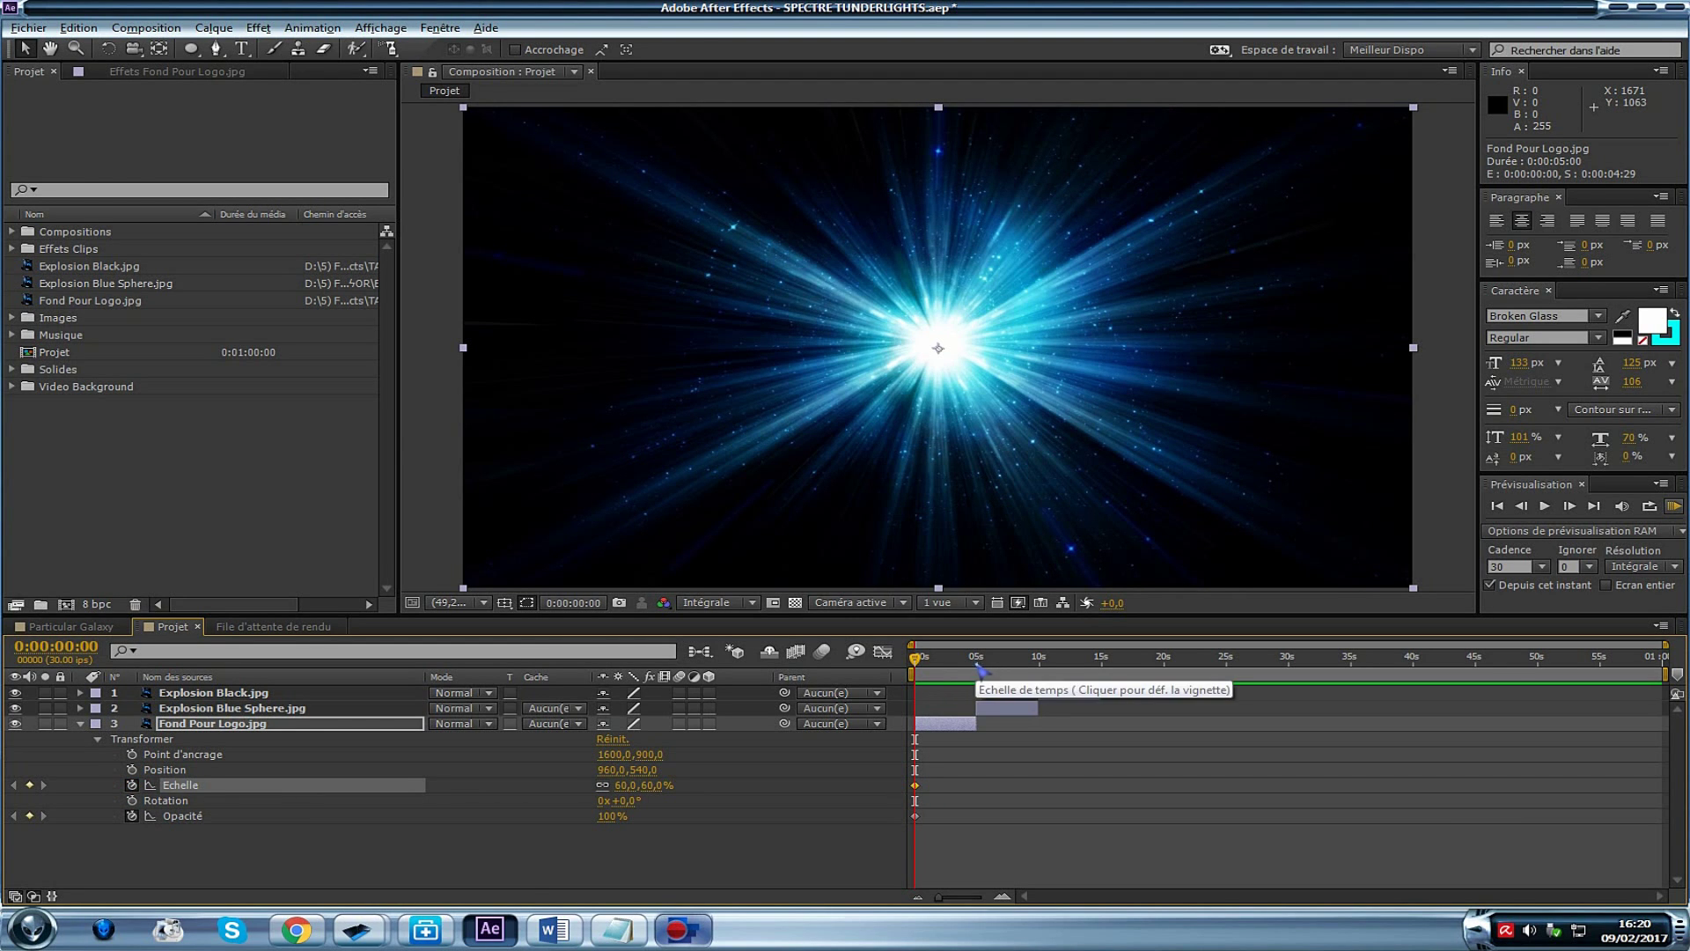
Shift Explosion Blue Sphere to start at about 10 s and Explosion Black at about 14 s, and extend Fond Pour Logo to about 9 s
left_click_drag(981, 661, 1102, 693)
left_click(1052, 721)
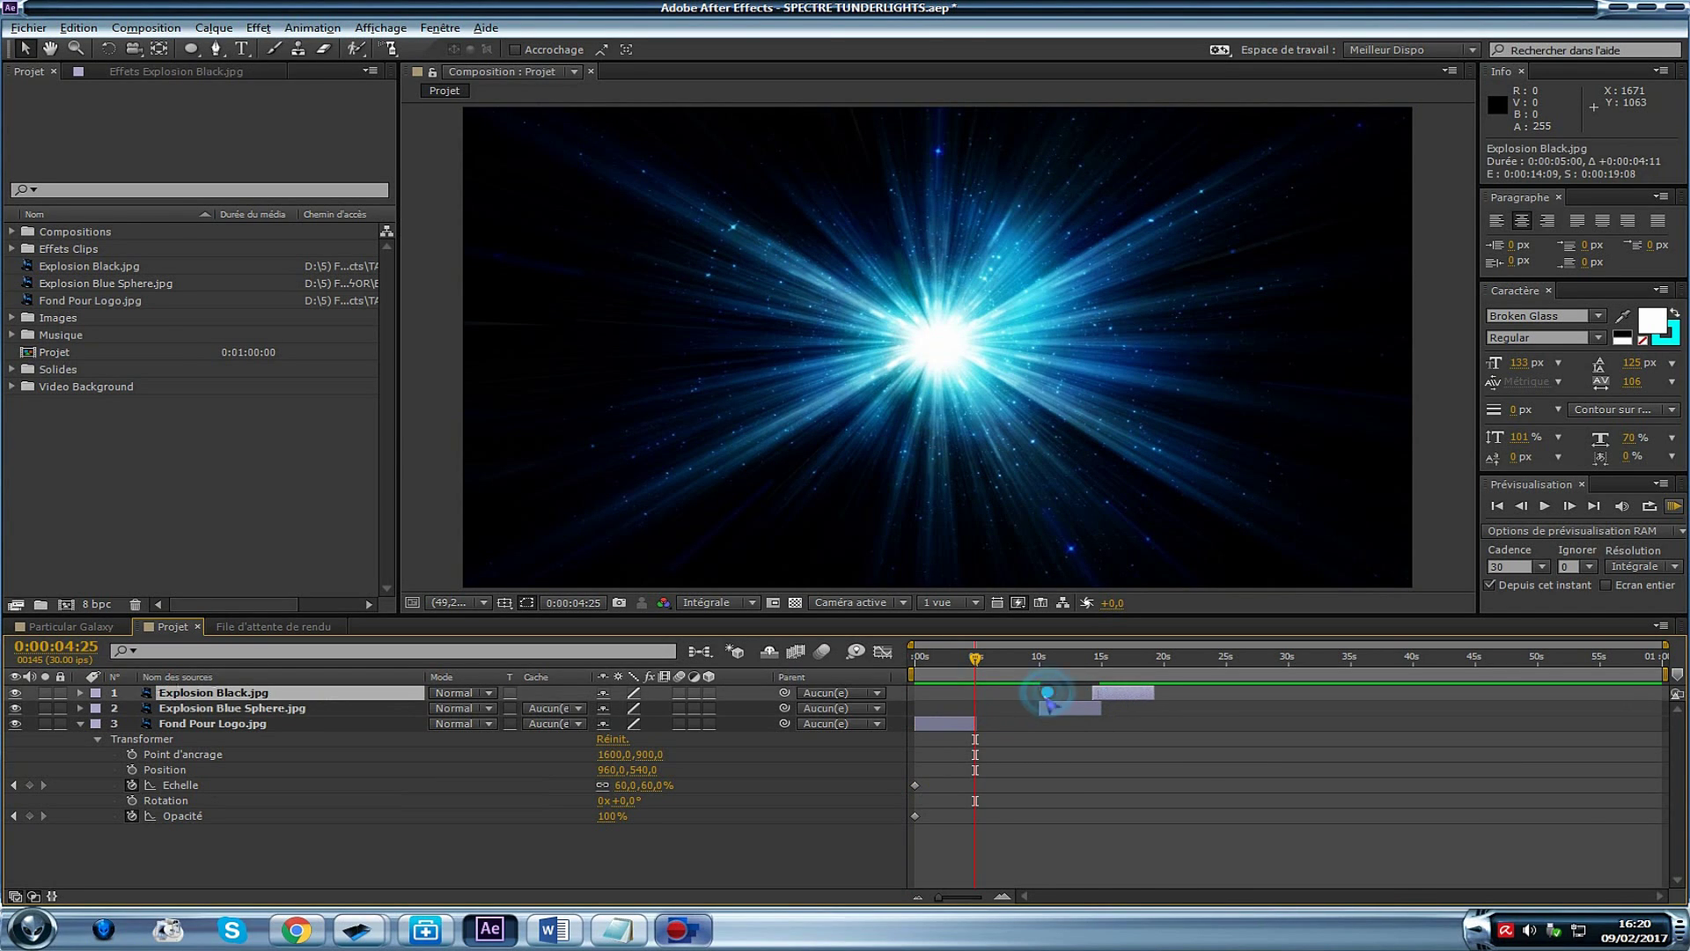
left_click_drag(979, 720, 1031, 721)
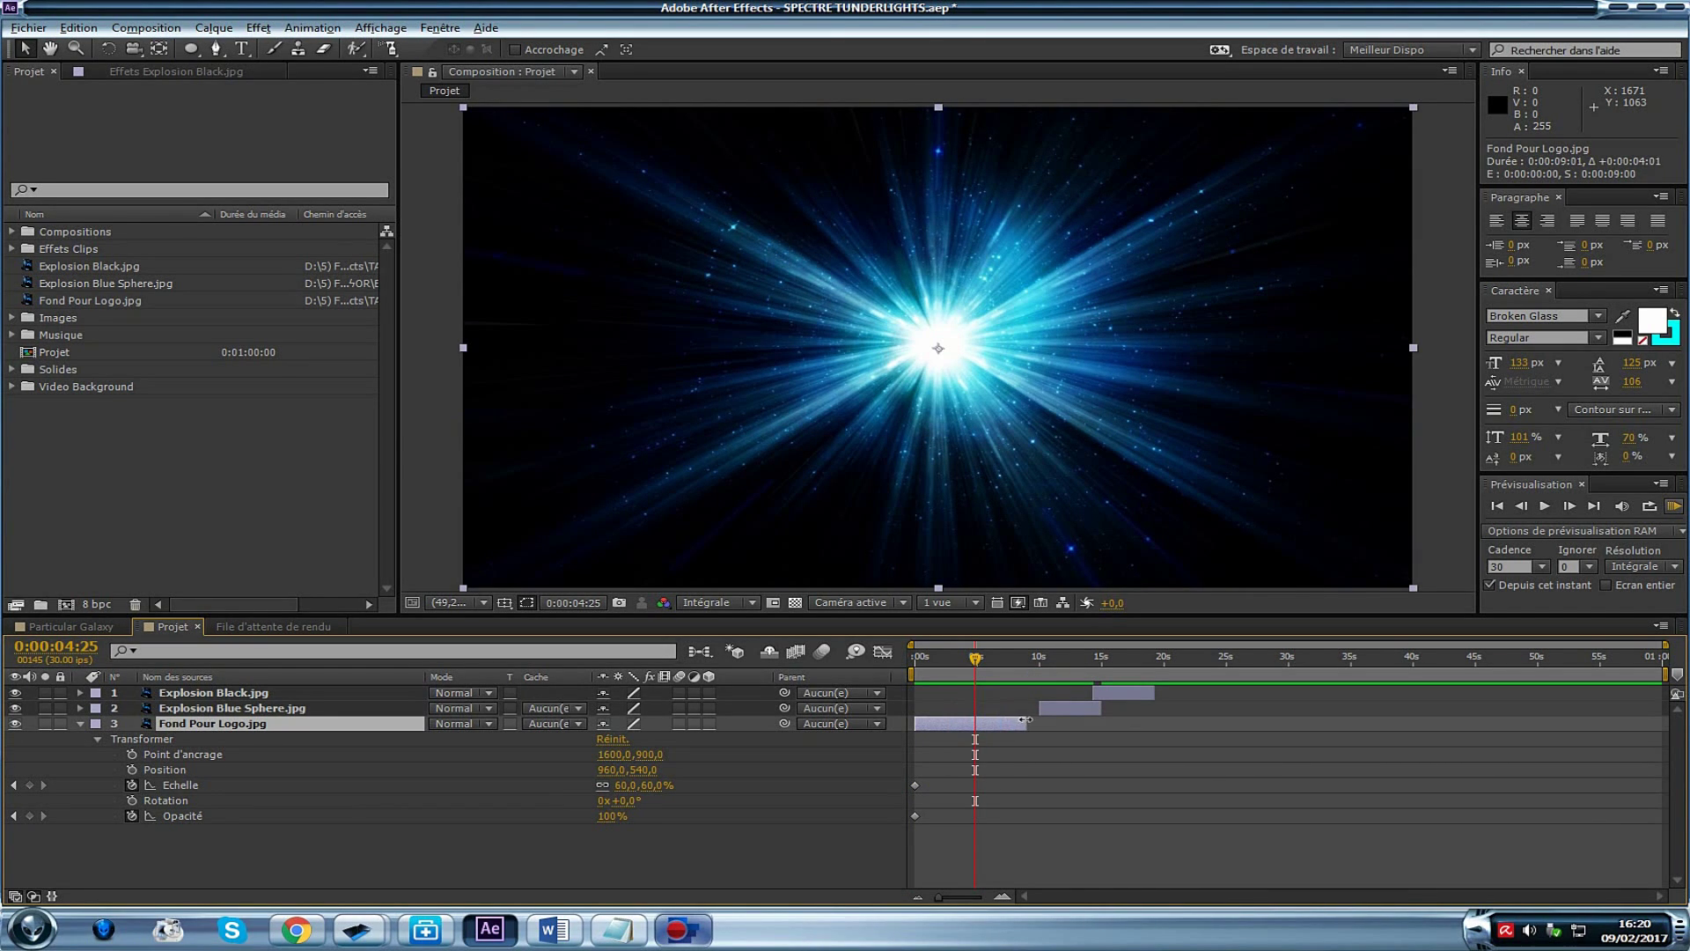
Add a Scale keyframe of 100% to Fond Pour Logo at 0:00:04:28
left_click(976, 658)
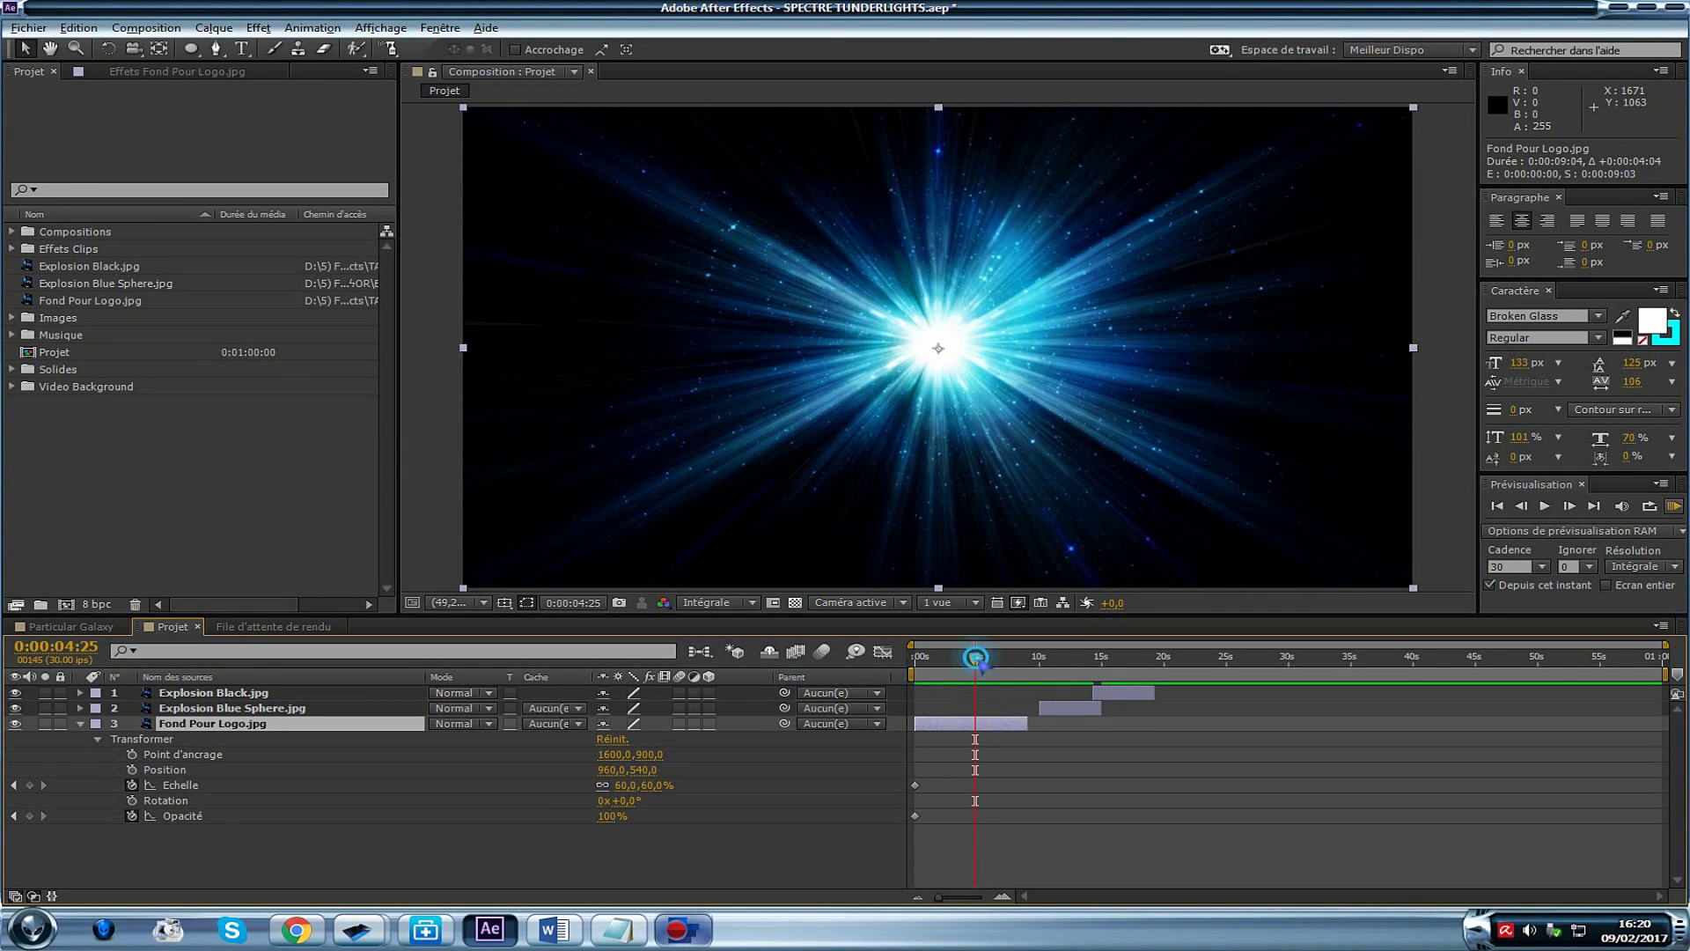
left_click(623, 786)
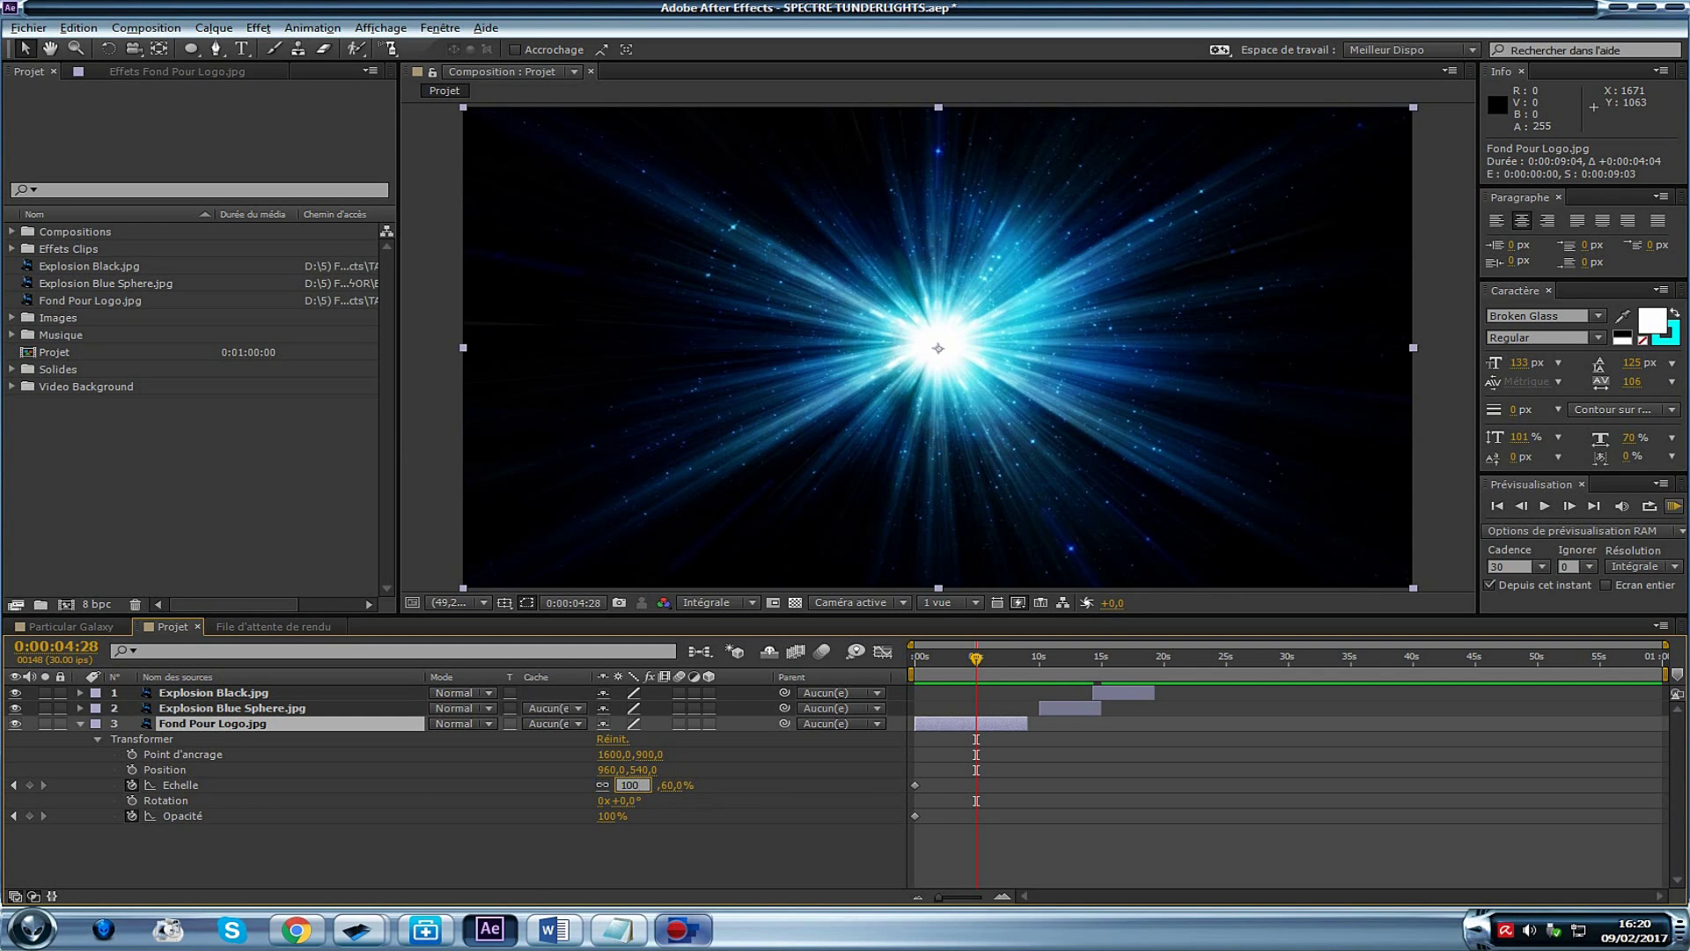
key("Return")
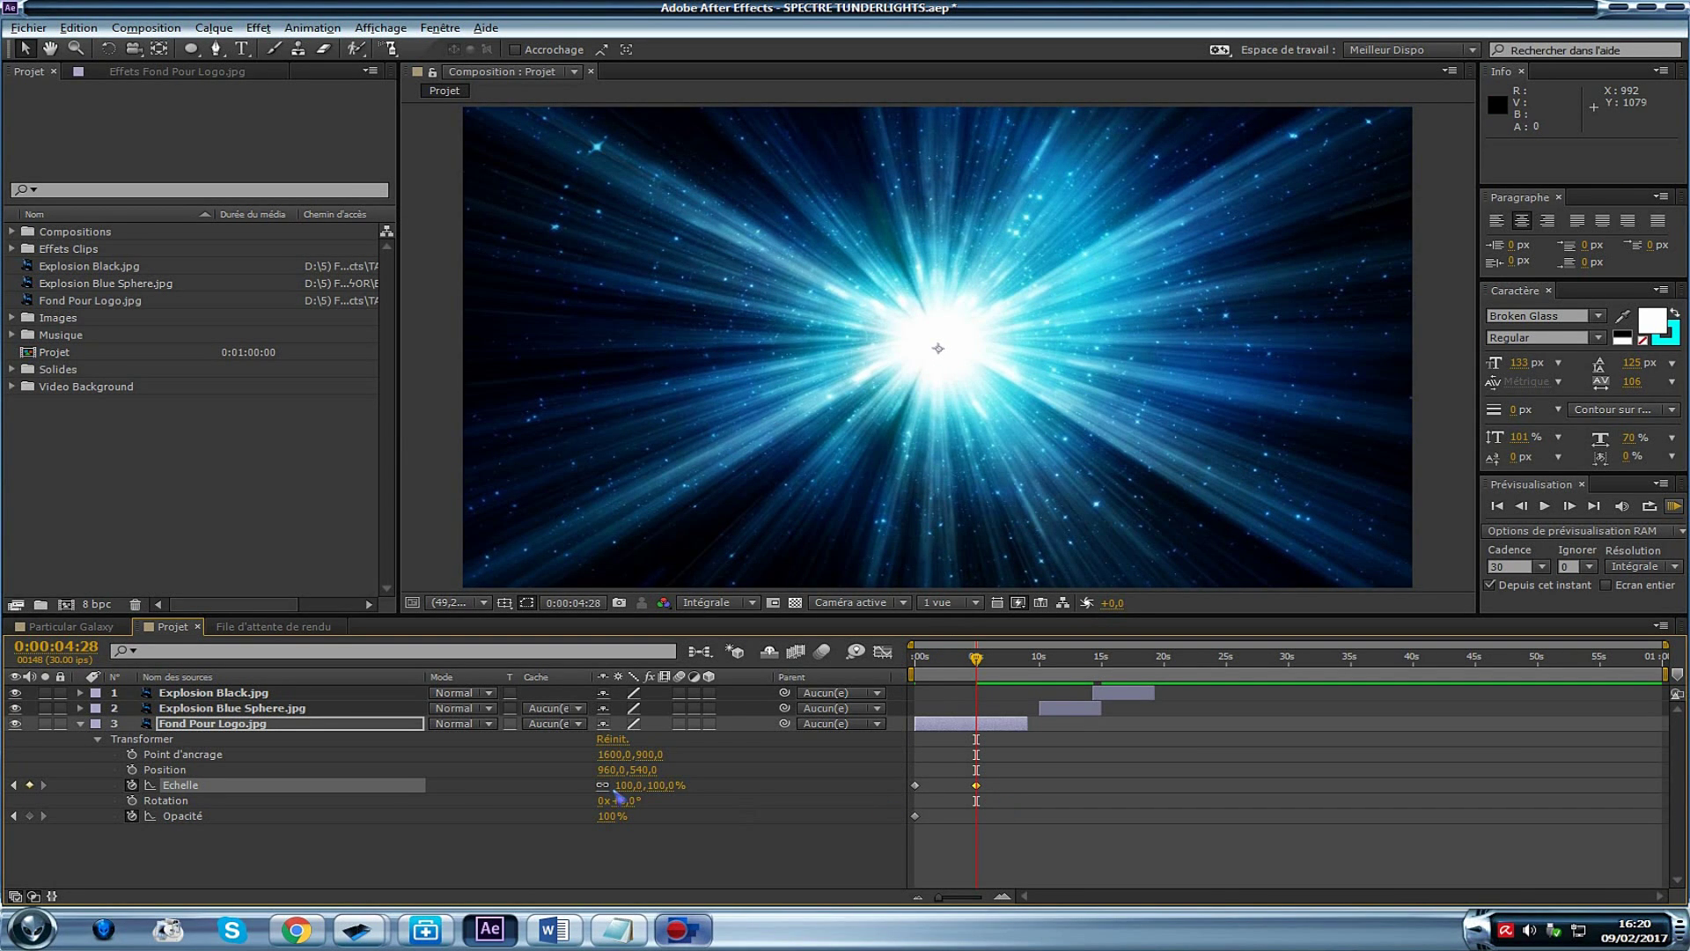
left_click(976, 786)
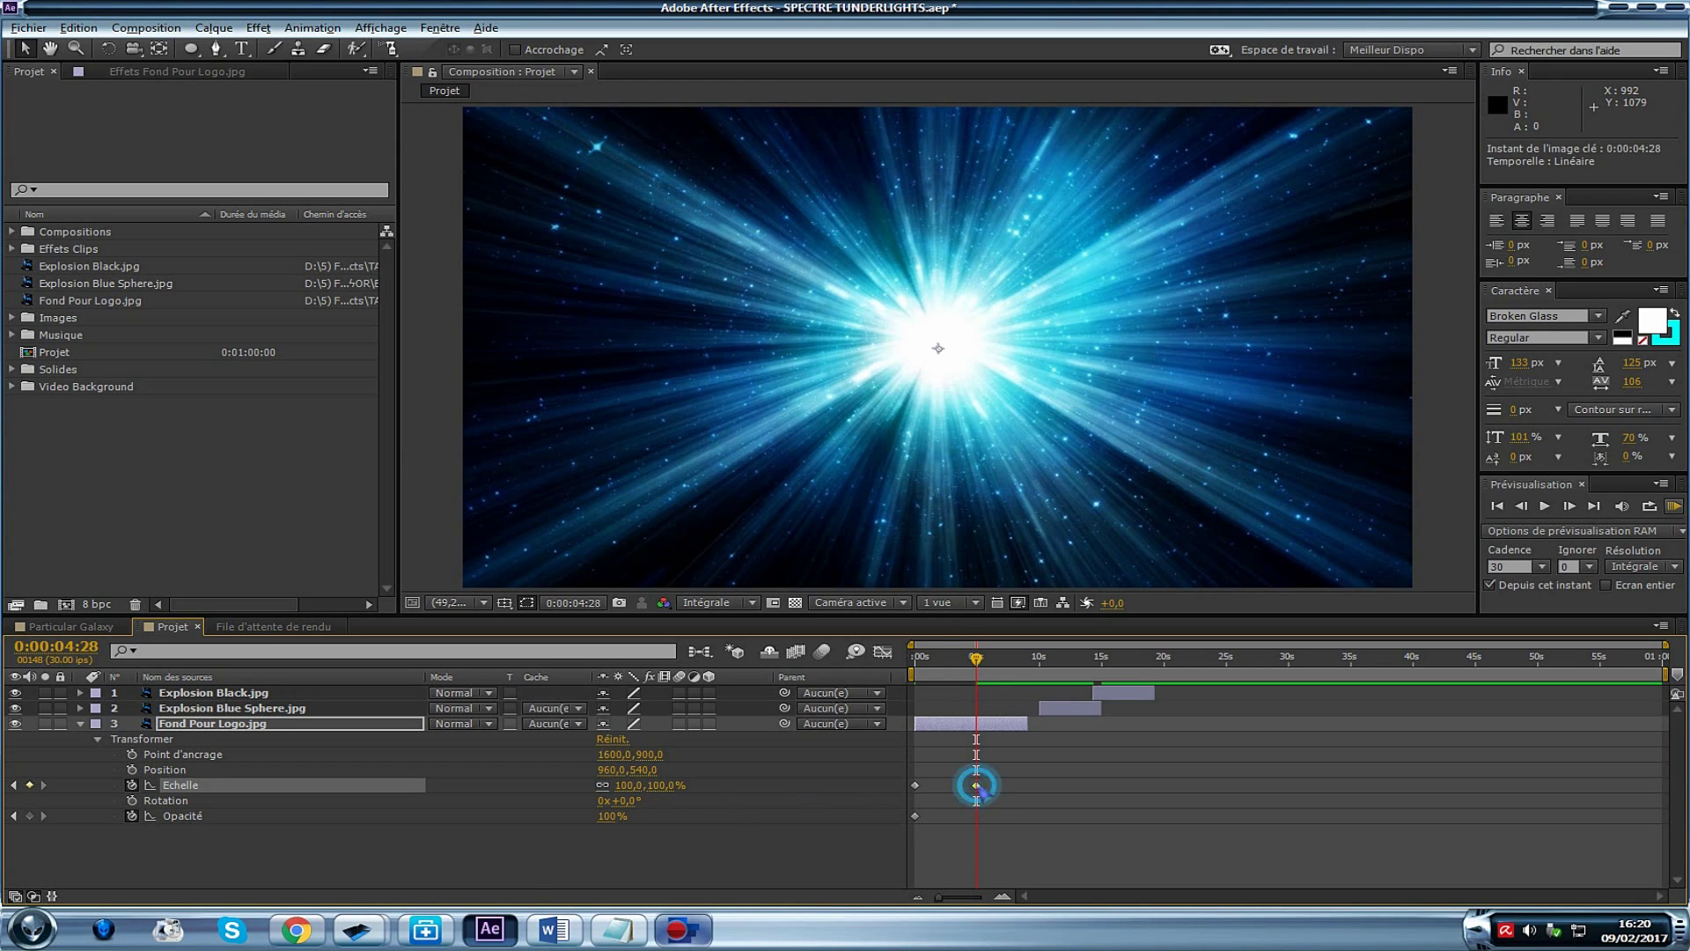
Add an Opacity keyframe of 0% to Fond Pour Logo at 0:00:04:28
left_click(604, 815)
left_click(605, 815)
type("0")
key("Return")
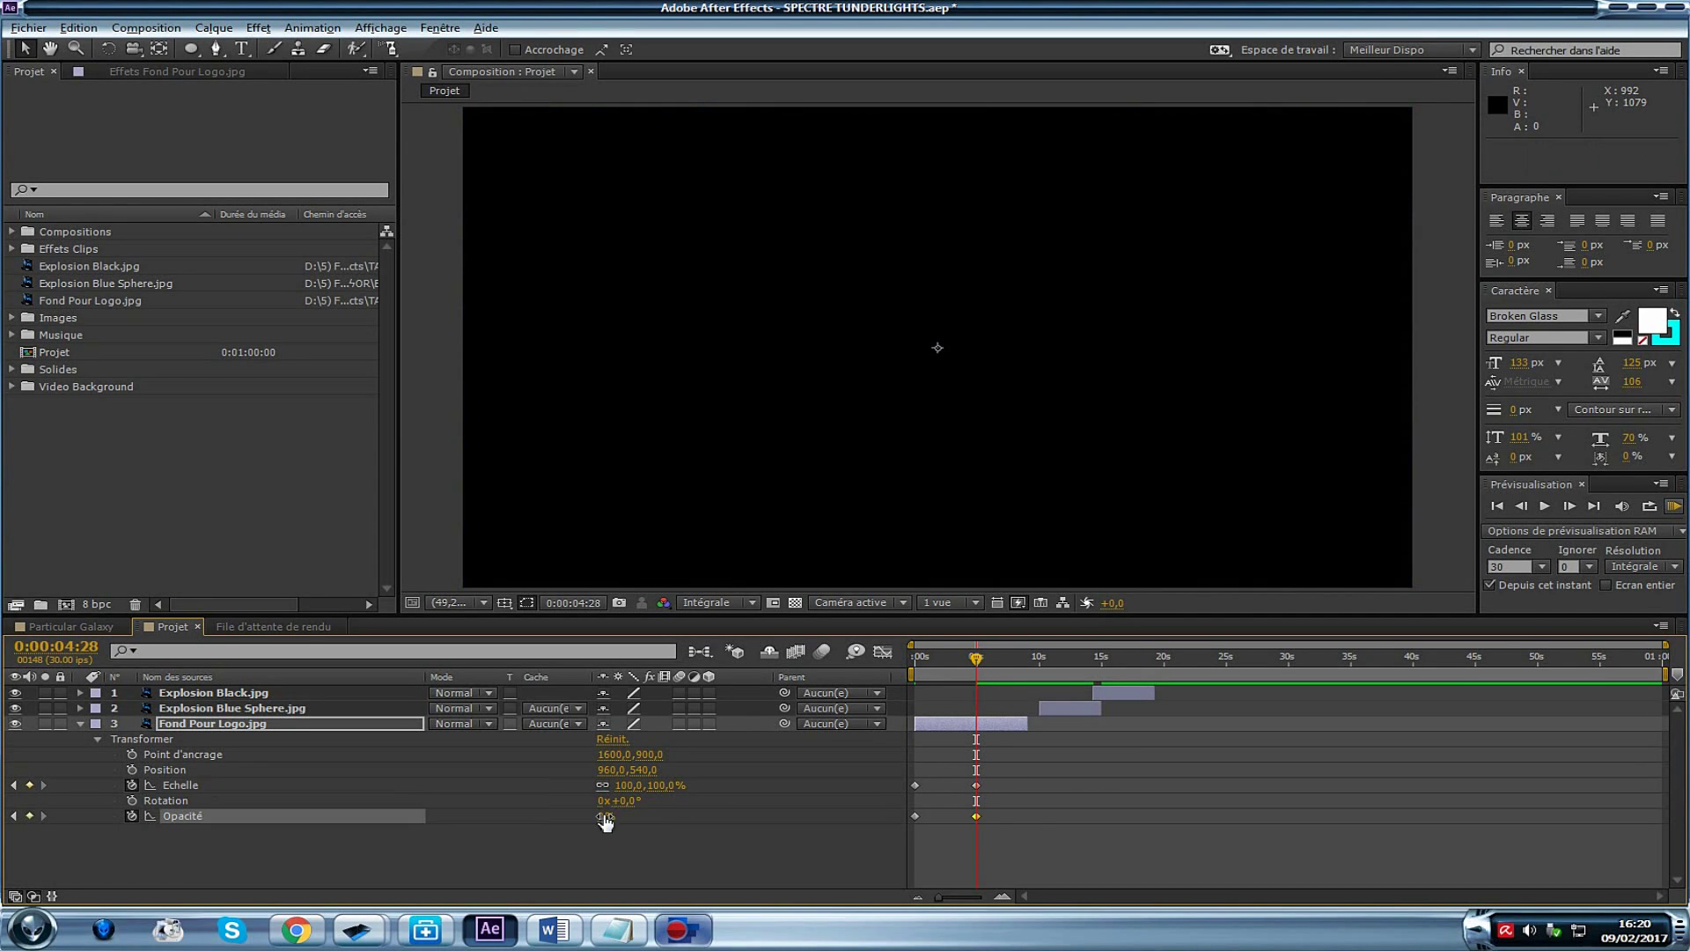
Set Fond Pour Logo's first Opacity keyframe to 0% and its second to 100%, and run a RAM preview from 0:00:00:00
mouse_move(977, 660)
left_mouse_down()
mouse_move(940, 661)
mouse_move(971, 662)
left_mouse_up()
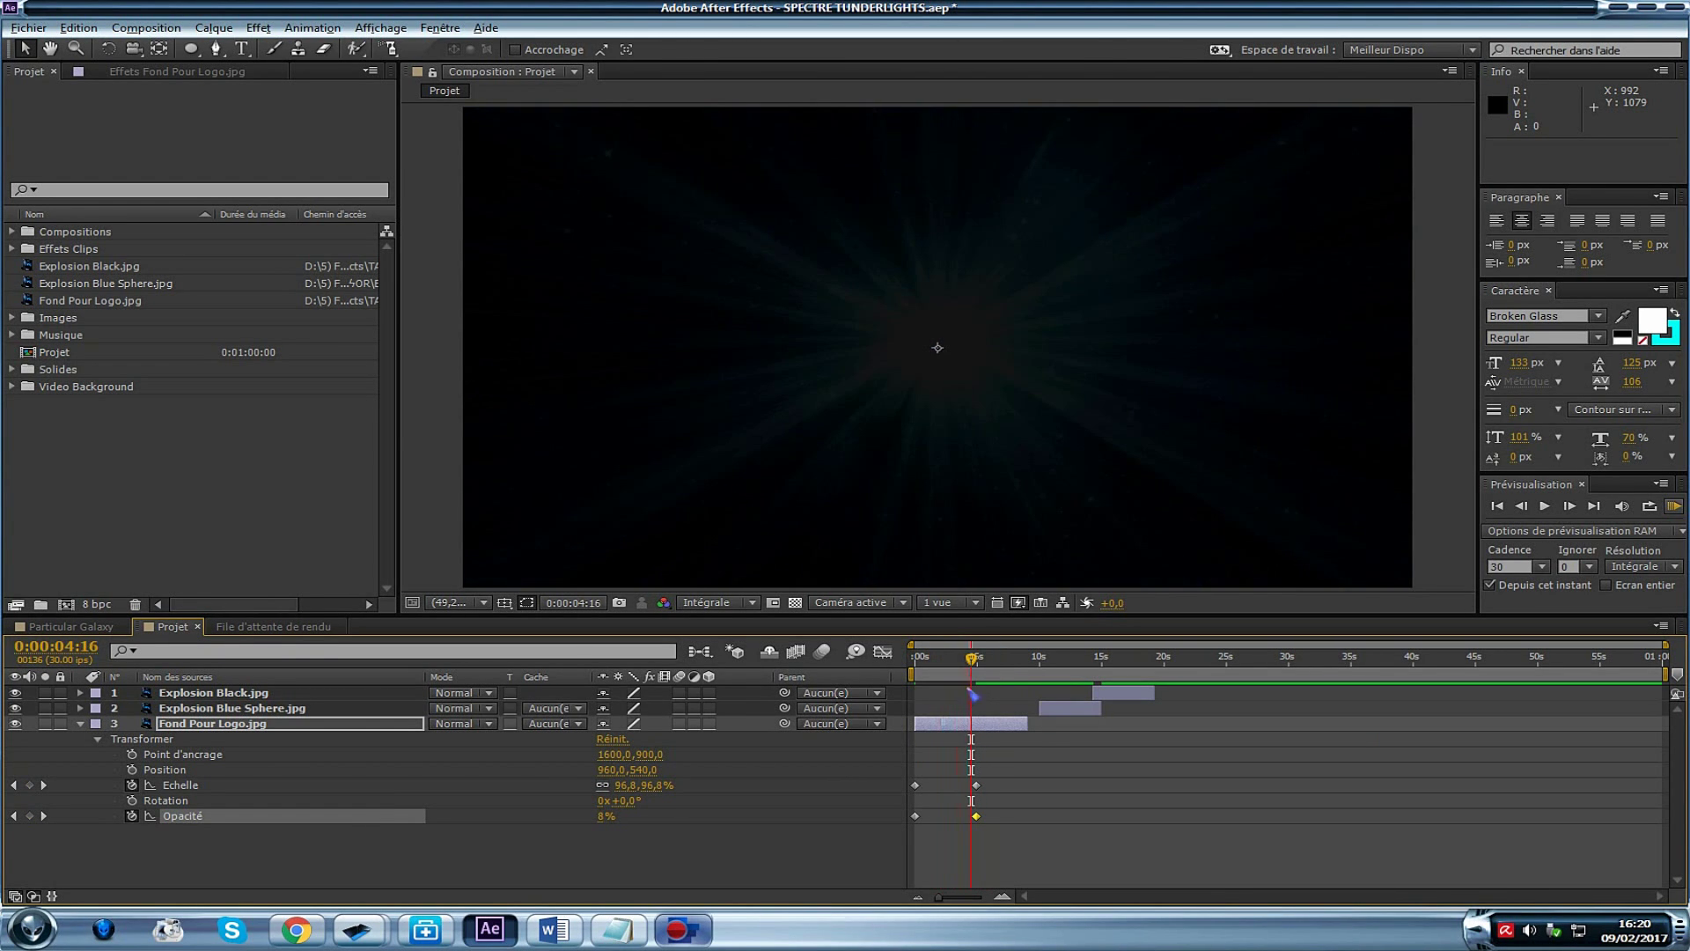
double_click(916, 816)
type("0")
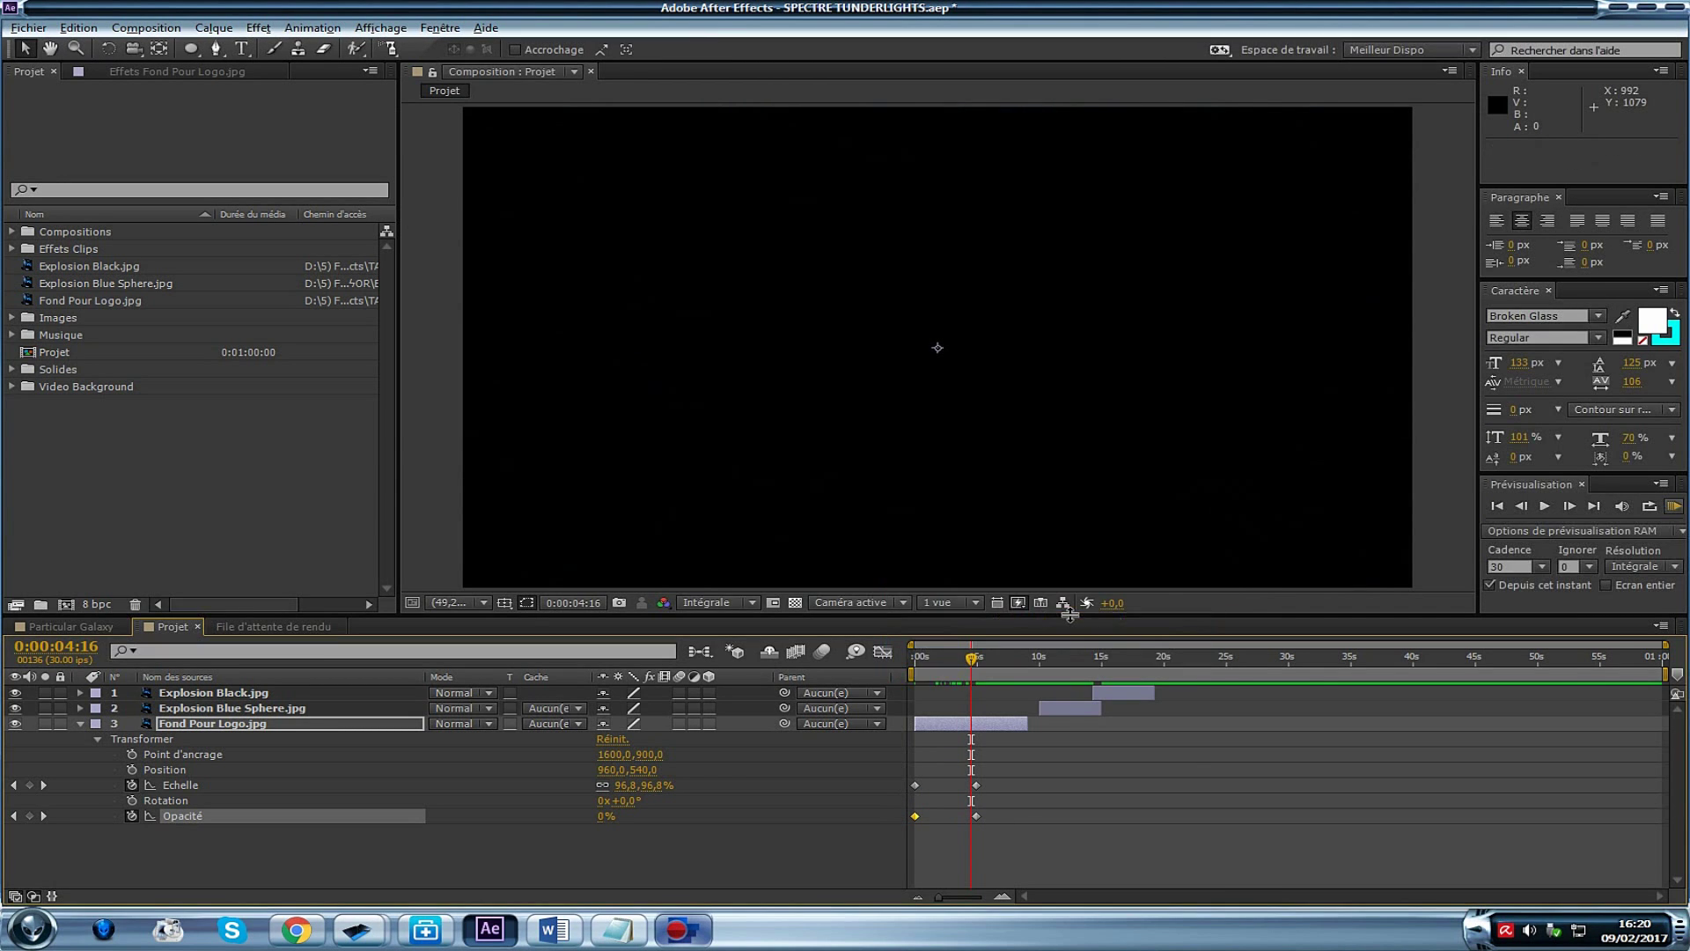
left_click(977, 817)
type("100")
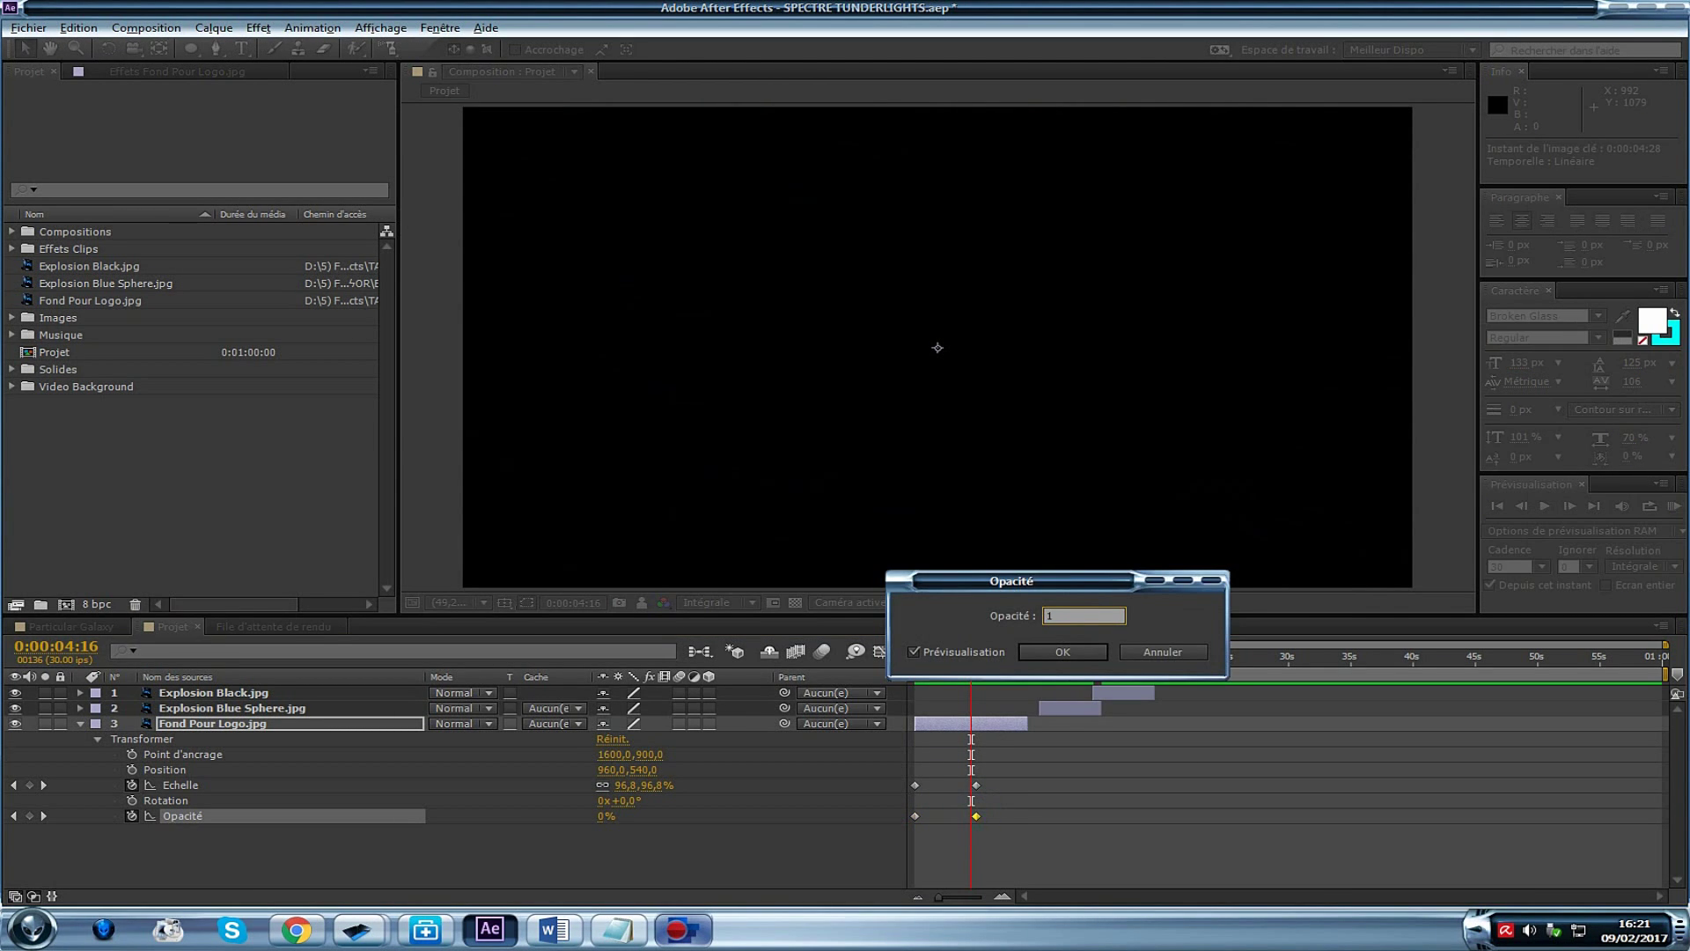
key("Return")
left_click_drag(966, 672, 914, 666)
left_click(1678, 510)
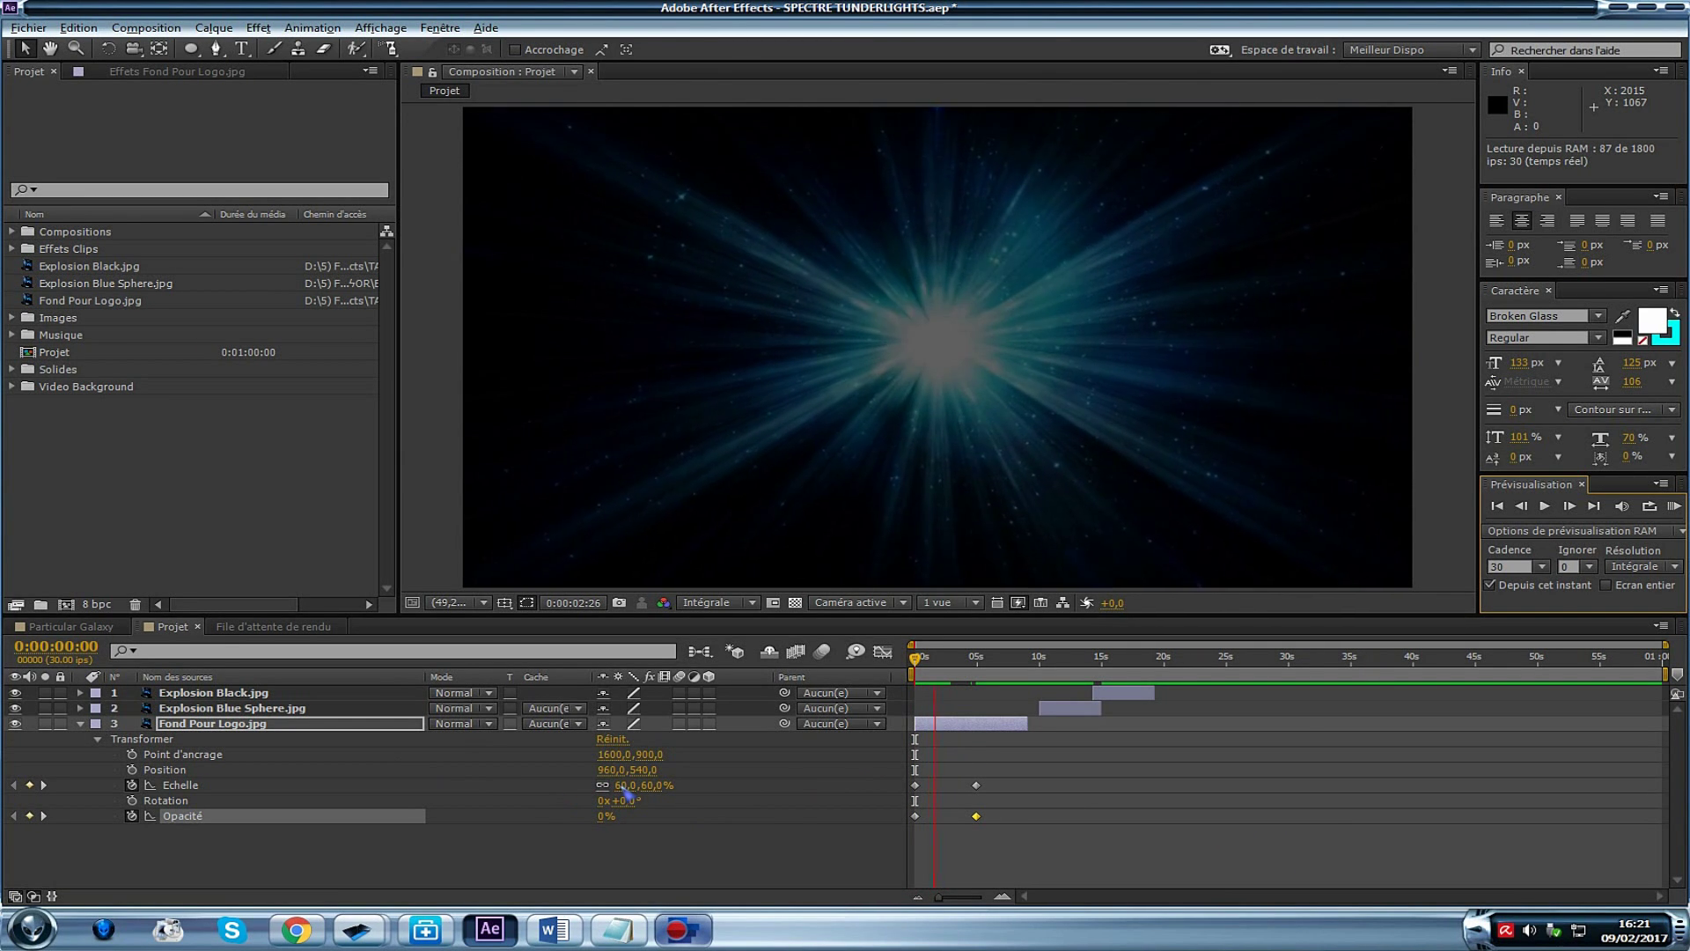
Zoom the composition view out and in, and fit it back to the viewer with Ajuster
left_click(1060, 795)
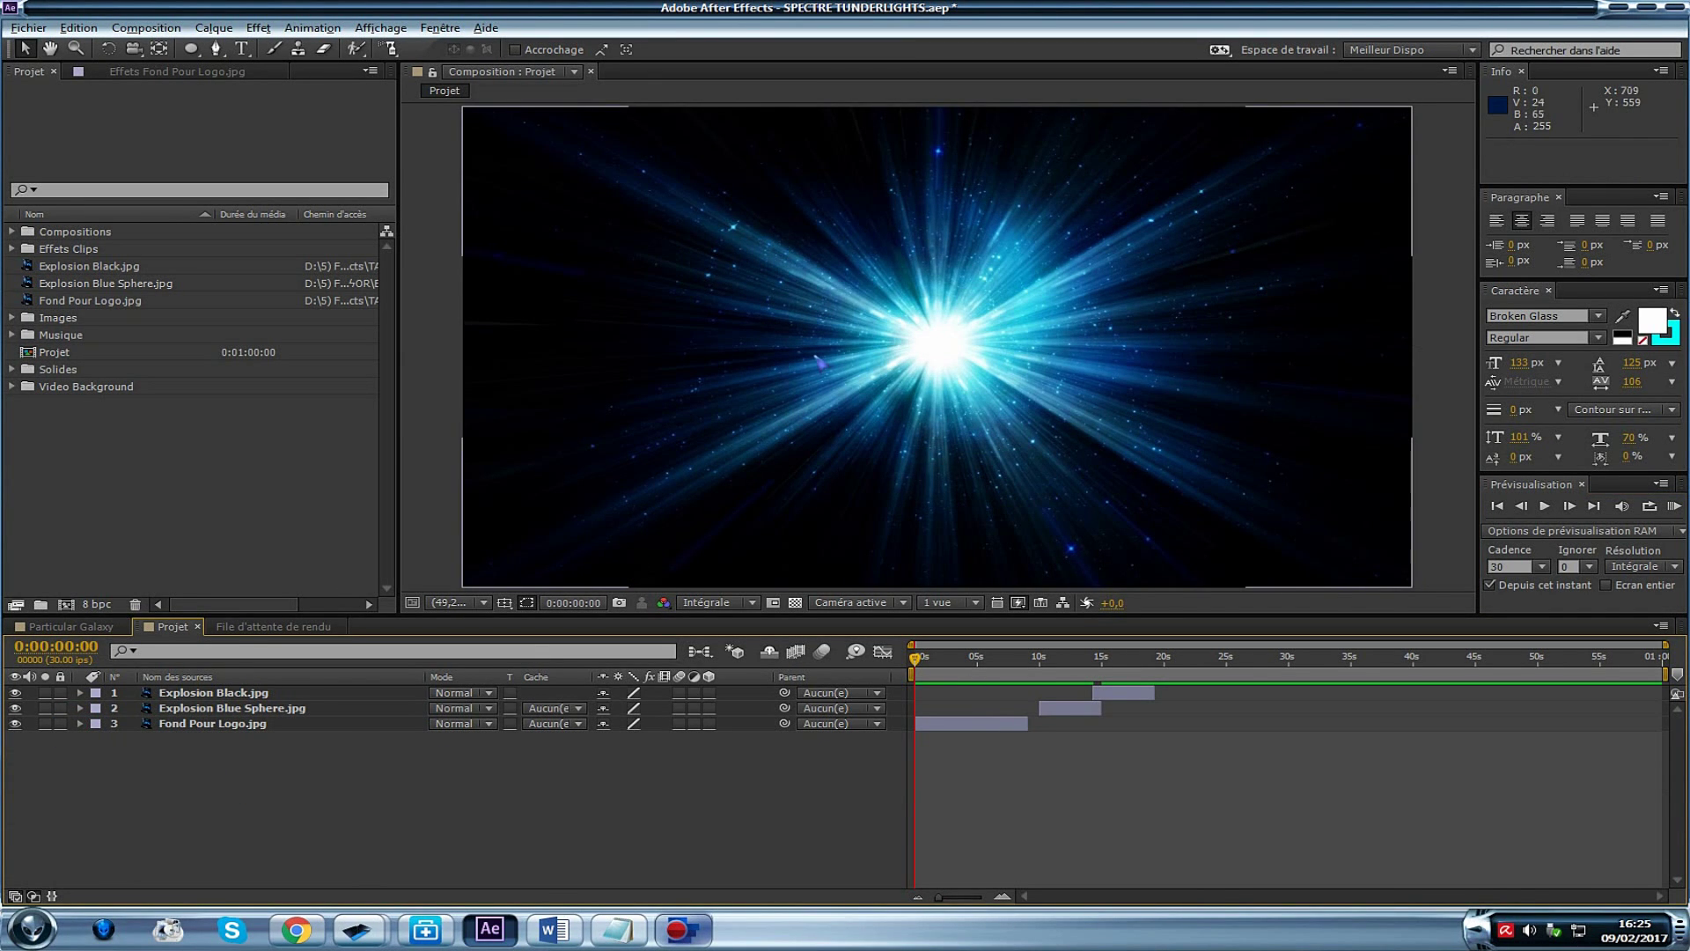
scroll(909, 434, "down", 6)
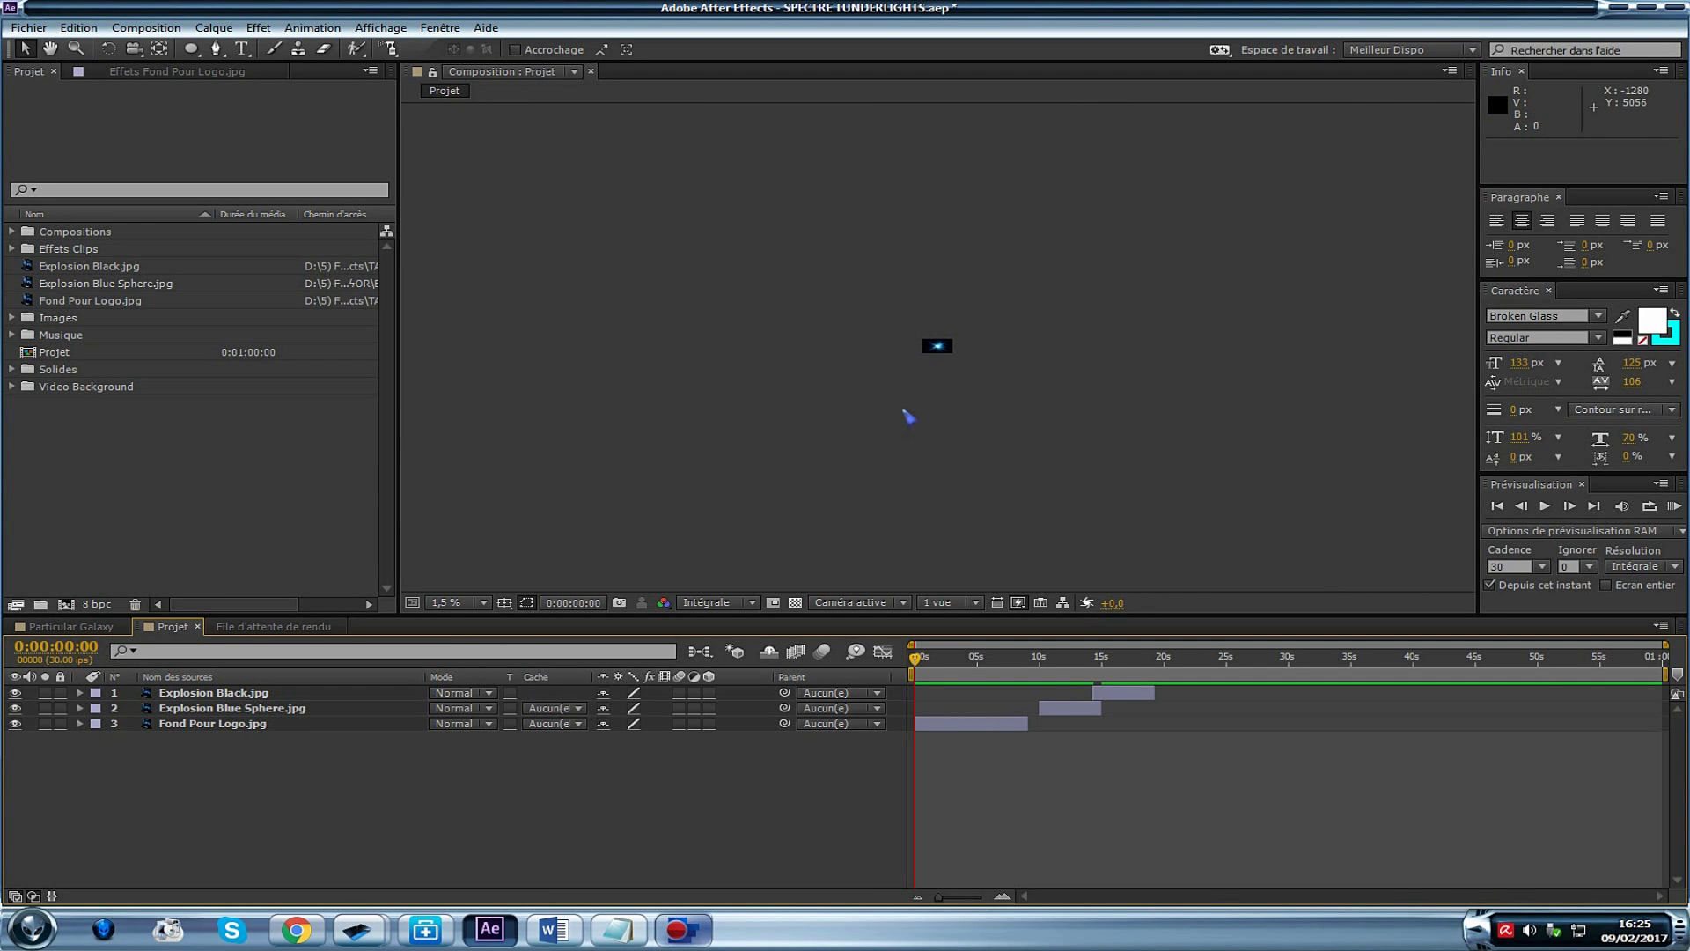
scroll(946, 338, "up", 10)
scroll(946, 338, "down", 10)
scroll(946, 337, "up", 5)
scroll(951, 341, "down", 1)
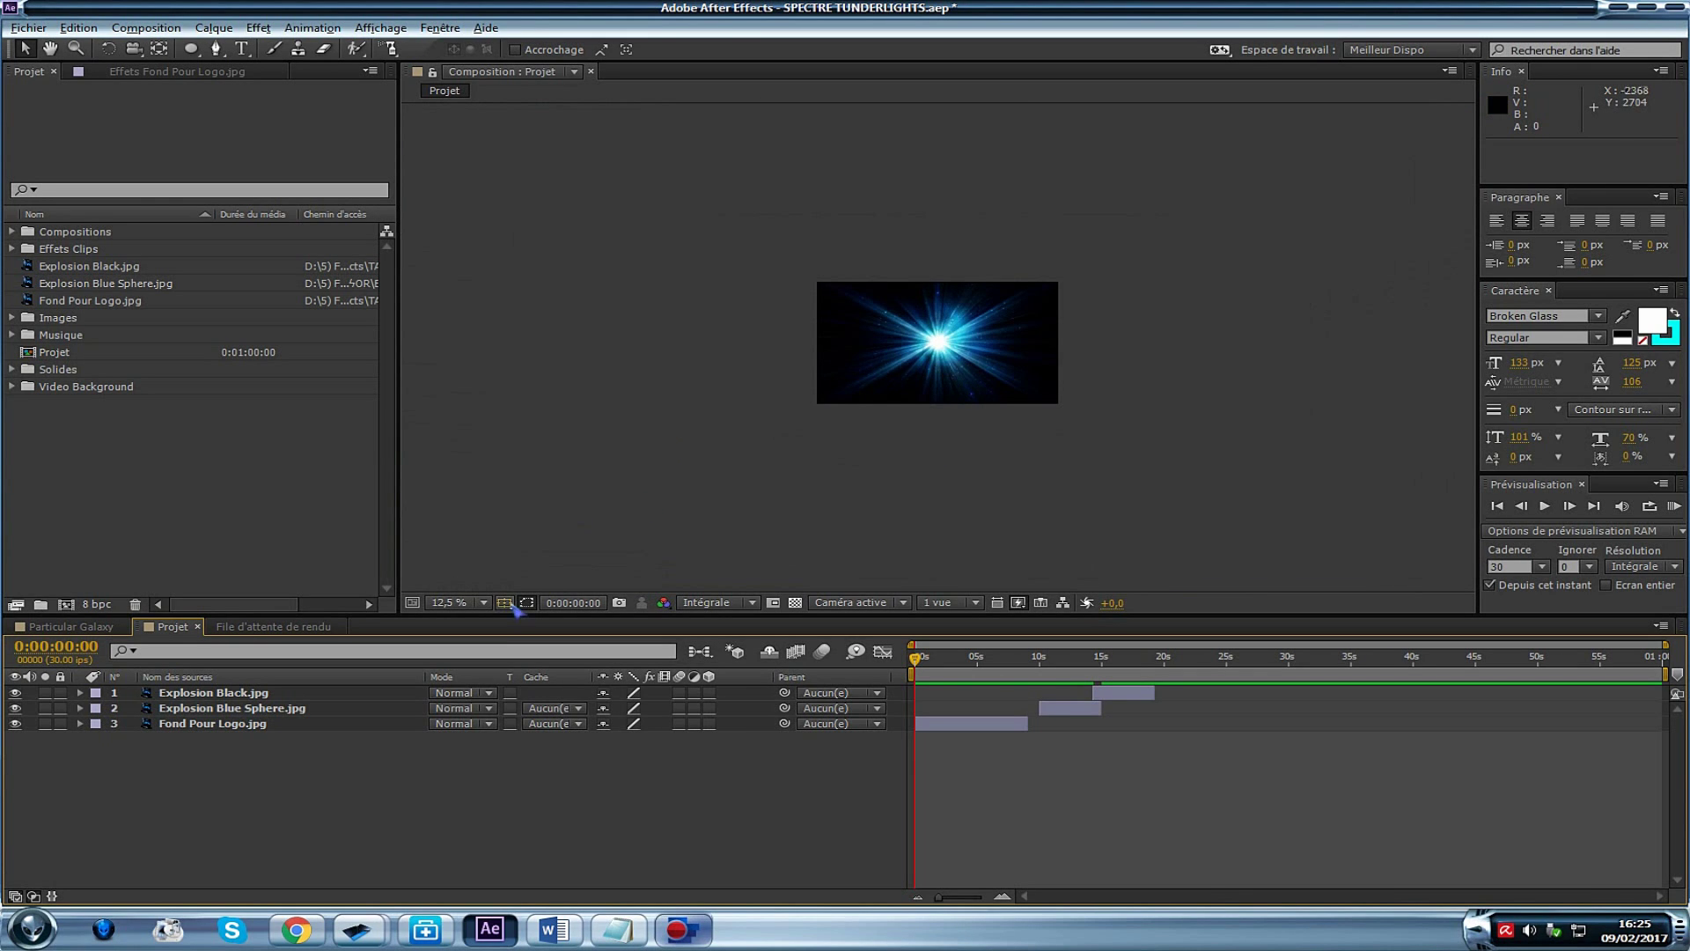
scroll(700, 449, "down", 3)
scroll(700, 449, "up", 3)
left_click(462, 602)
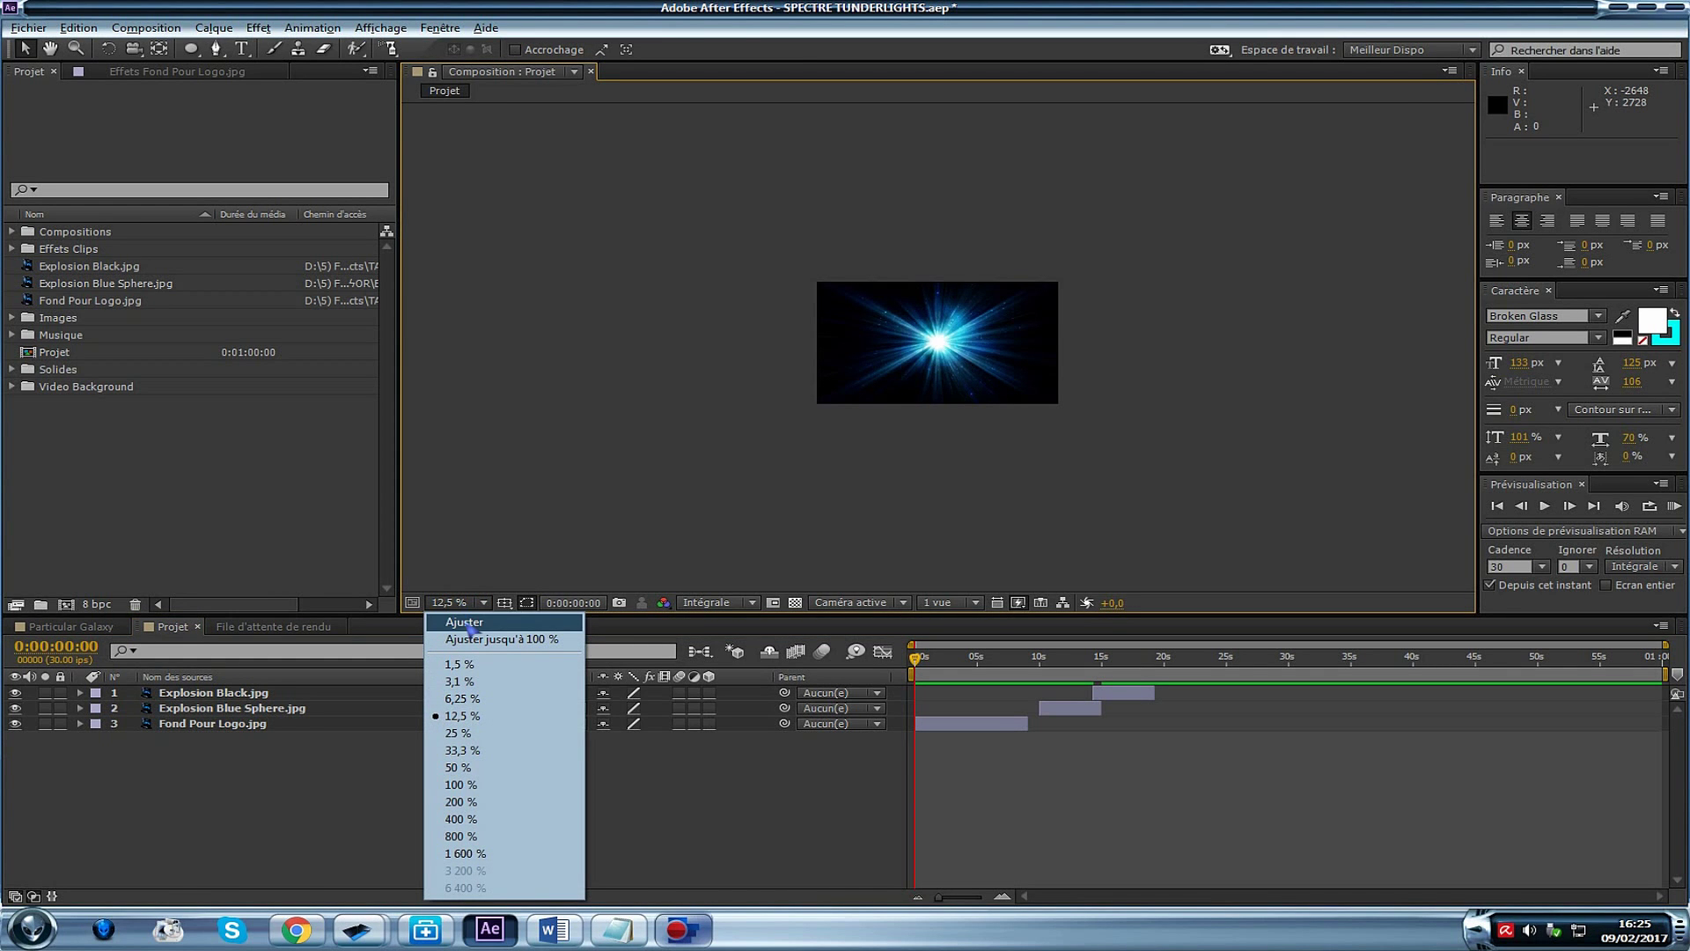
left_click(468, 624)
Set the composition magnification to Ajuster jusqu'à 100 % and return it to Ajuster
left_click(463, 603)
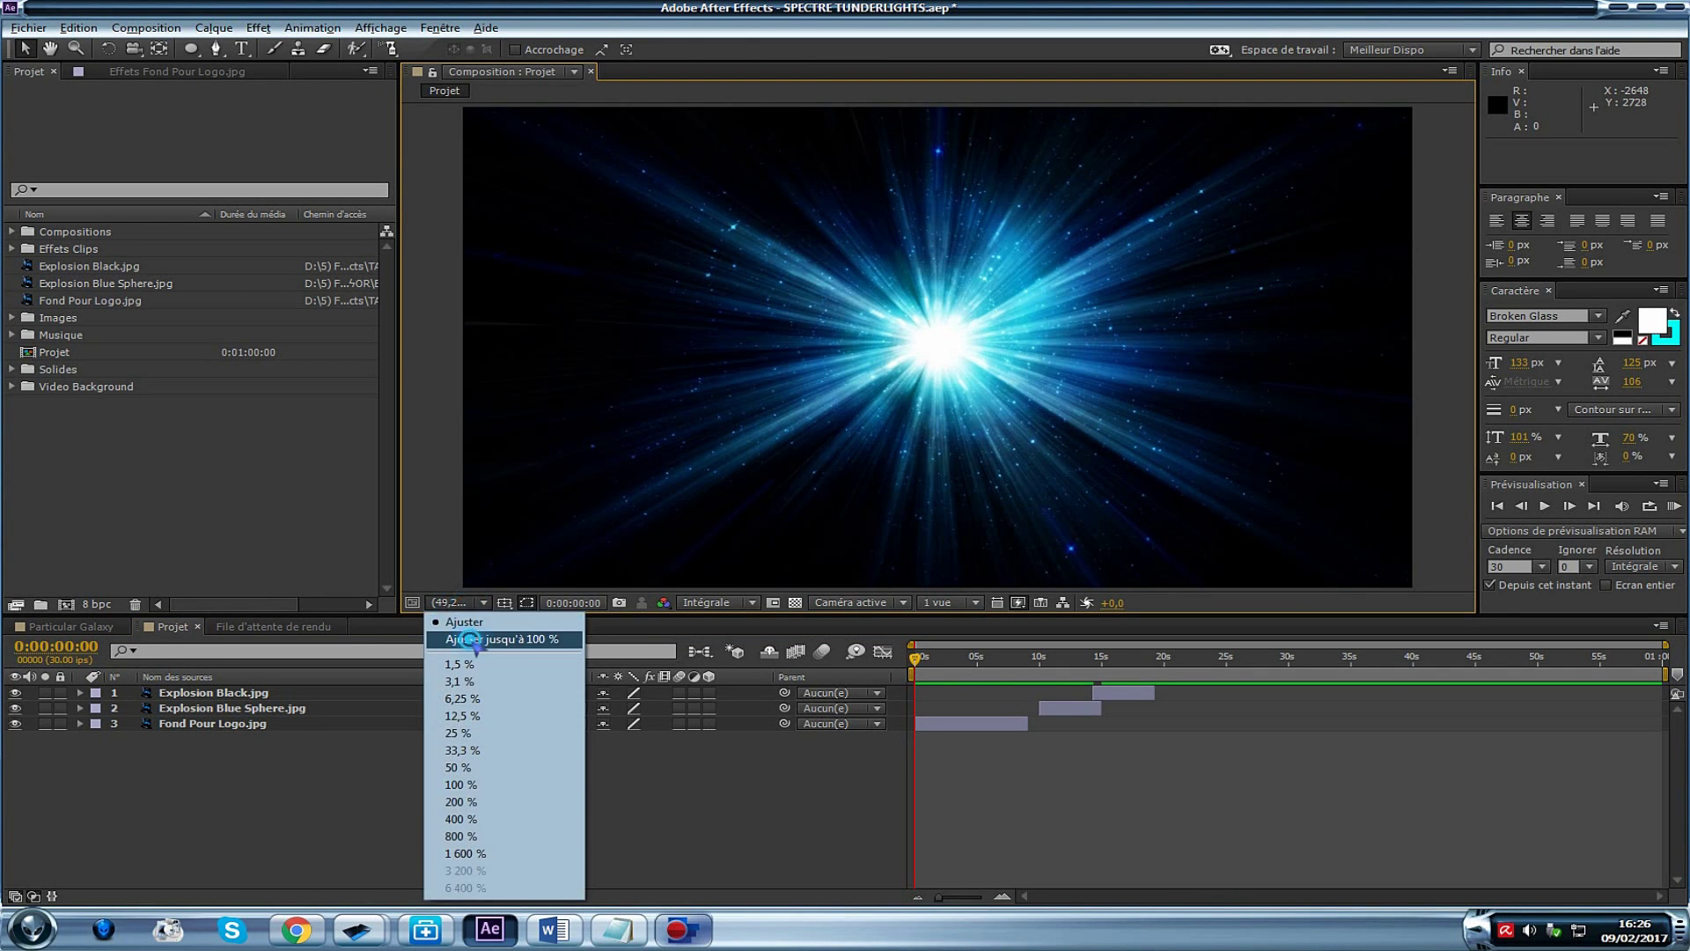
left_click(464, 638)
left_click(462, 604)
left_click(458, 622)
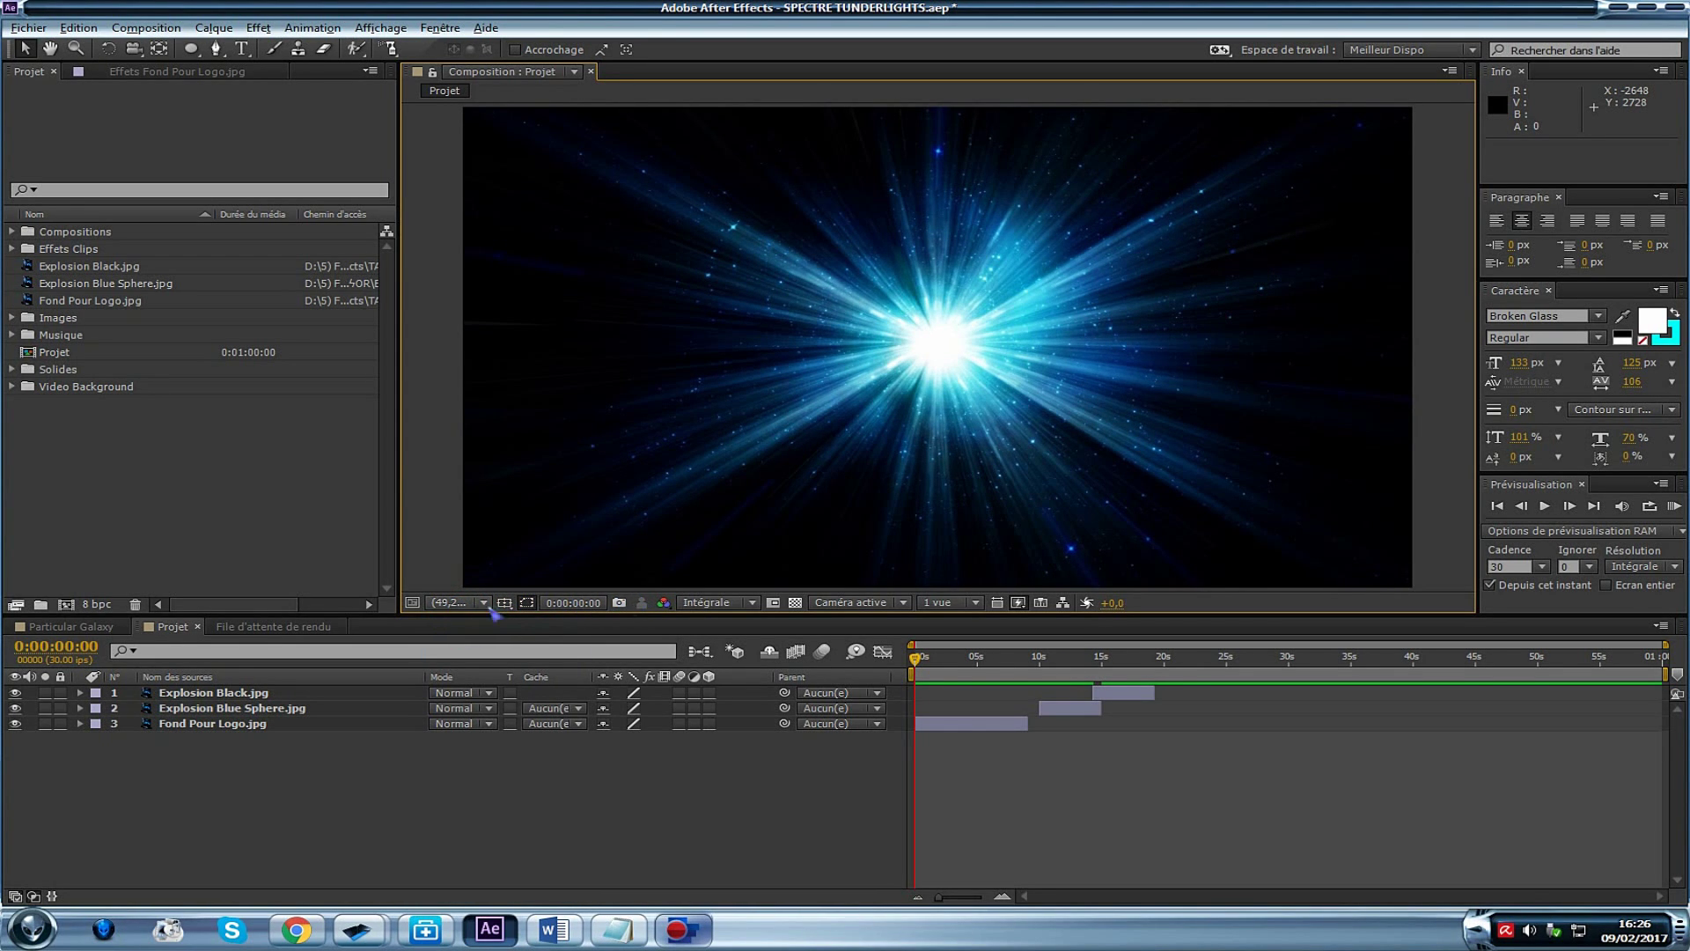
Take a snapshot of the composition view and look through the display resolution options
left_click(621, 603)
left_click(720, 603)
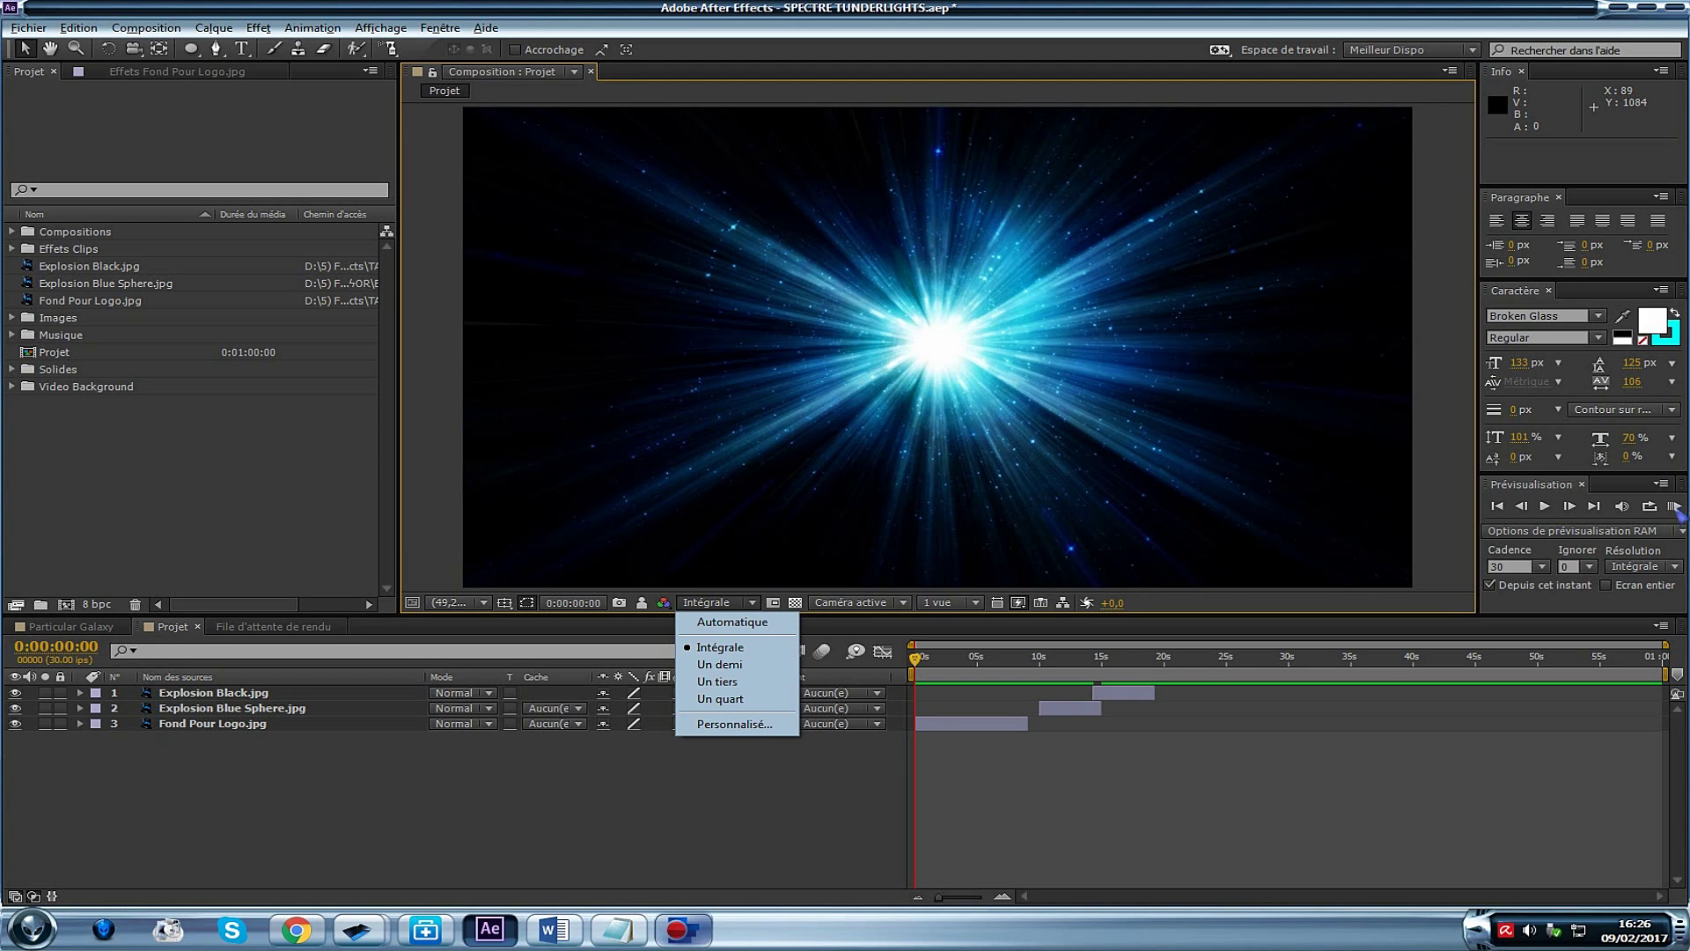
left_click(753, 602)
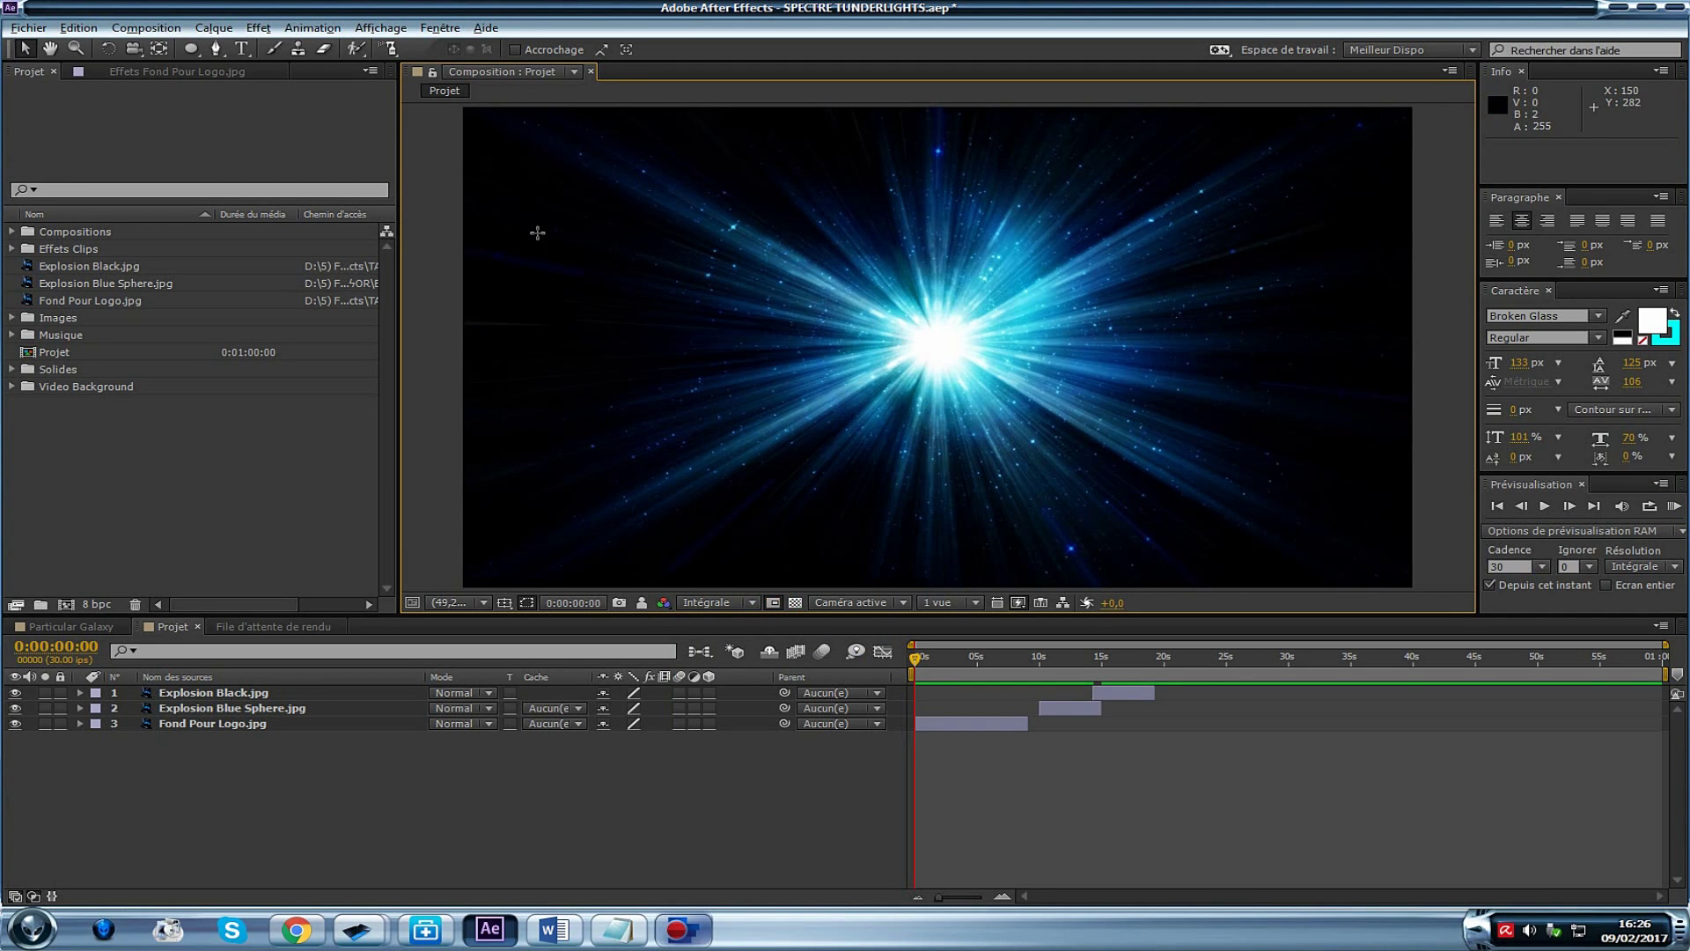
Draw a region of interest about 744 × 413 px over the left-centre of the image and turn it off
left_click_drag(534, 231, 907, 418)
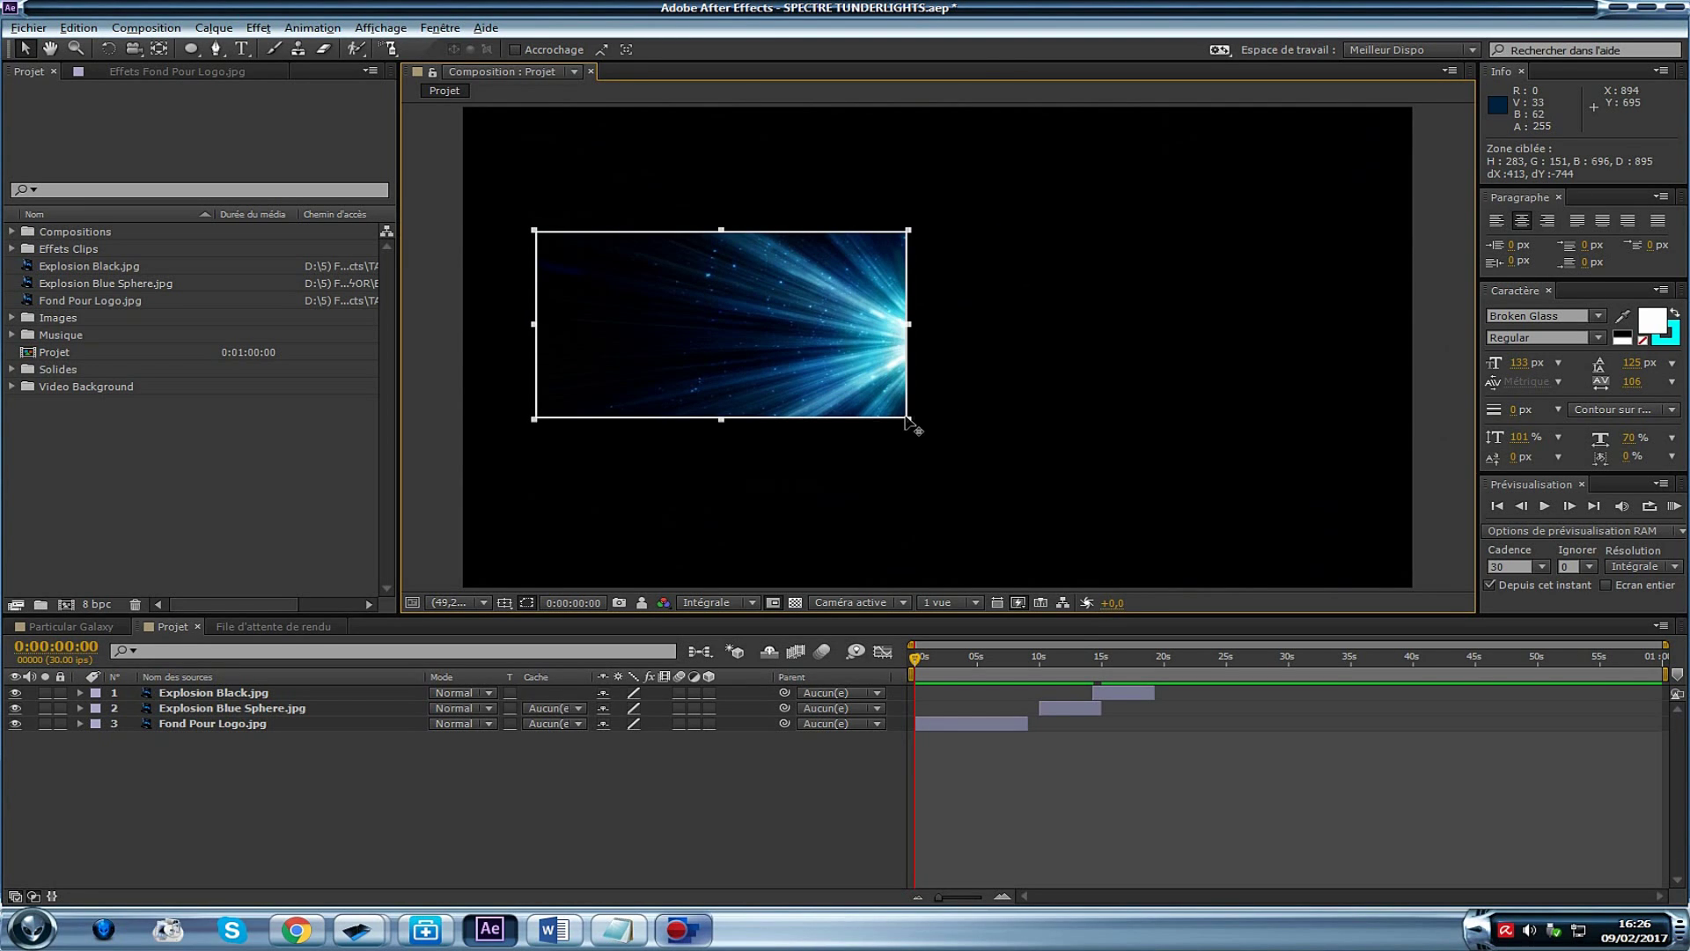
left_click(688, 305)
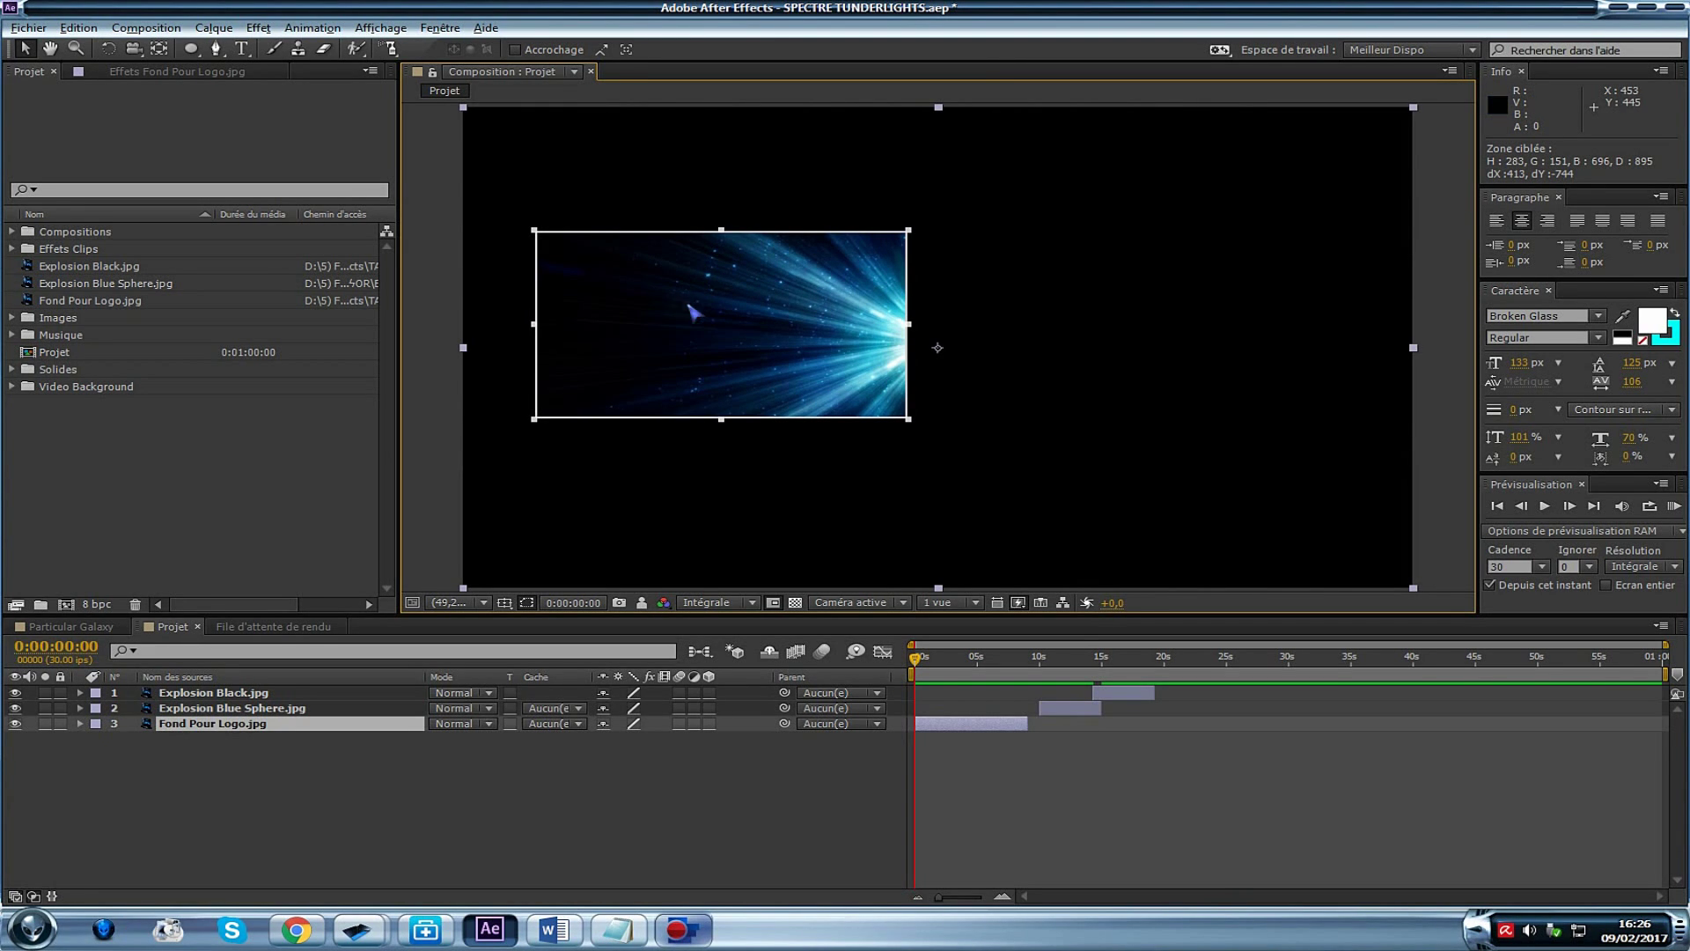
left_click(772, 602)
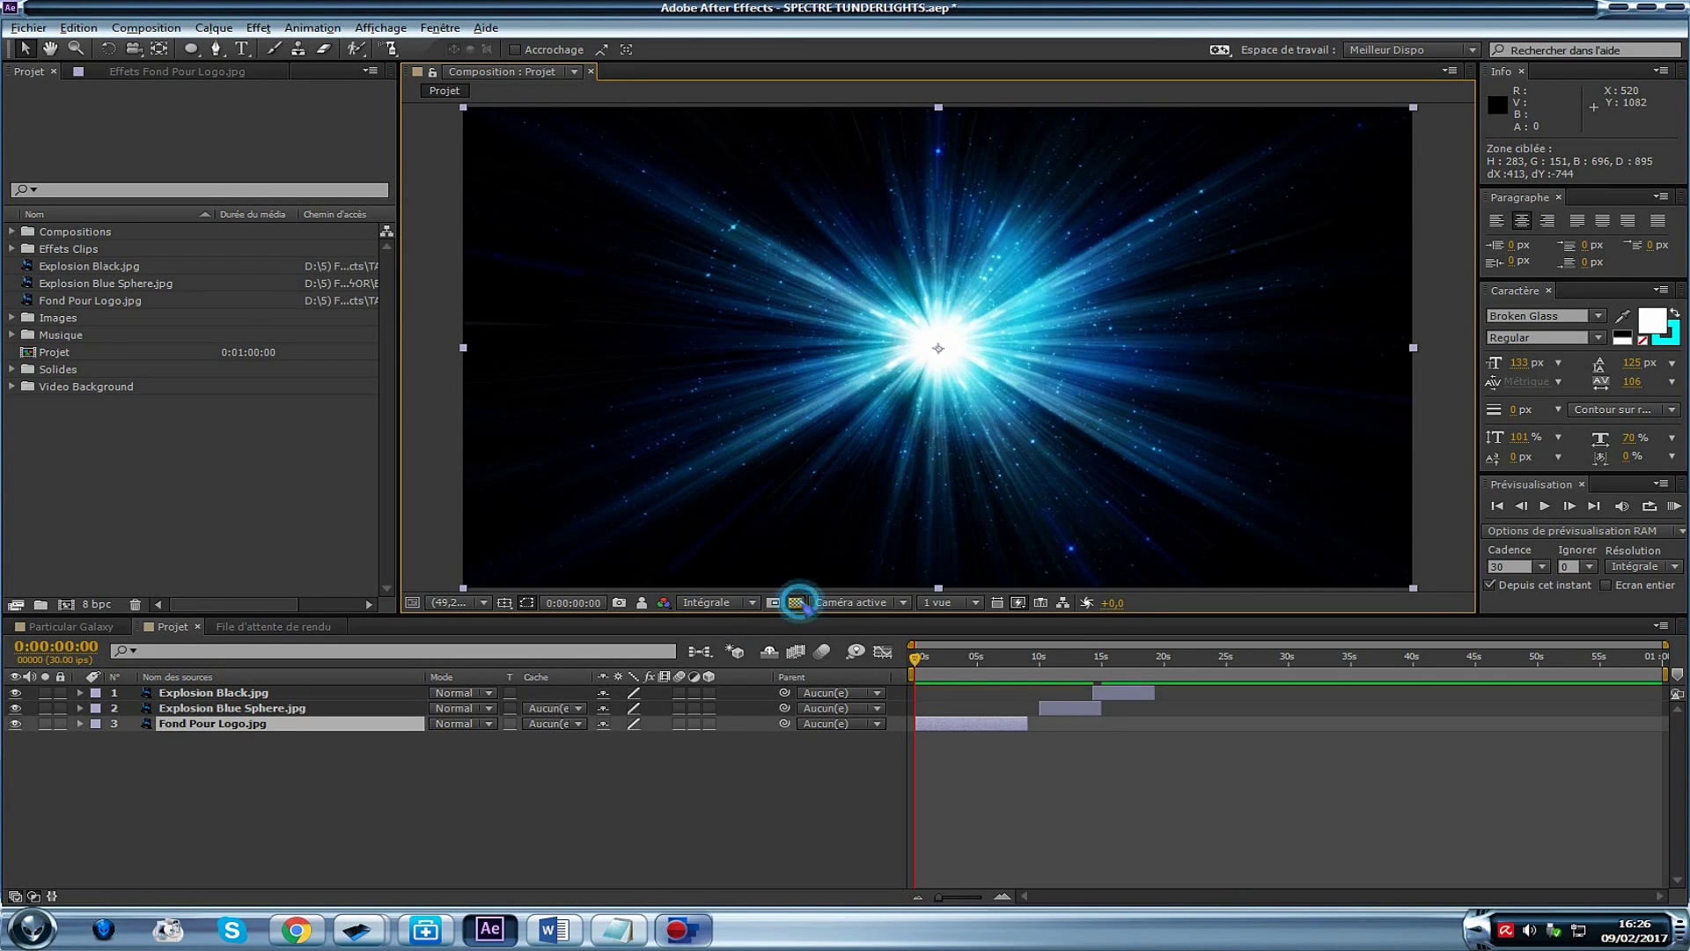
Look through the camera views, try the 2 vues - horizontal and 4 vues layouts, and restore 1 vue
left_click(901, 604)
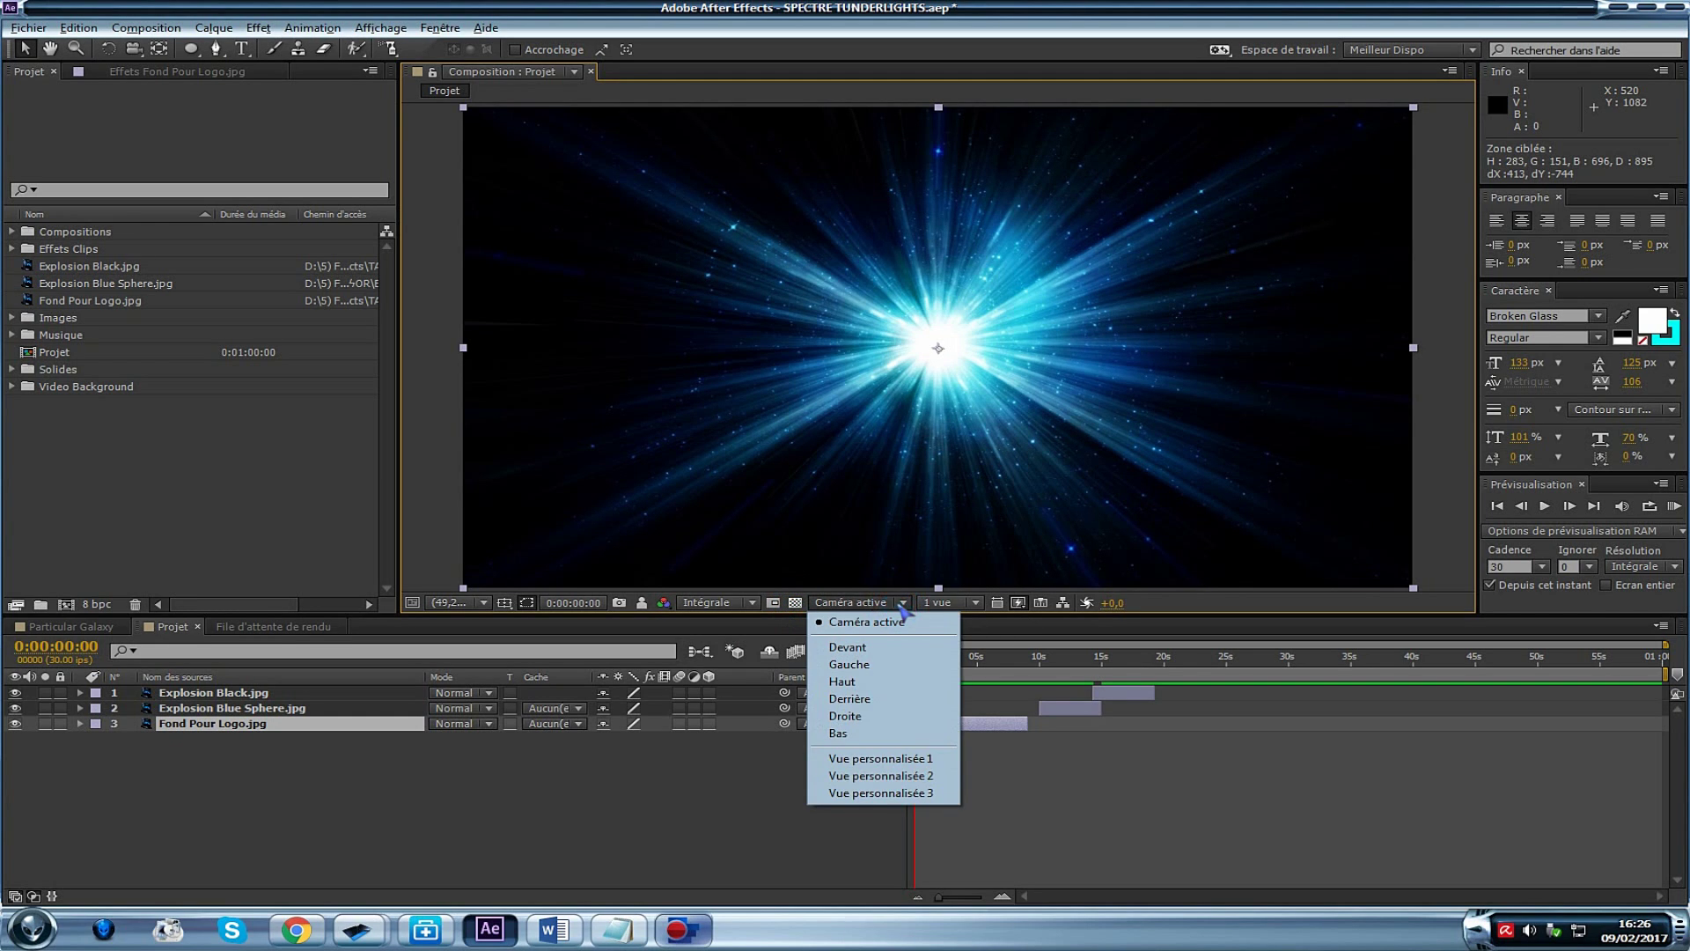
left_click(891, 604)
left_click(958, 600)
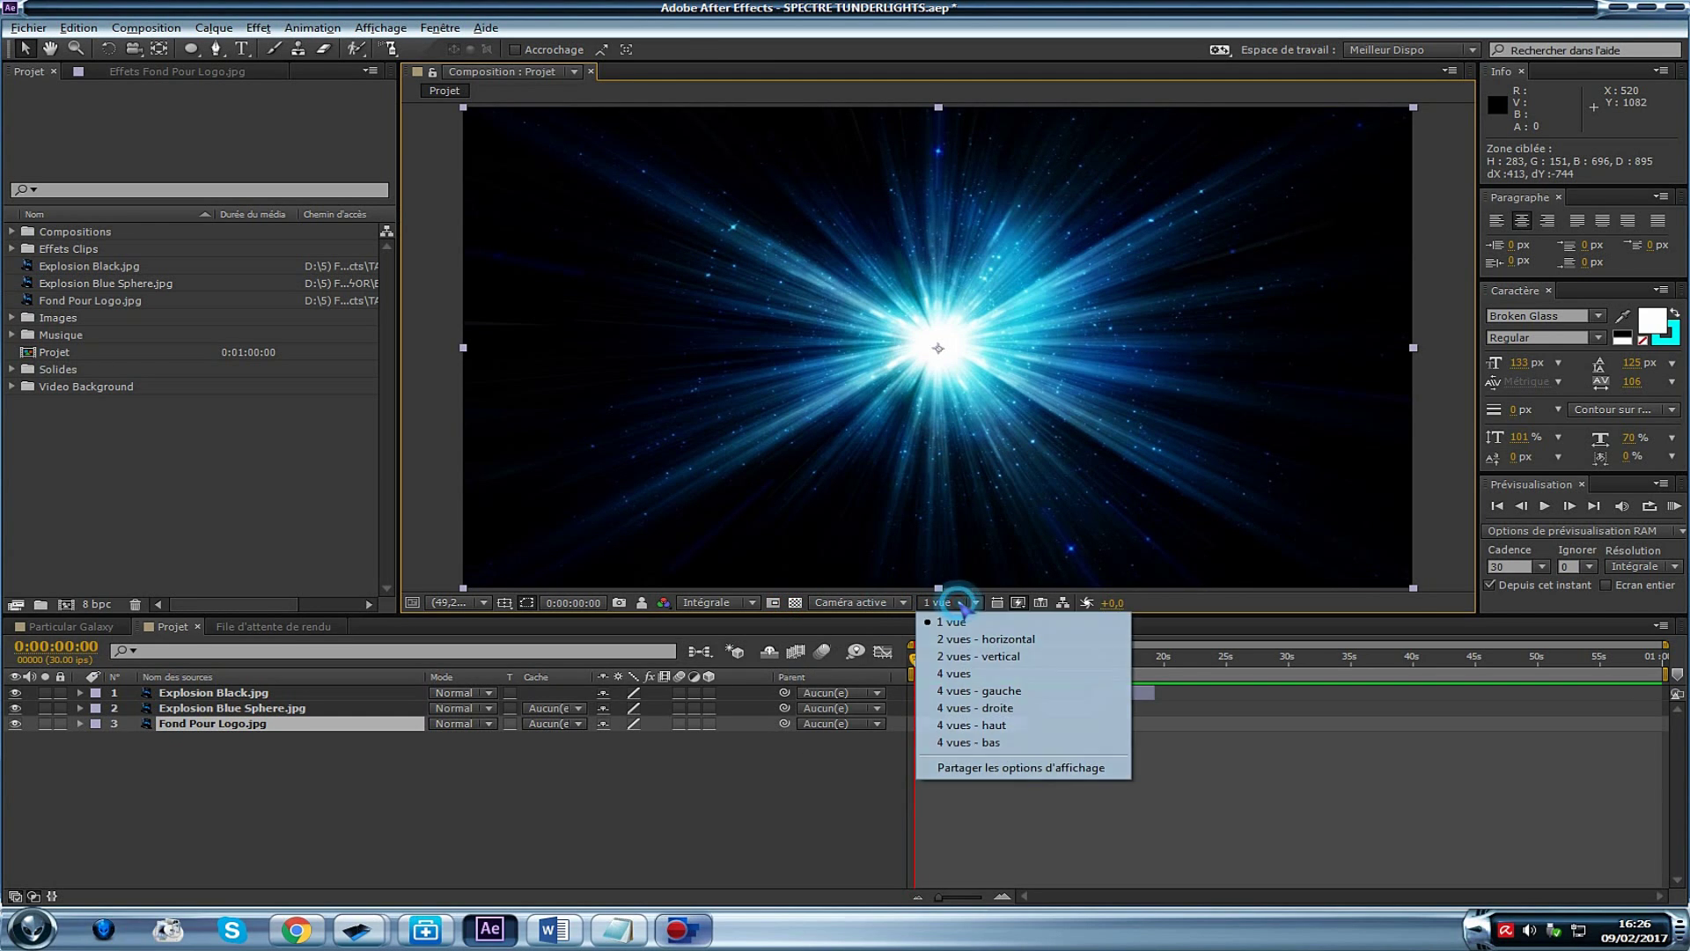
left_click(968, 636)
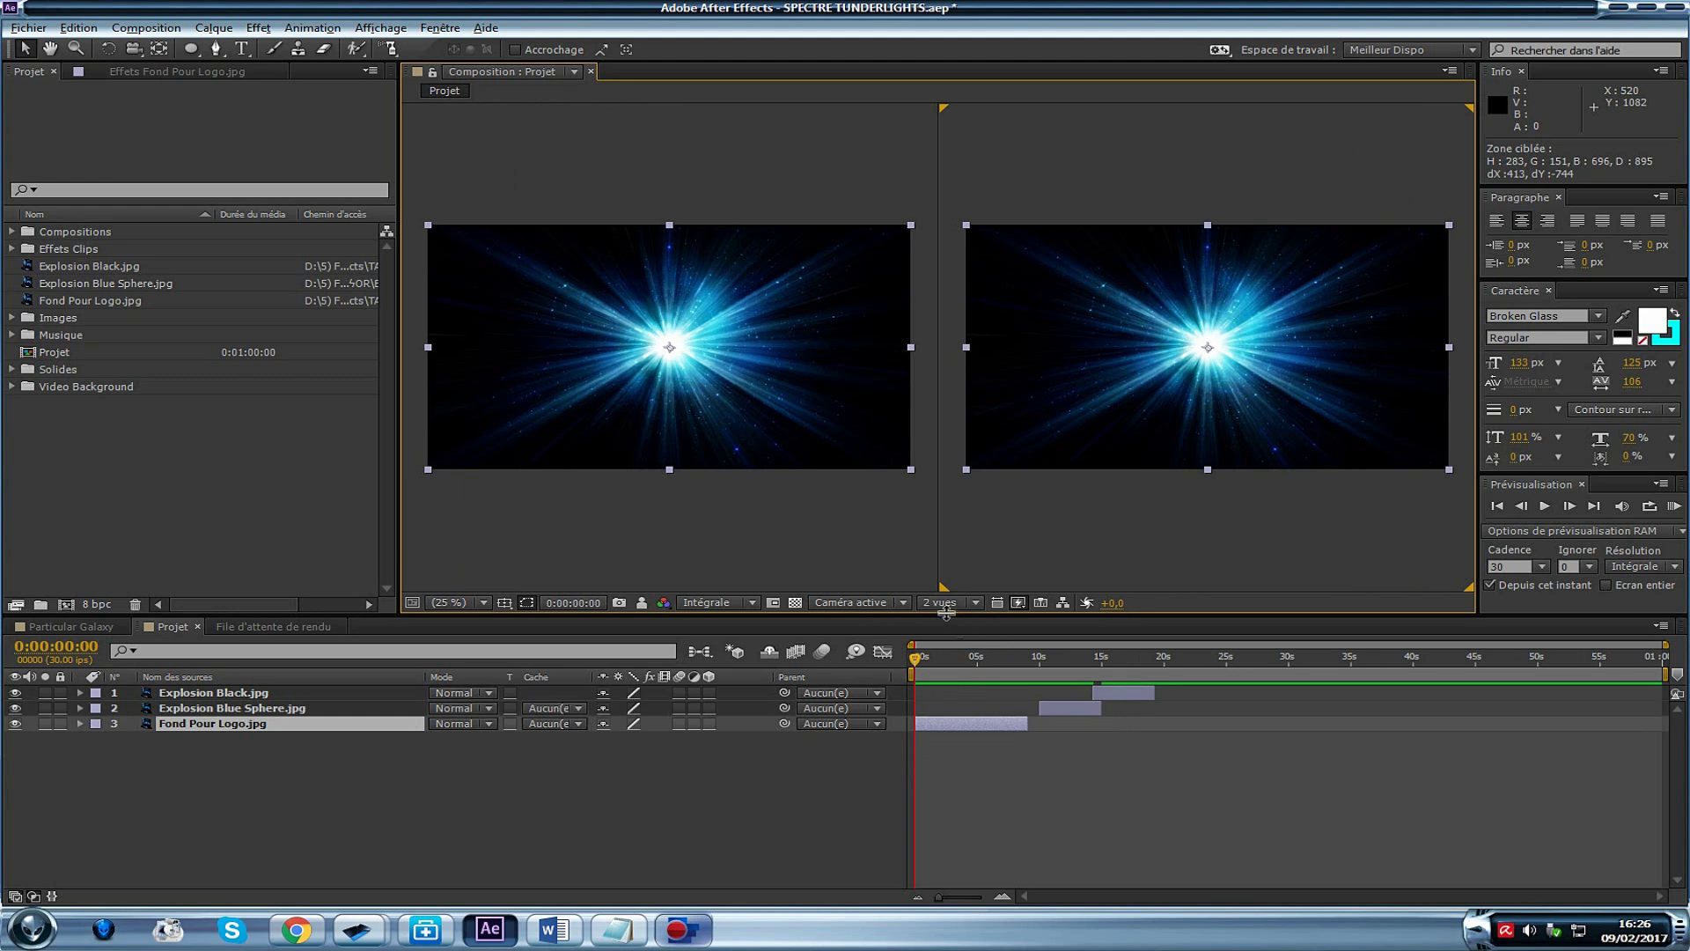
left_click(947, 611)
left_click(964, 676)
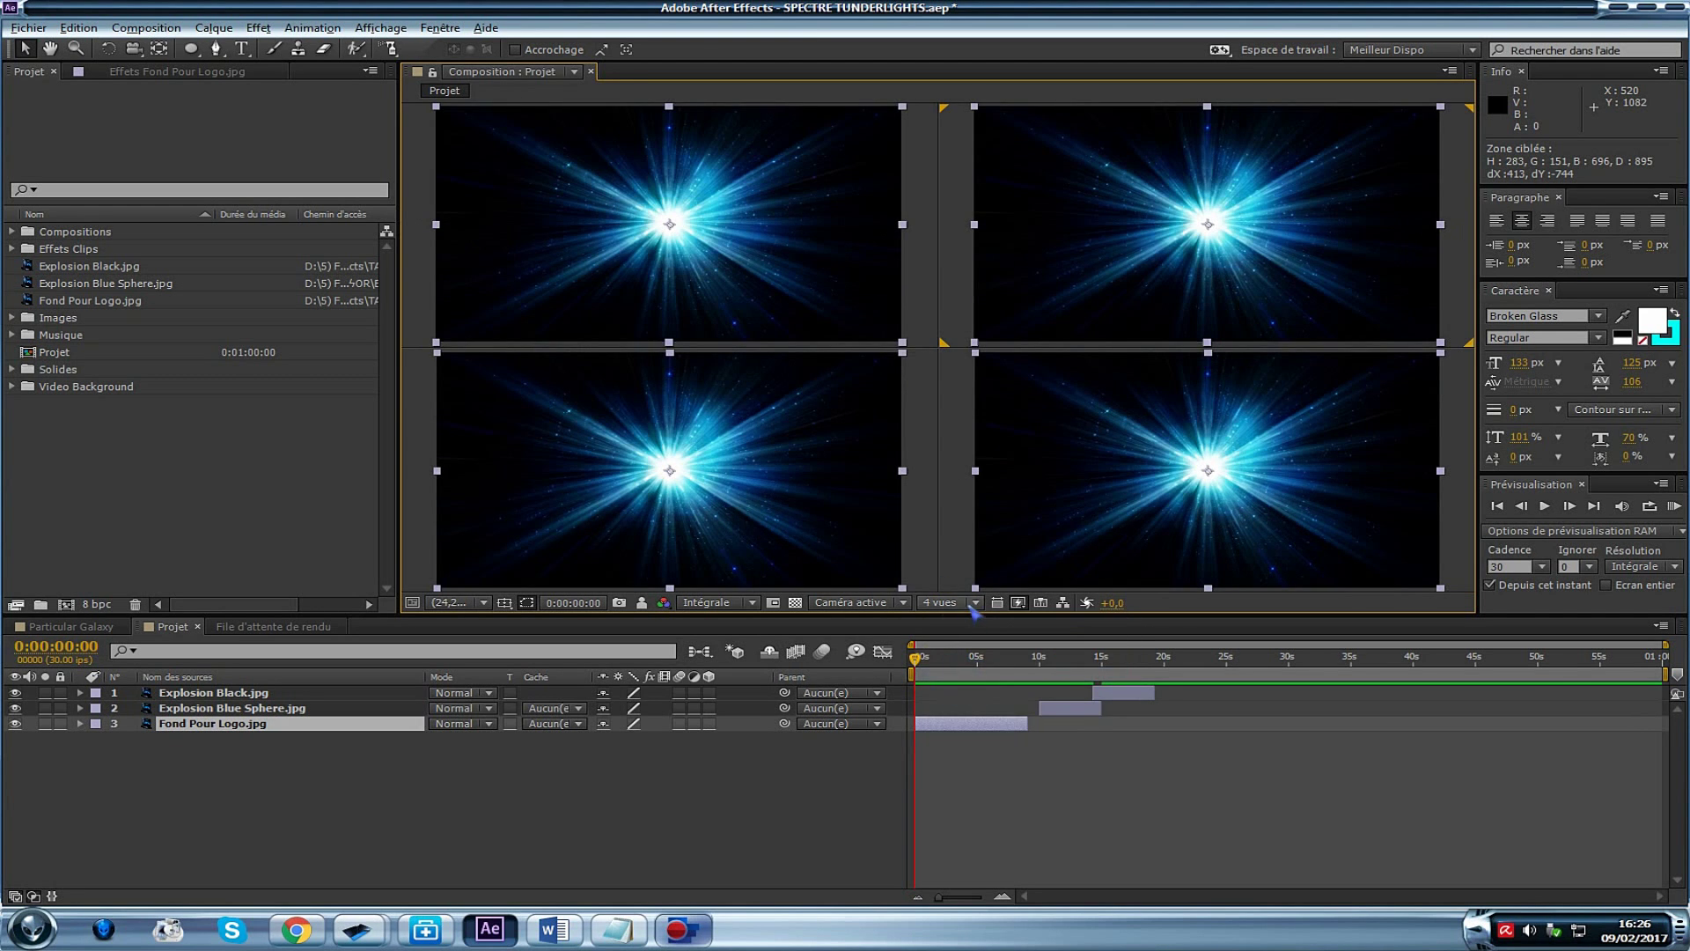
left_click(974, 607)
left_click(969, 625)
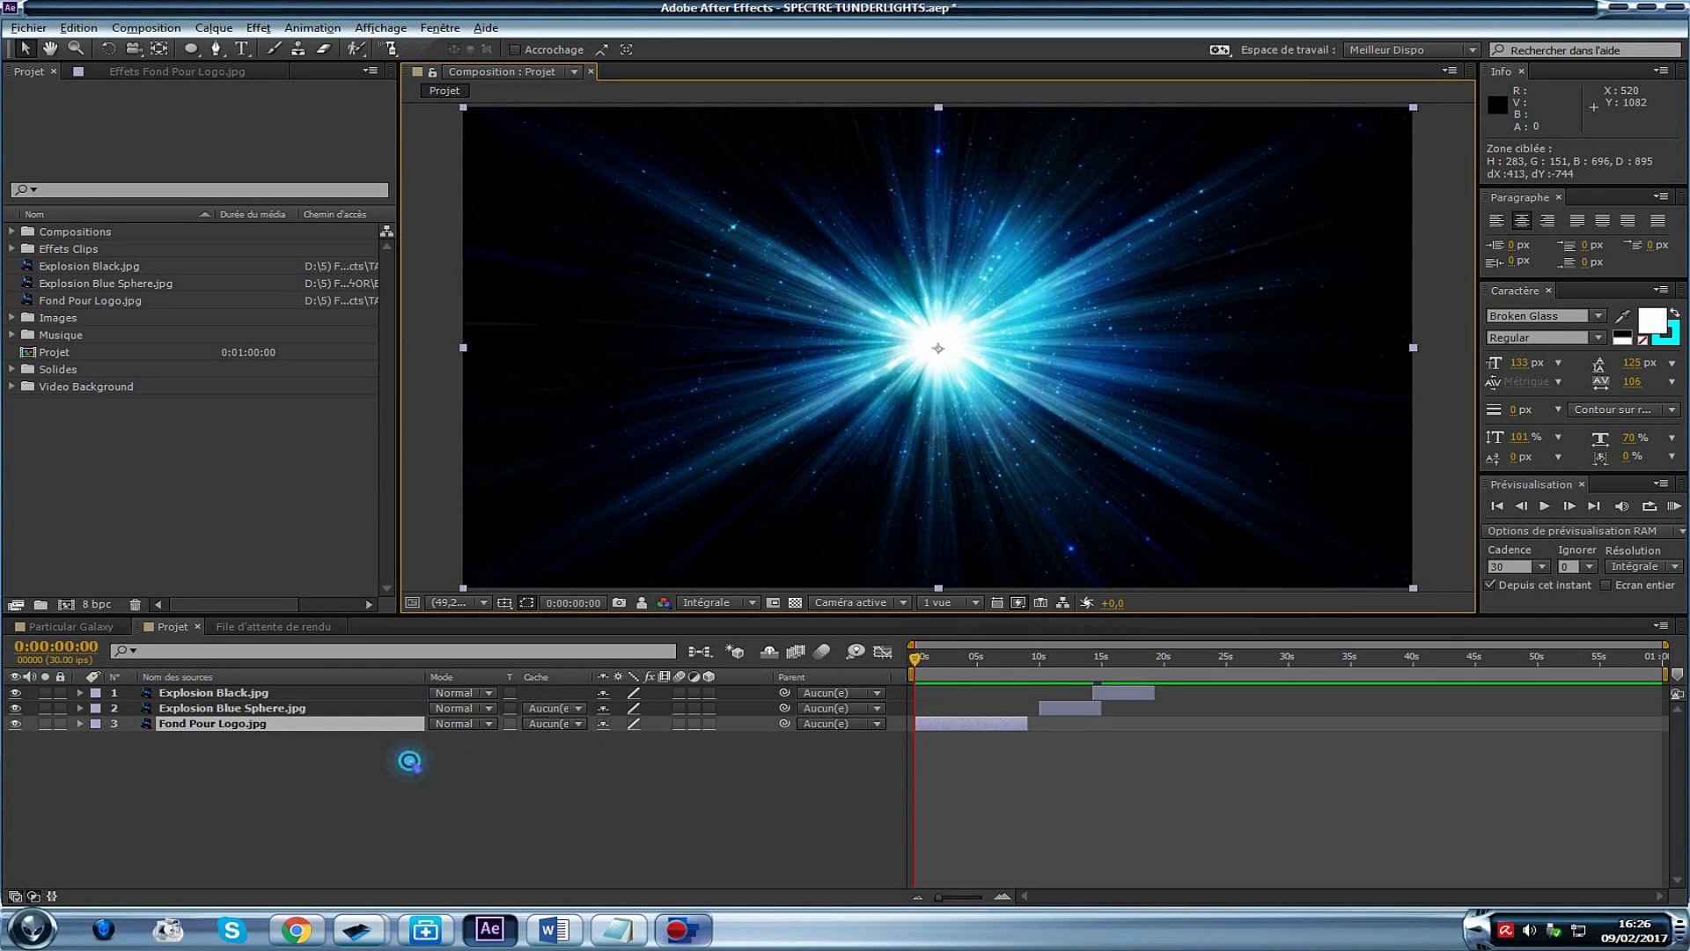
left_click(408, 756)
left_click(171, 696)
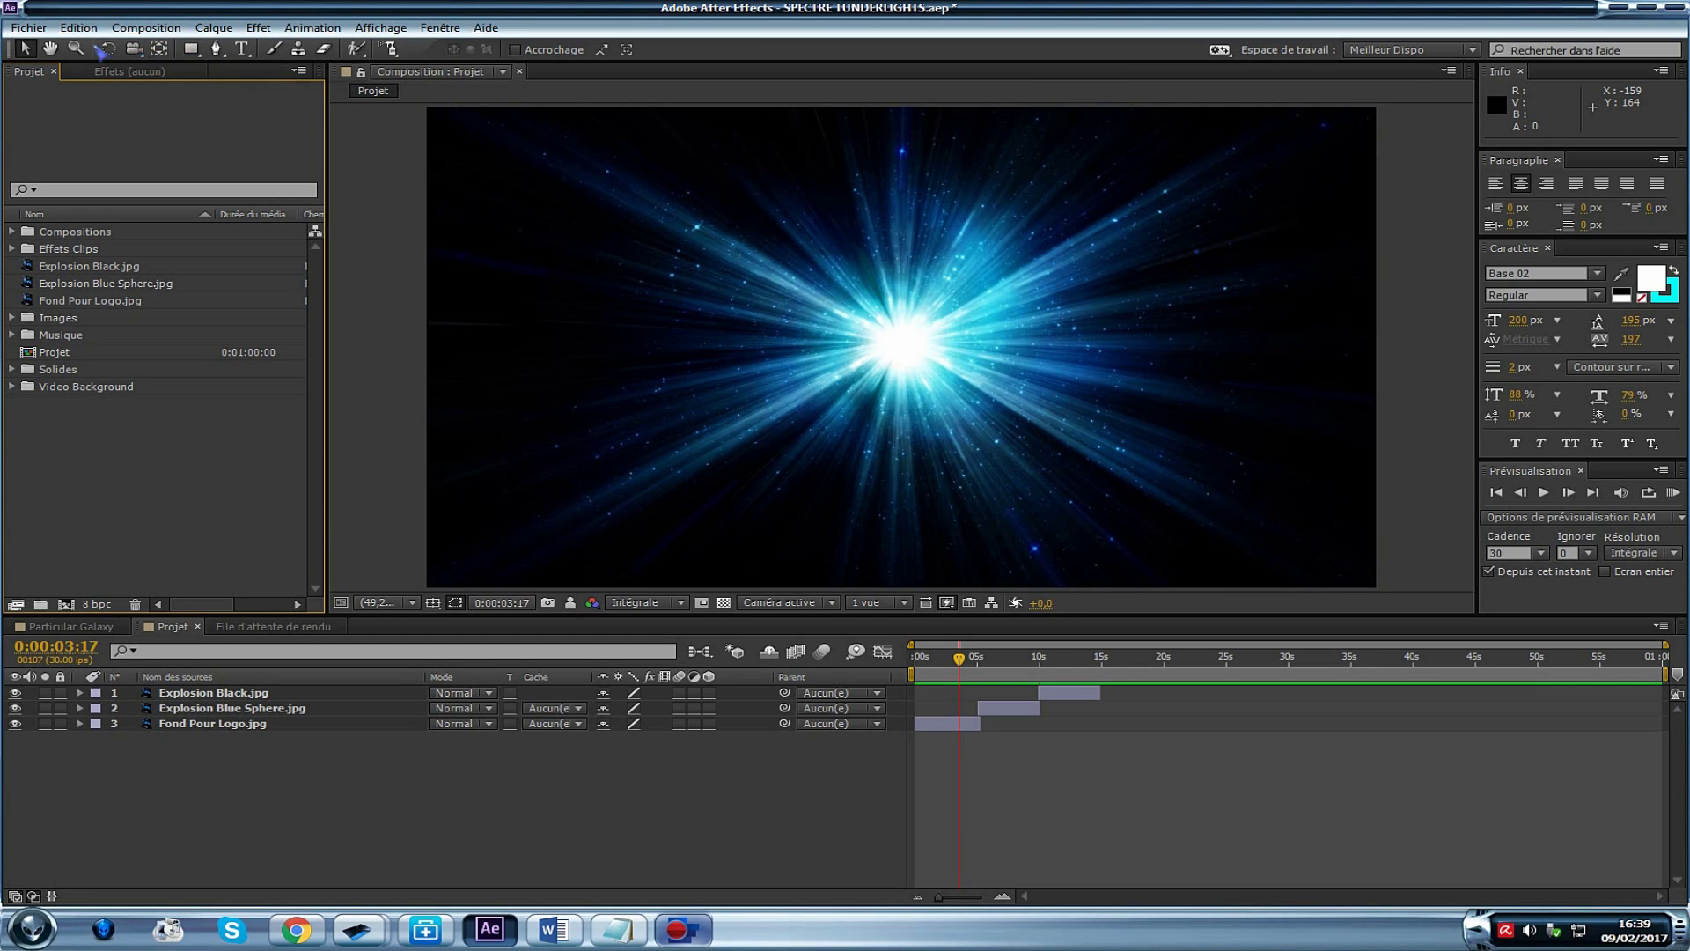
Activate the rectangle shape tool
left_click(192, 50)
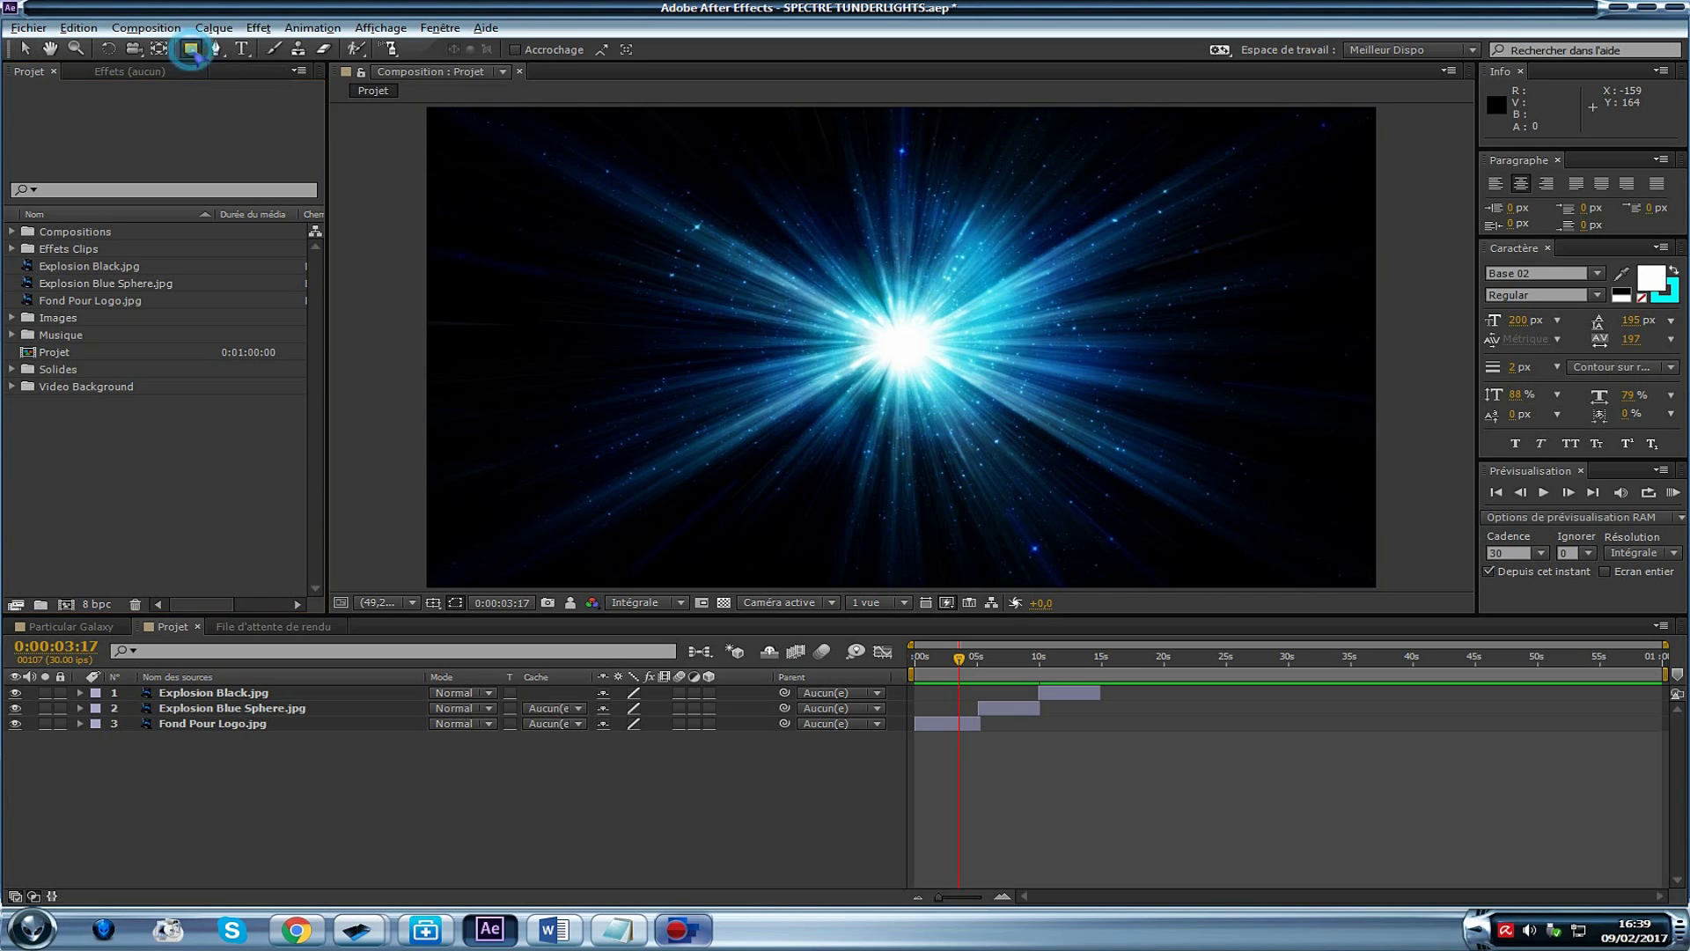
left_click(185, 51)
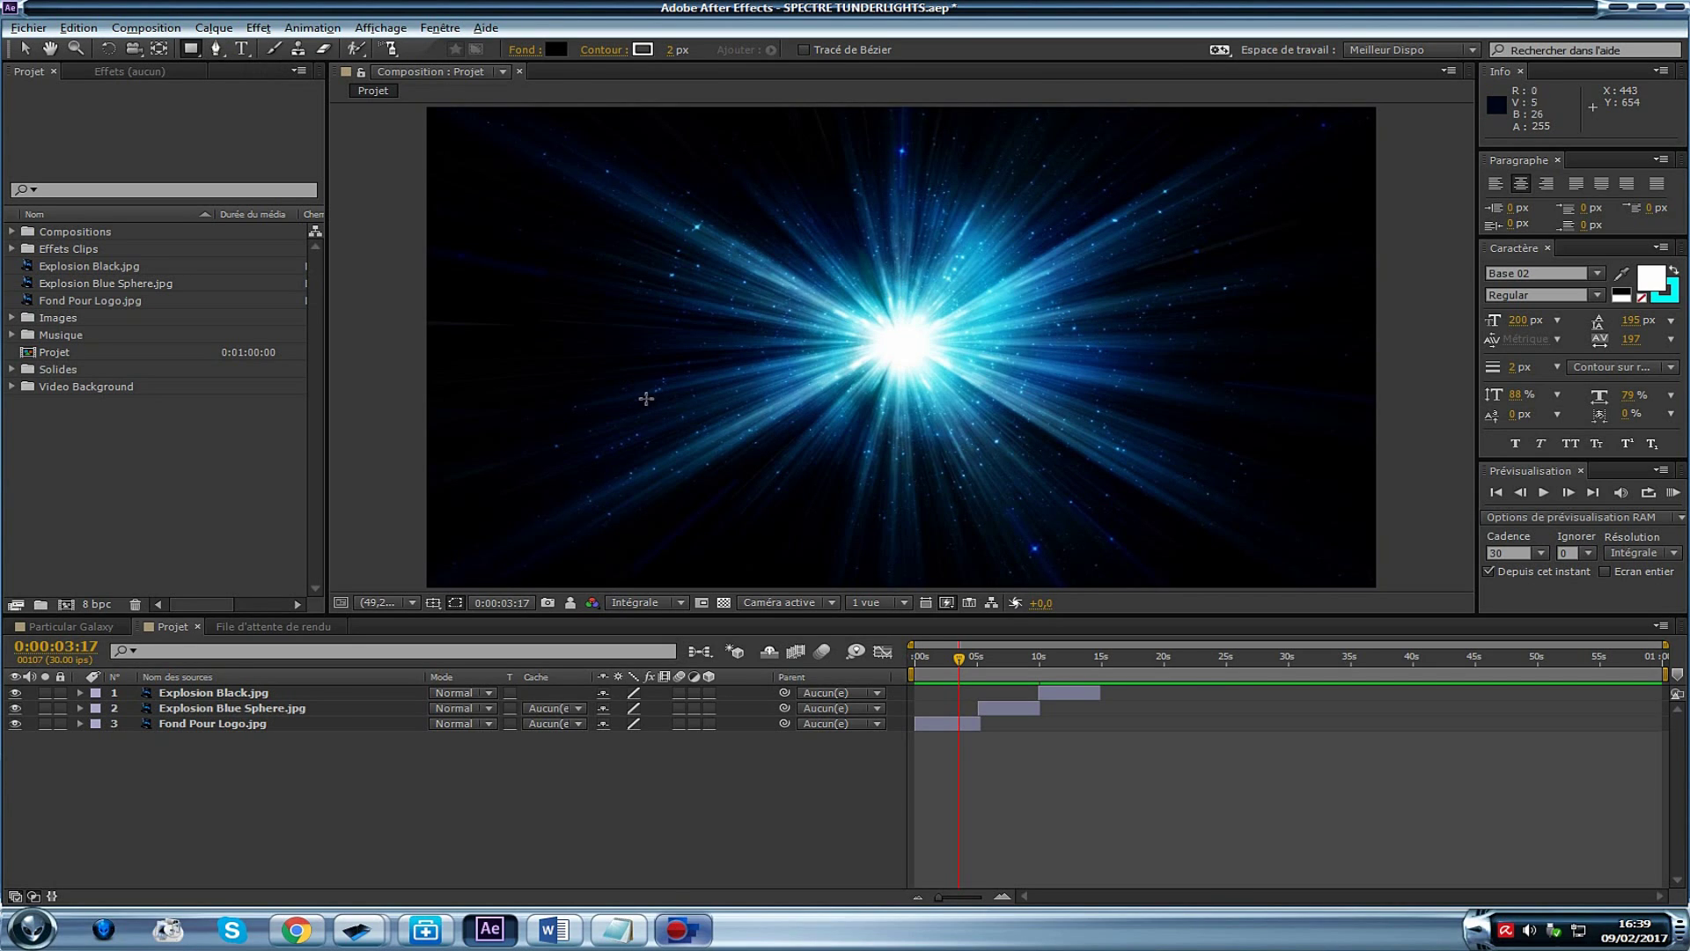
Add a horizontal text layer reading PROJET and move it centred above the light burst
left_click(243, 50)
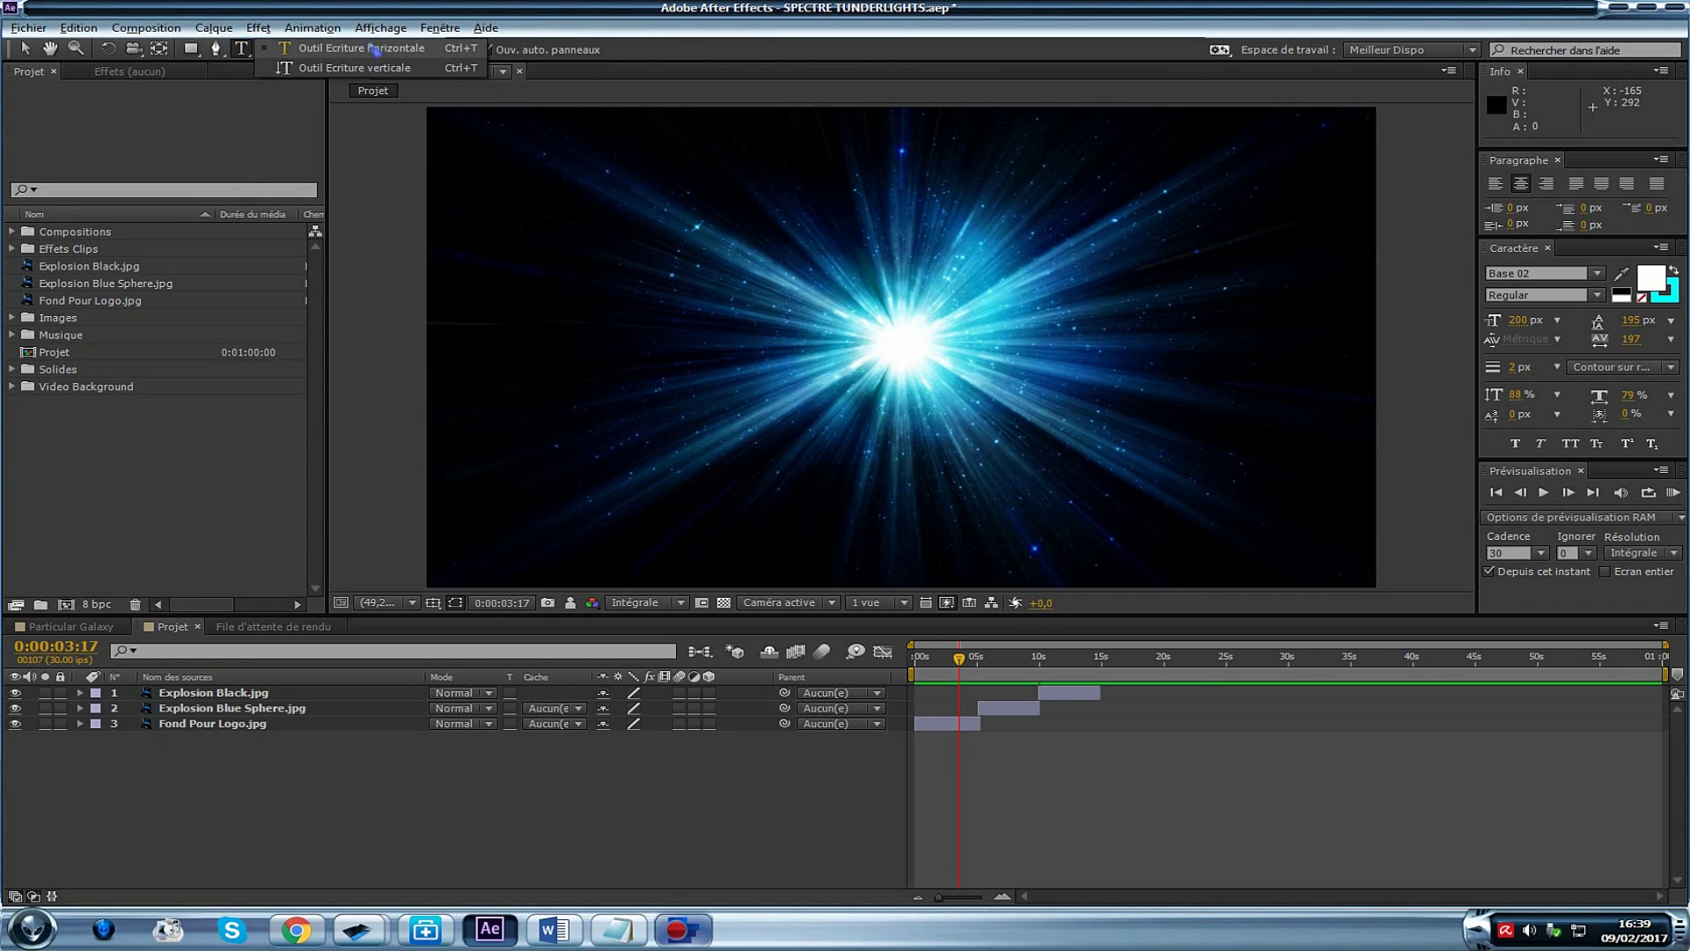
left_click(356, 53)
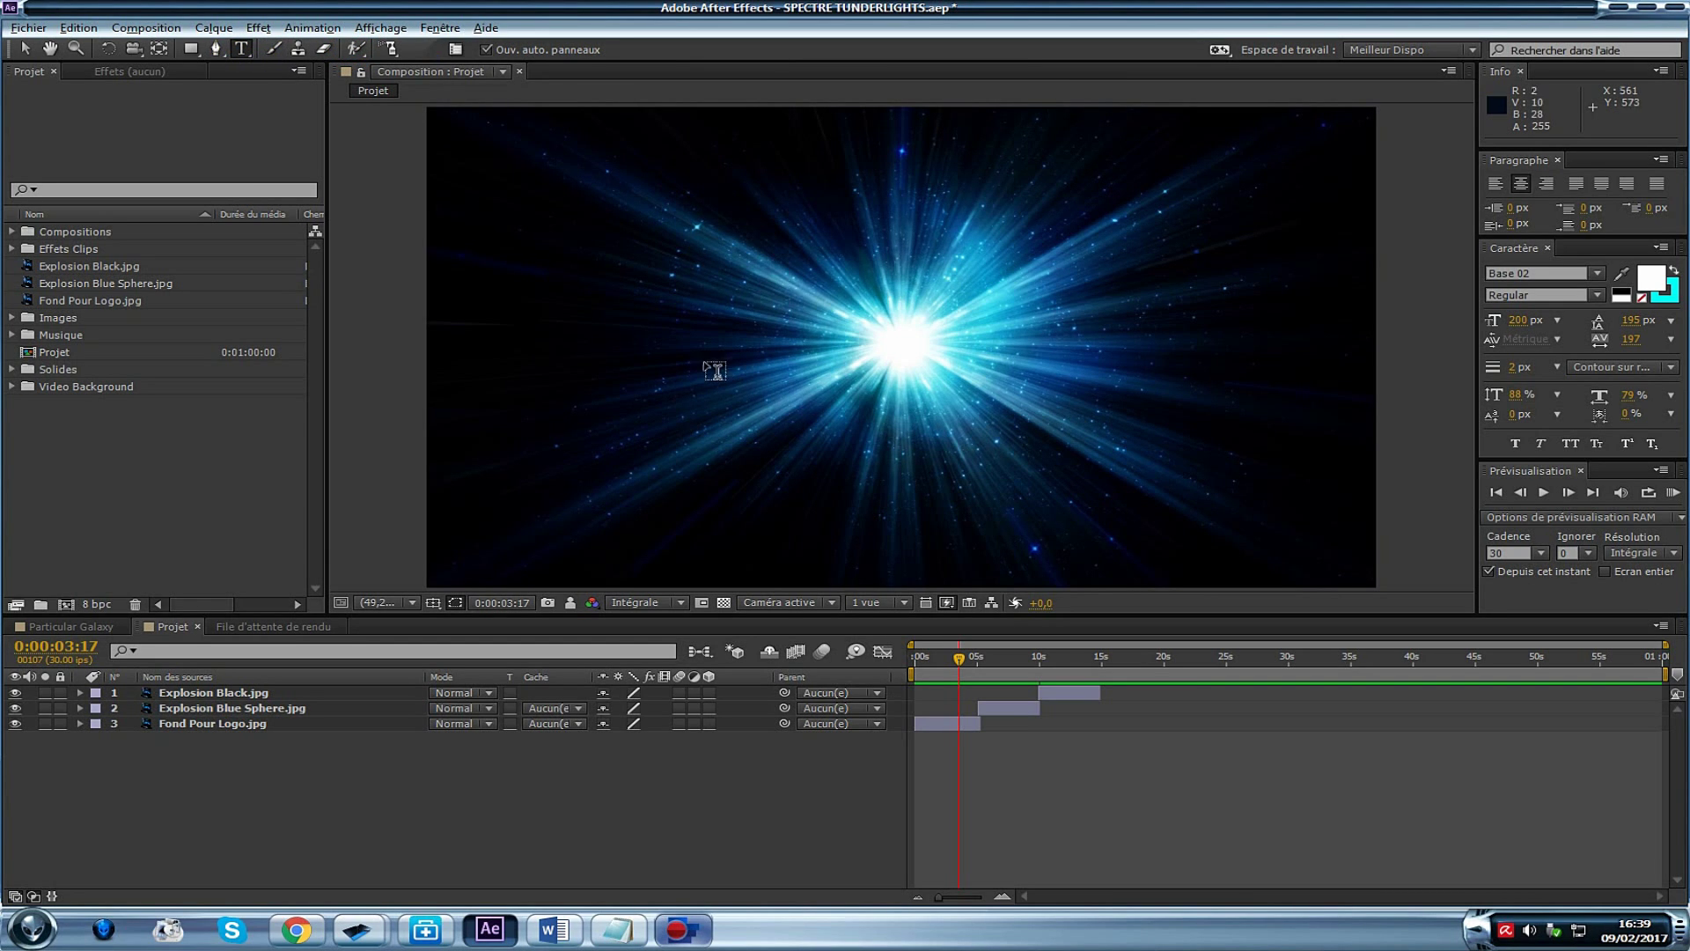
left_click(680, 322)
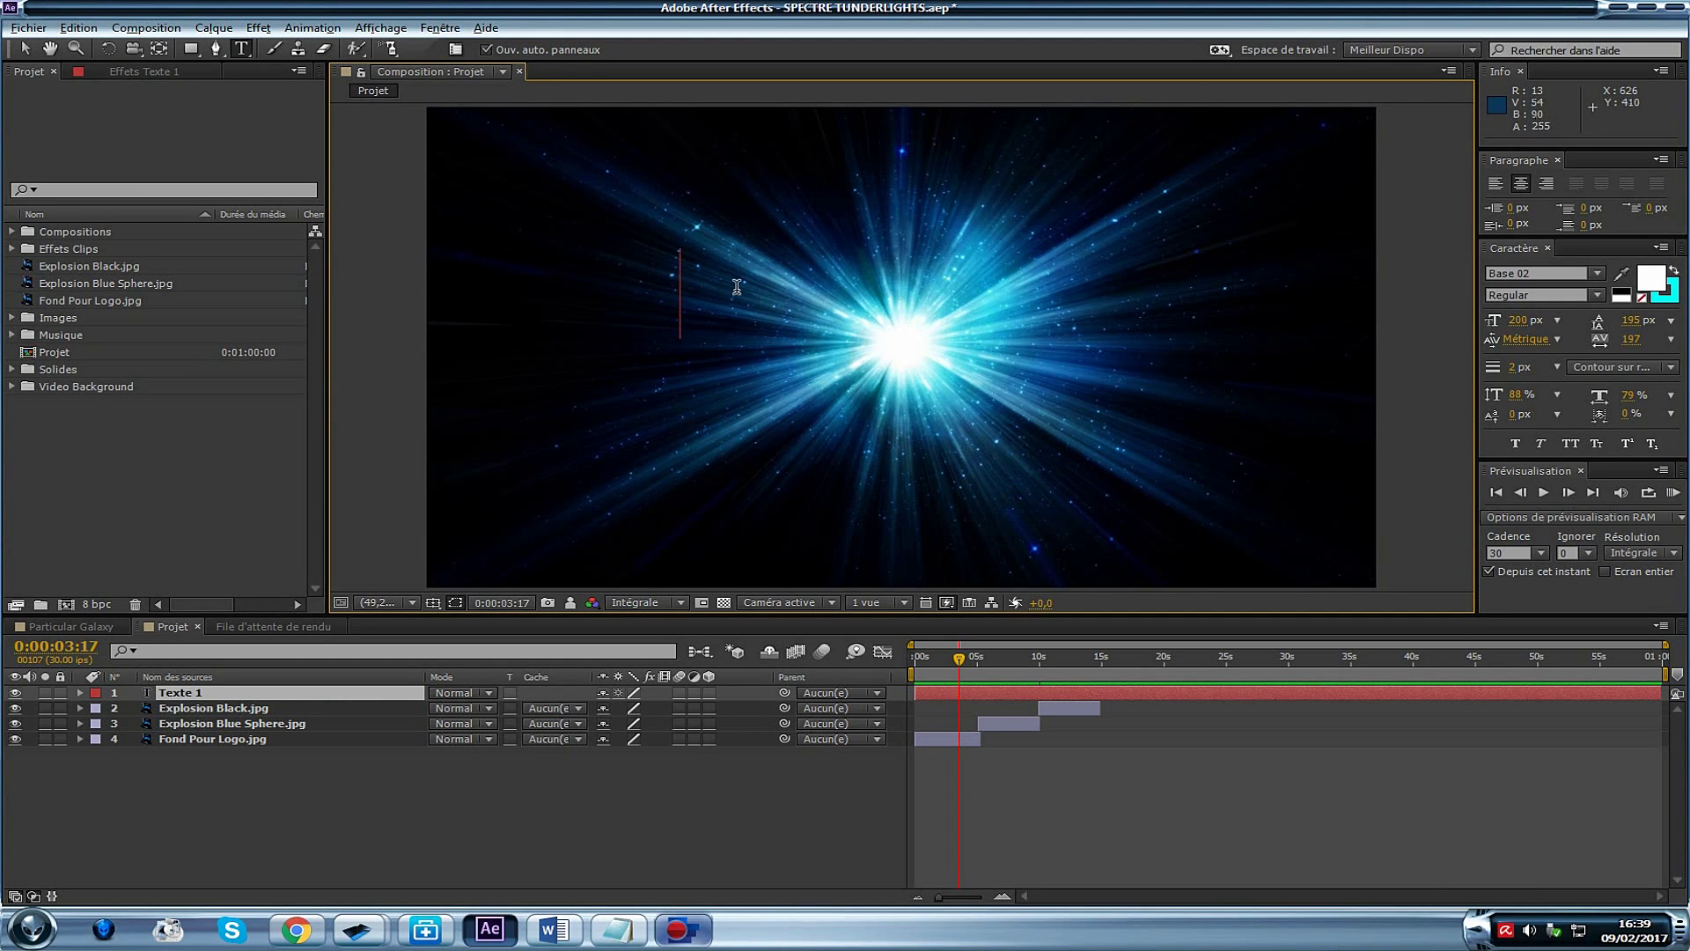
type("PROJET")
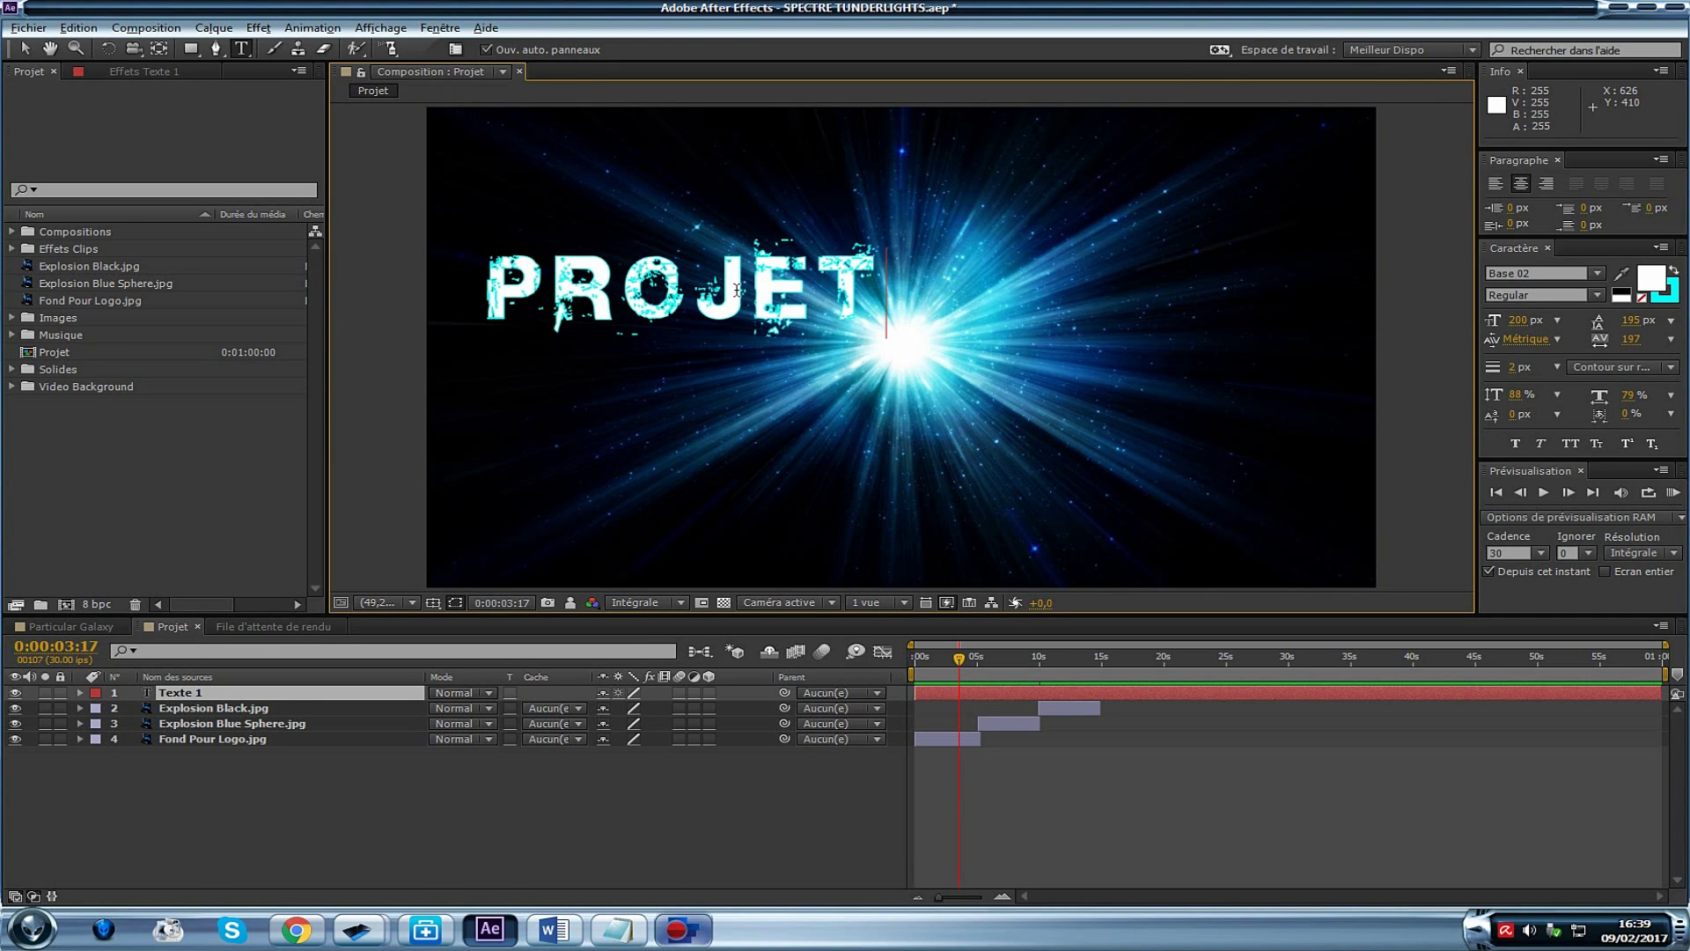
double_click(627, 294)
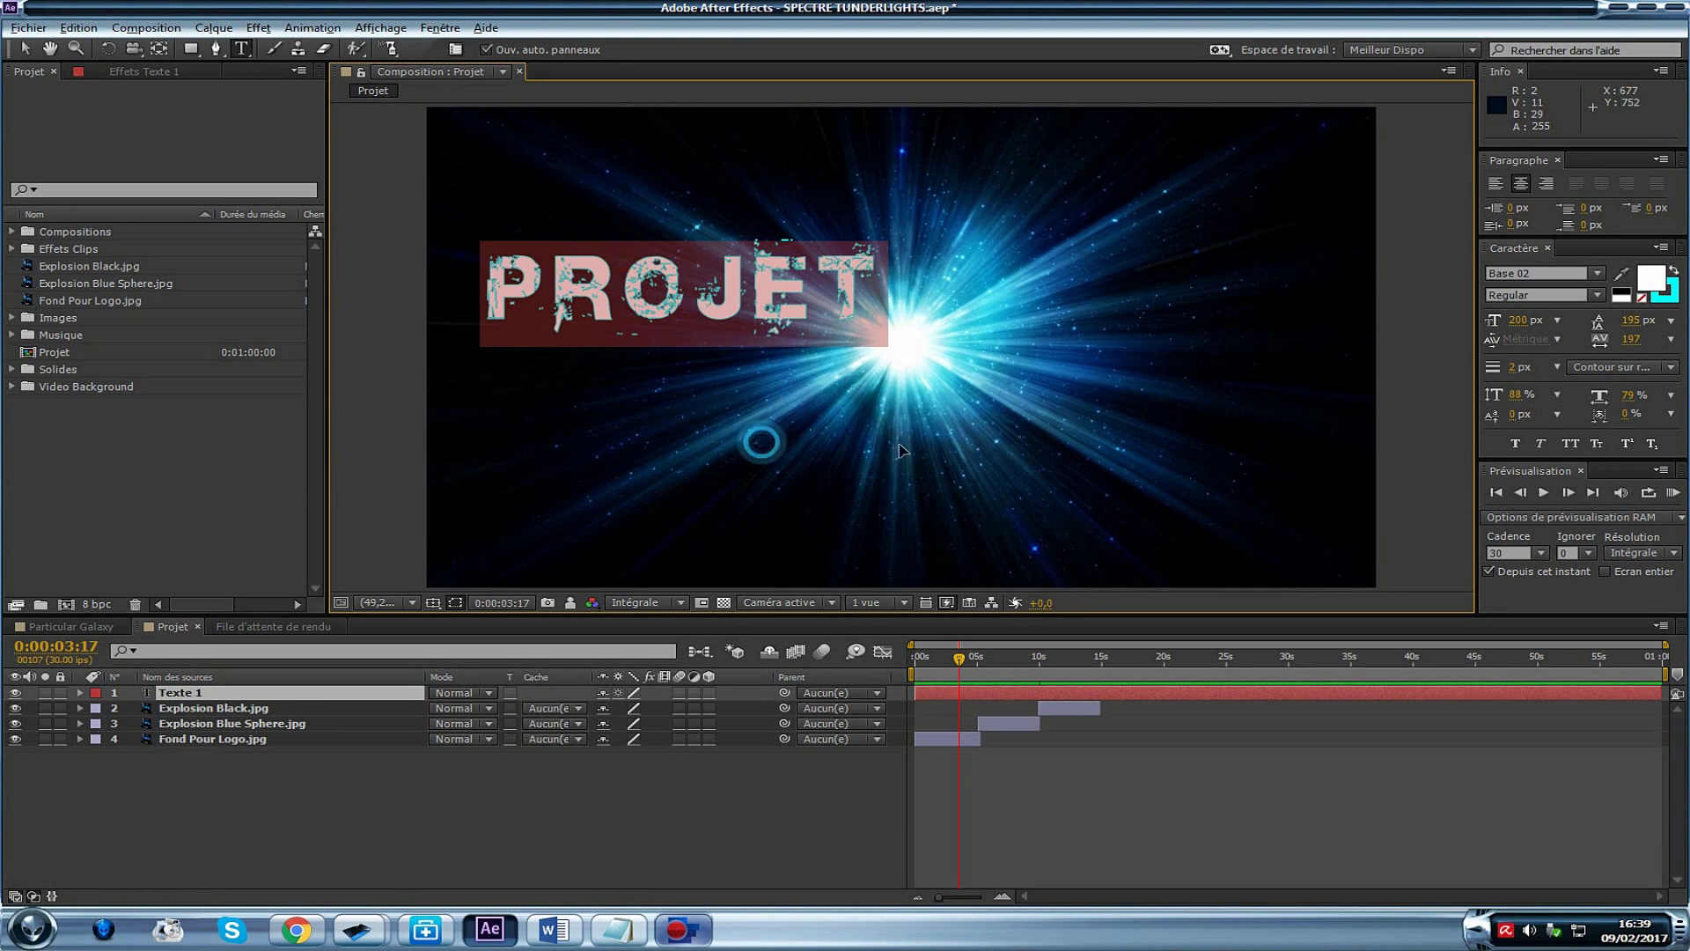
left_click_drag(764, 442, 993, 368)
Select the PROJET text and inspect its font list and stroke colour settings, keeping the cyan stroke
double_click(900, 206)
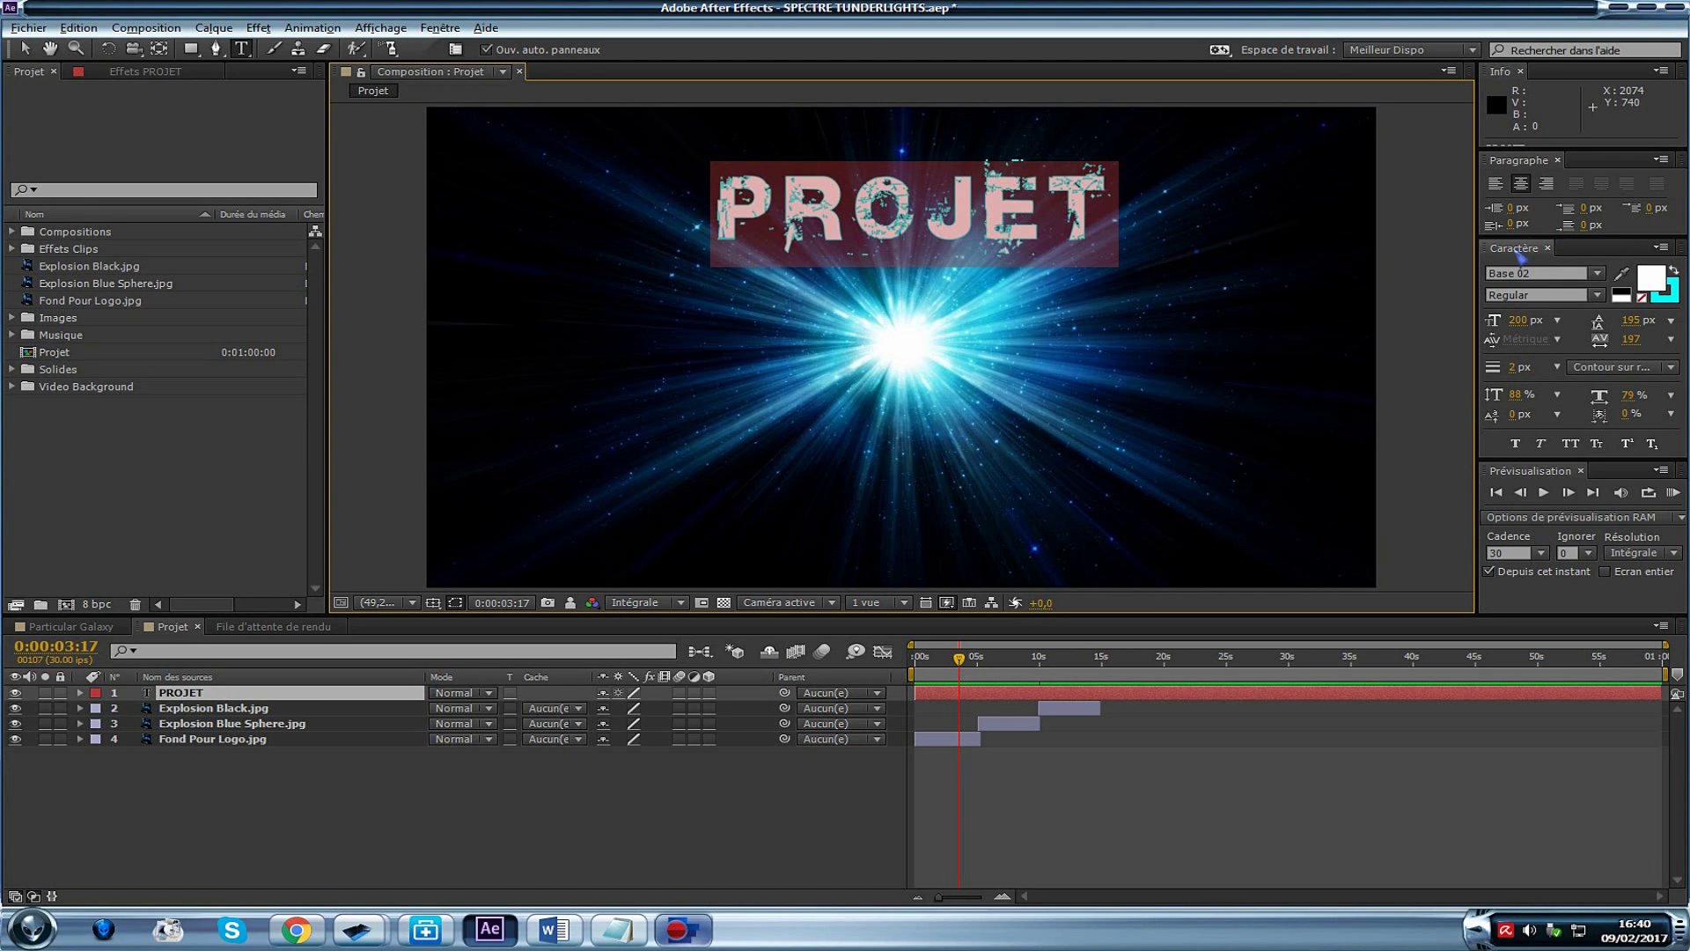
left_click(1598, 273)
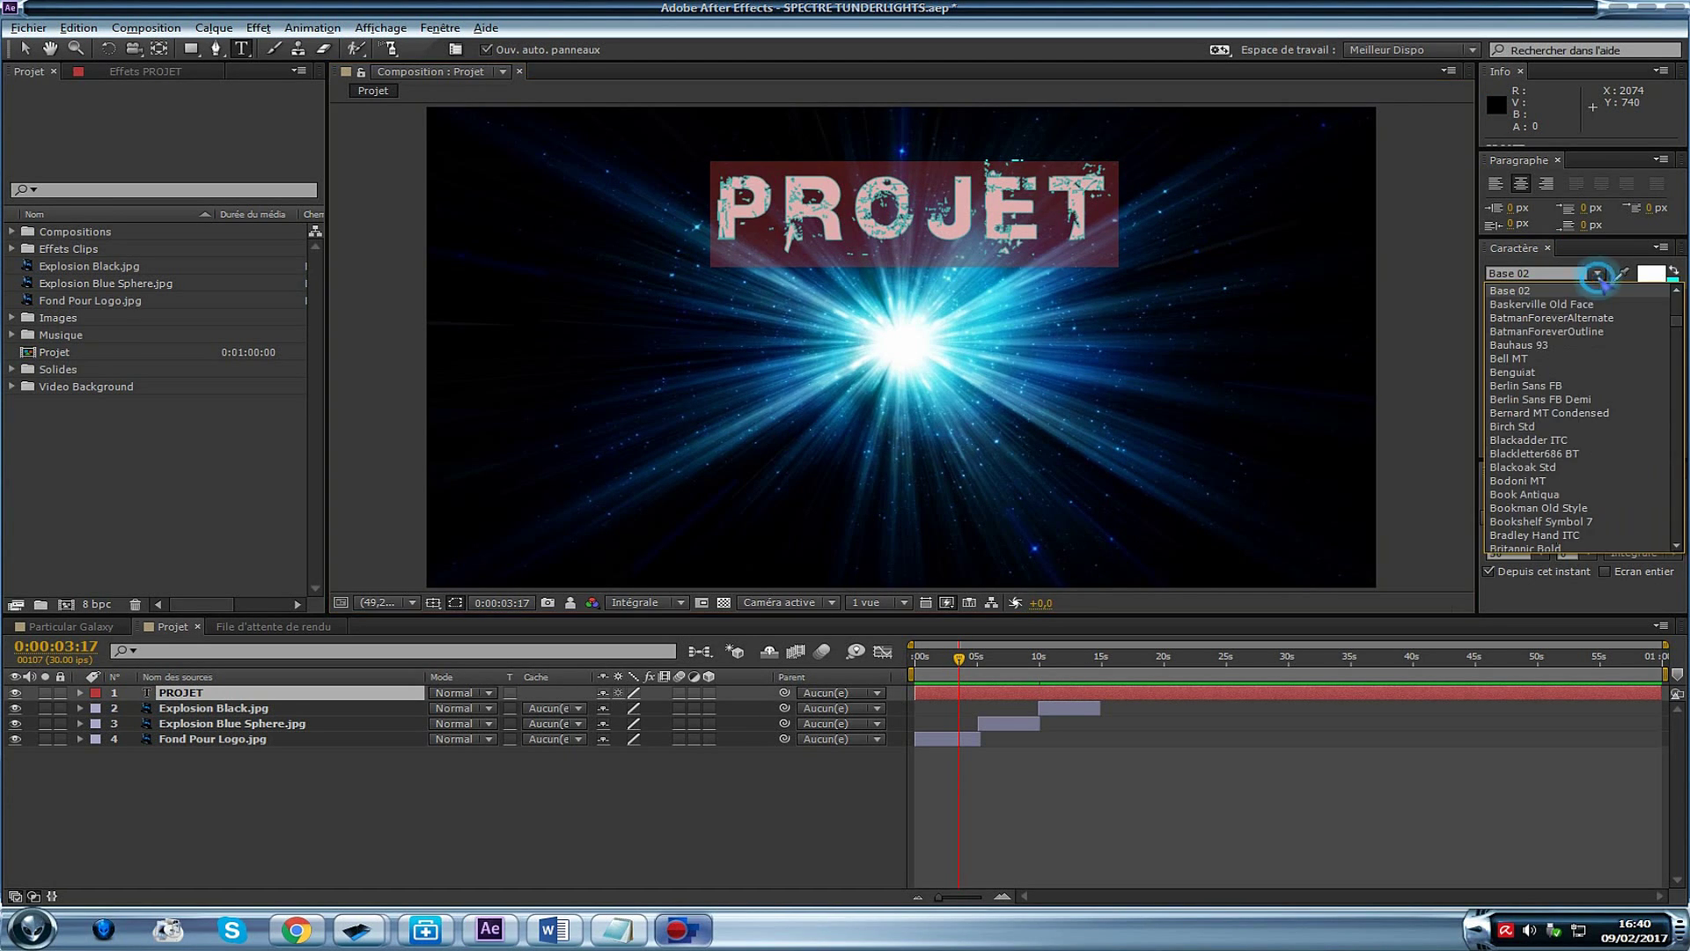
left_click(1594, 257)
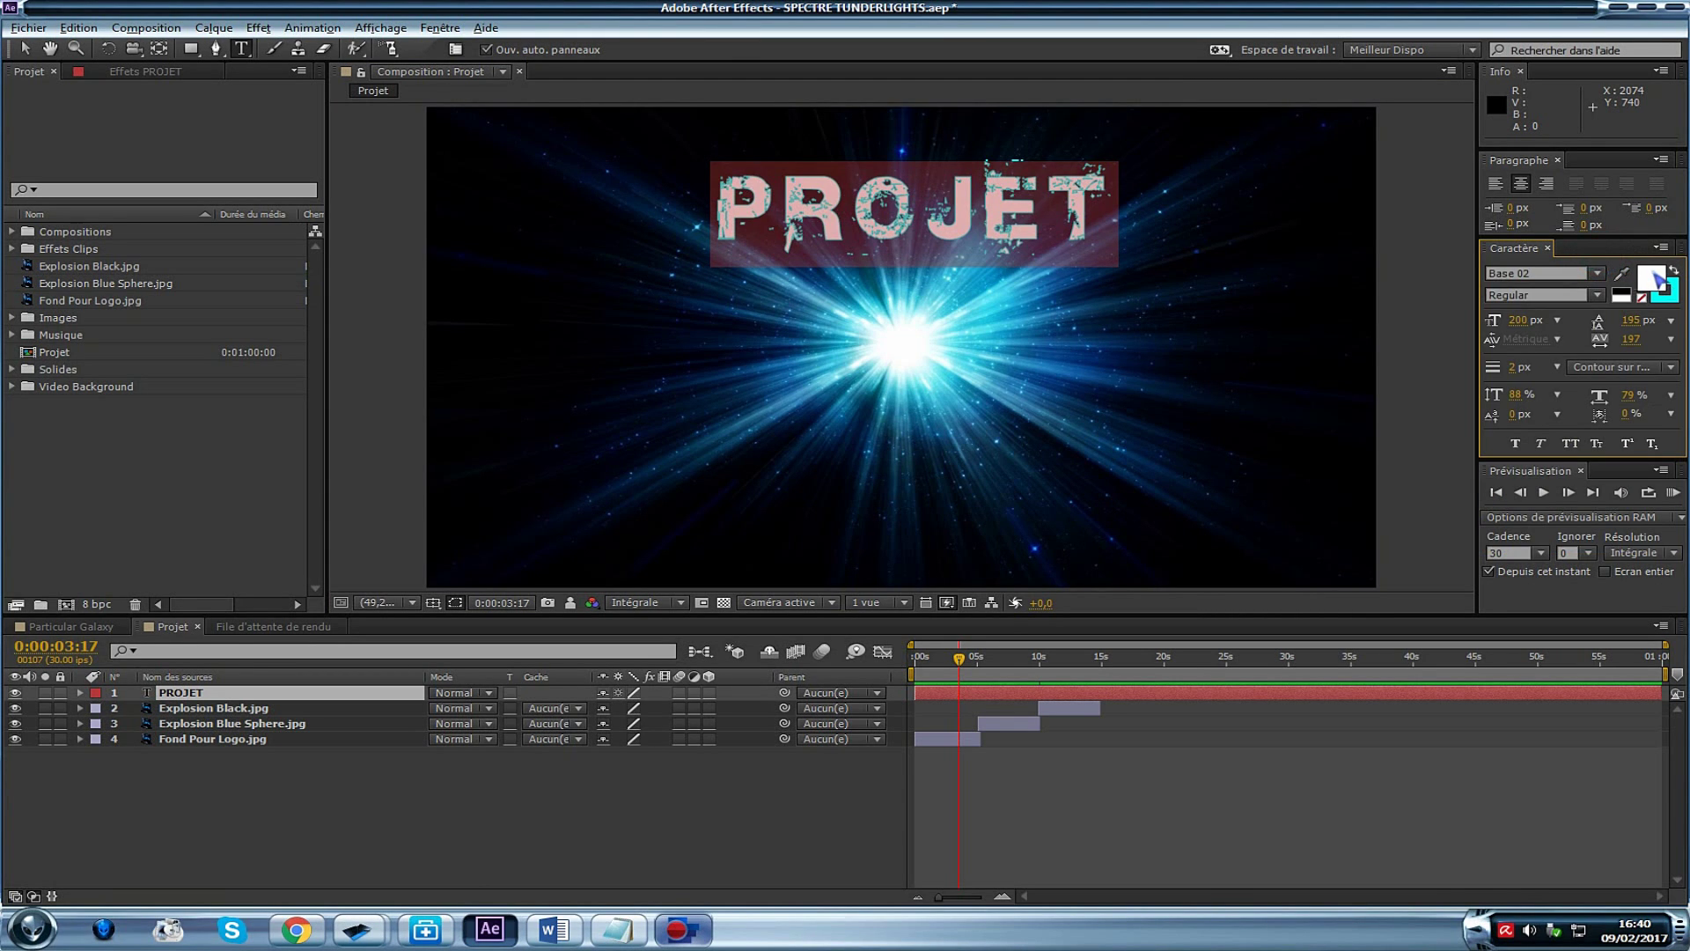
left_click(1669, 294)
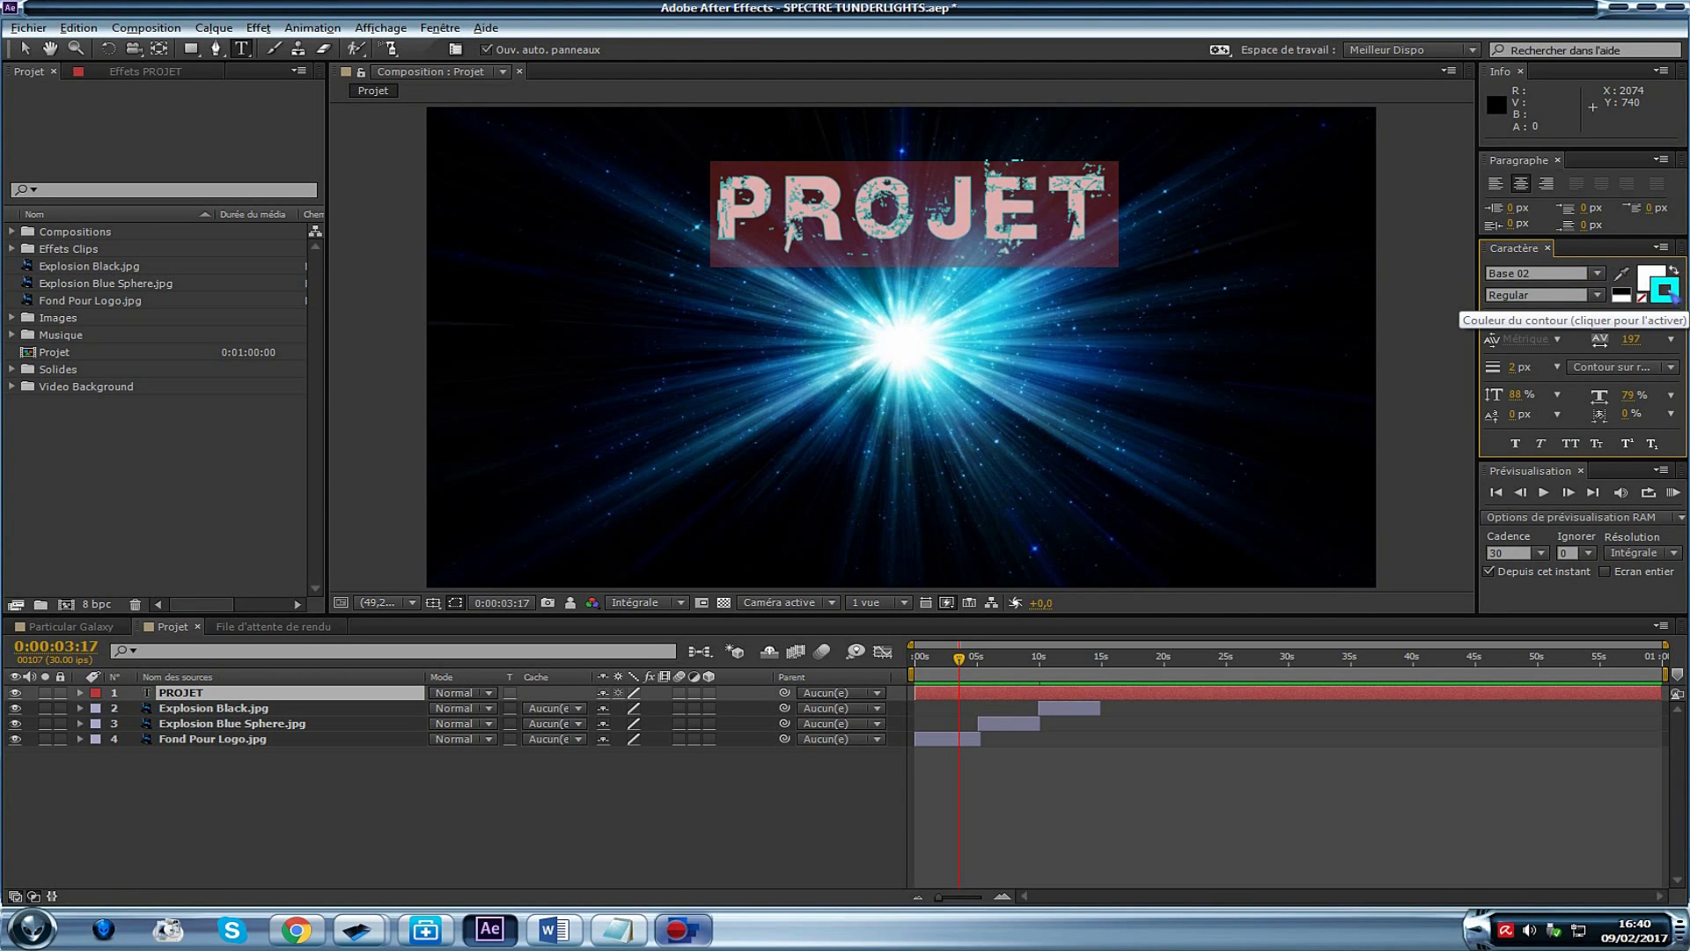
left_click(1667, 294)
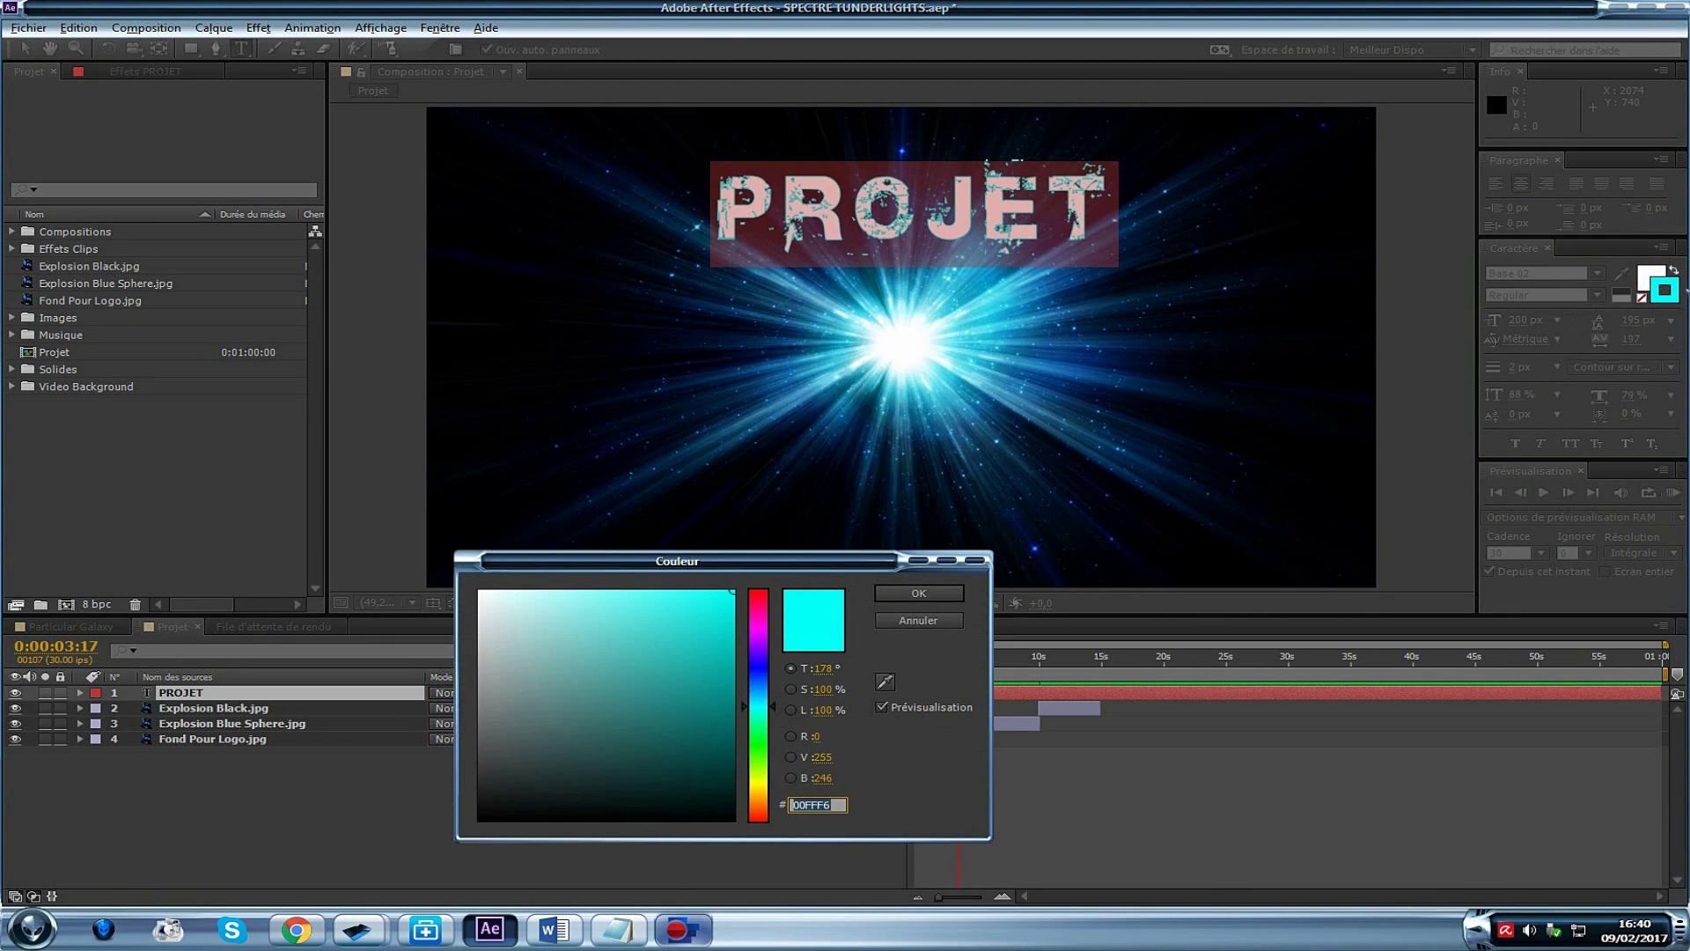
left_click(938, 595)
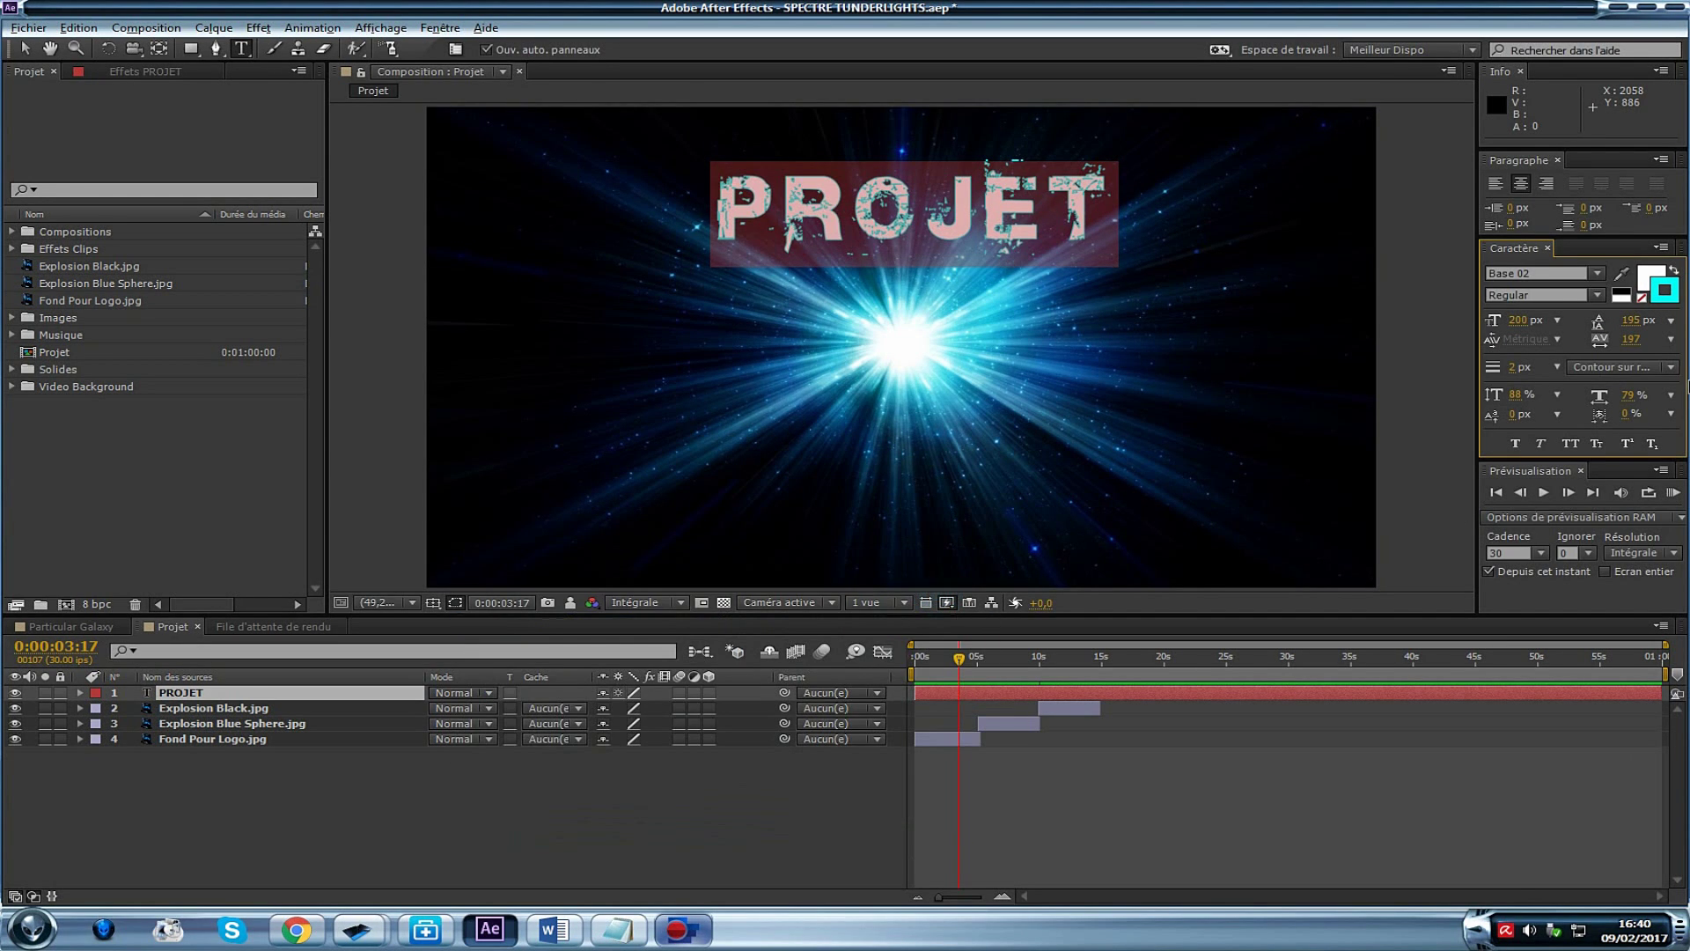
Set the PROJET text's font size to 178 px and its leading to 212 px
mouse_move(1524, 327)
left_mouse_down()
mouse_move(1522, 267)
mouse_move(1528, 378)
mouse_move(1527, 345)
left_mouse_up()
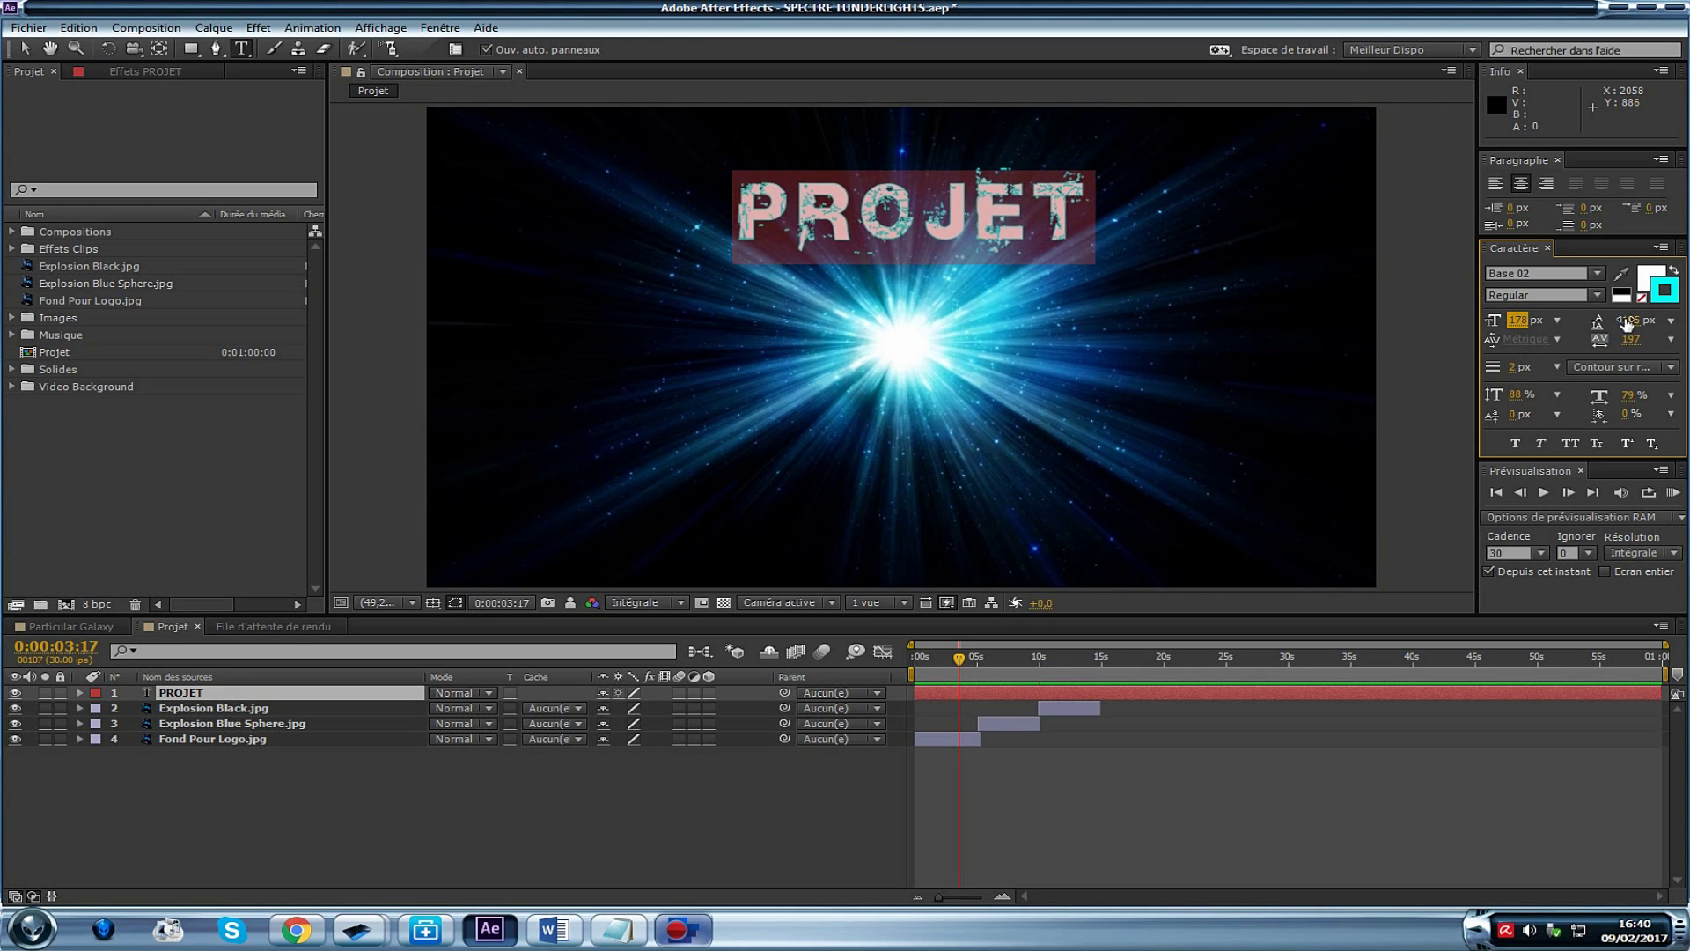
left_click_drag(1631, 322, 1634, 294)
Add a second line reading PRPO below PROJET in the text layer
left_click(1080, 197)
key("Return")
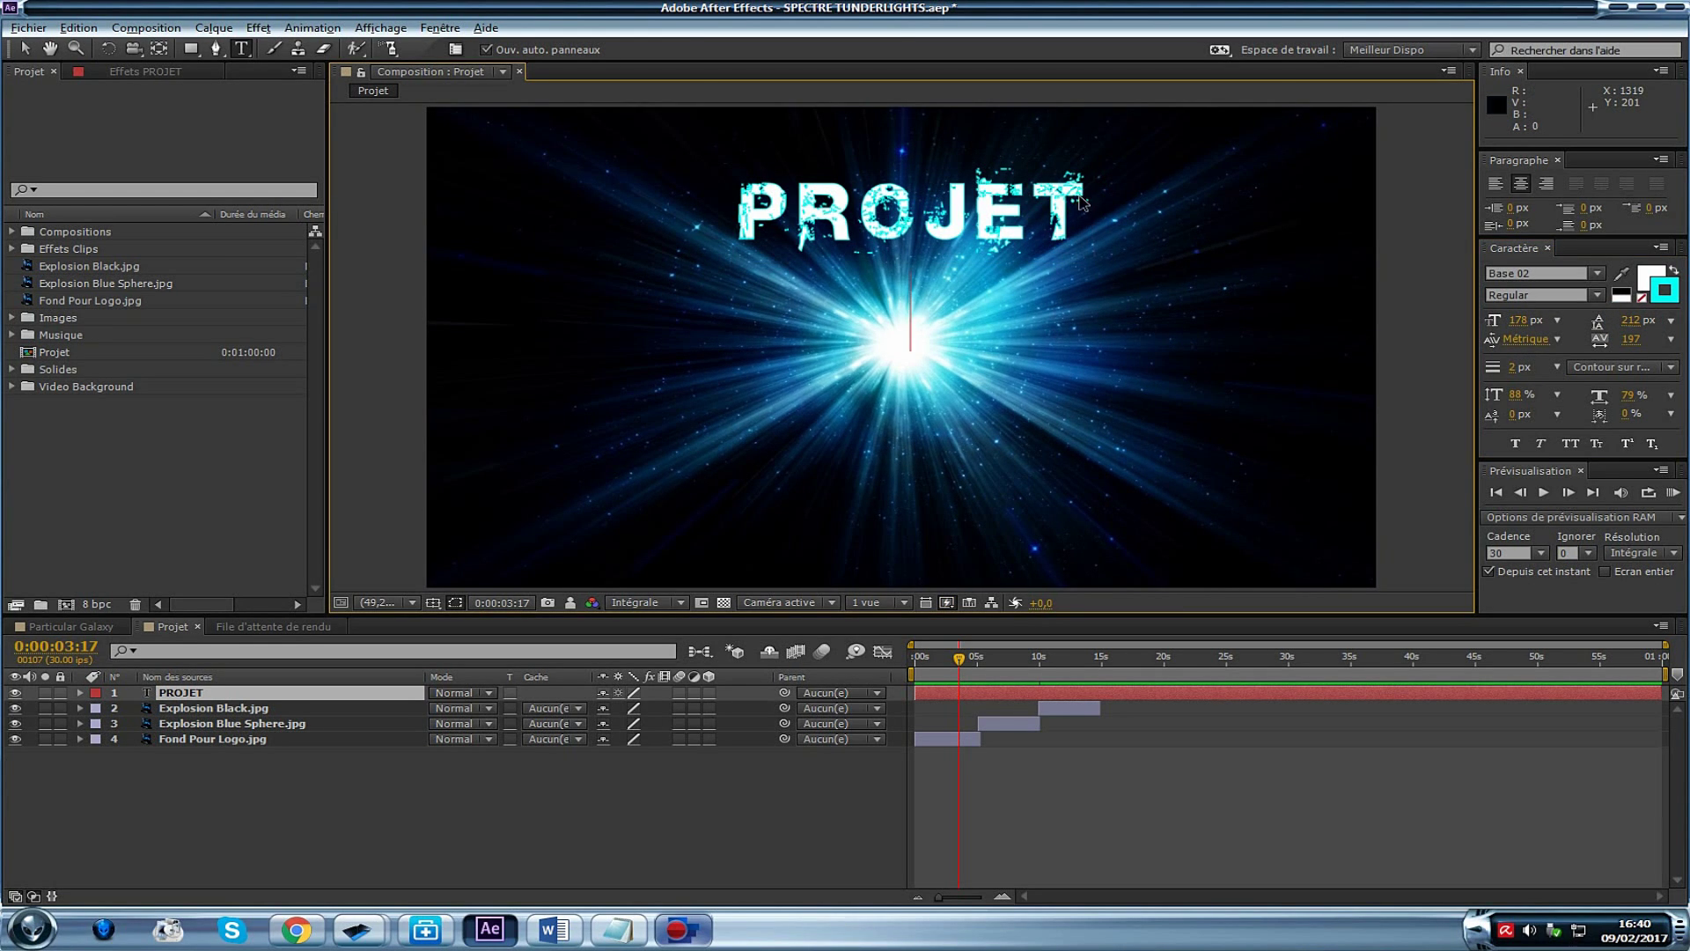
type("PRPO")
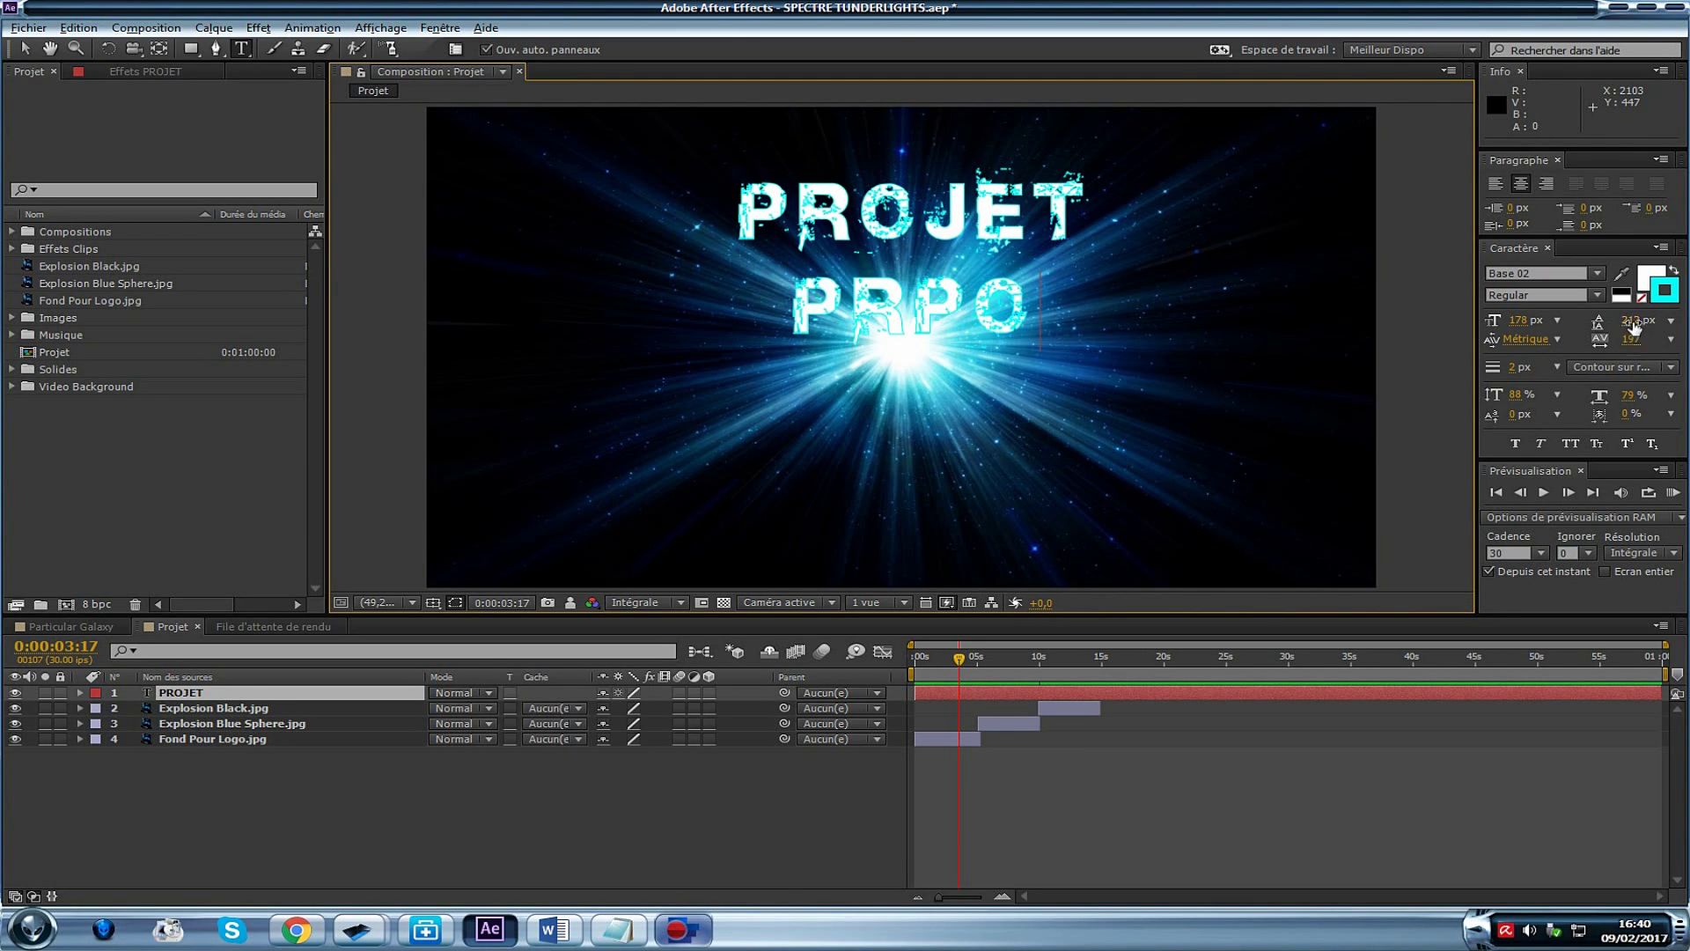
Set the leading of the two-line PROJET PRPO text to 156 px and its tracking to 219
left_click_drag(1635, 328, 1626, 254)
left_click_drag(1625, 355, 1628, 351)
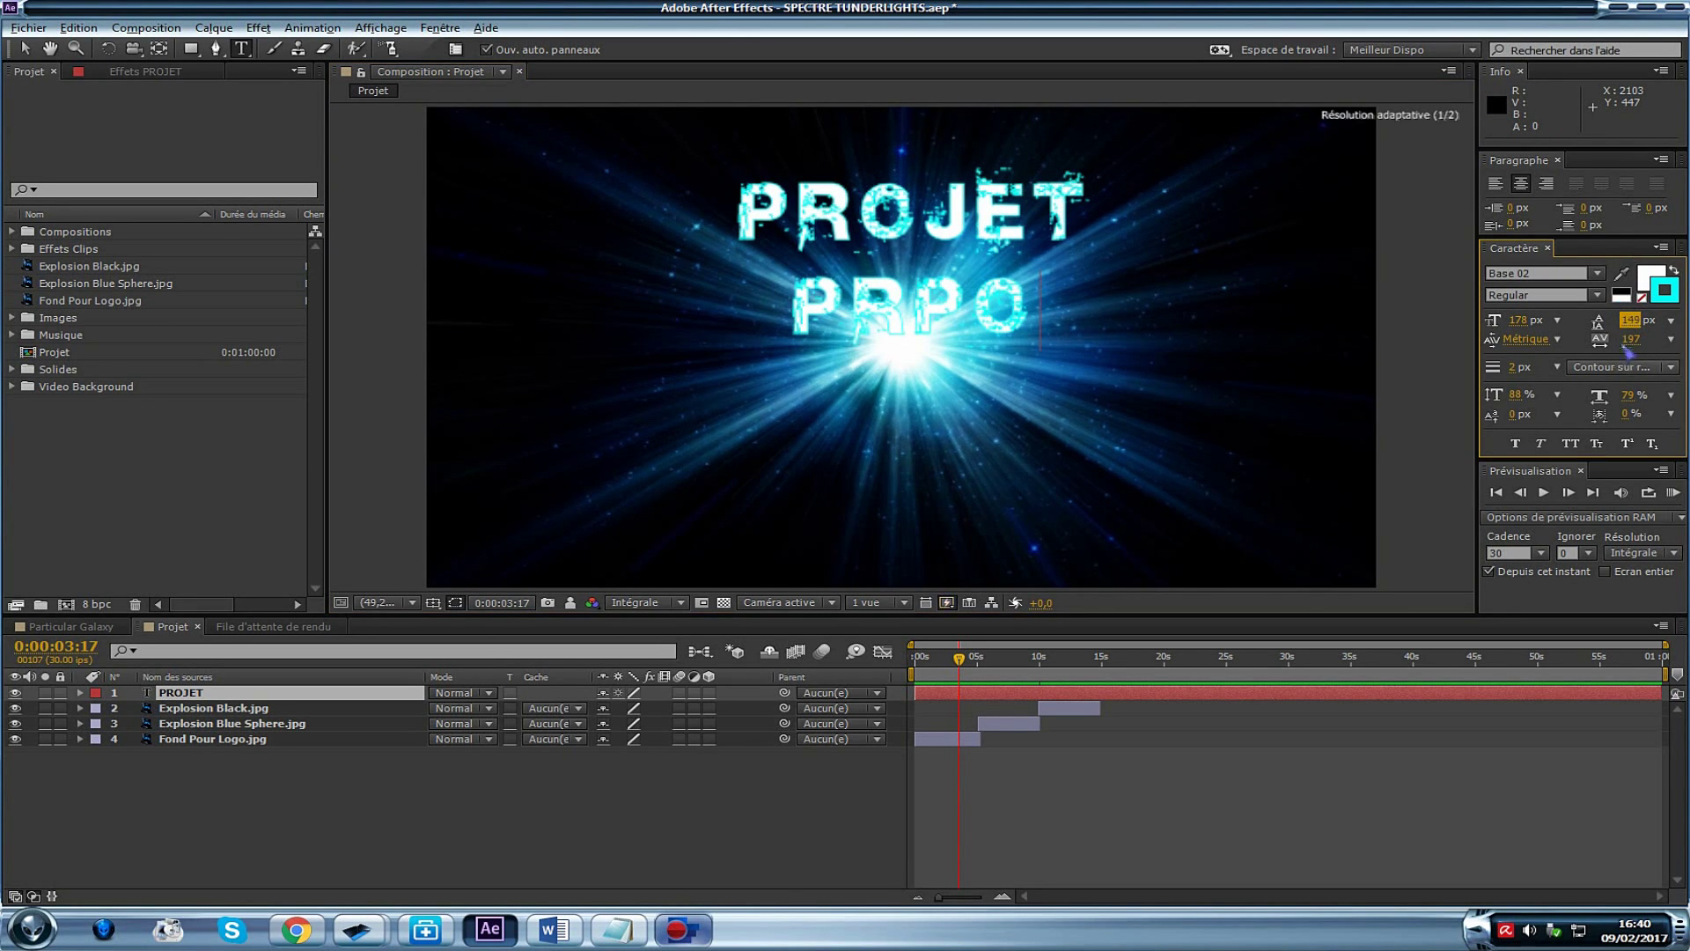
left_click(983, 318)
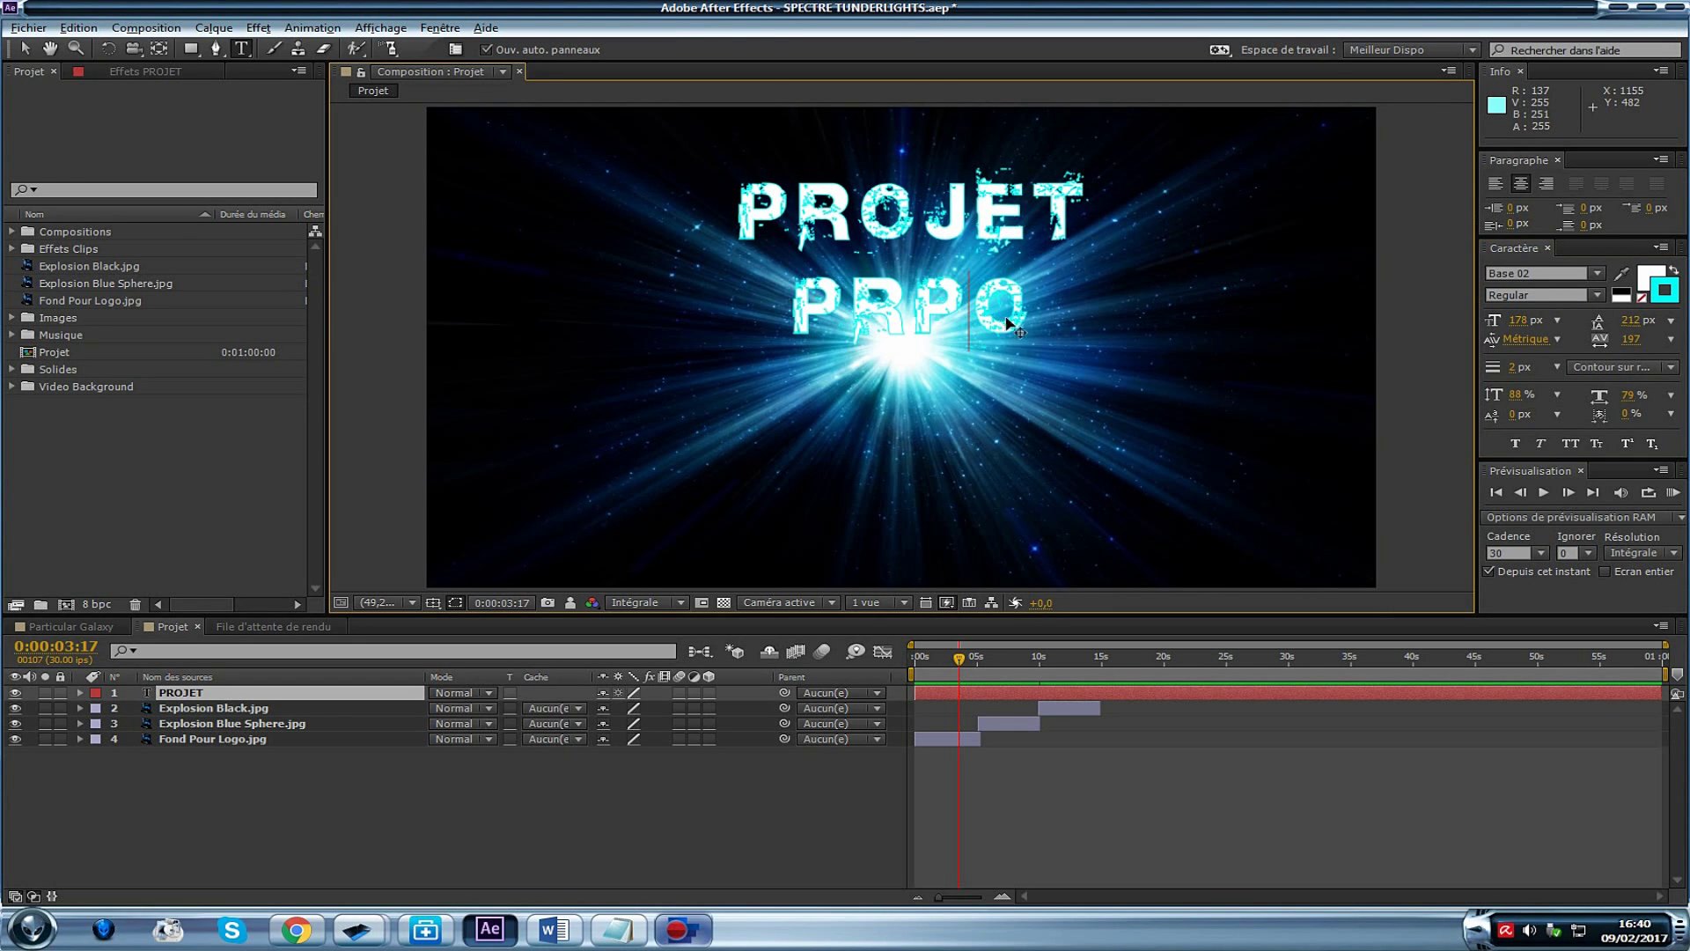
key("ctrl+a")
left_click_drag(1631, 345, 1632, 326)
mouse_move(1633, 320)
left_mouse_down()
mouse_move(1635, 298)
mouse_move(1637, 412)
mouse_move(1633, 343)
left_mouse_up()
Try a 5 px stroke width on the selected text and settle on 1 px, checking the stroke order setting
left_click(1518, 369)
type("5")
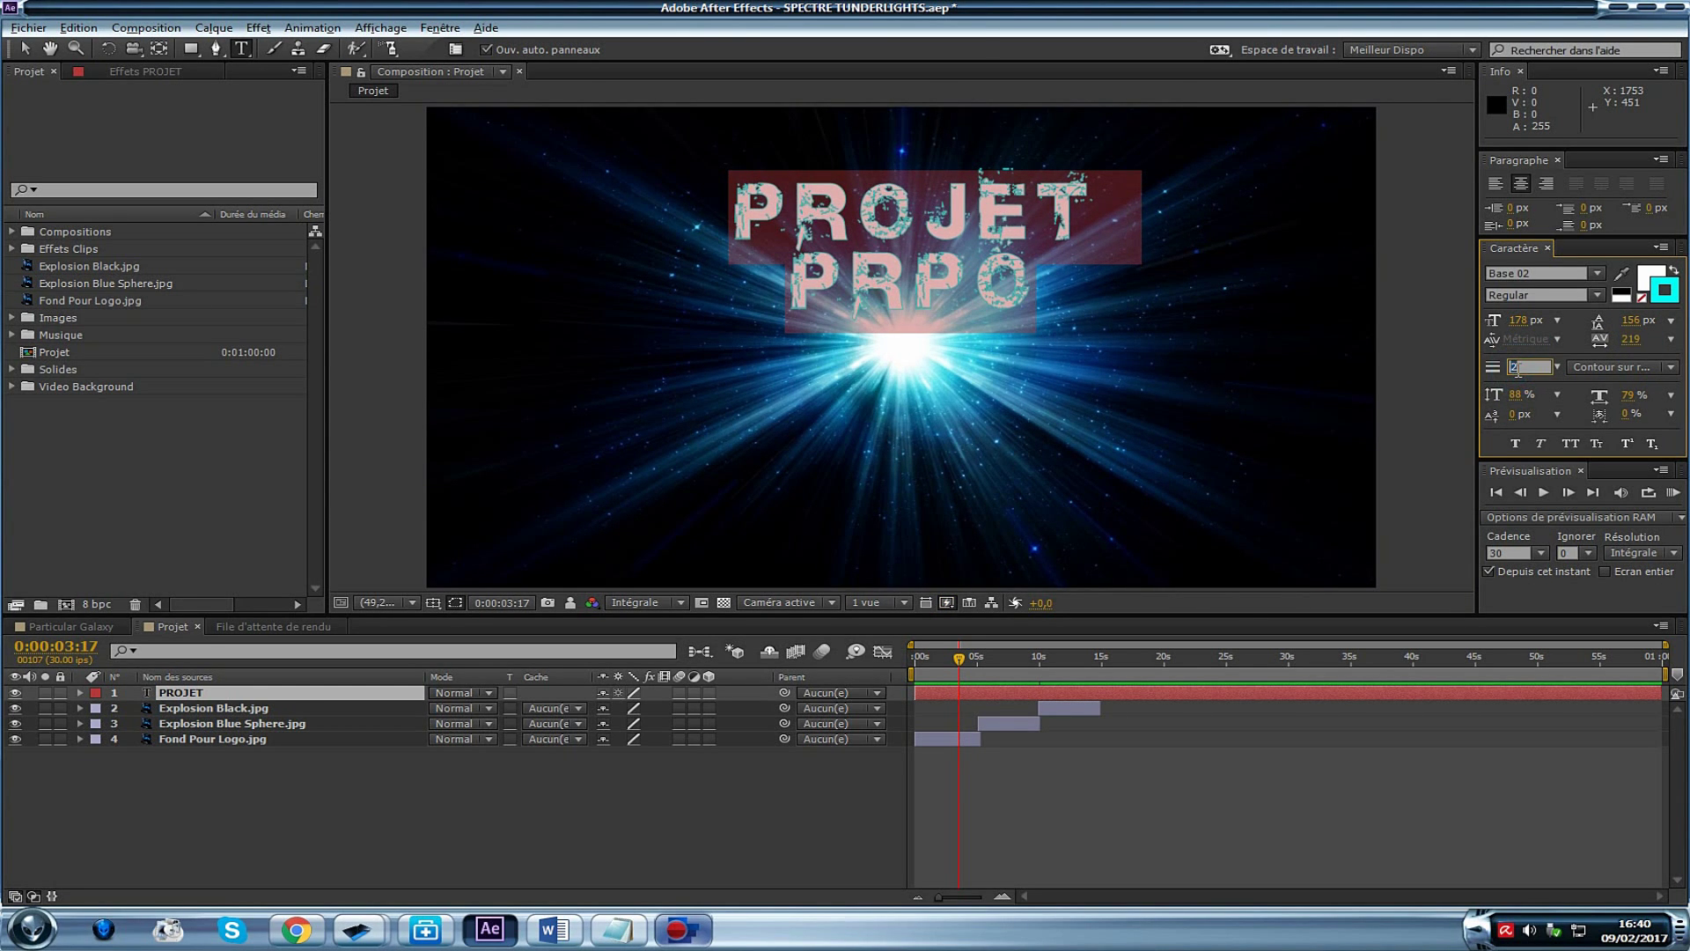
key("Return")
left_click(1516, 369)
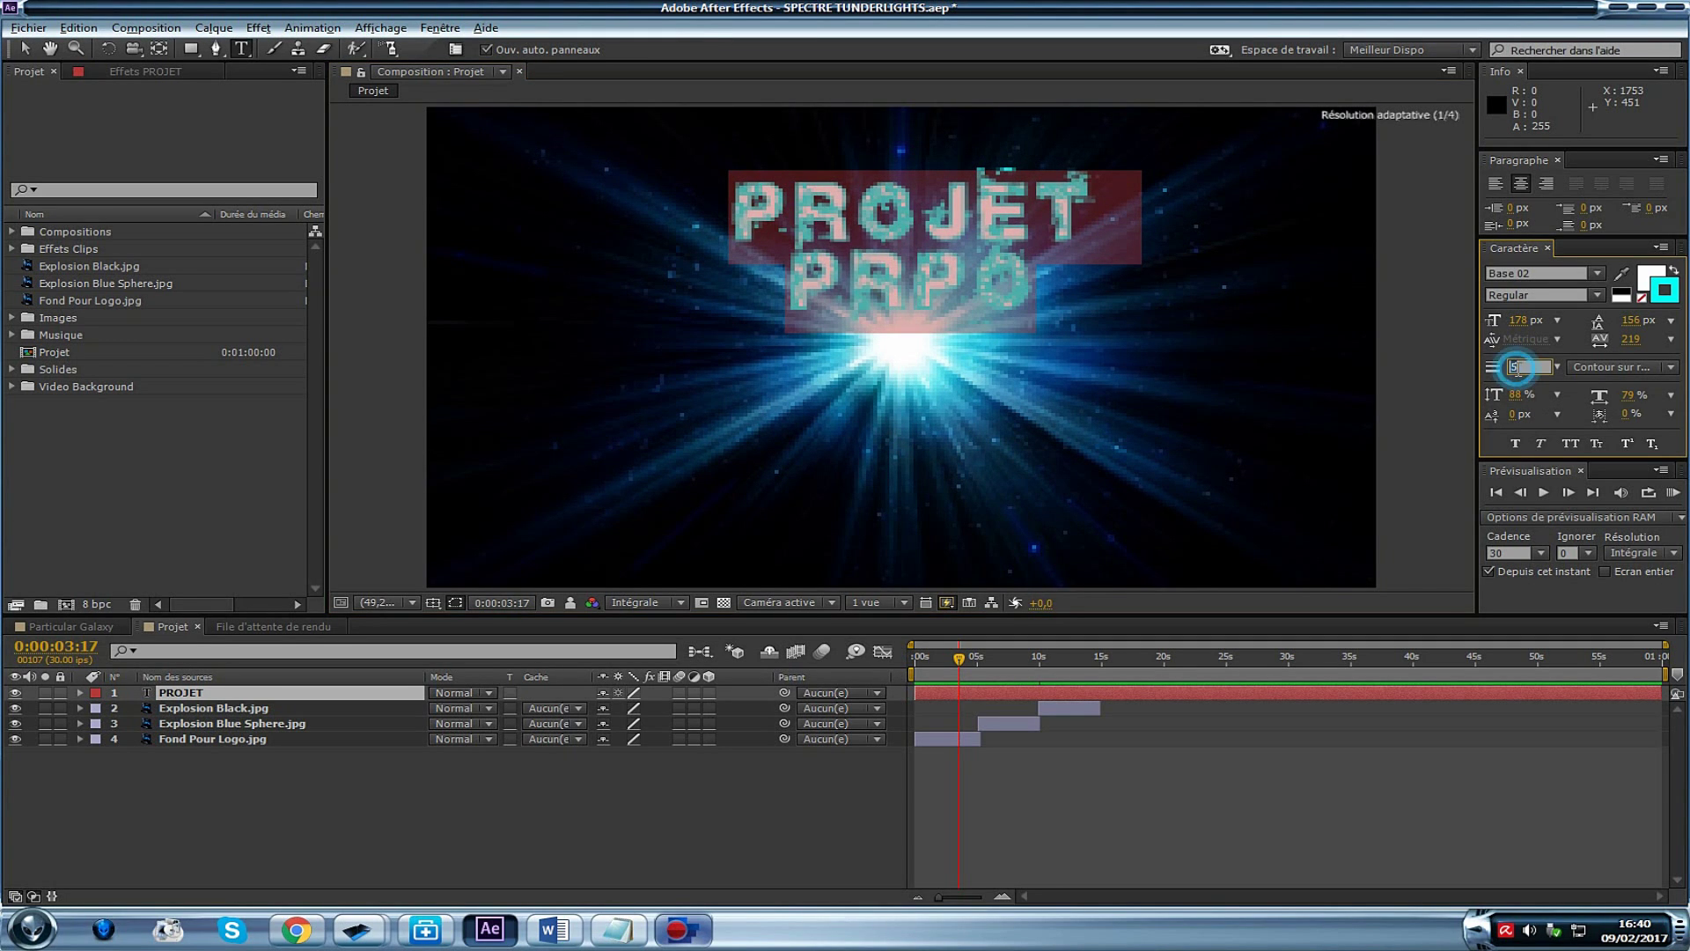
type("1")
key("Return")
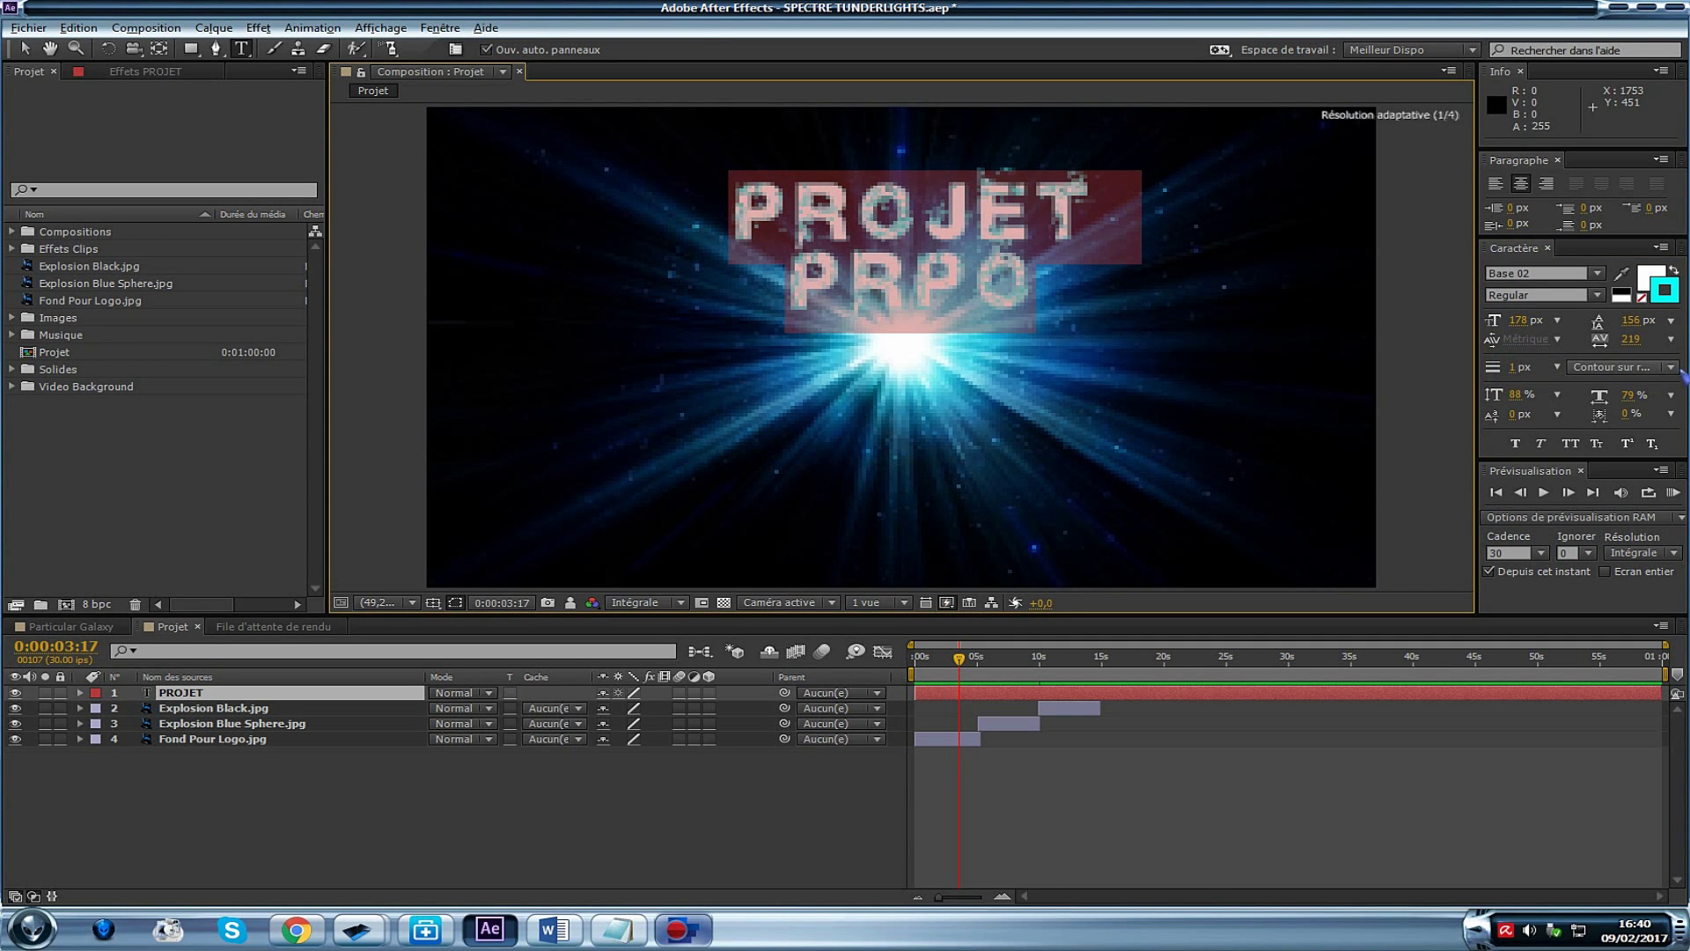
left_click(1650, 367)
left_click(1590, 366)
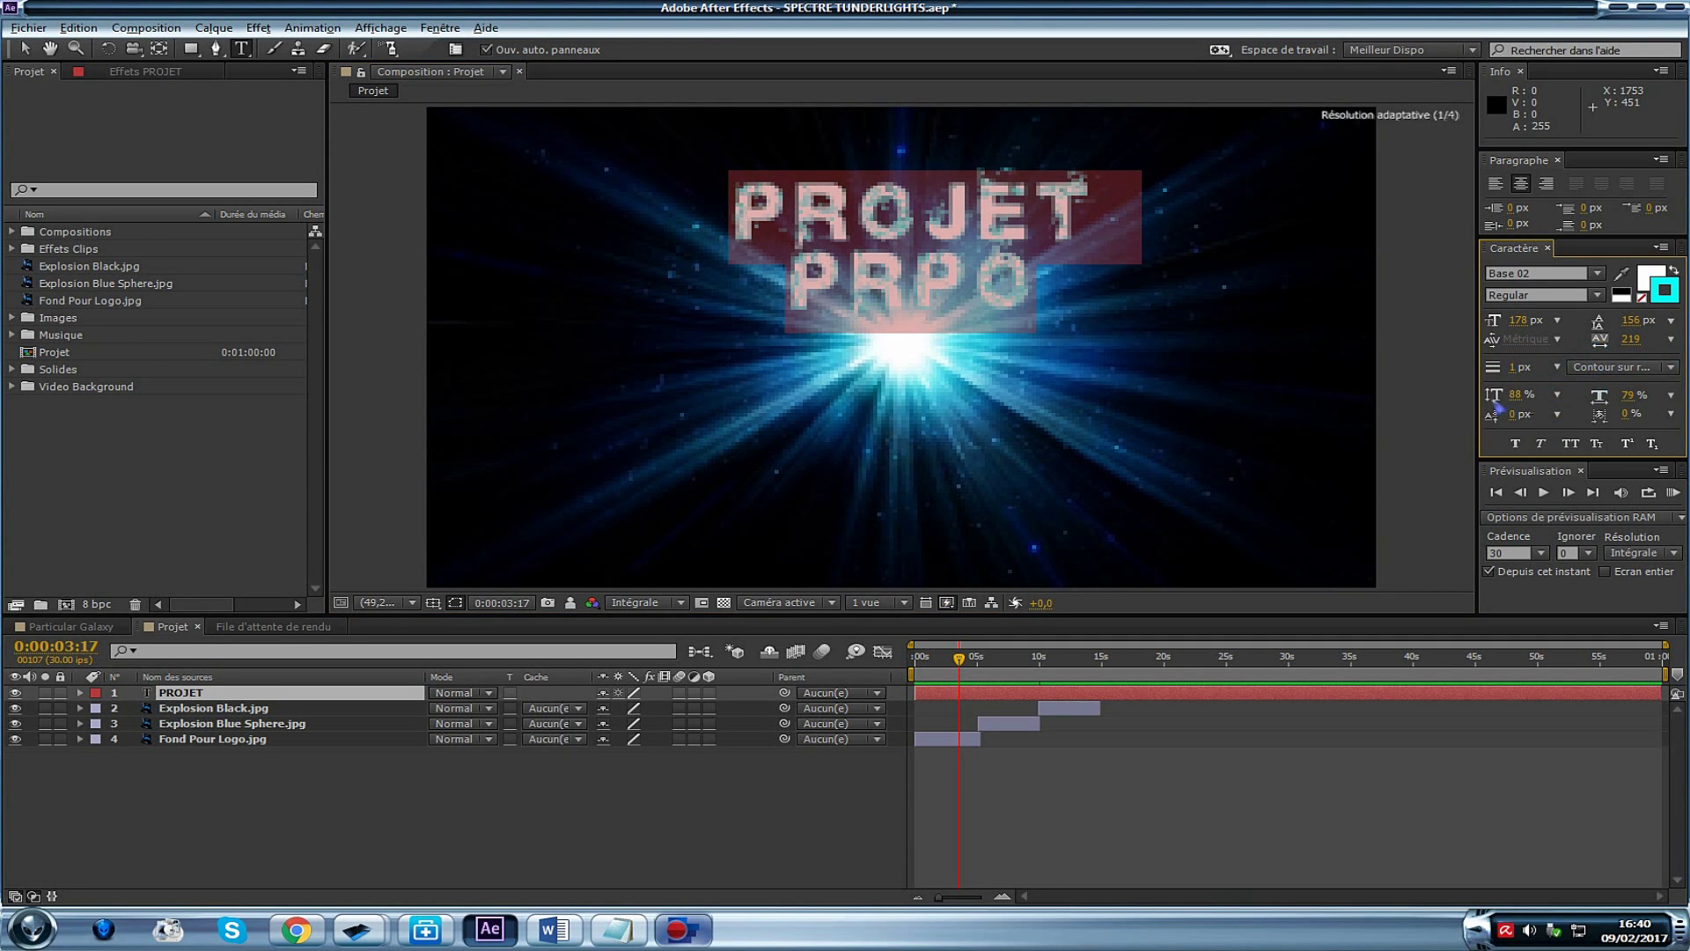
Set the text's vertical scale to 91% and its horizontal scale to 85%, keeping both lines selected
left_click(1514, 396)
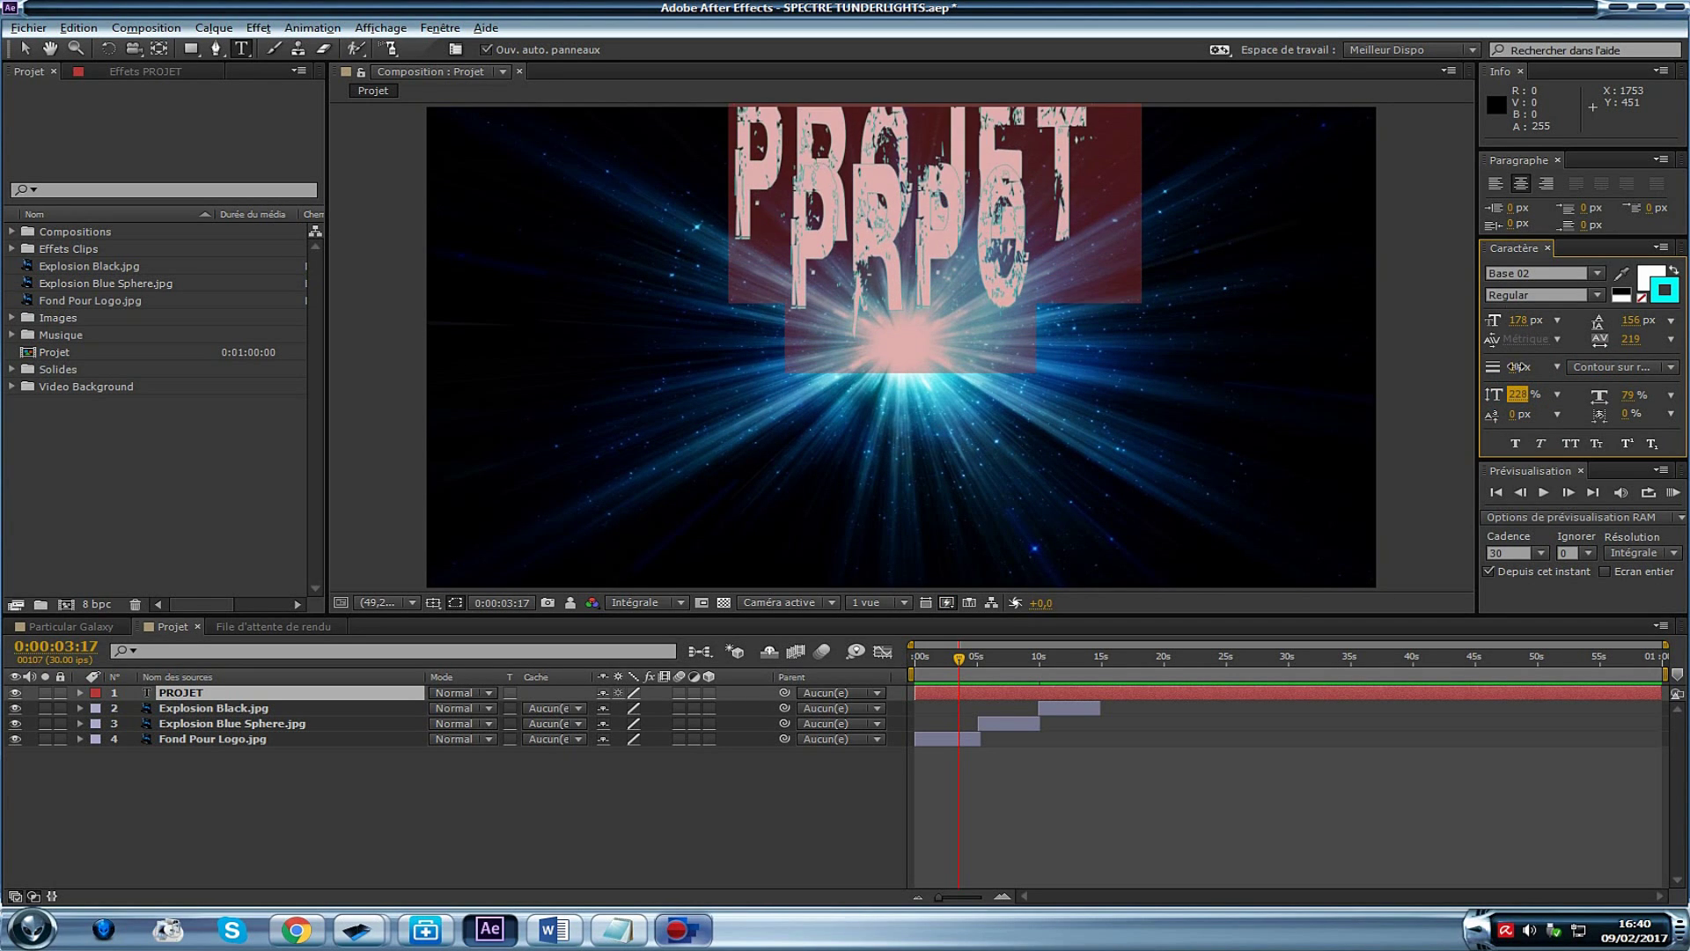
left_click_drag(1518, 393, 1514, 394)
mouse_move(1627, 396)
left_mouse_down()
mouse_move(1685, 401)
mouse_move(1637, 418)
mouse_move(1639, 395)
left_mouse_up()
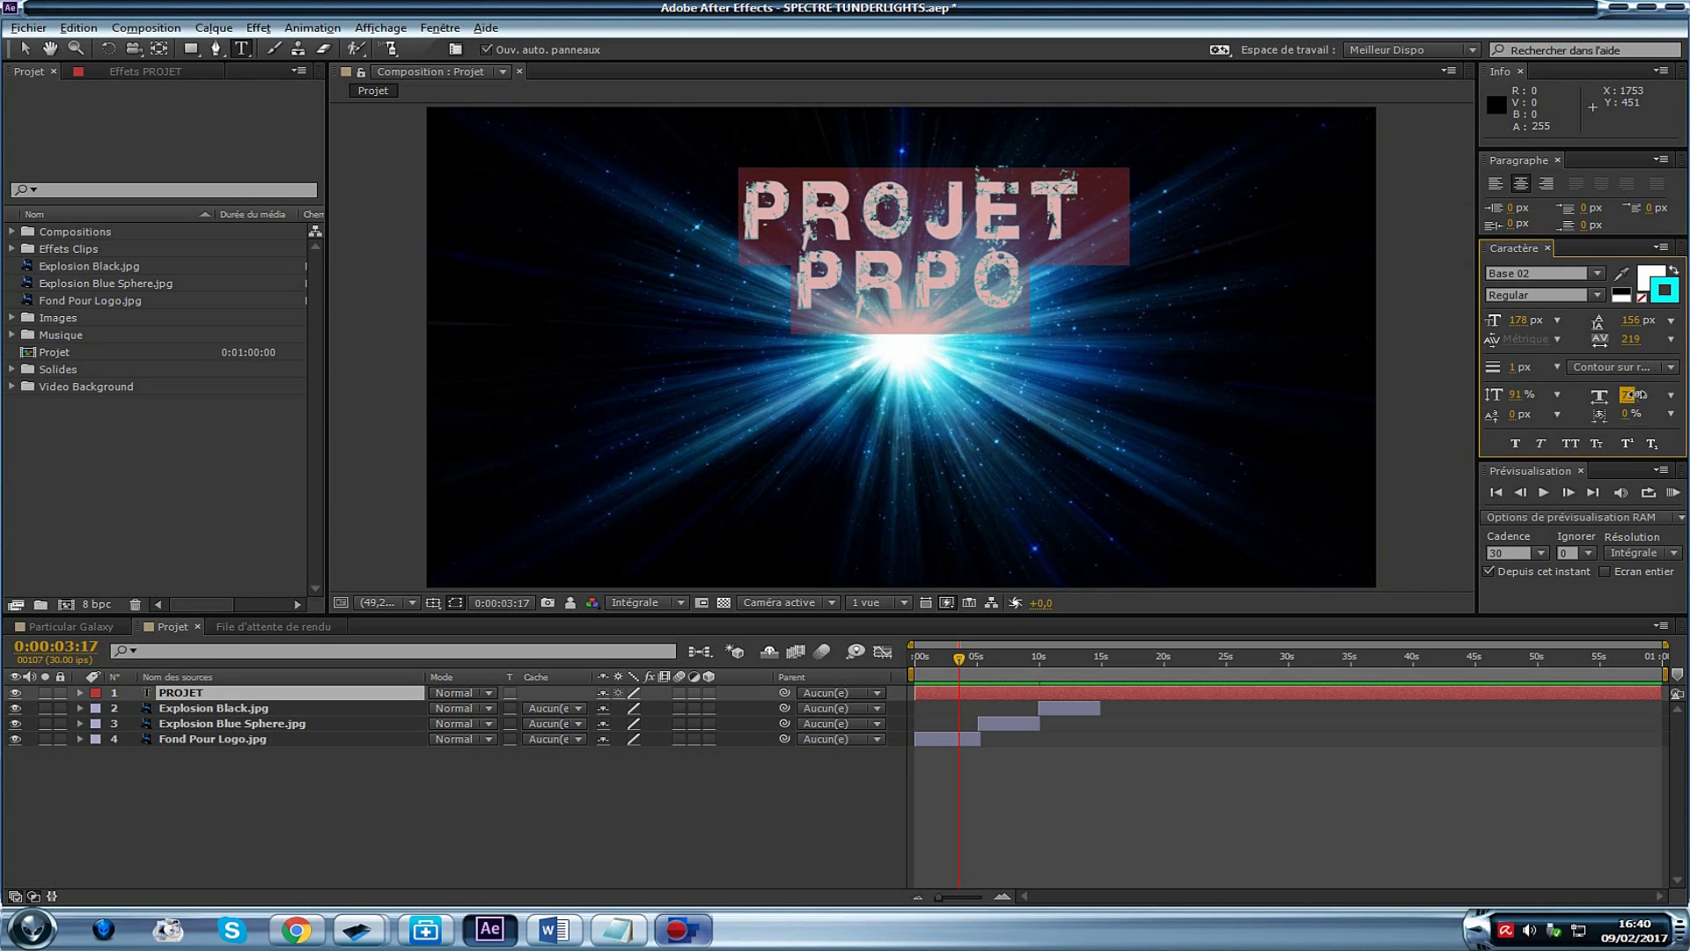
left_click_drag(1561, 437, 1551, 439)
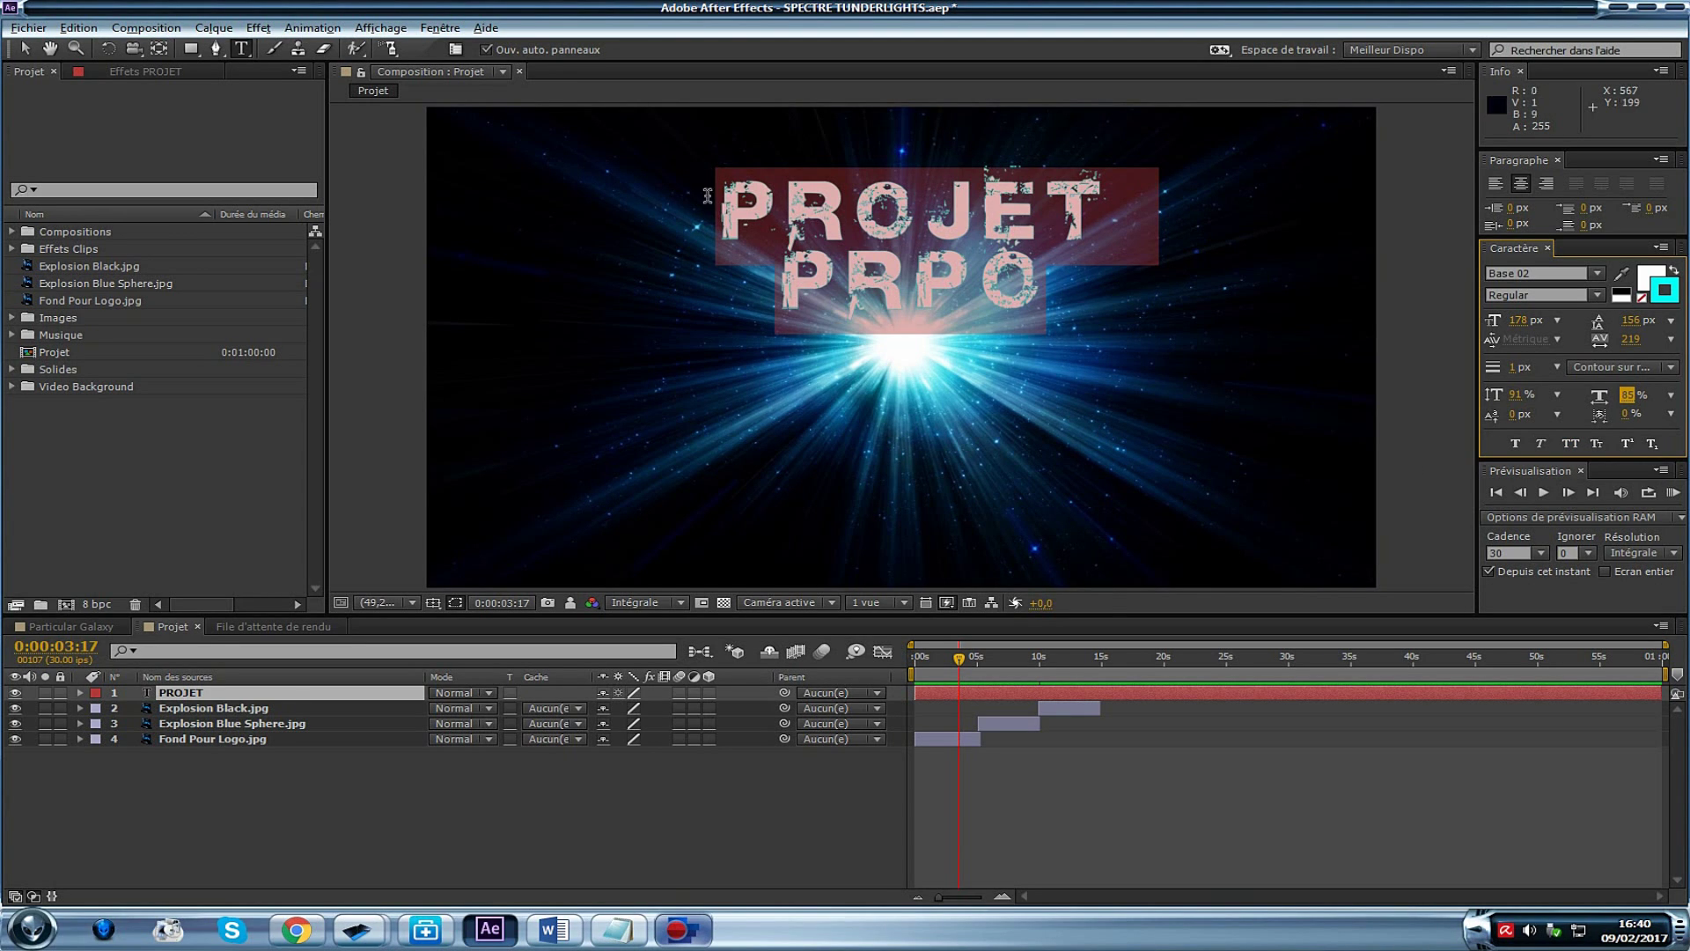
left_click(981, 222)
left_click_drag(1025, 301, 735, 223)
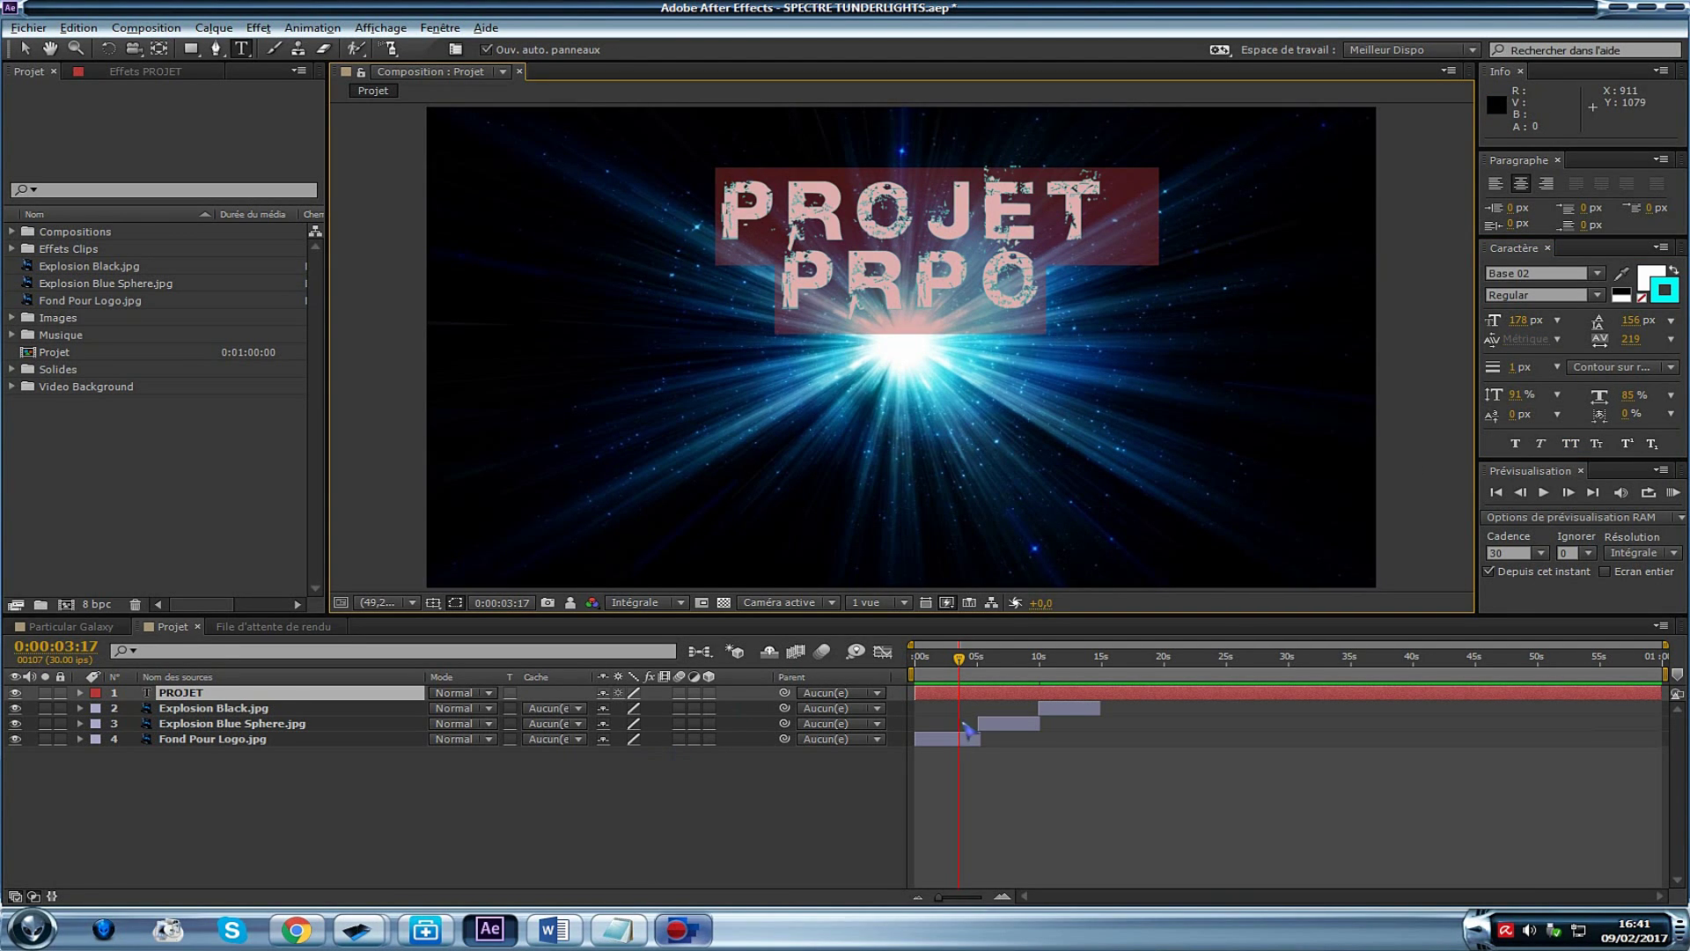
Animate the text layer's opacity from 0% at 0:00:03:17 to 100% at about 5 seconds and scrub through the fade
left_click(80, 693)
left_click(99, 724)
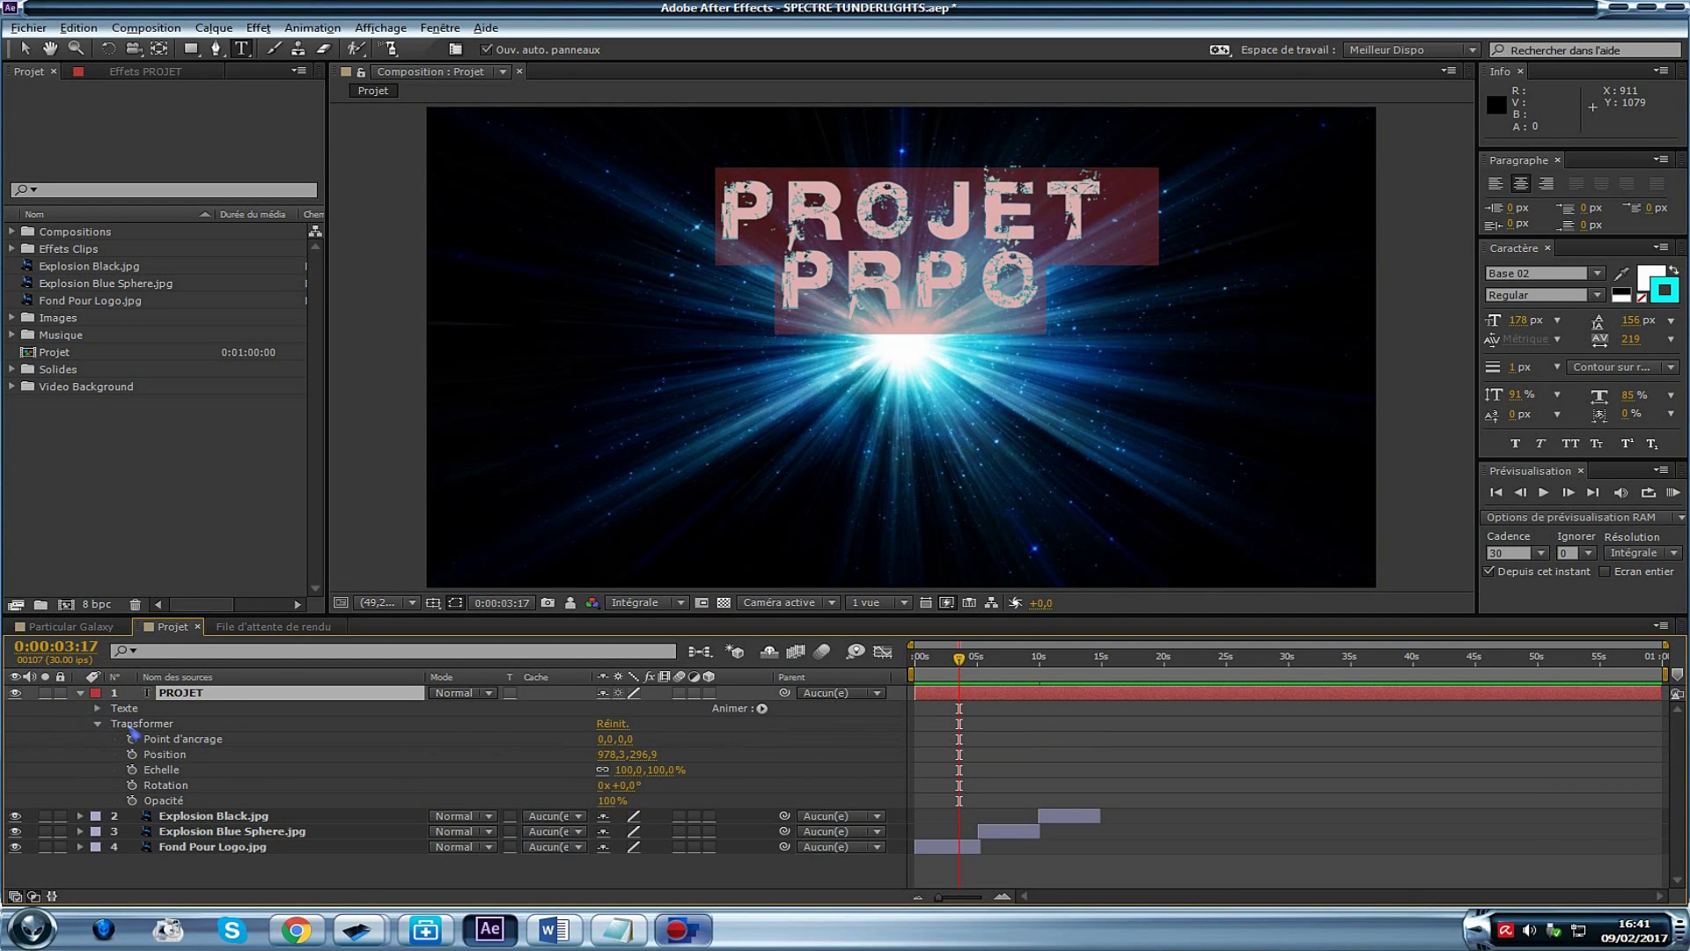
left_click(132, 800)
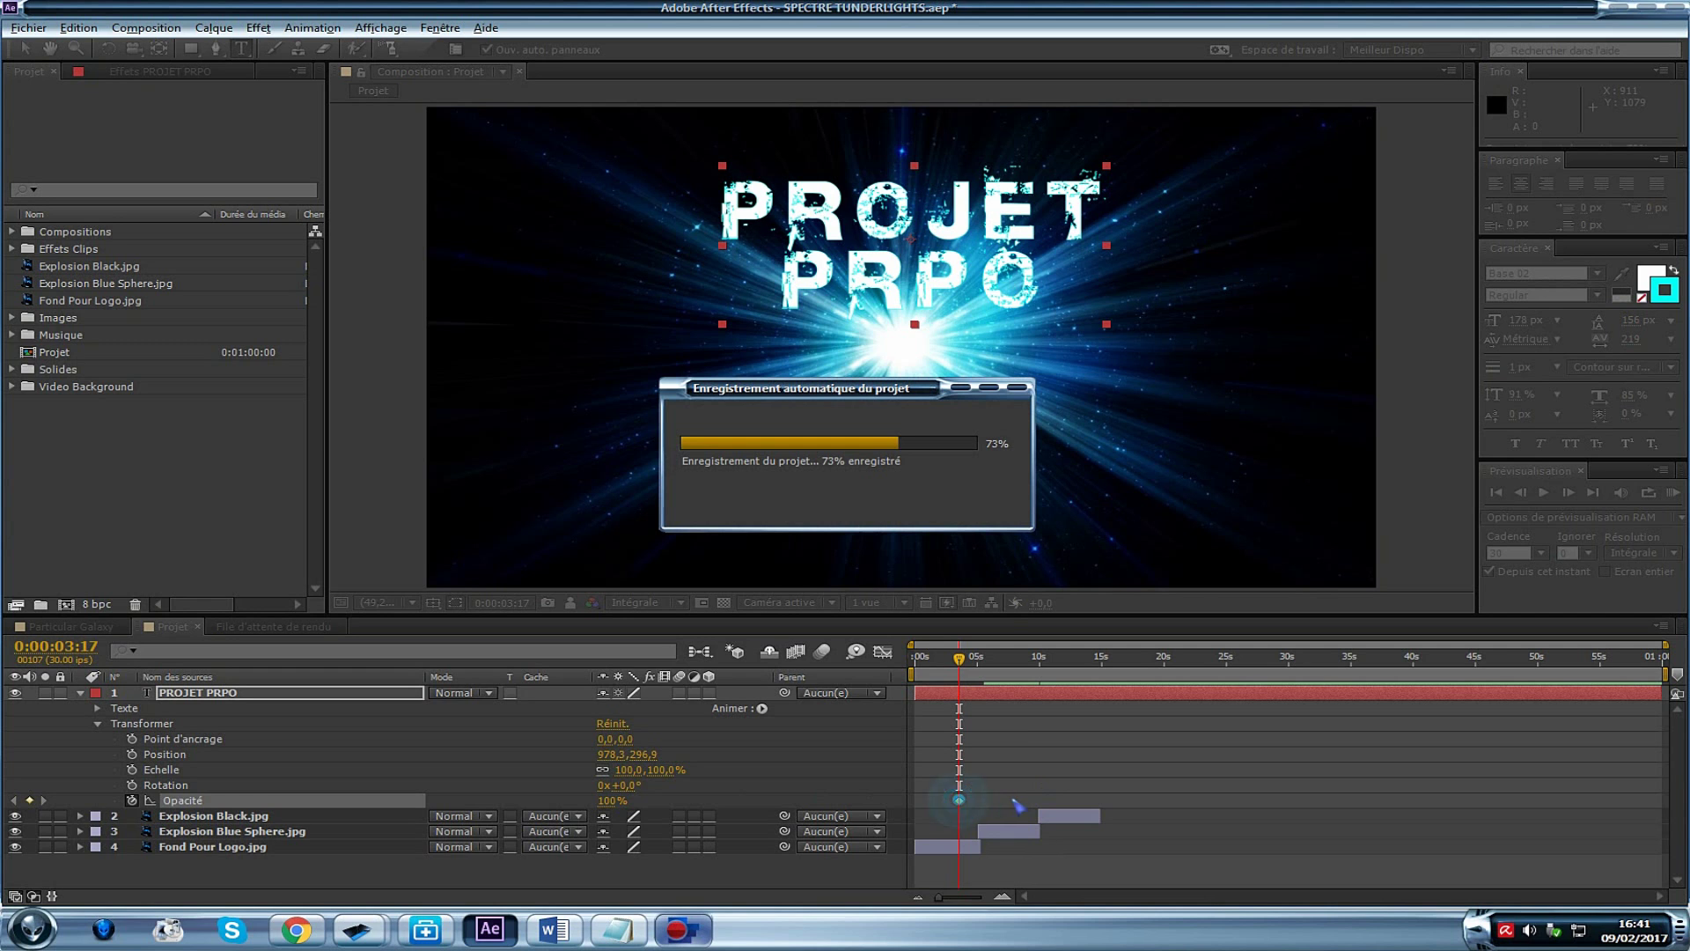
left_click(956, 800)
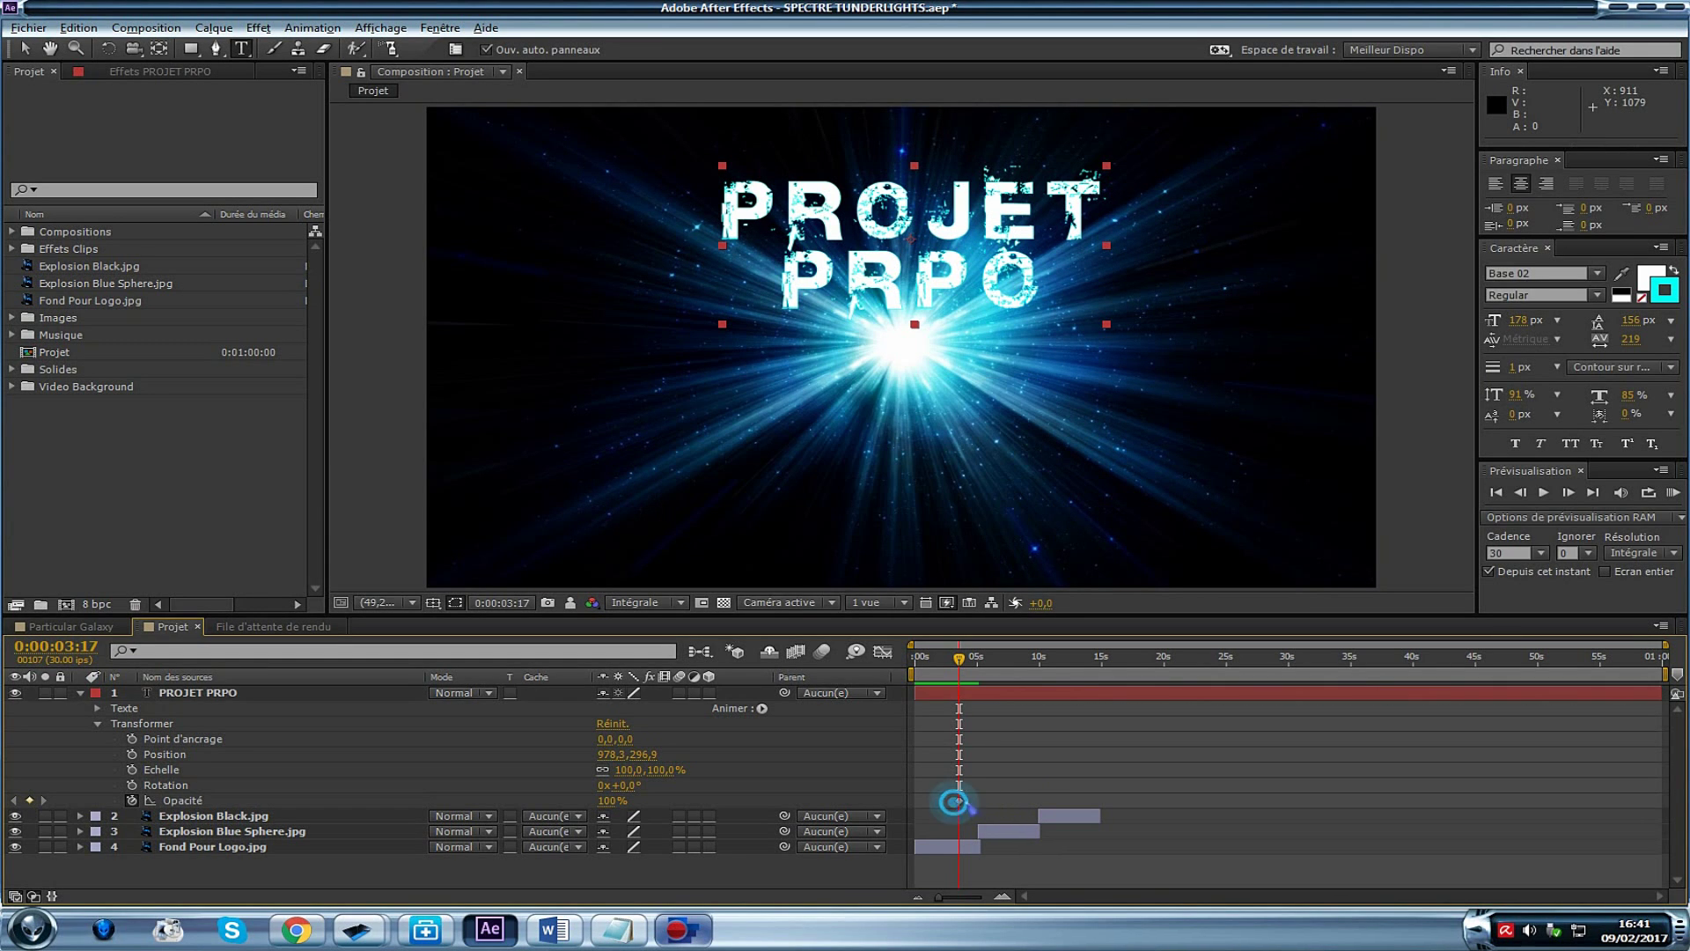
left_click_drag(956, 801, 985, 802)
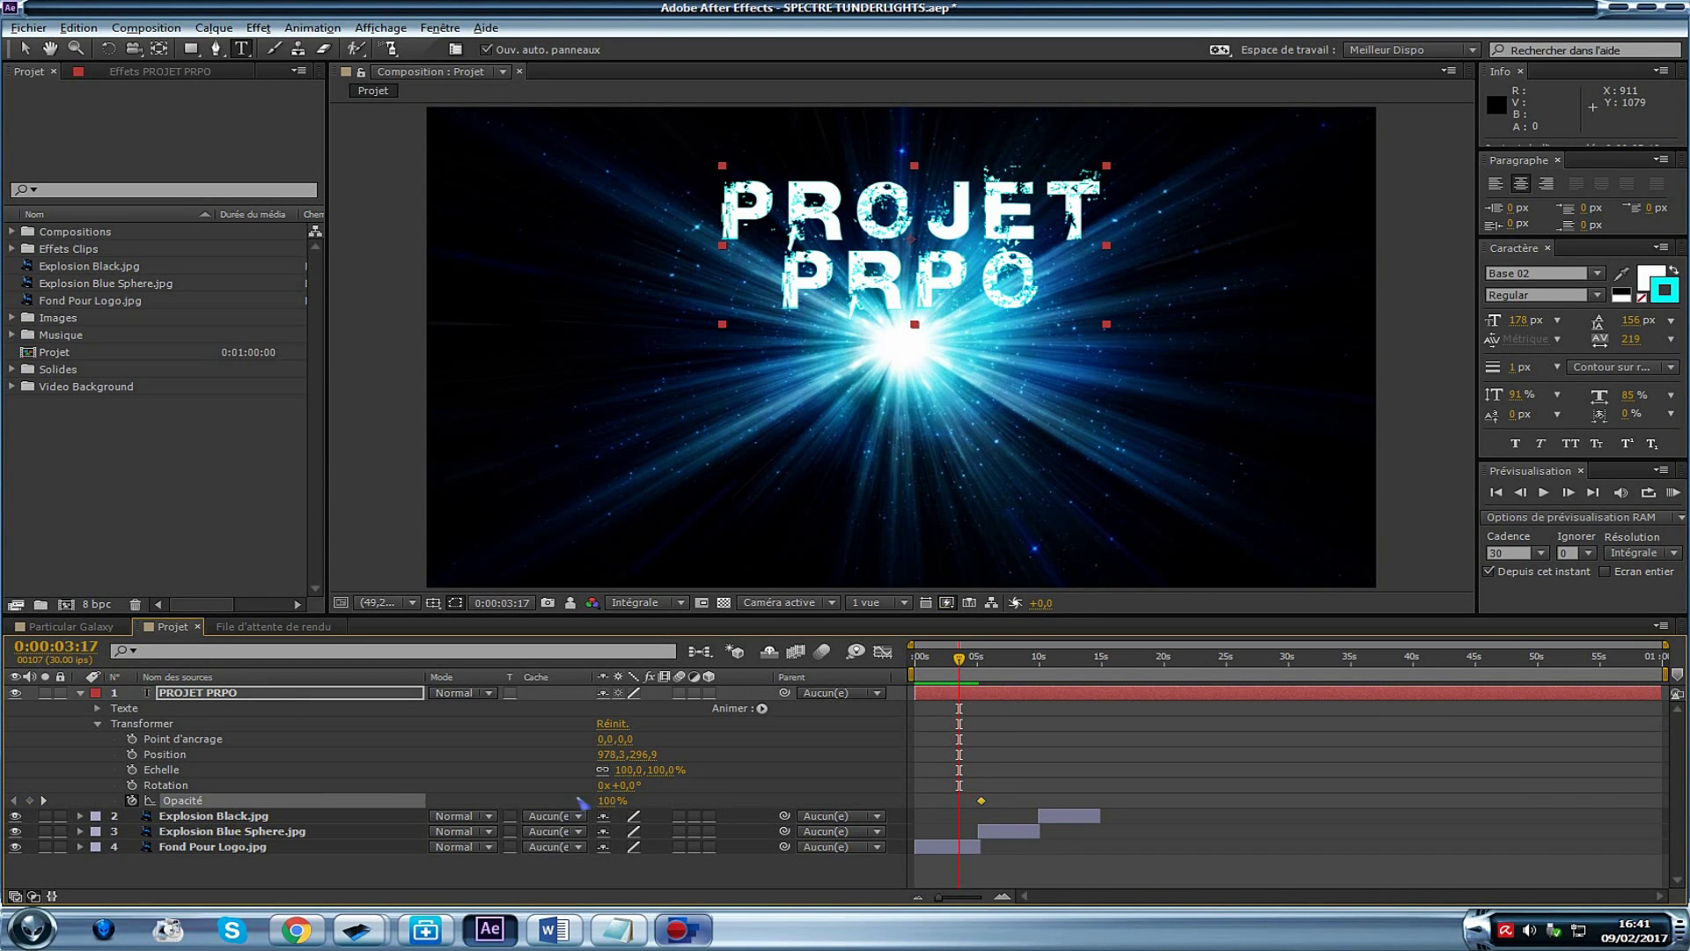
left_click_drag(606, 801, 382, 791)
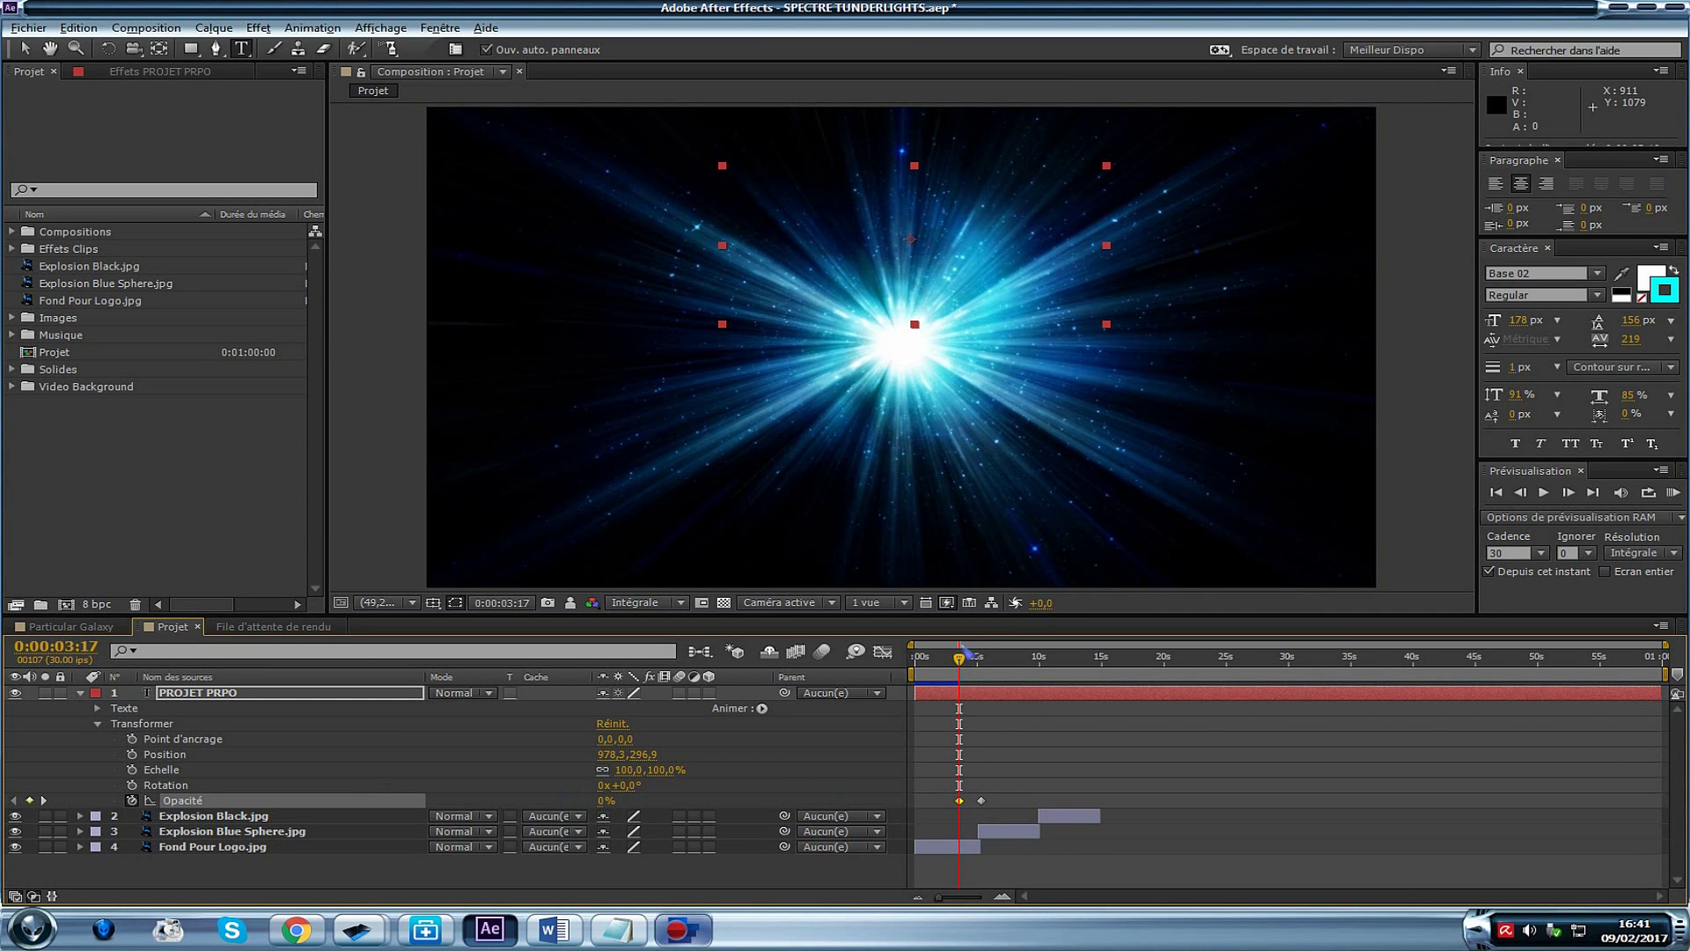
left_click_drag(966, 652, 1001, 719)
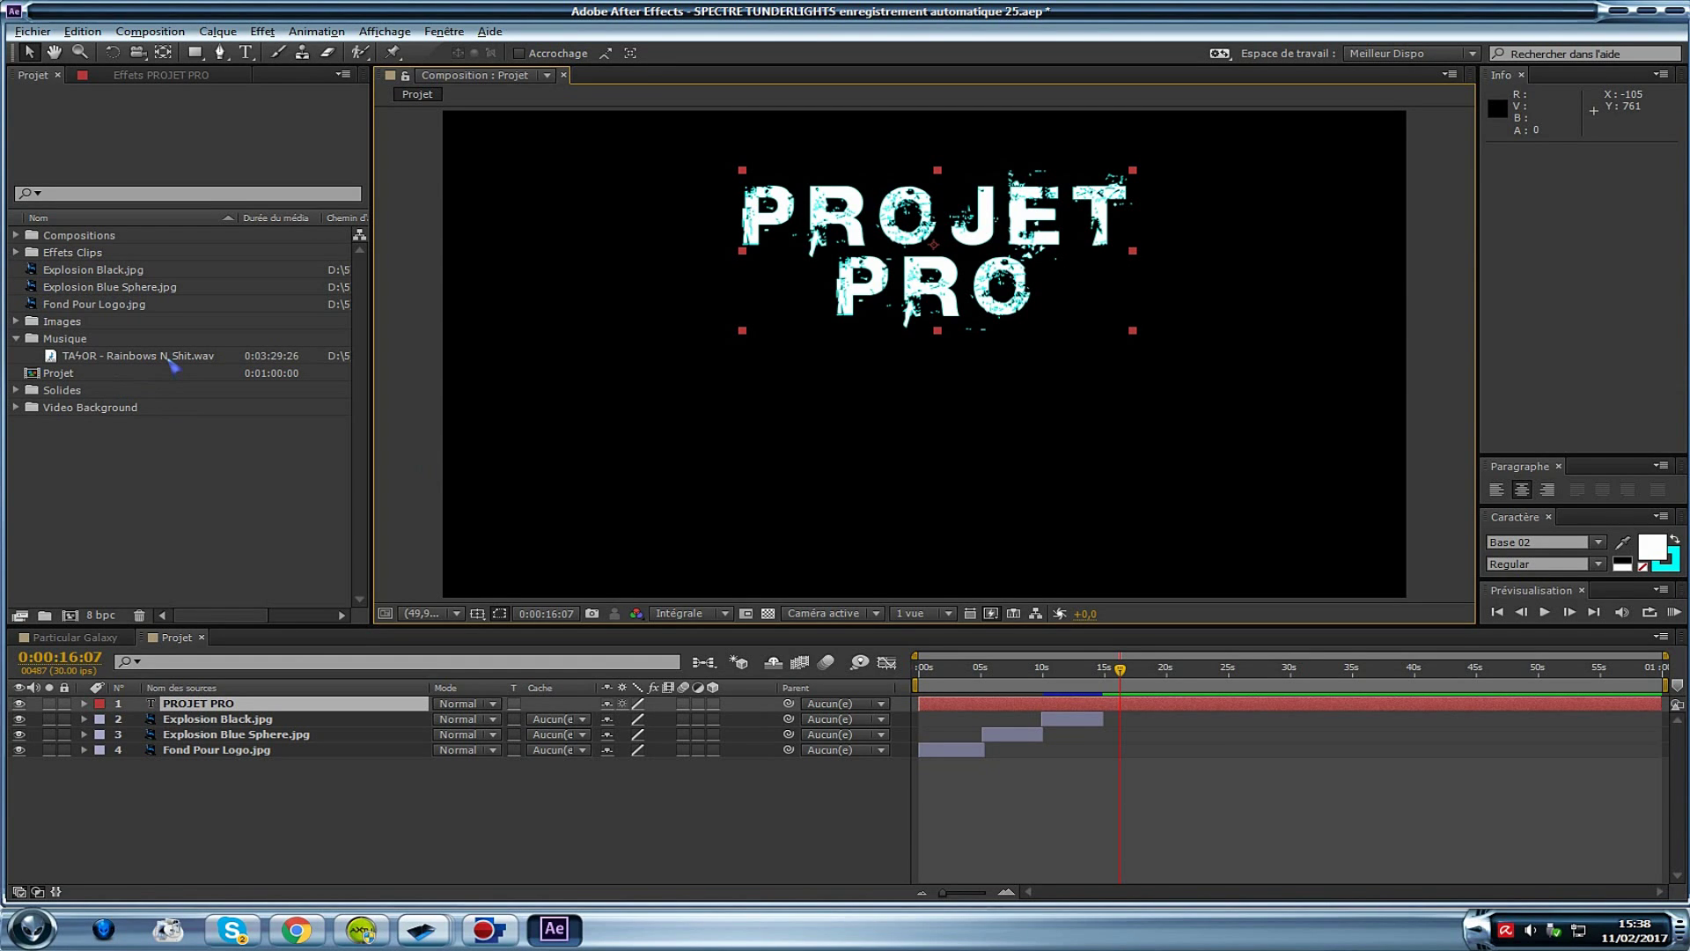
Add the Rainbows N Shit.wav track from the Musique folder as the lowest timeline layer and expand it
left_click(490, 804)
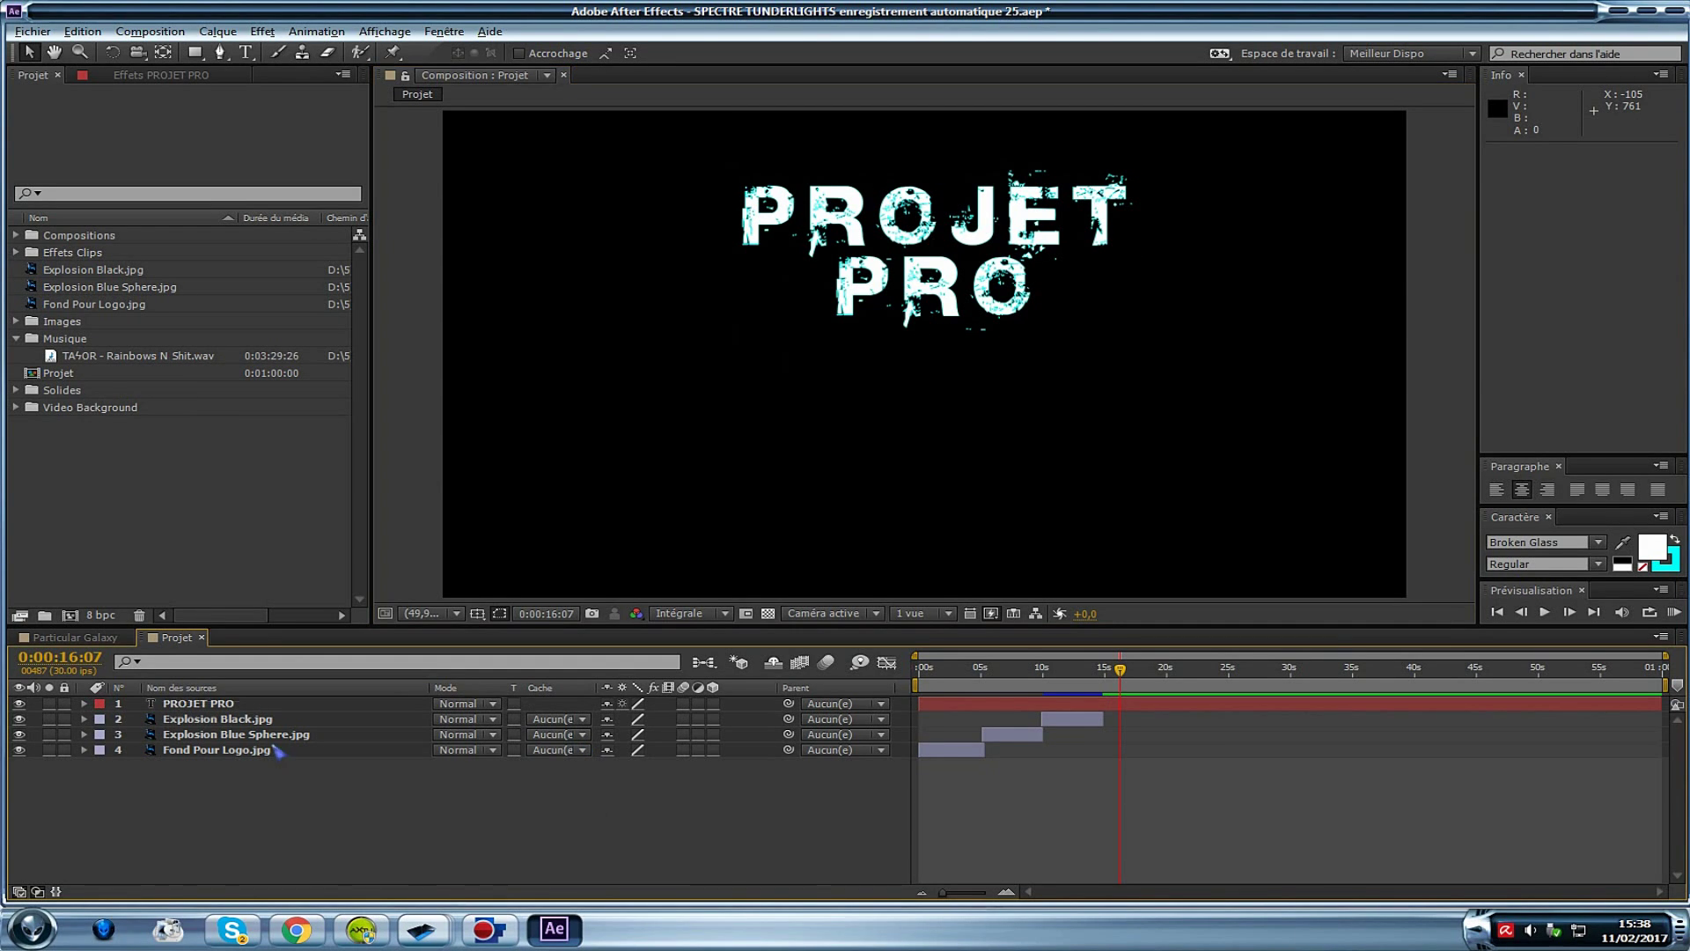
left_click(158, 356)
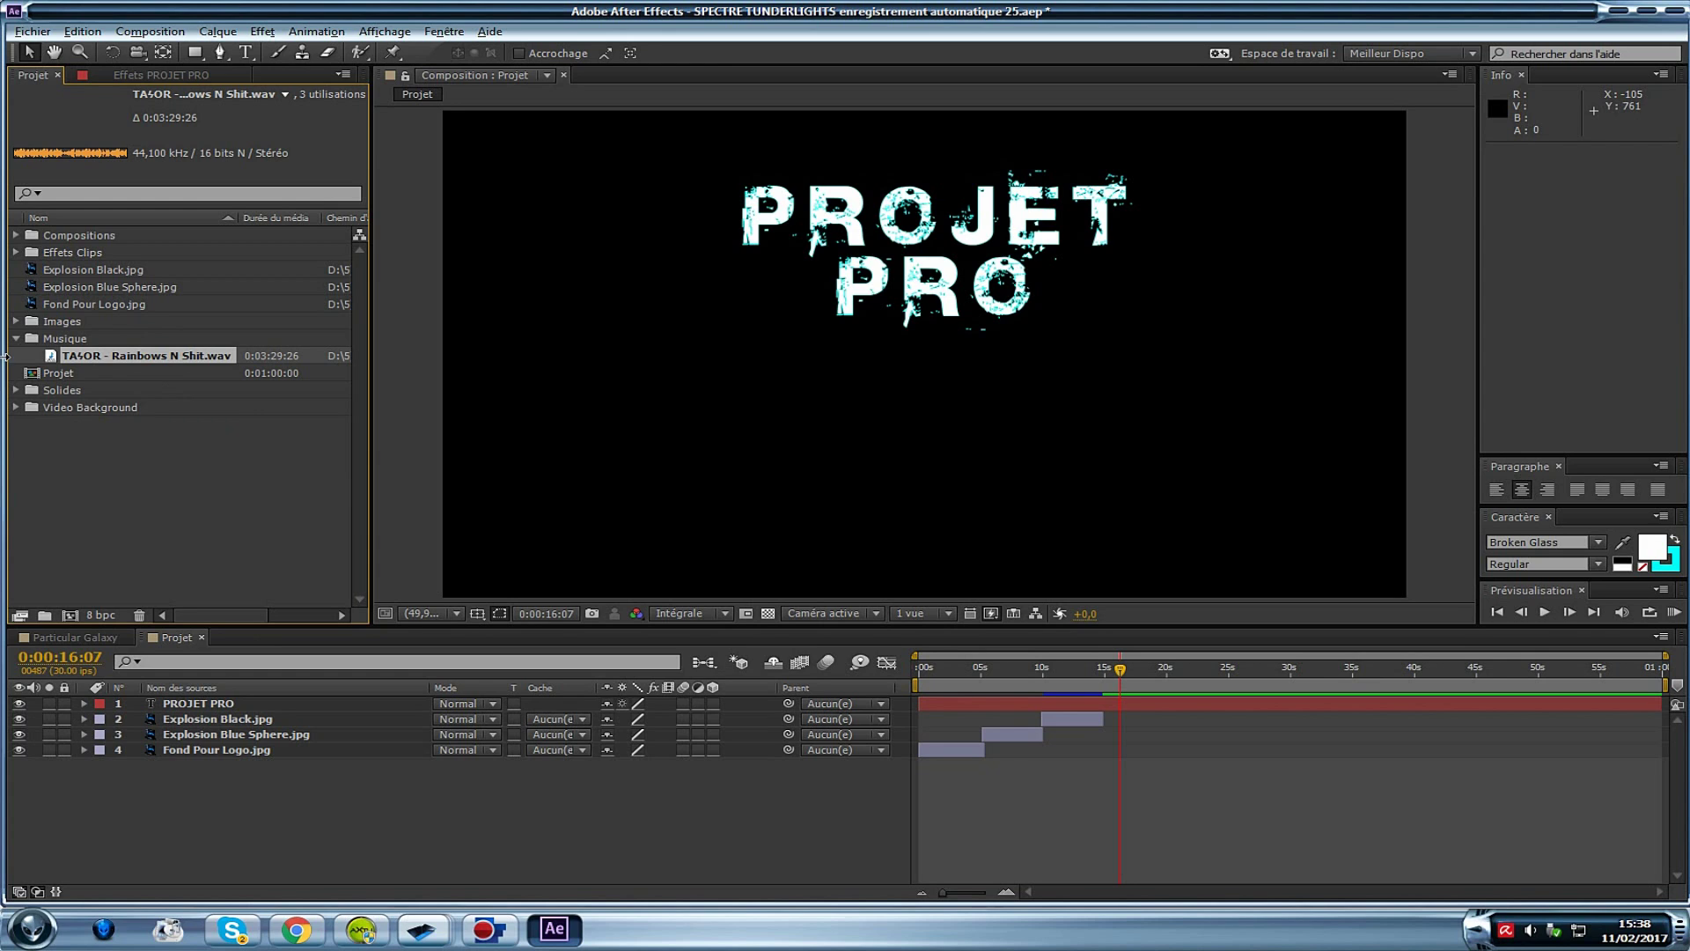
left_click_drag(165, 359, 480, 804)
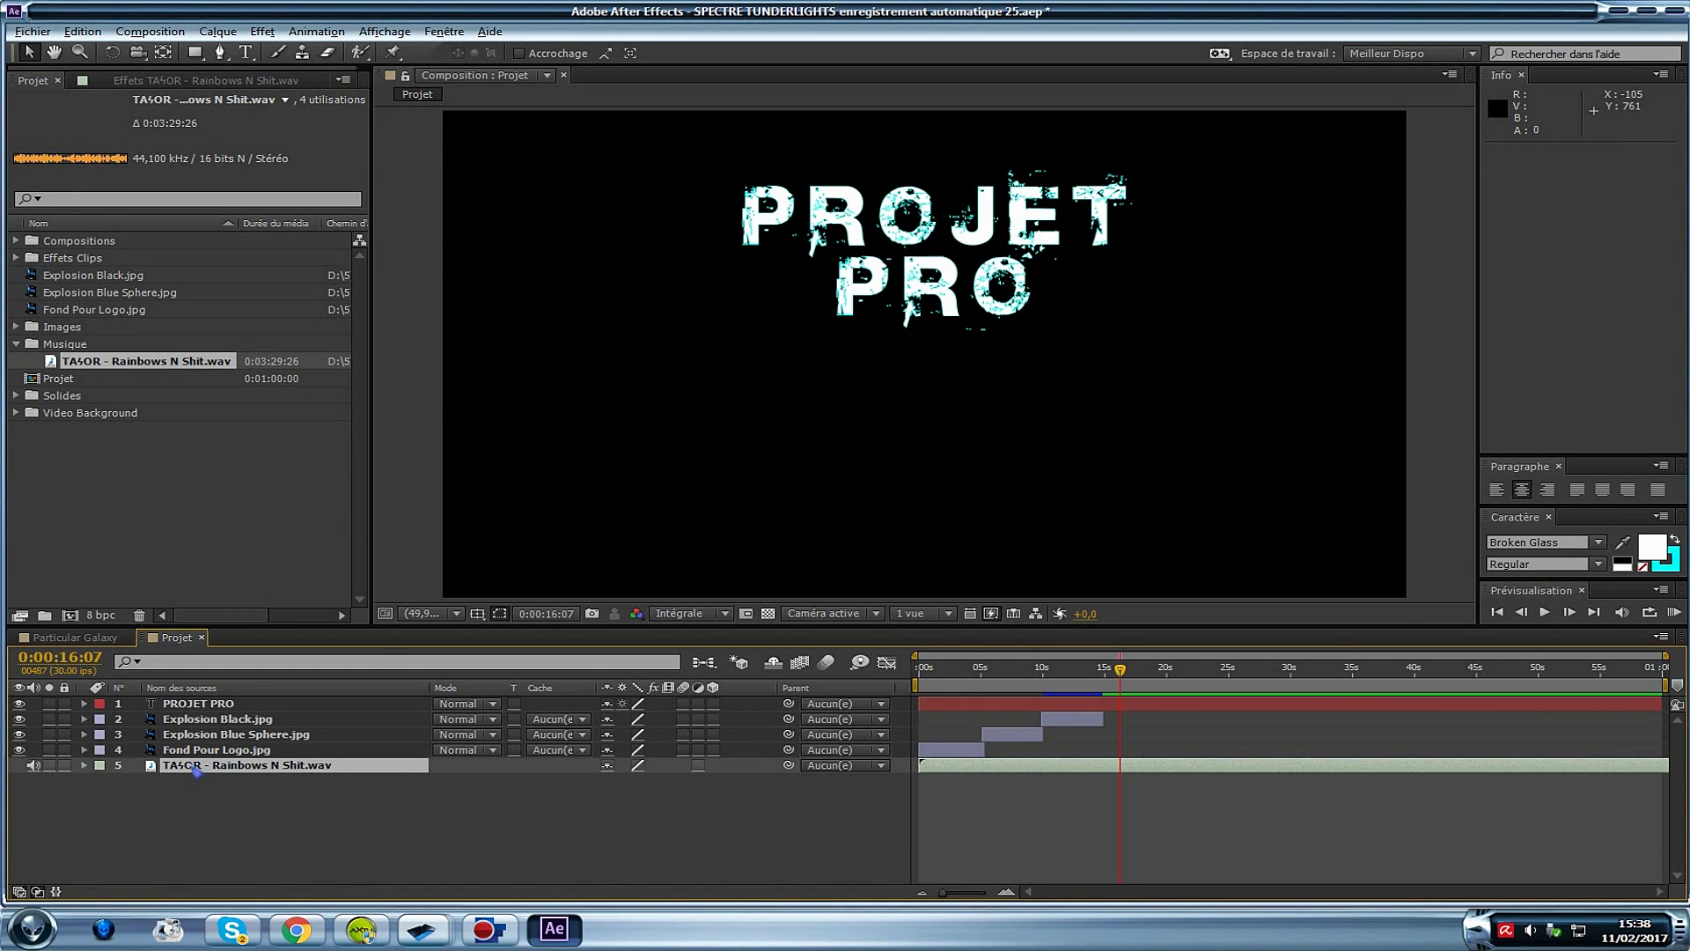
left_click(85, 765)
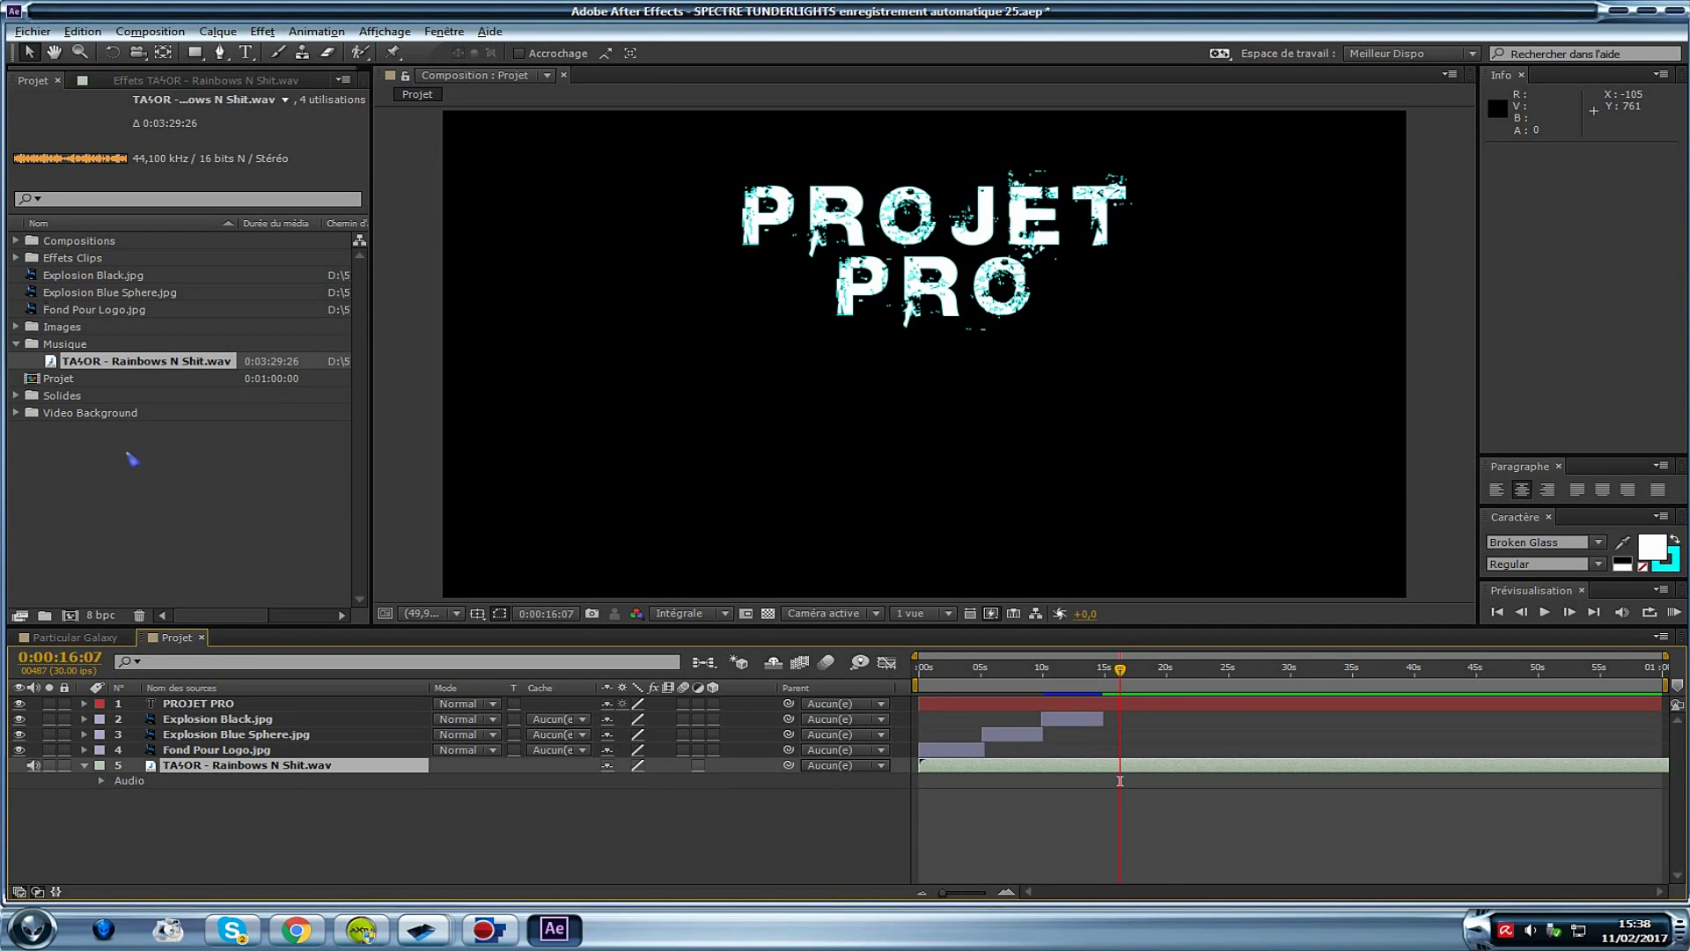
Add CUTTT.mov from the Video Background folder to the timeline below the music layer
left_click(17, 413)
left_click(80, 431)
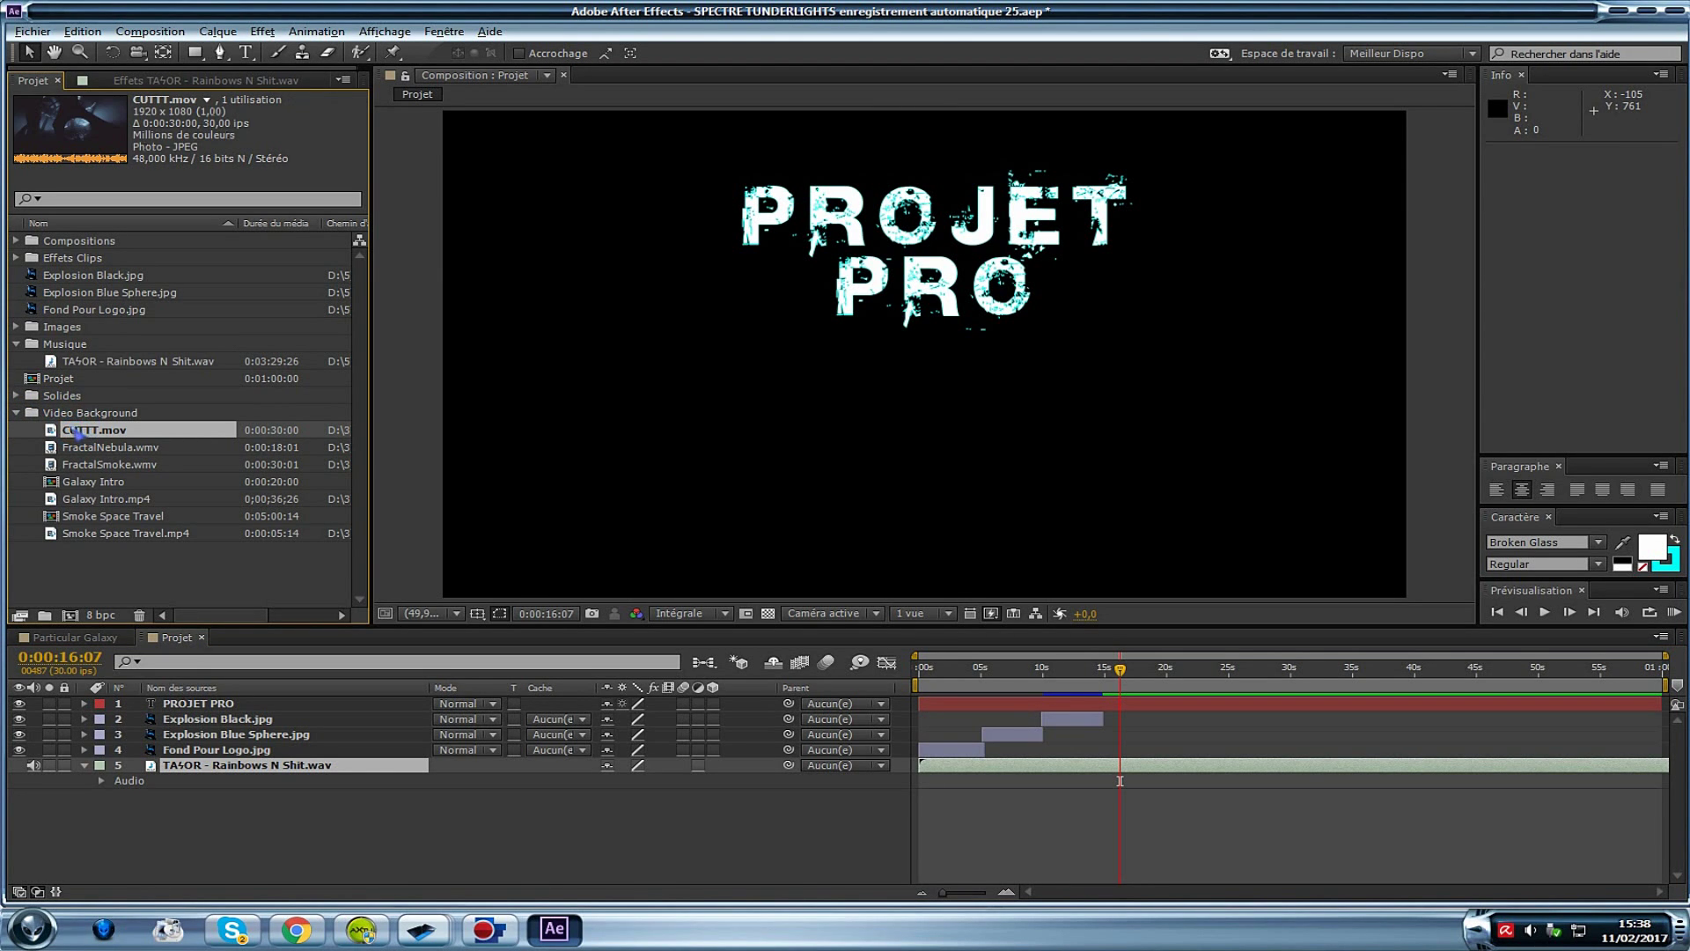
left_click_drag(80, 431, 196, 794)
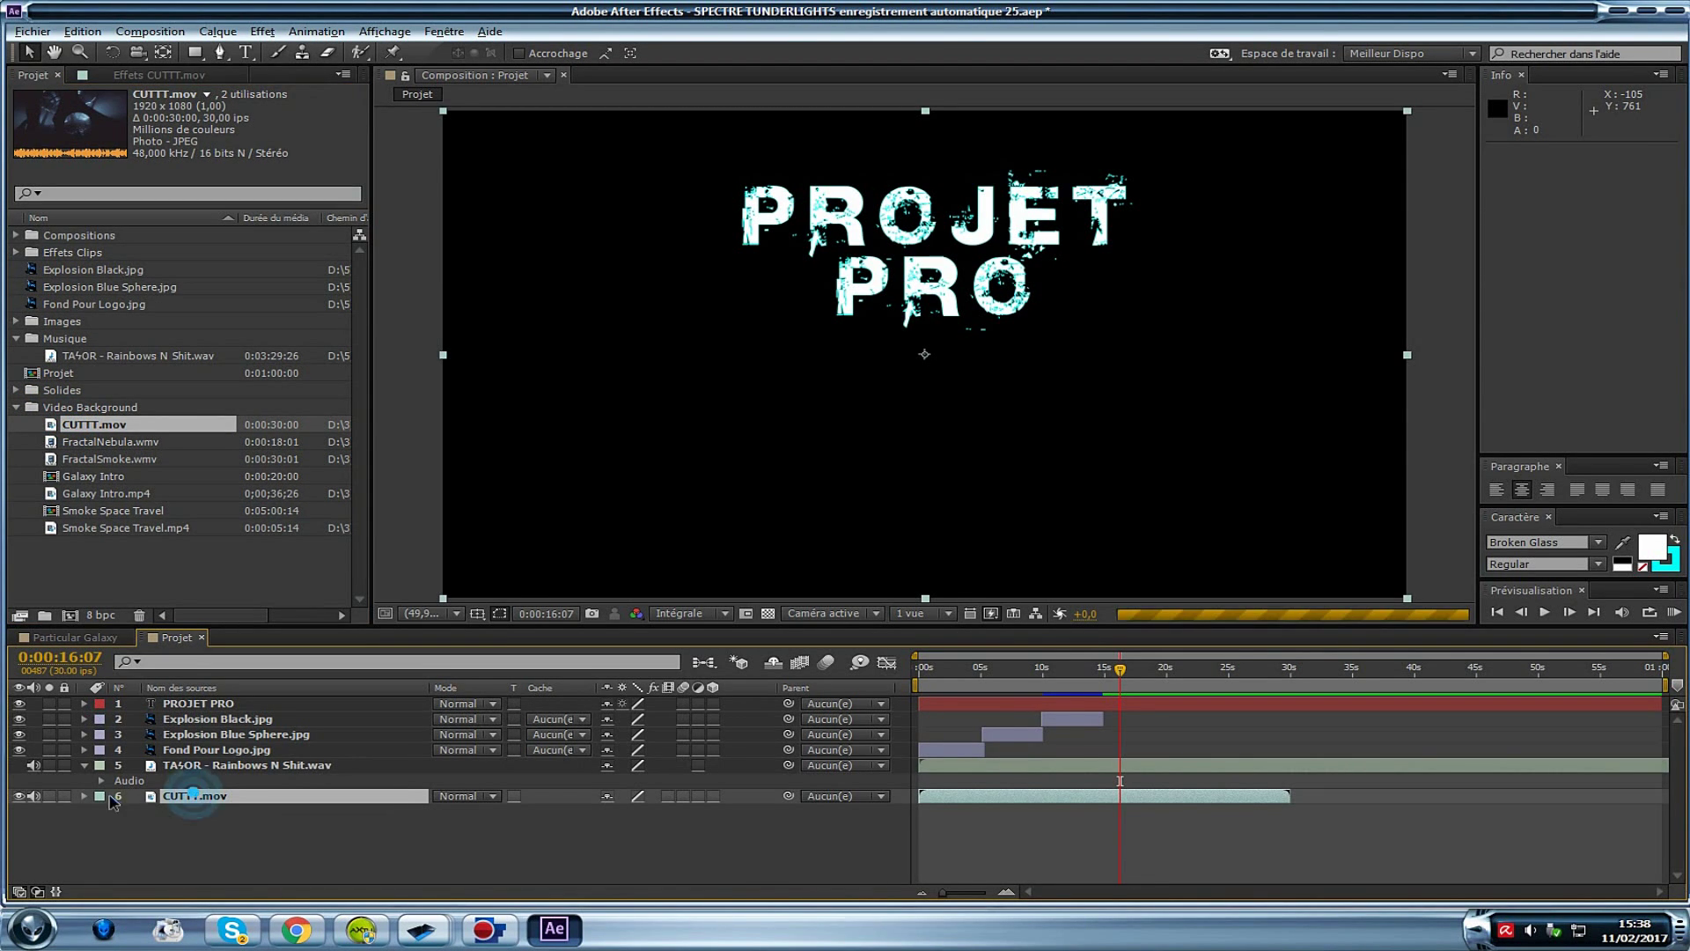
Reveal the audio level properties of the CUTTT.mov and music layers, leaving the music layer selected
left_click(85, 796)
left_click(101, 826)
left_click(194, 765)
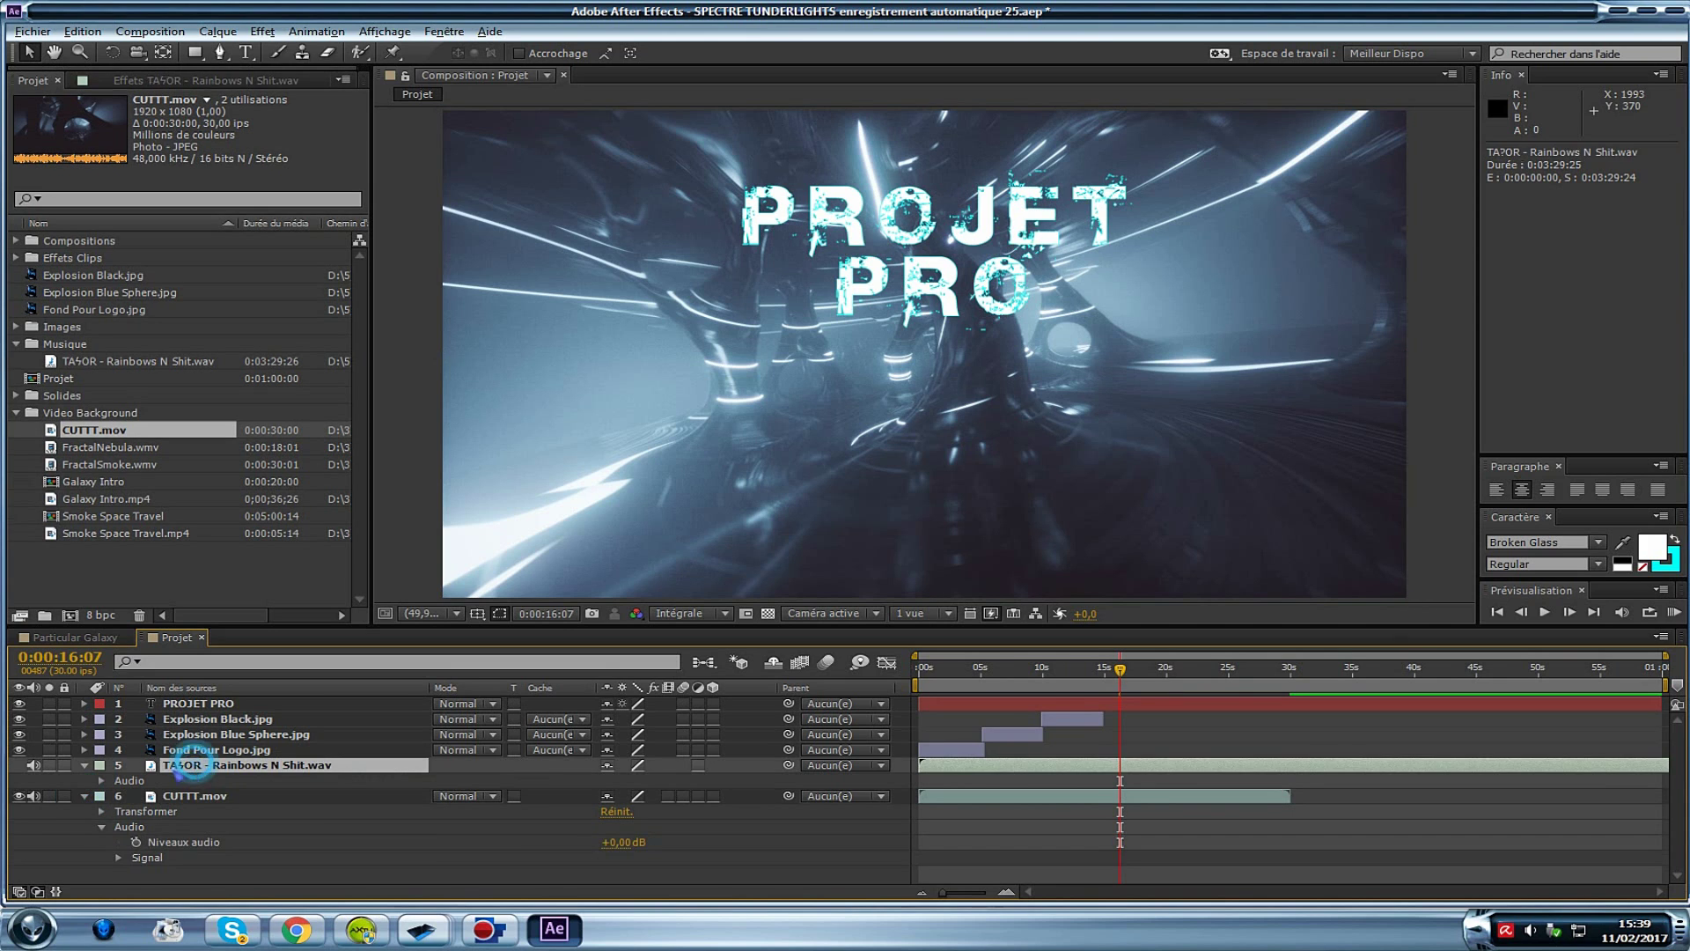
left_click(101, 780)
left_click(184, 795)
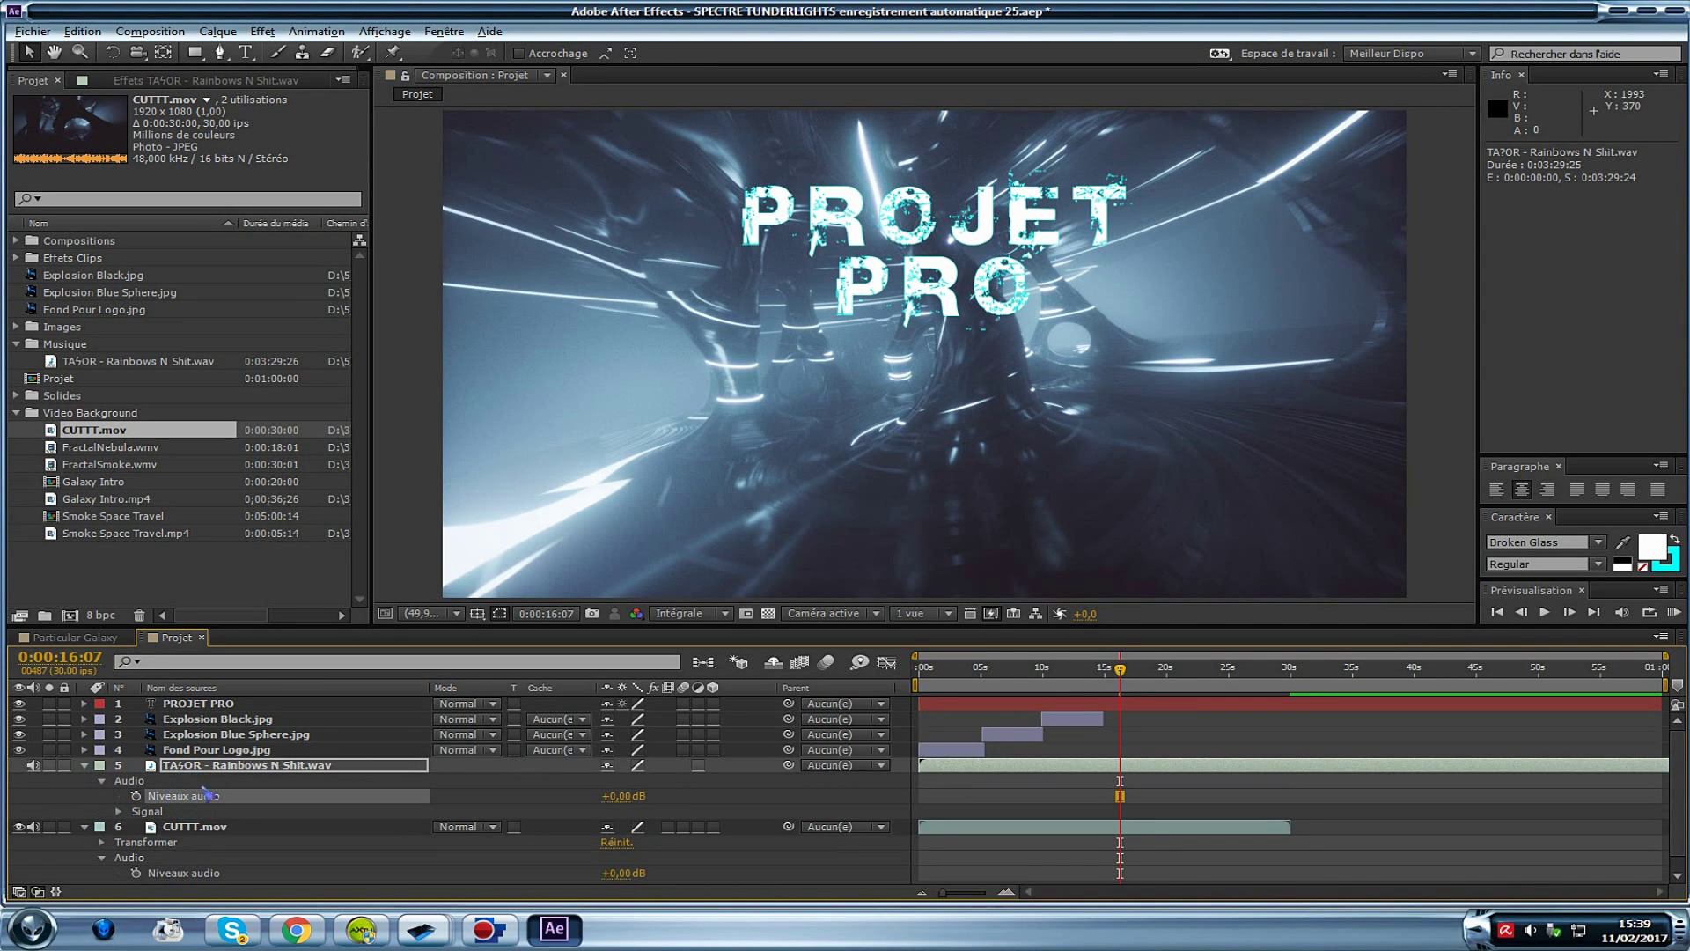
left_click(238, 765)
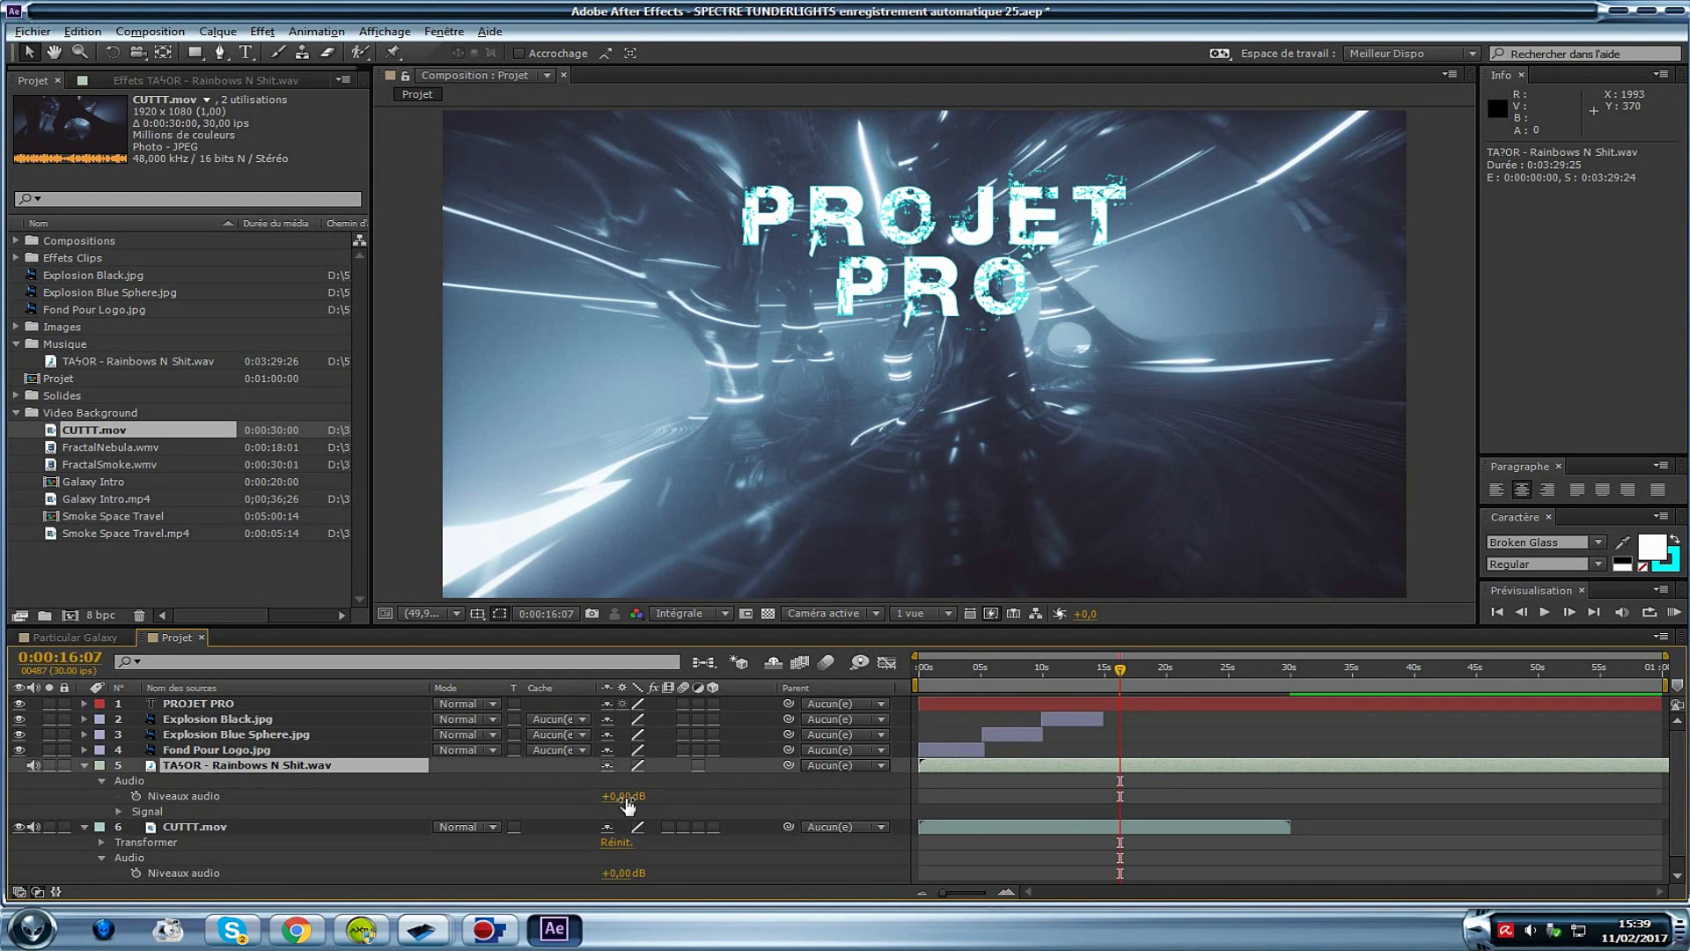
Try raising the music layer's audio level, enter -14 dB, and lower it to -48 dB
left_click_drag(625, 798, 733, 797)
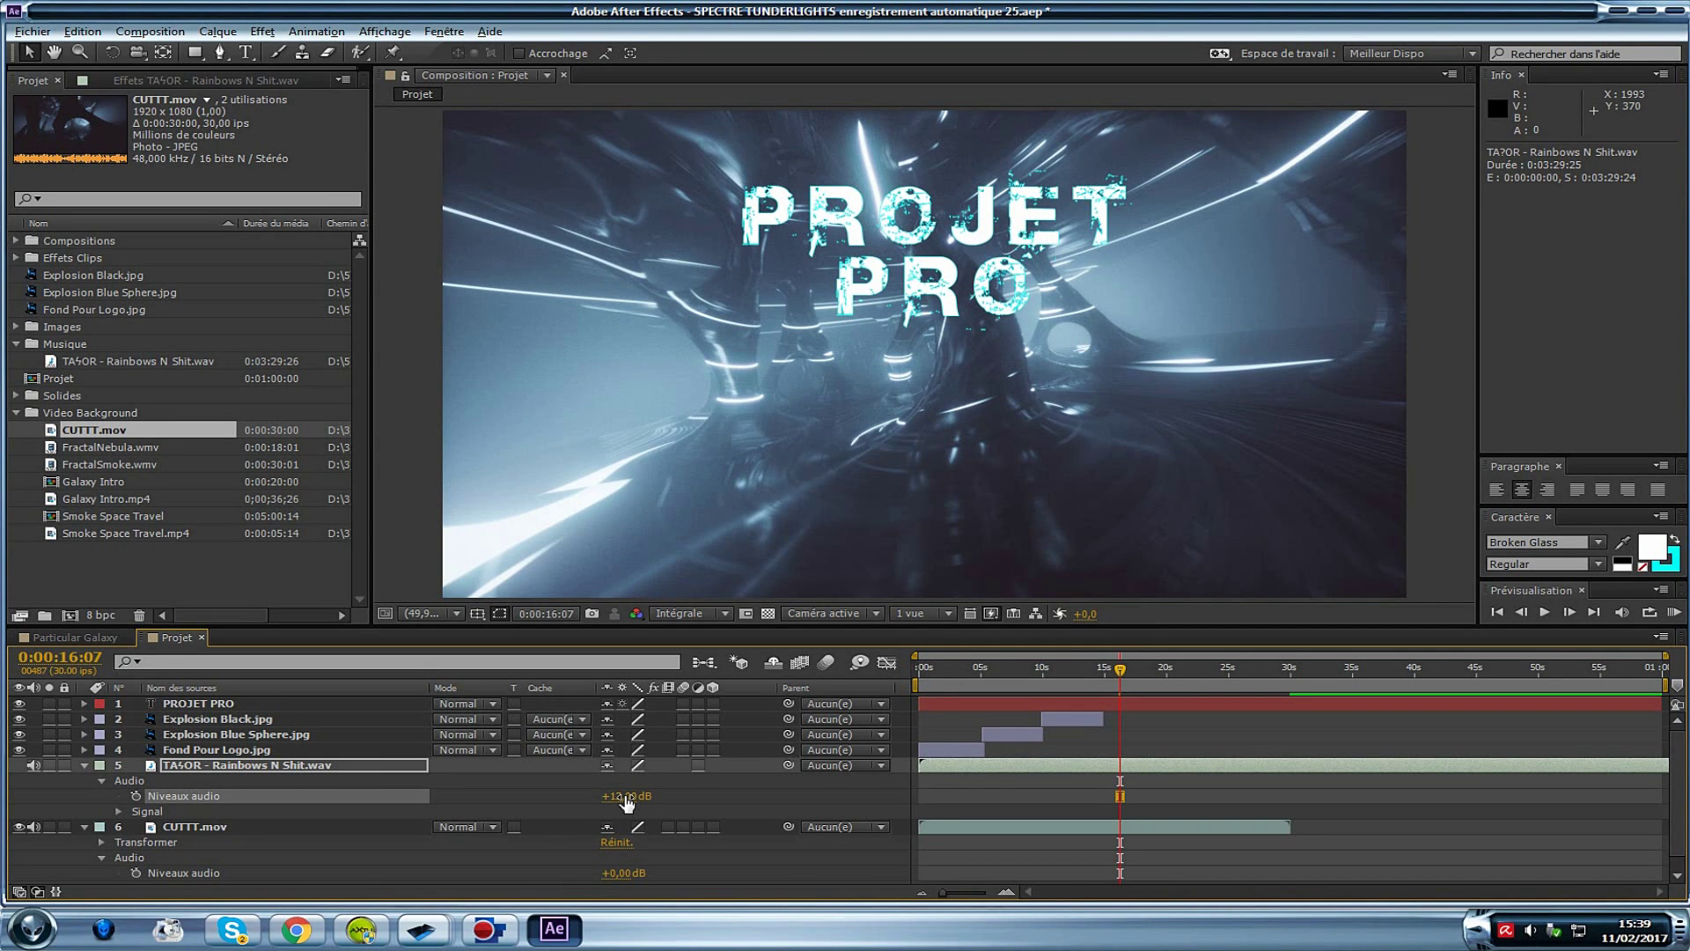
left_click(626, 797)
type("-14")
key("Return")
left_click_drag(615, 799, 584, 797)
Keyframe the music's audio level at 0:00:01:09 and set it to 0 dB at 0:00:04:21, scrubbing through the fade-in
left_click(935, 669)
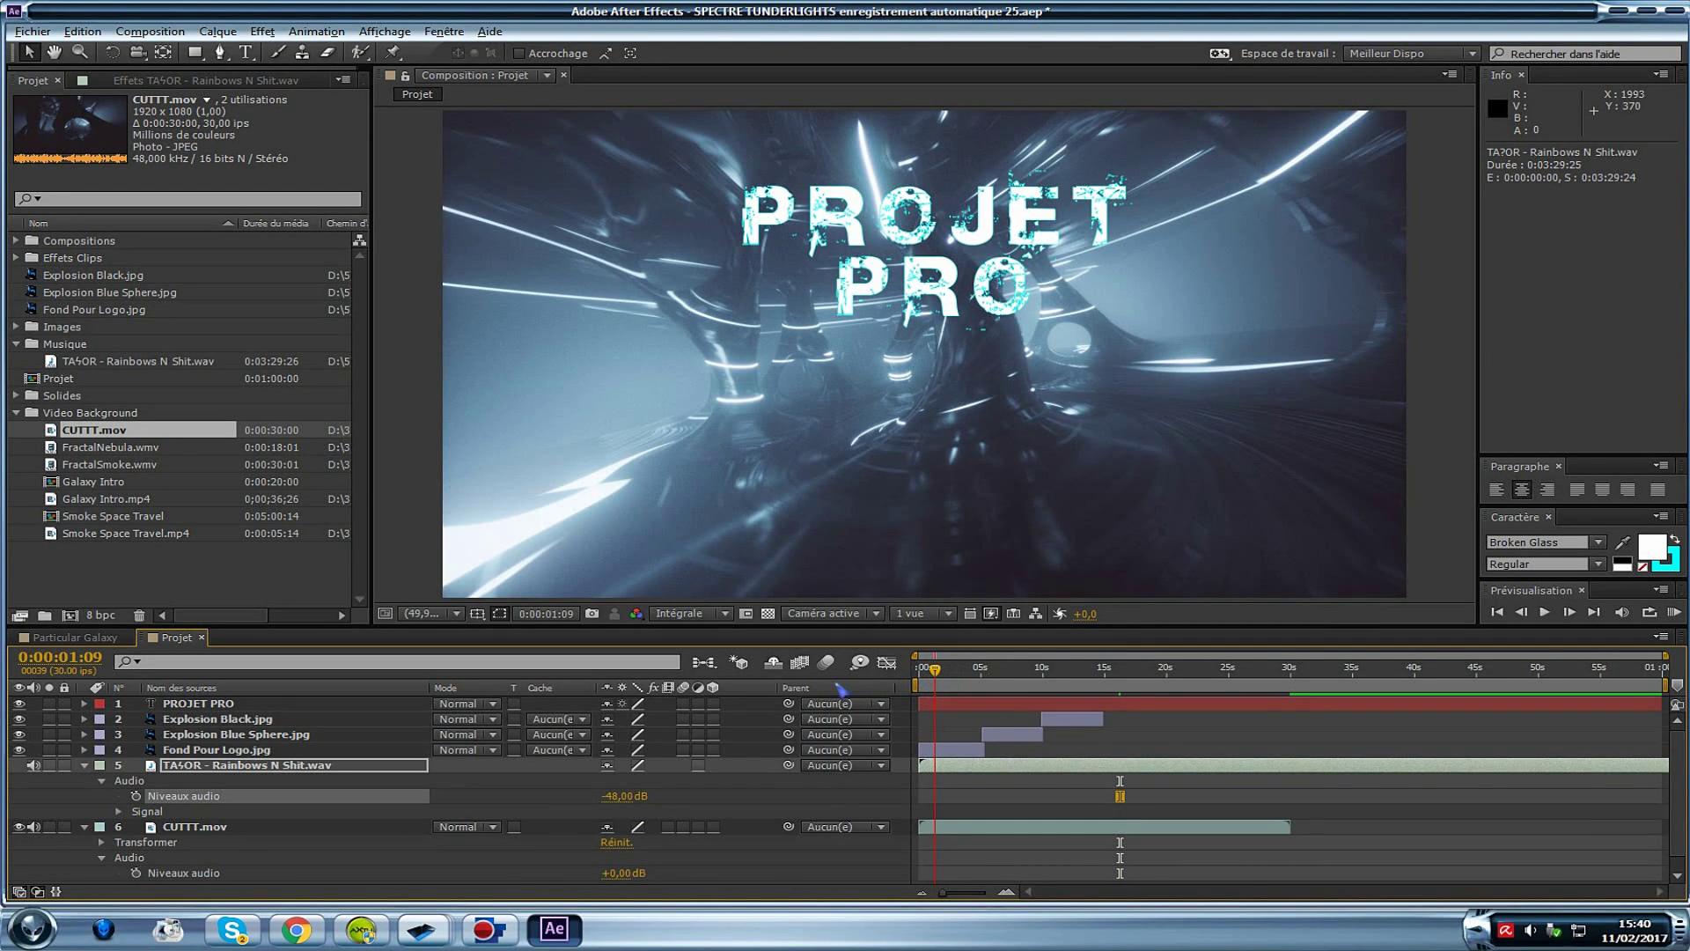
left_click(135, 796)
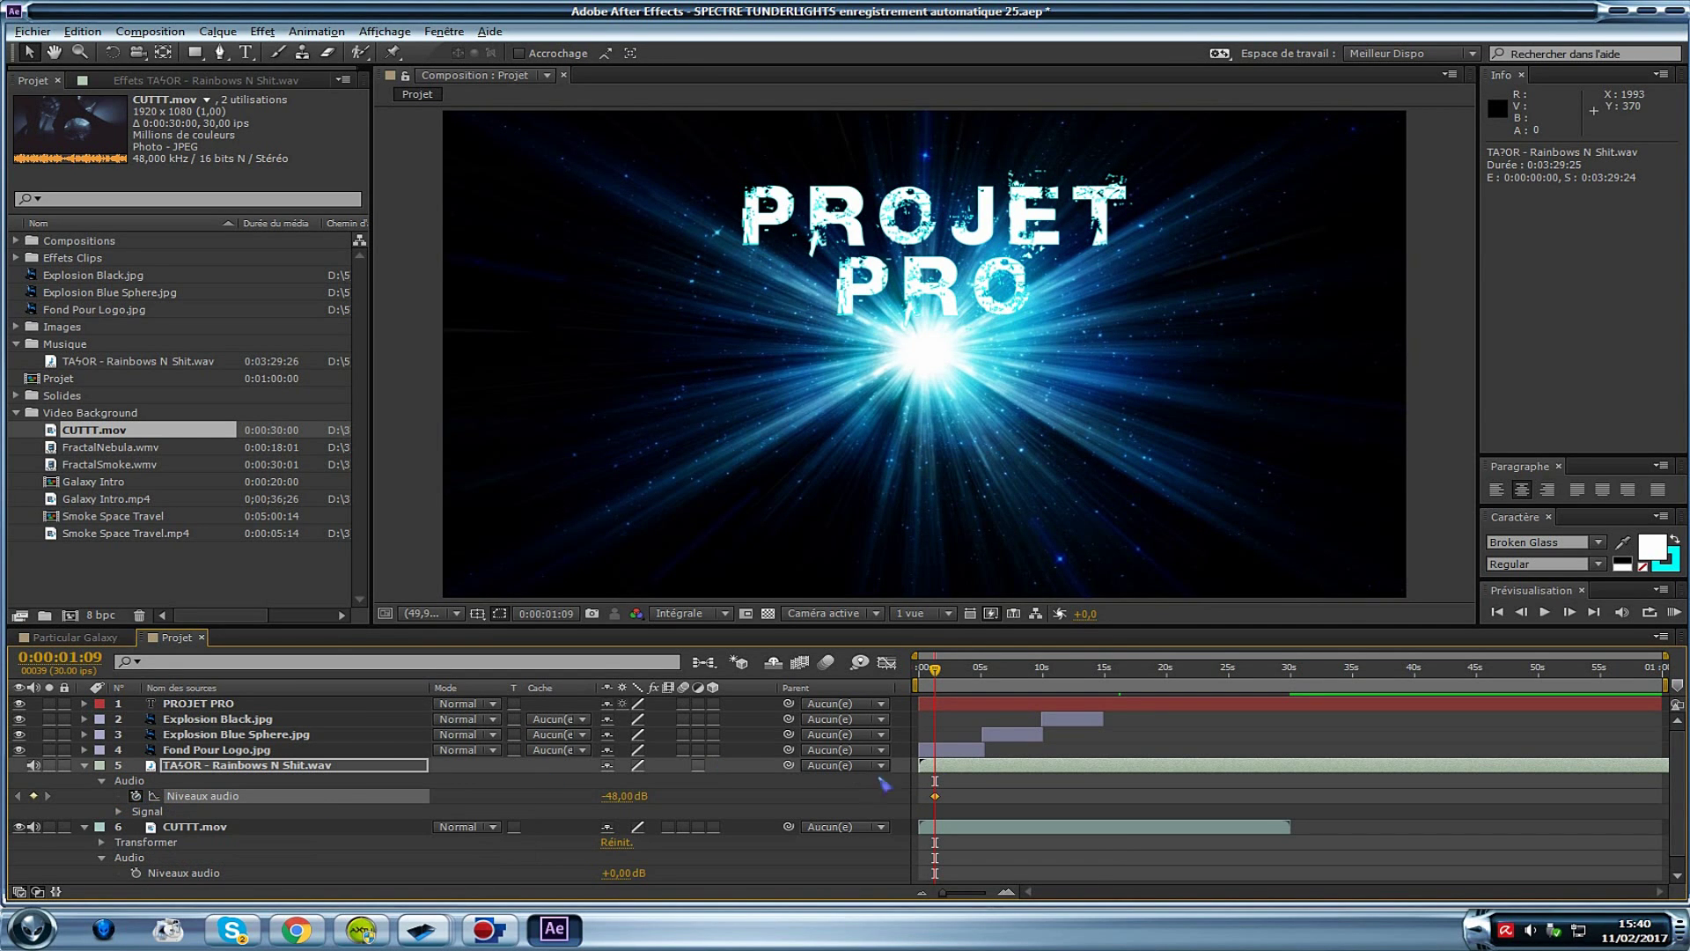
left_click(978, 683)
left_click(625, 797)
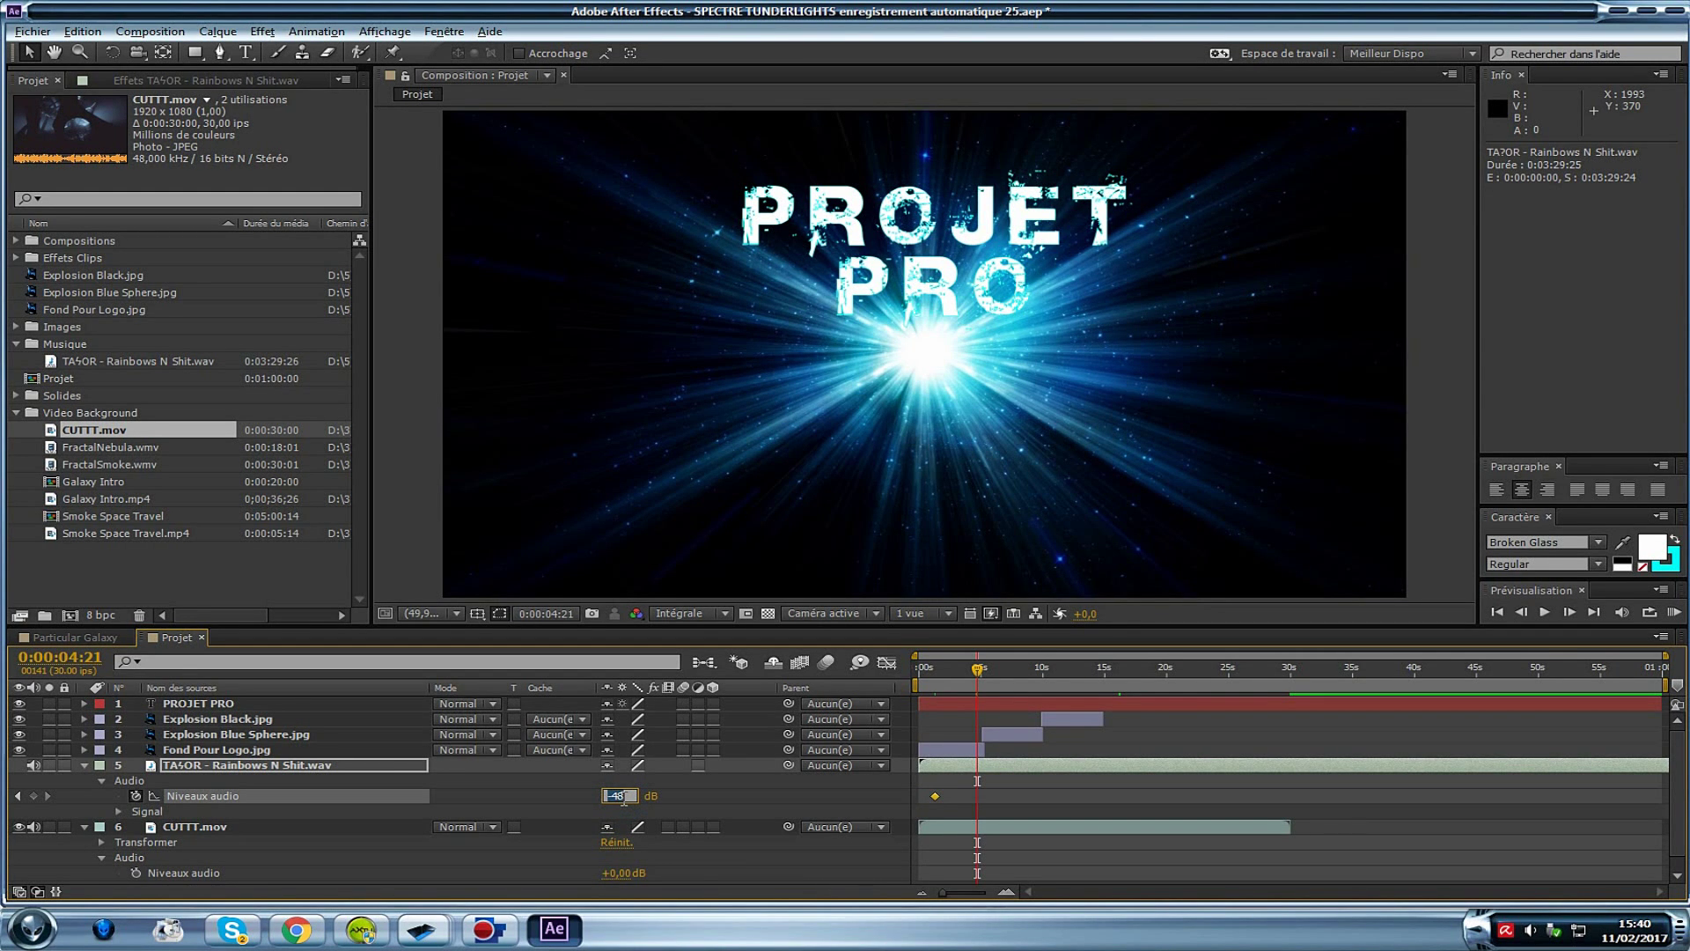
type("0")
key("Return")
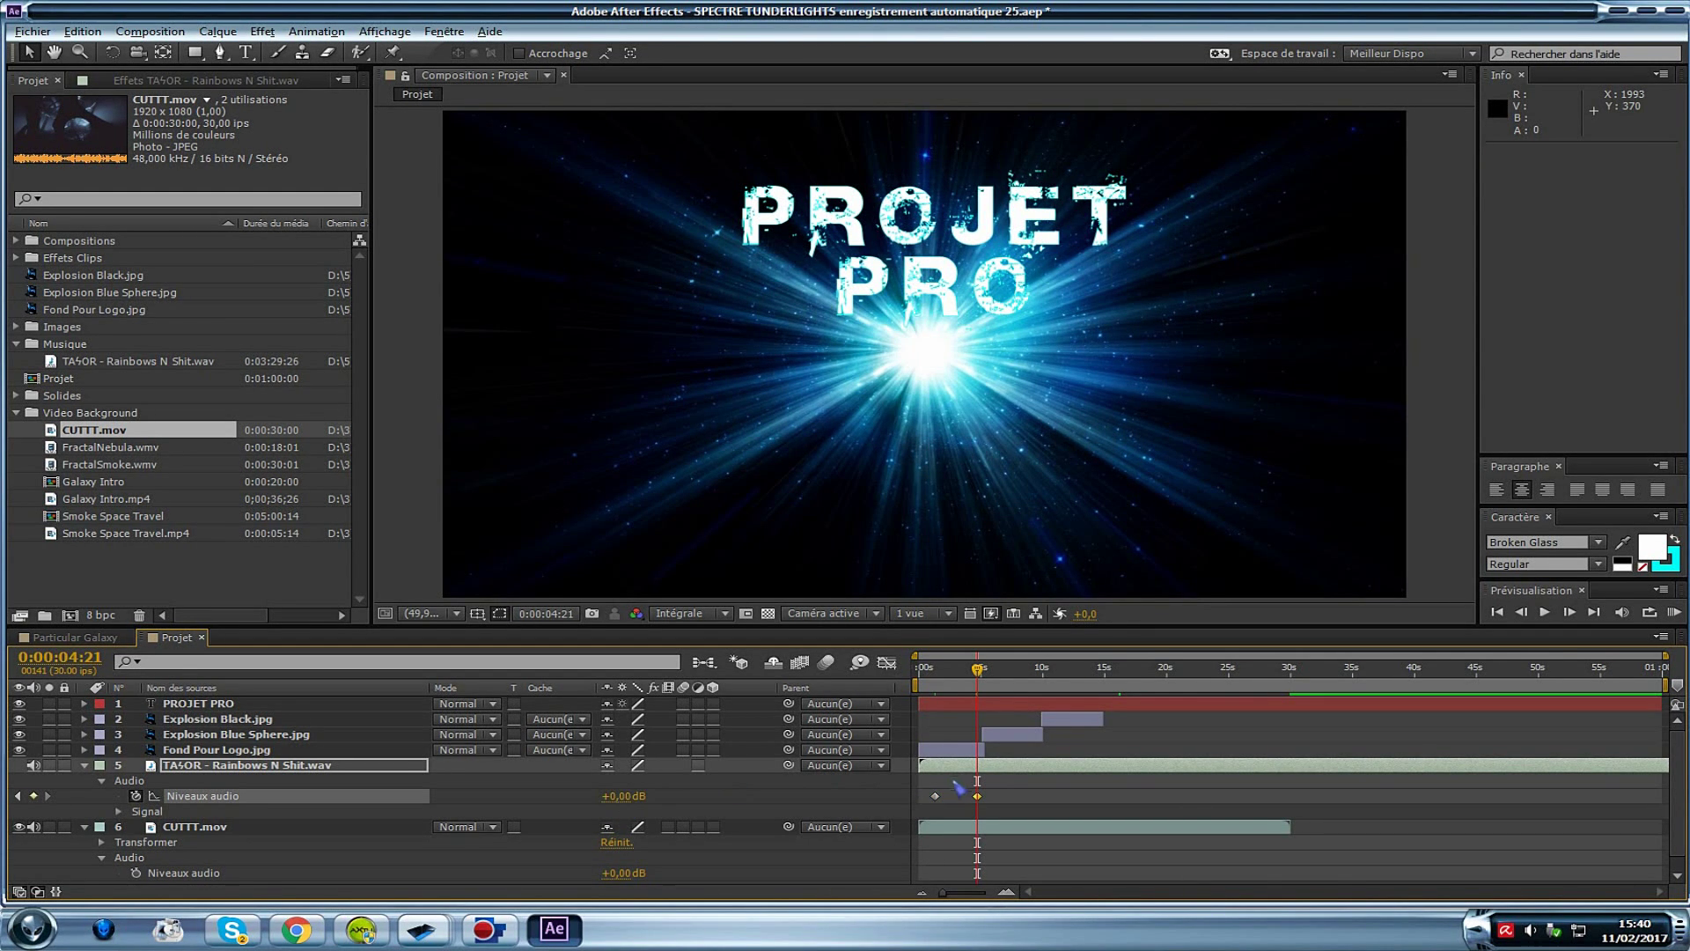
left_click_drag(924, 676, 979, 684)
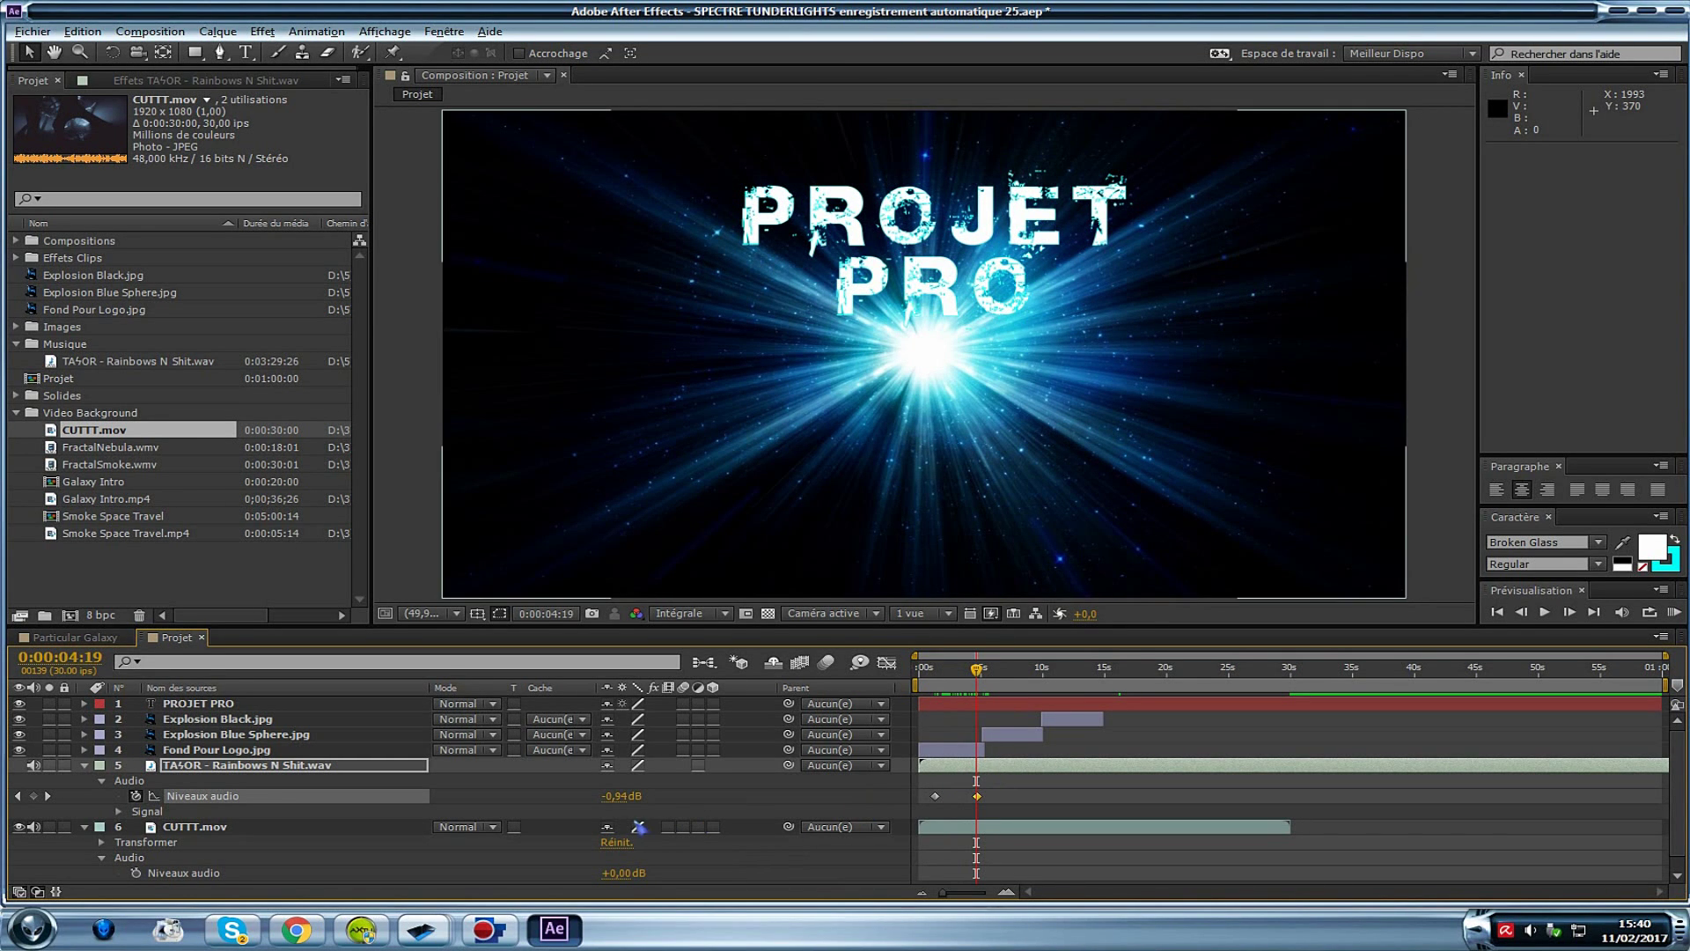
Examine the music layer's audio waveform around the fade-in and collapse it again
left_click(118, 810)
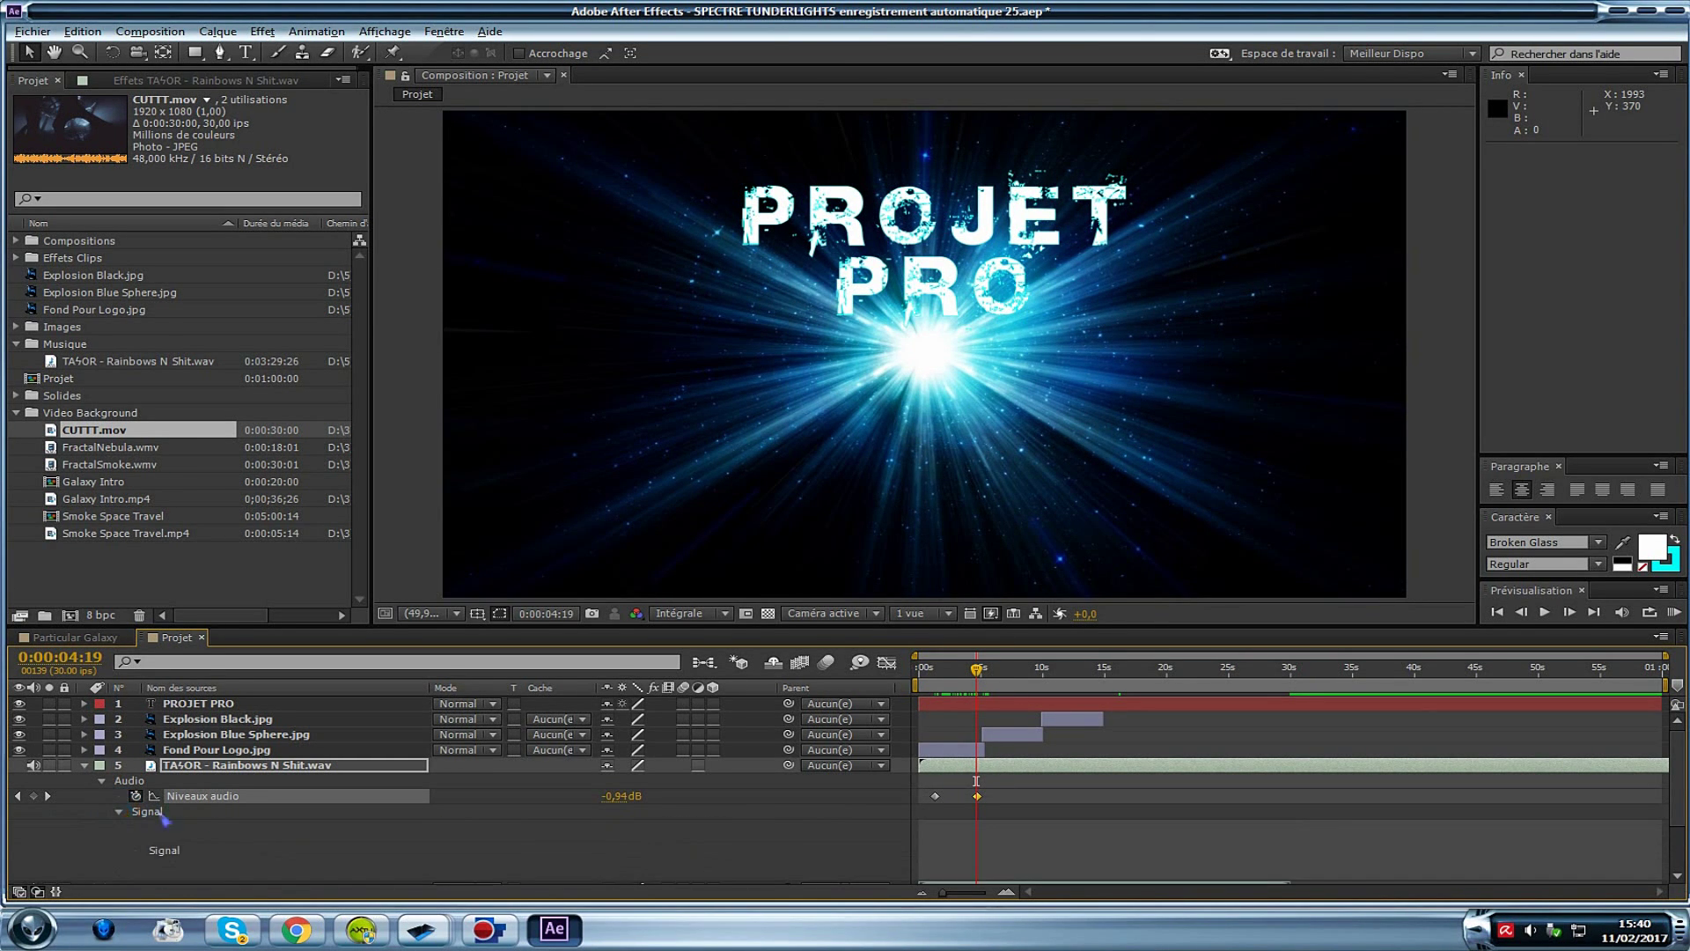
scroll(209, 818, "down", 3)
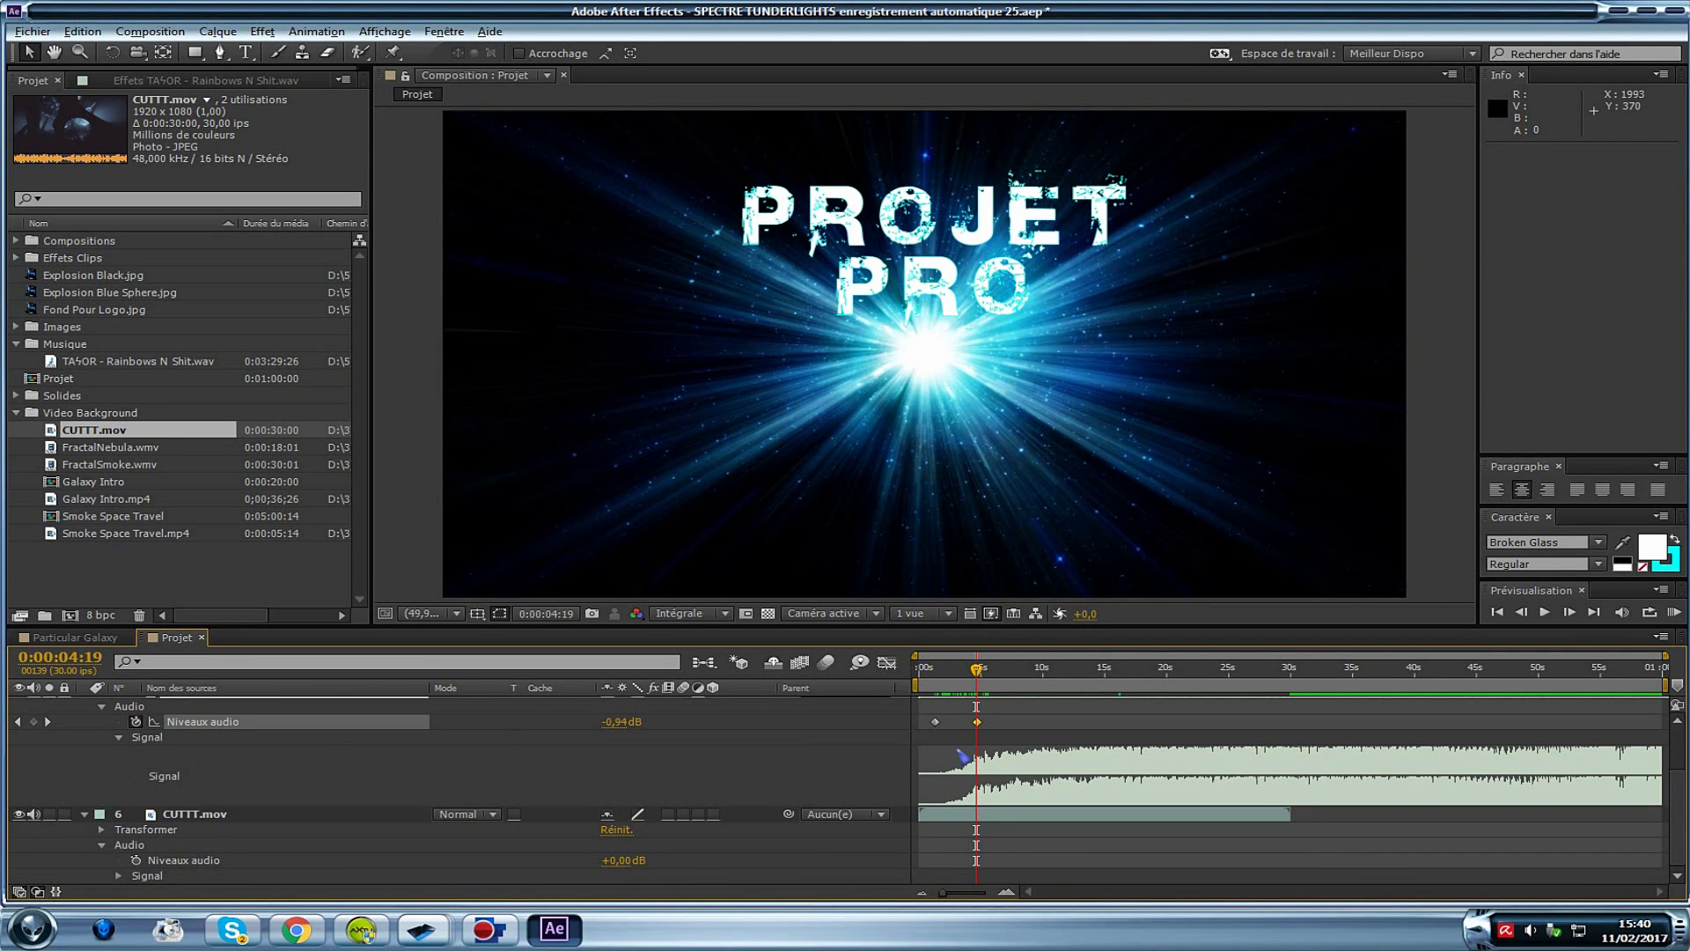
left_click(1068, 759)
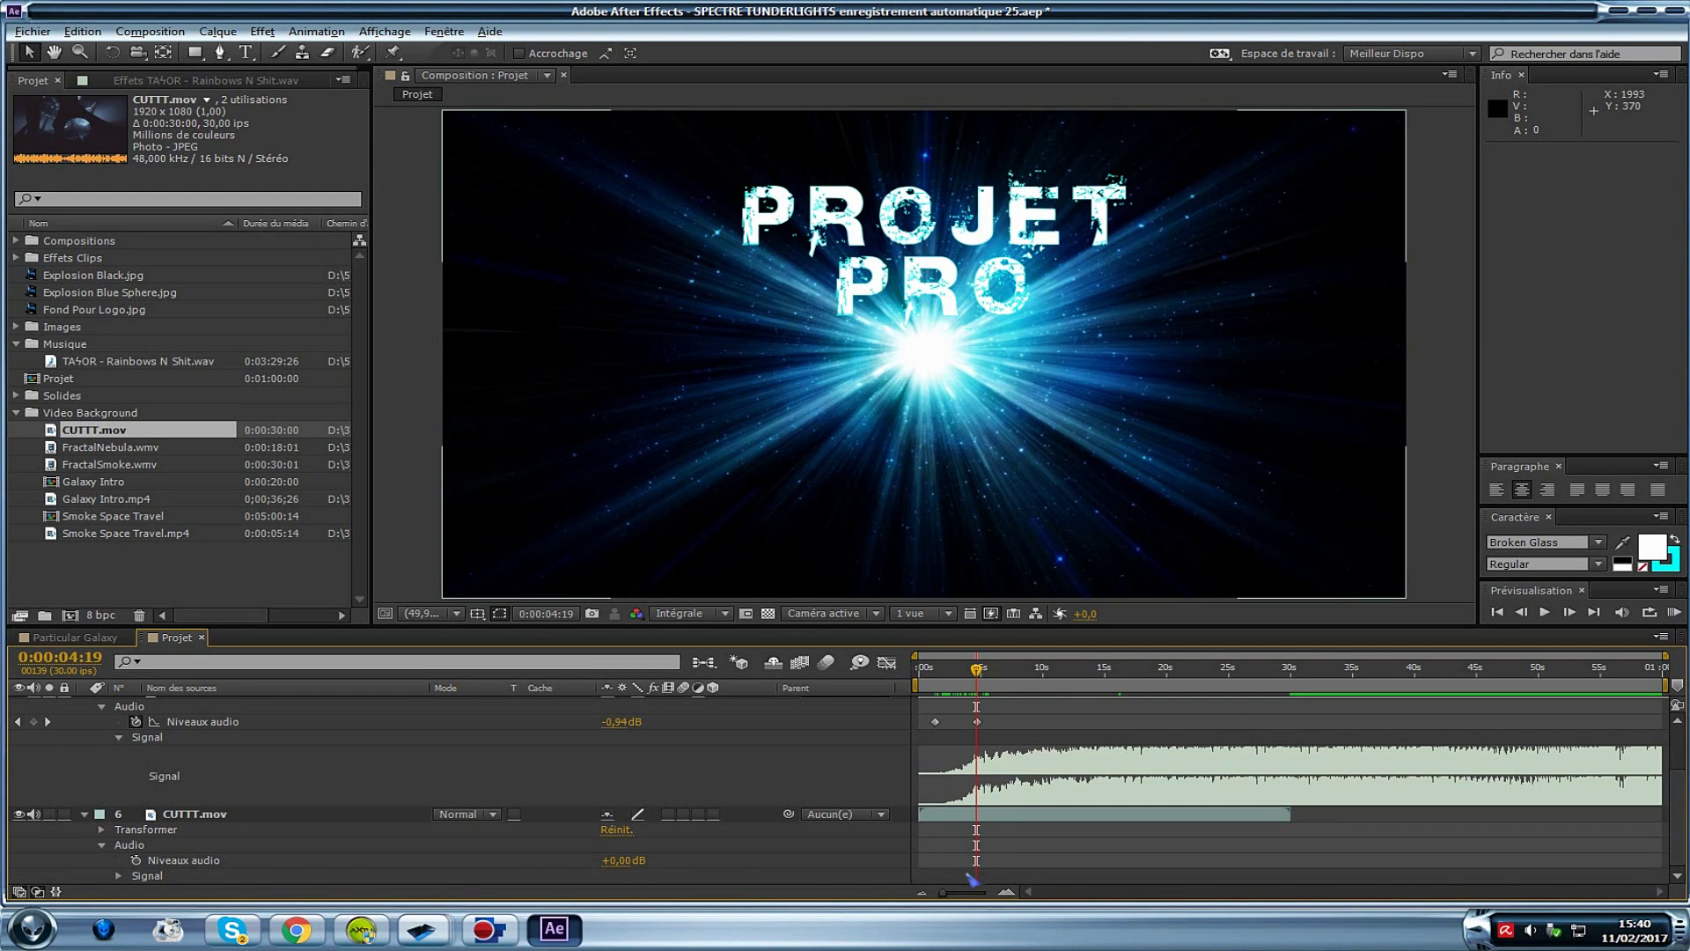
left_click(117, 738)
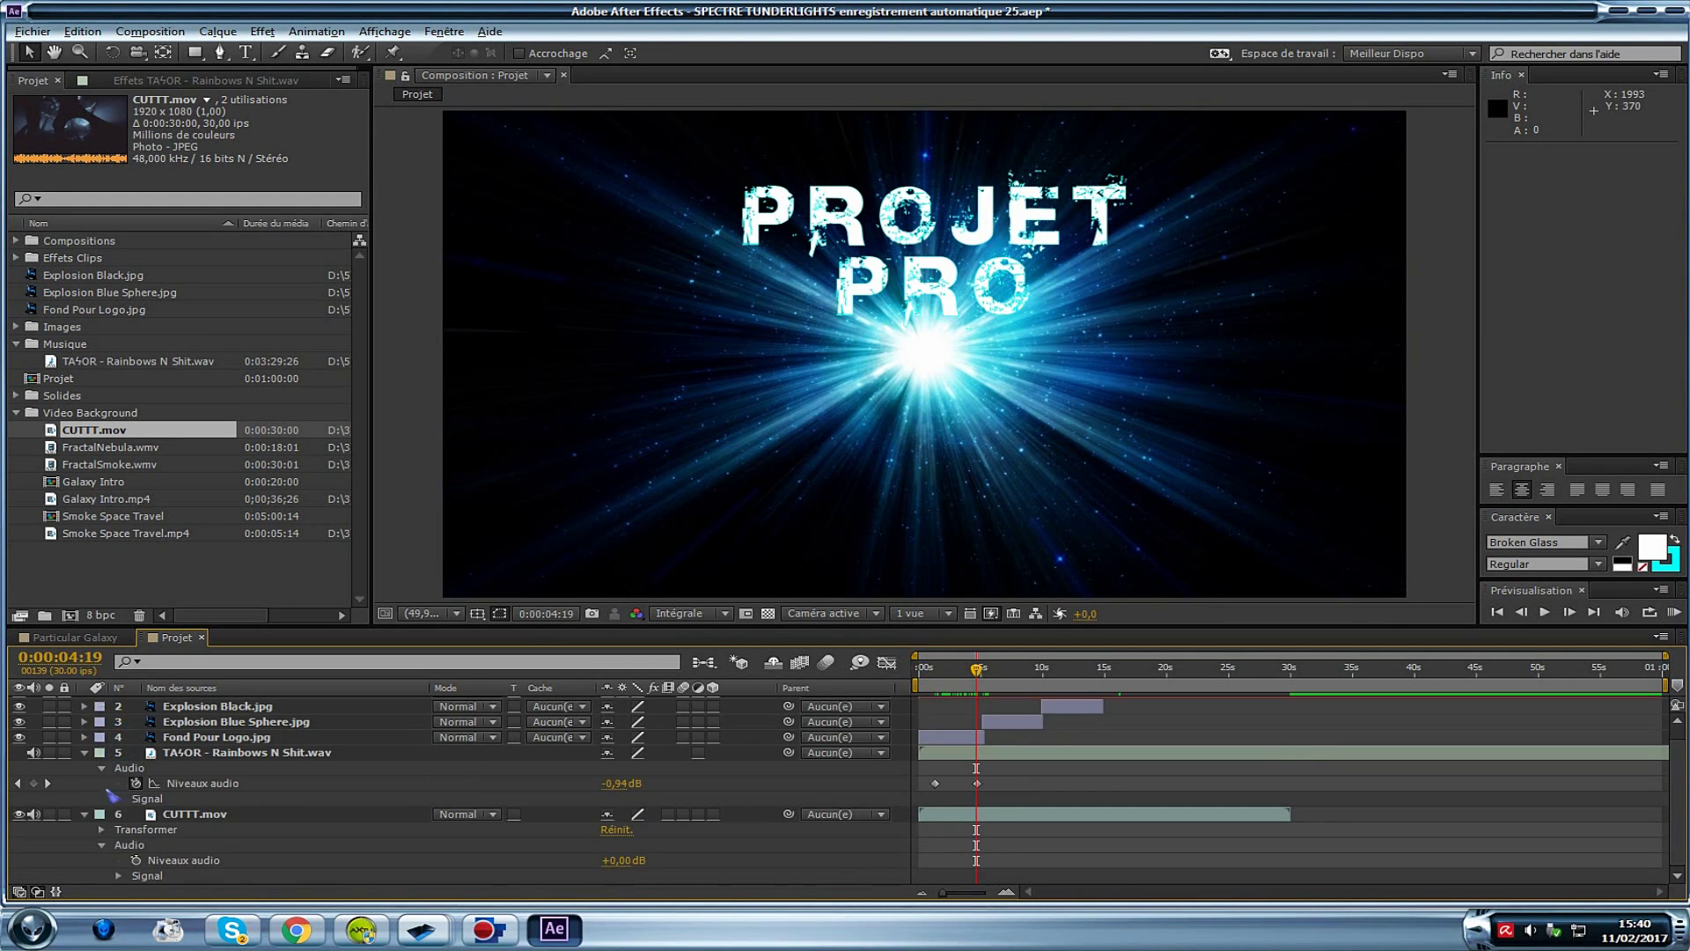
Delete the music and CUTTT.mov layers from the Projet composition and leave the remaining layers deselected
left_click(264, 750)
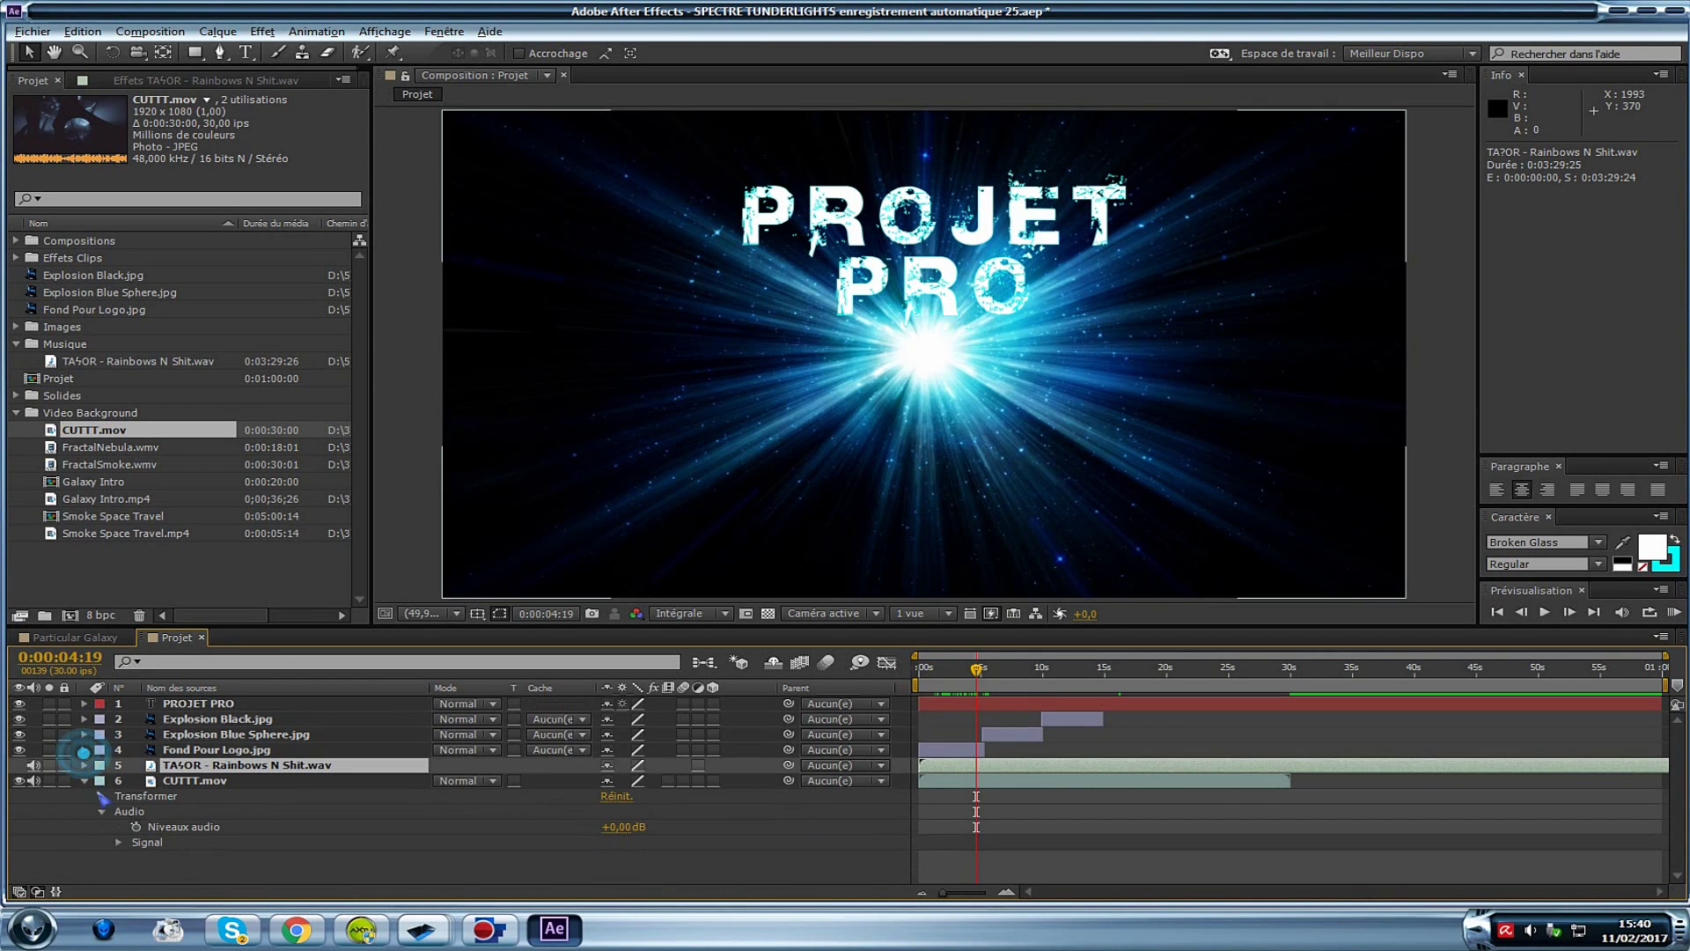
key("Delete")
left_click_drag(216, 794, 229, 701)
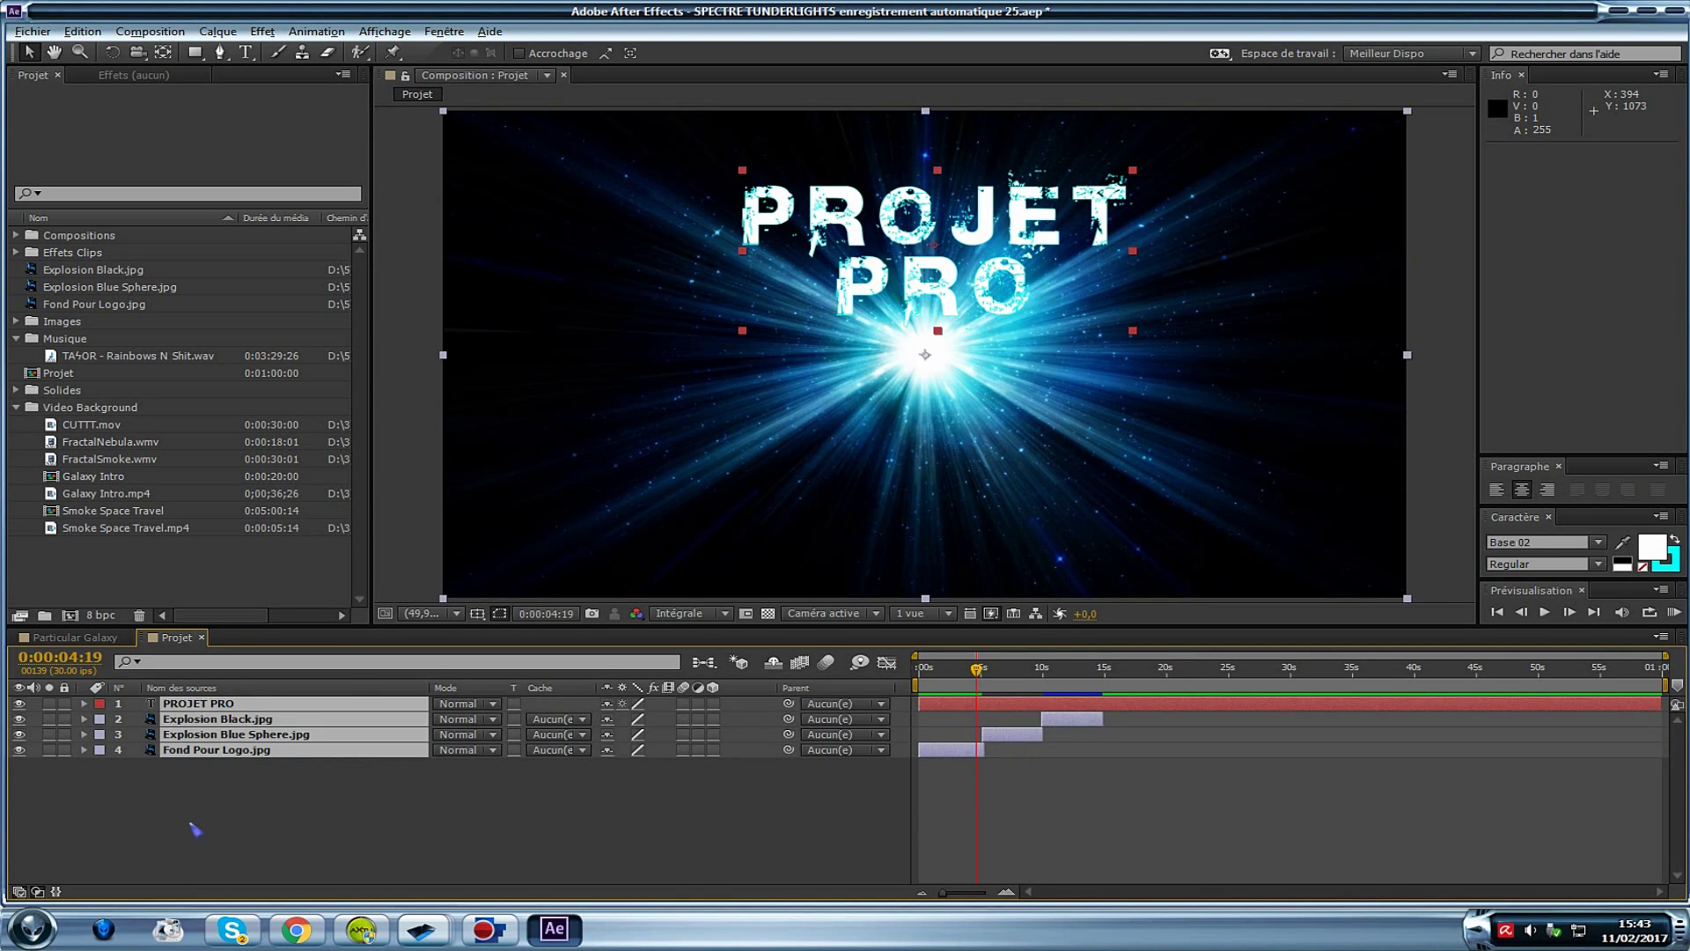
left_click(189, 821)
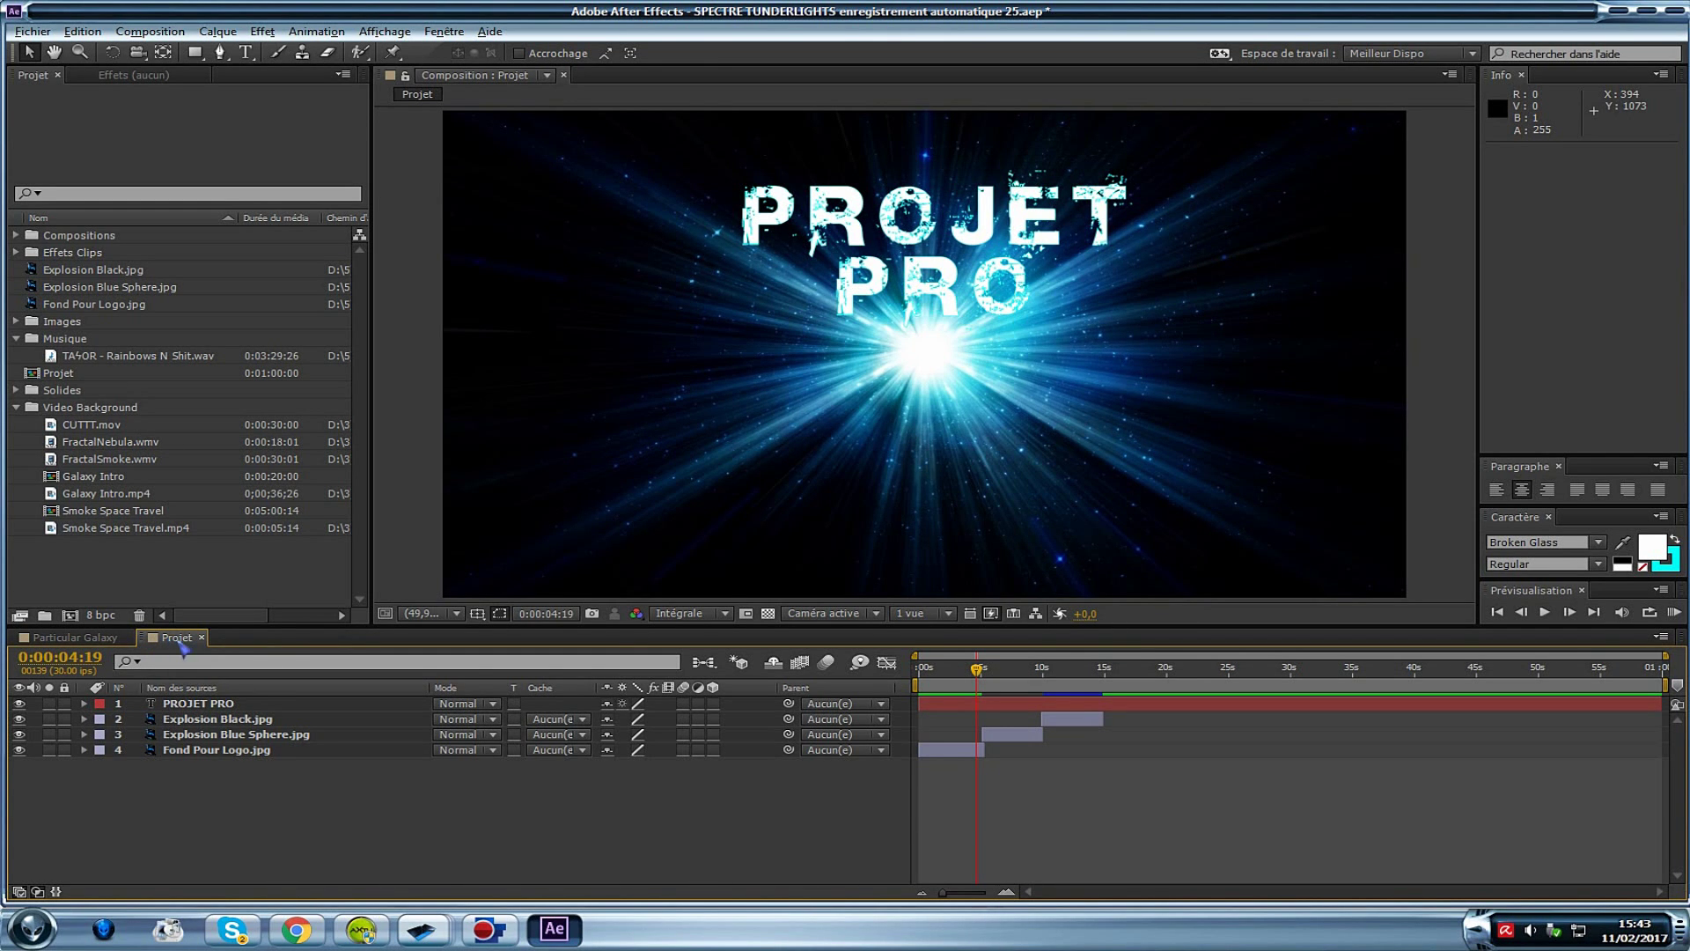
Add the Projet composition to the render queue and select its queue entry
left_click(147, 35)
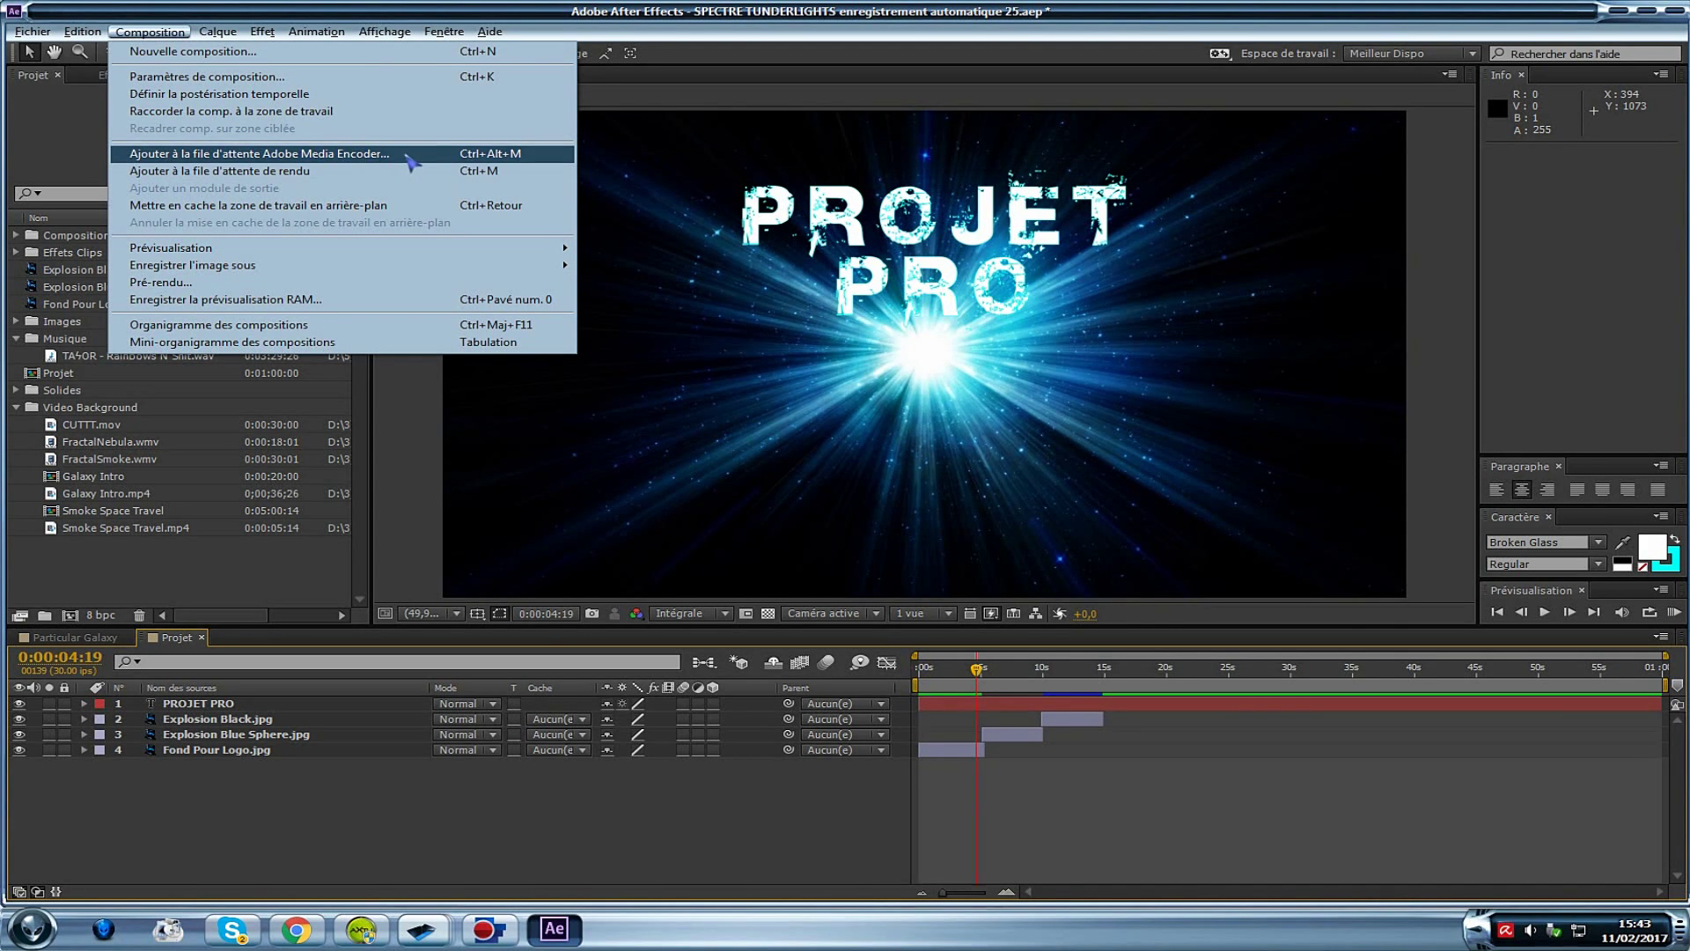
left_click(227, 175)
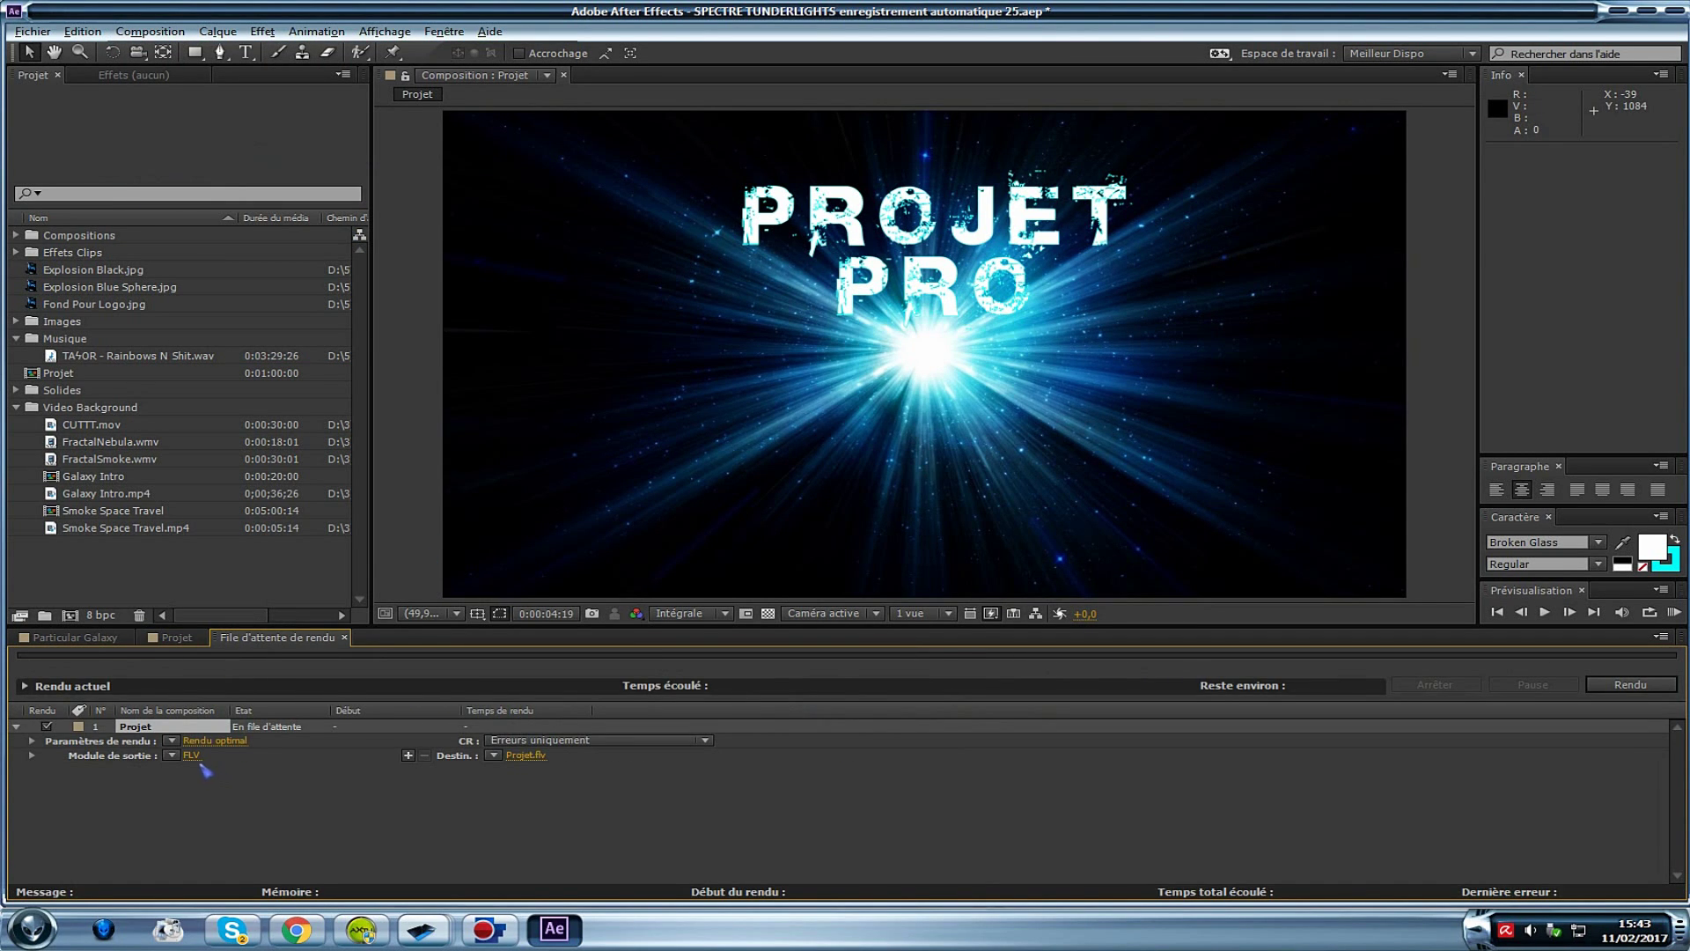
left_click(138, 728)
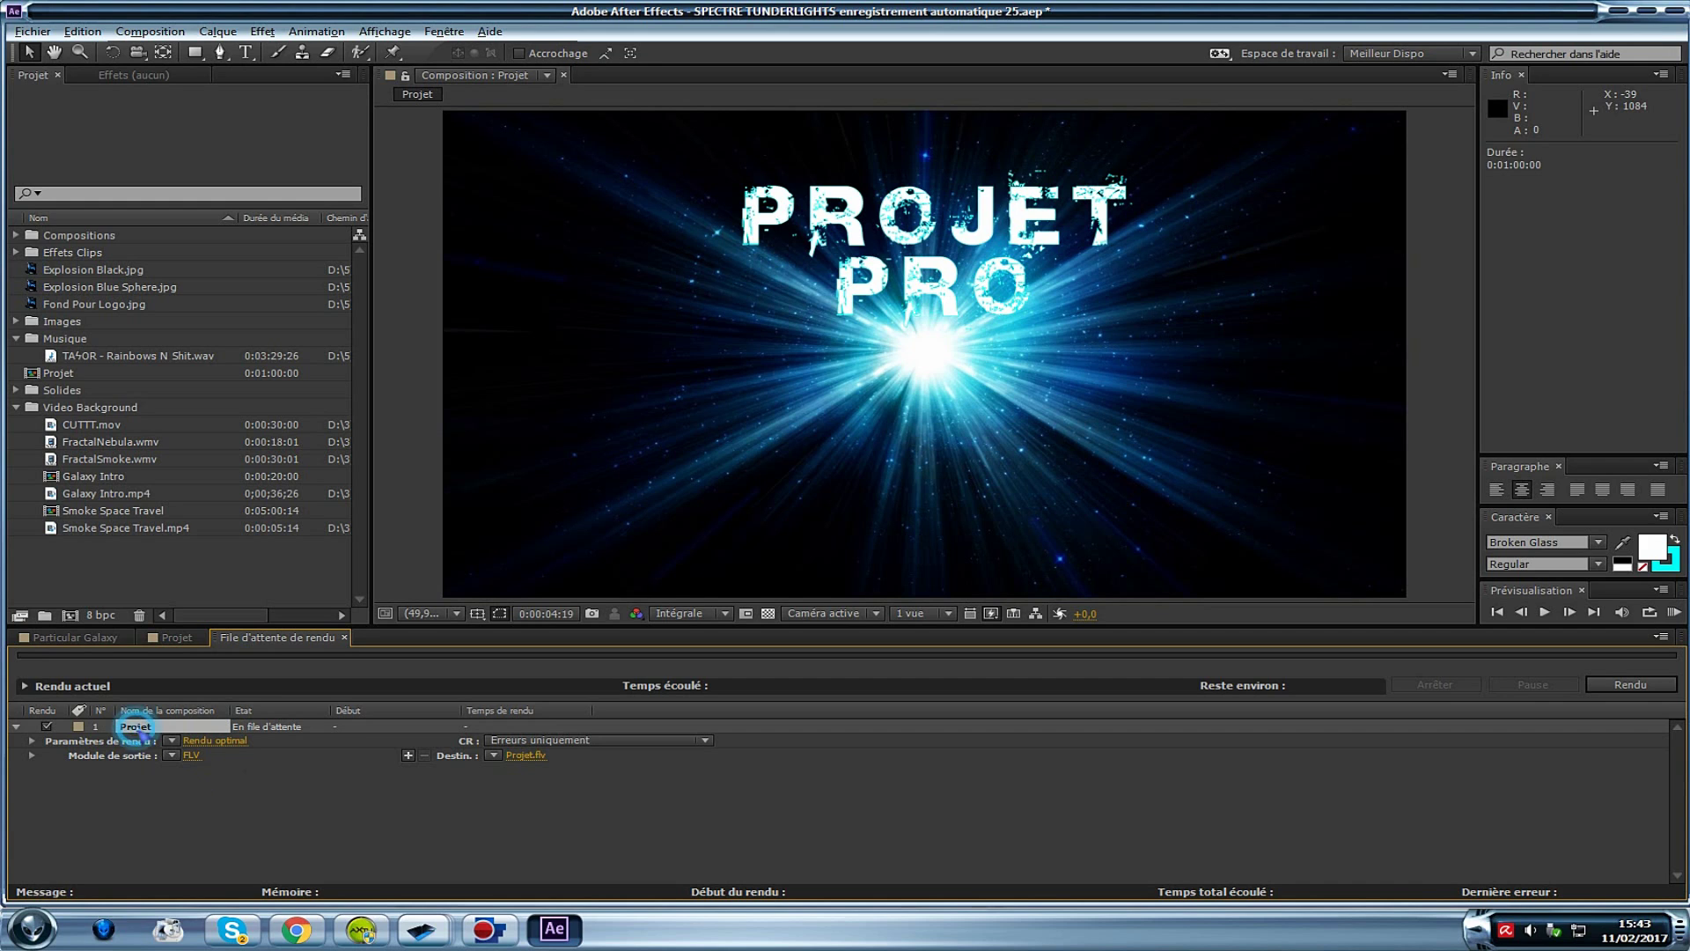
left_click(278, 722)
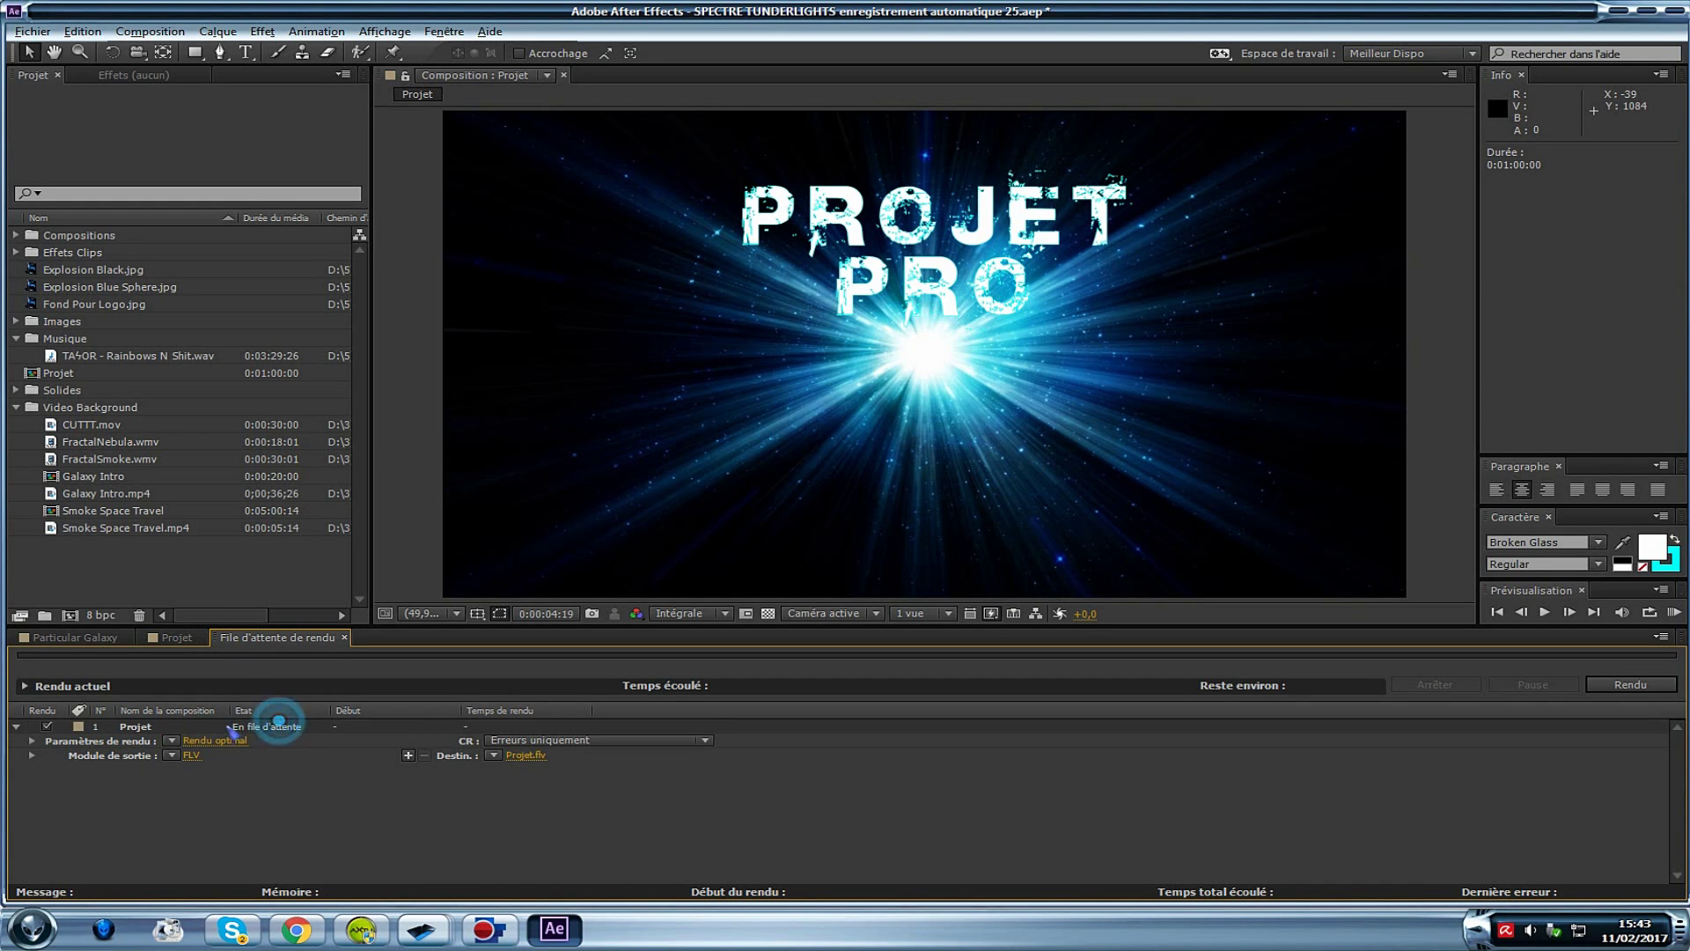
left_click(162, 727)
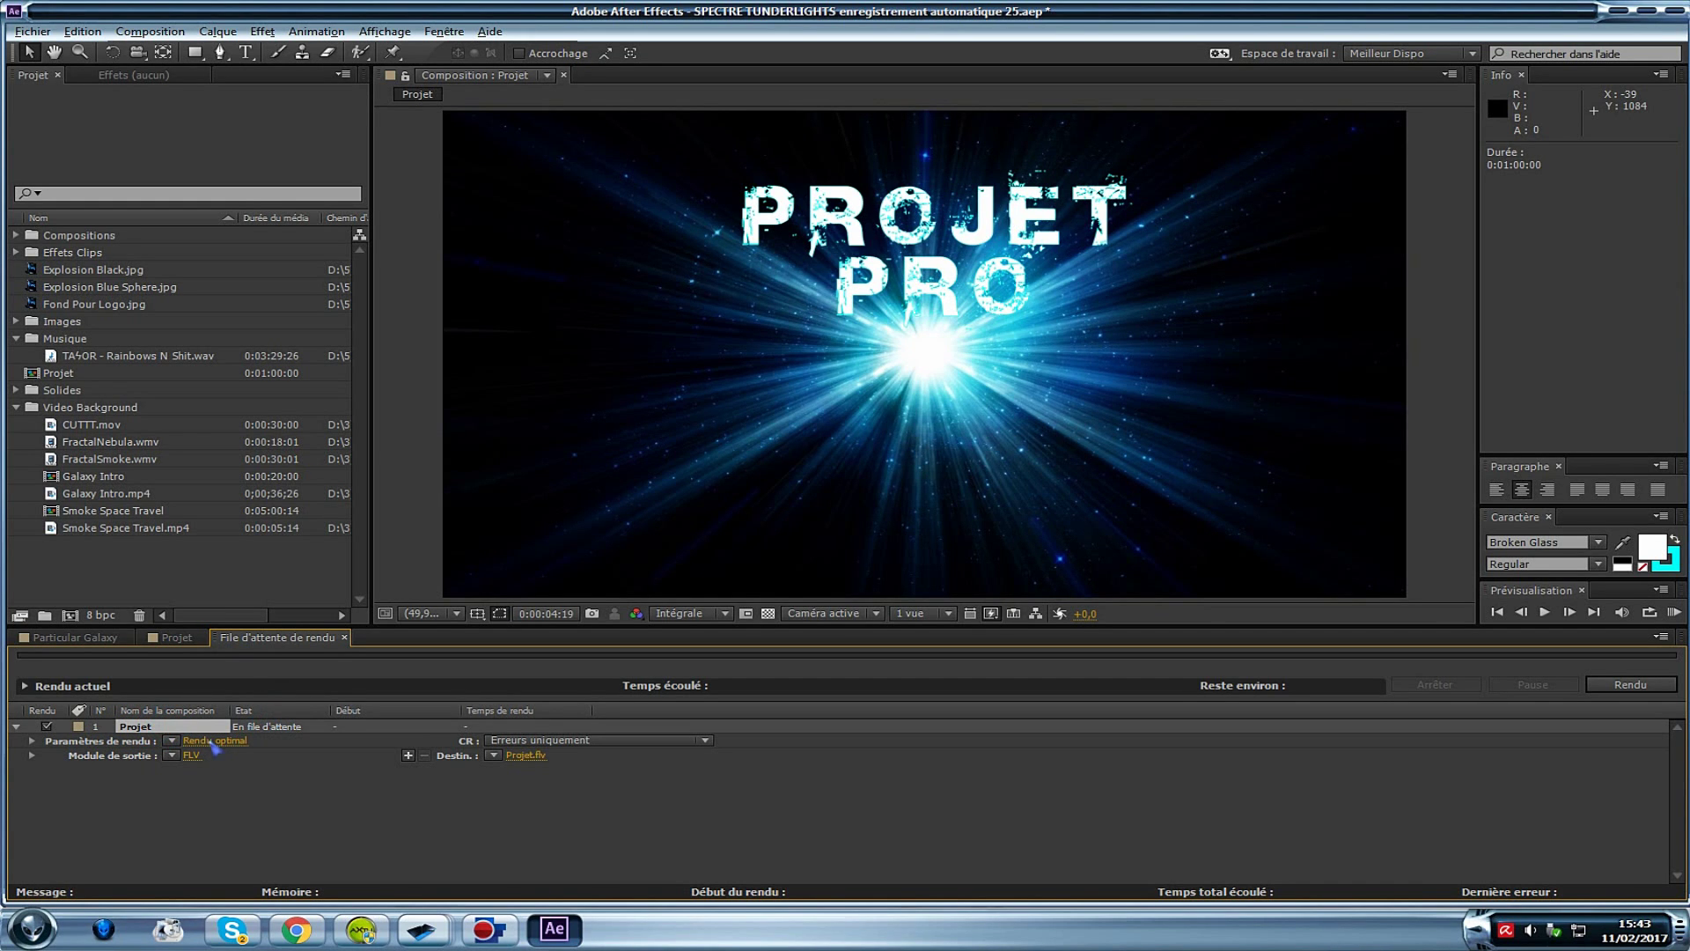
In the Projet render's output module, keep the FLV format and set its bitrate to 10 000 Kbits/s and quality to Optimale
left_click(191, 756)
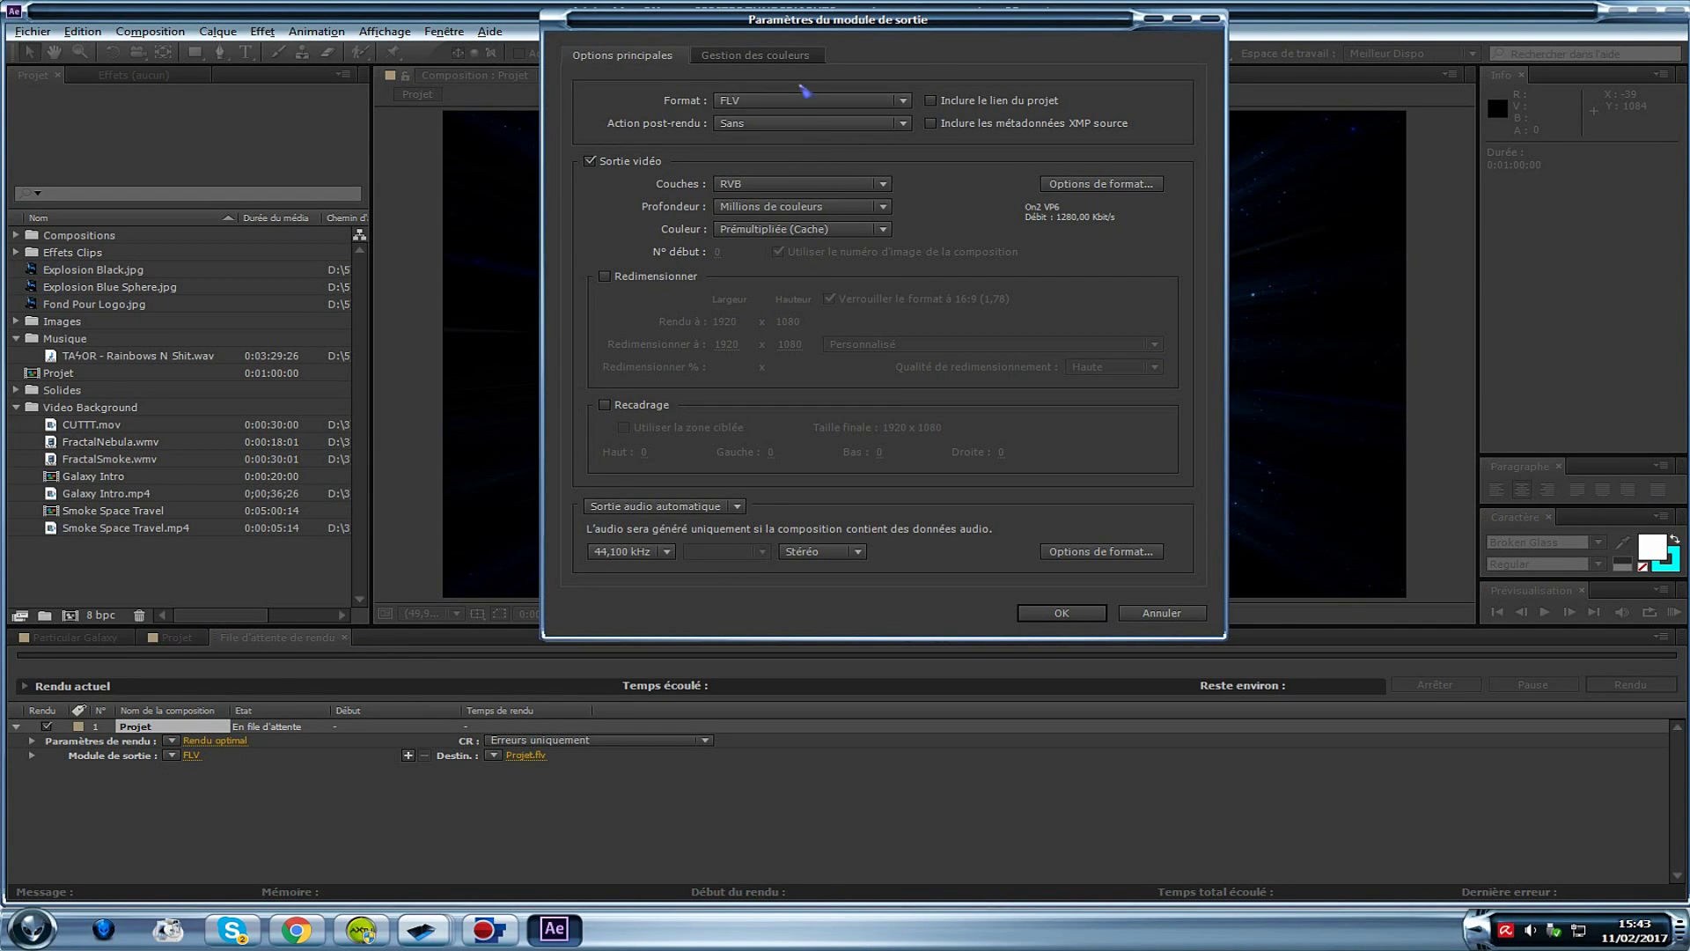
left_click(797, 100)
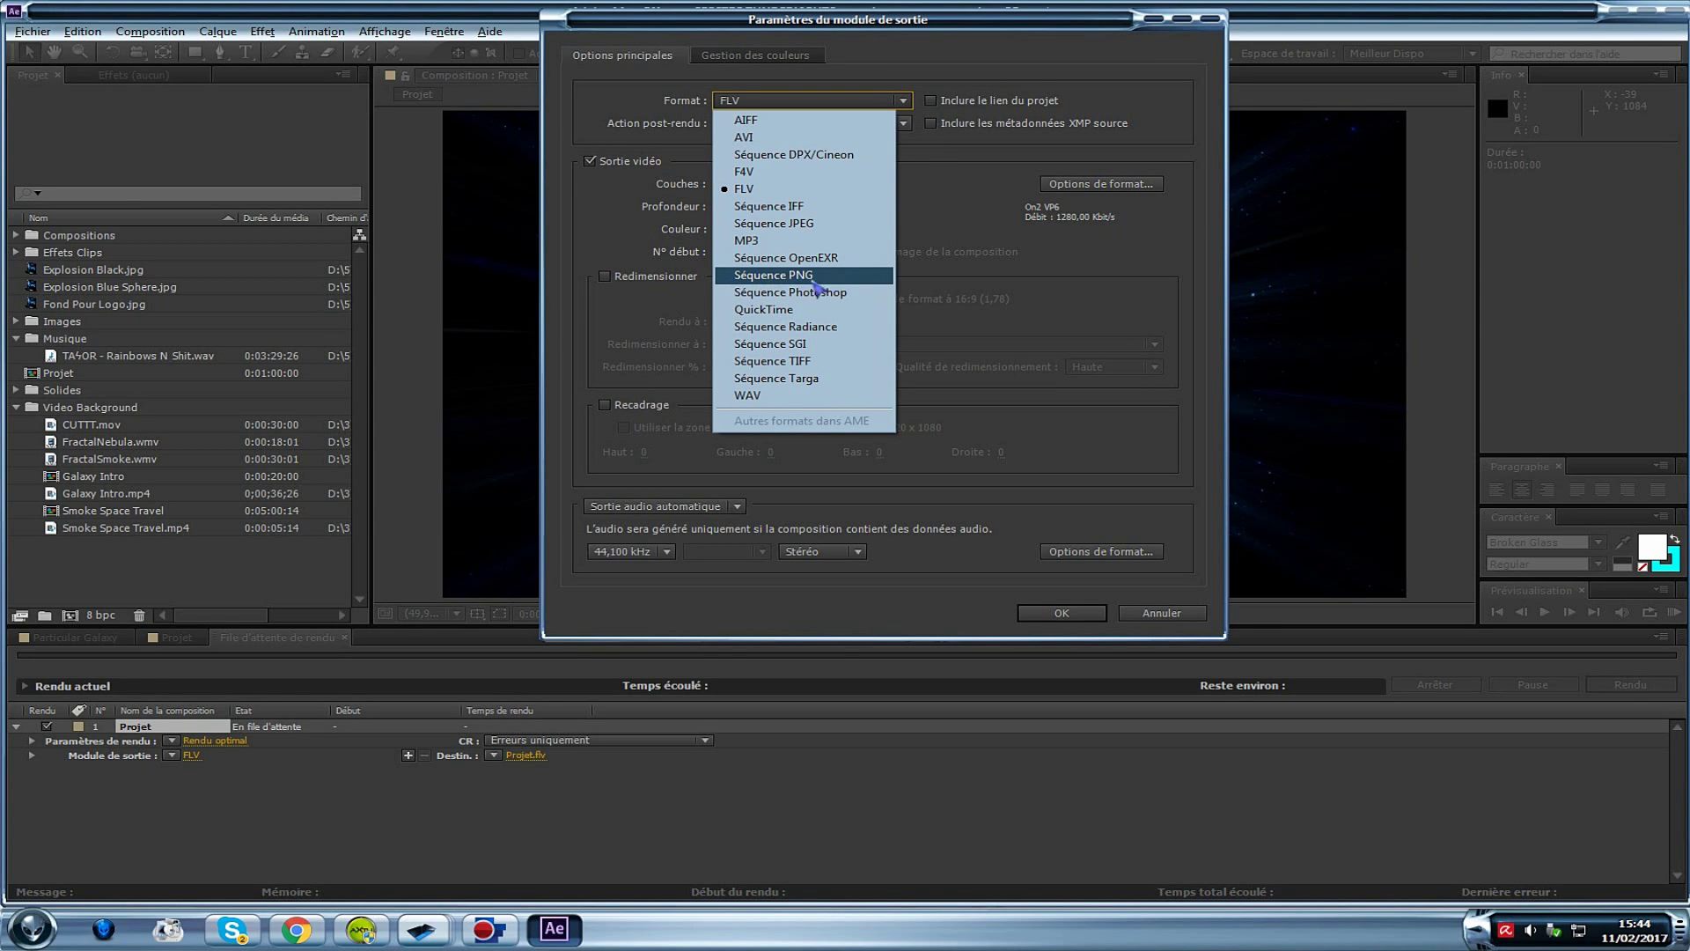
left_click(979, 221)
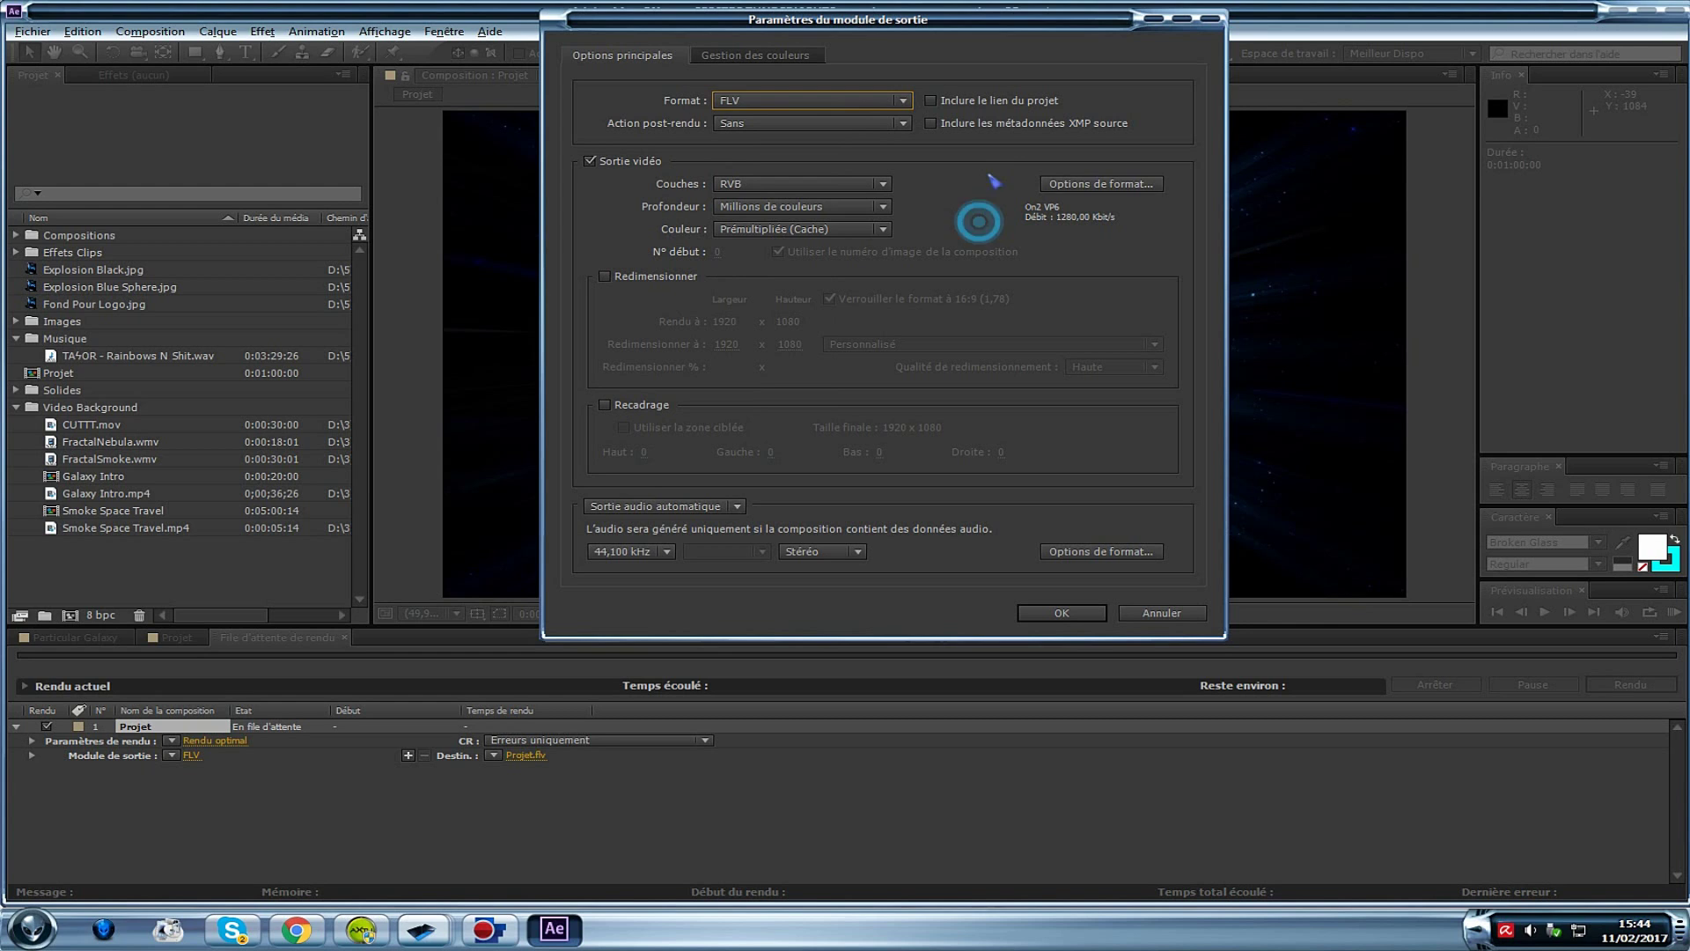
left_click(1101, 187)
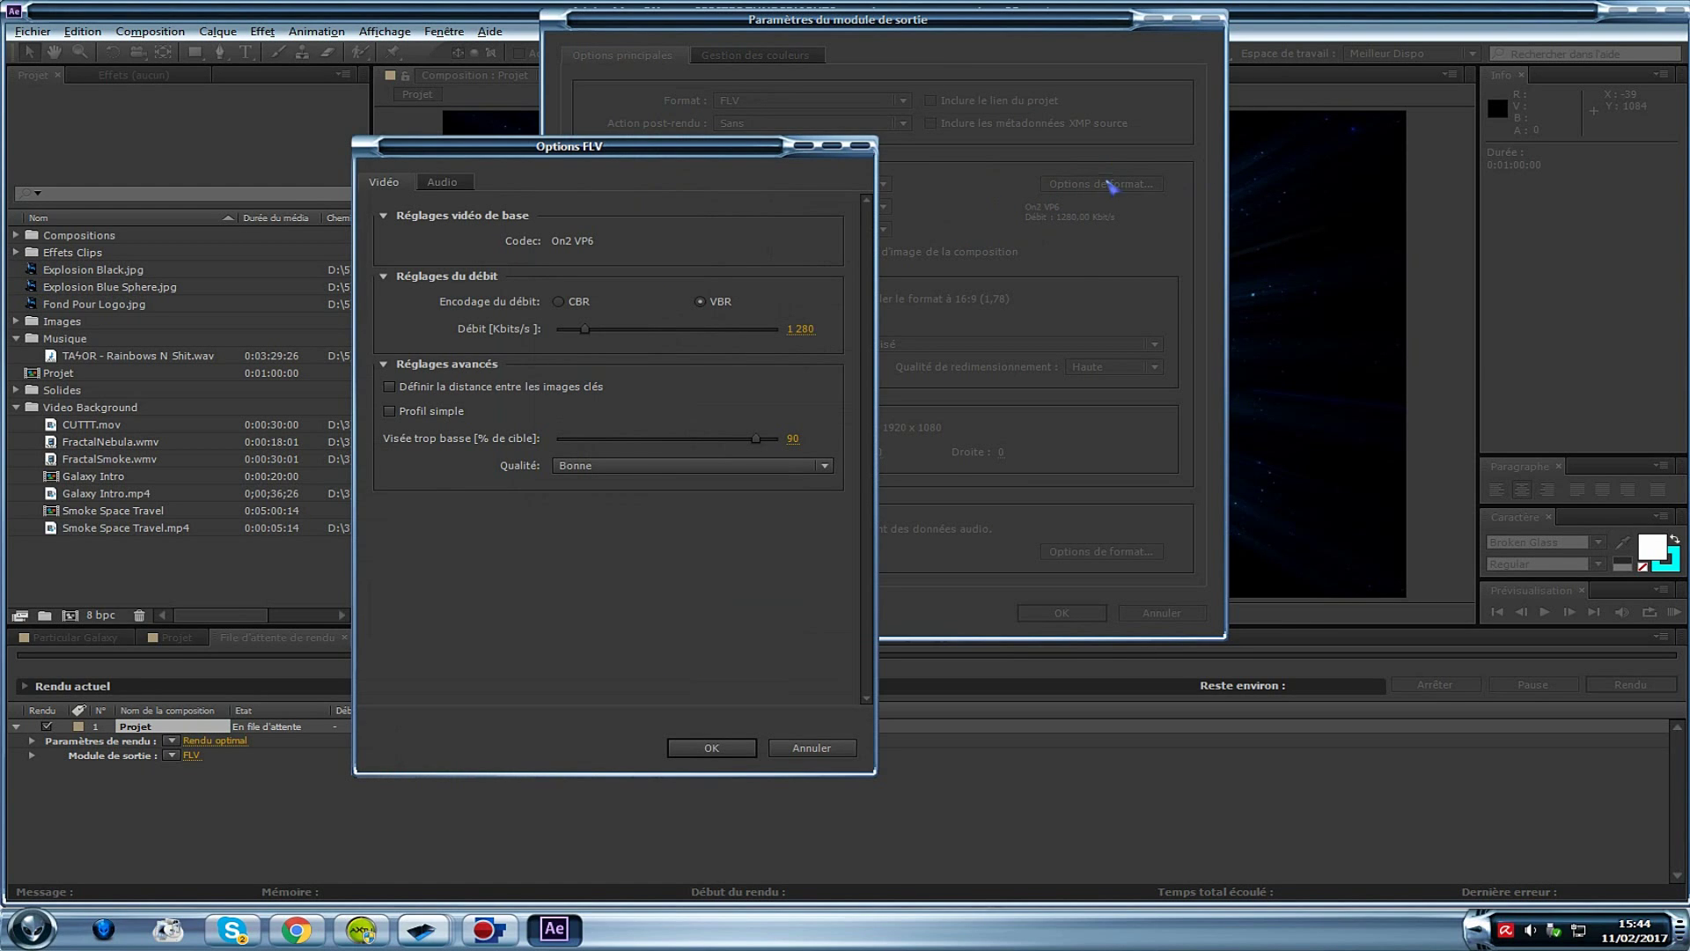
left_click(521, 330)
left_click_drag(596, 331, 789, 333)
left_click(608, 466)
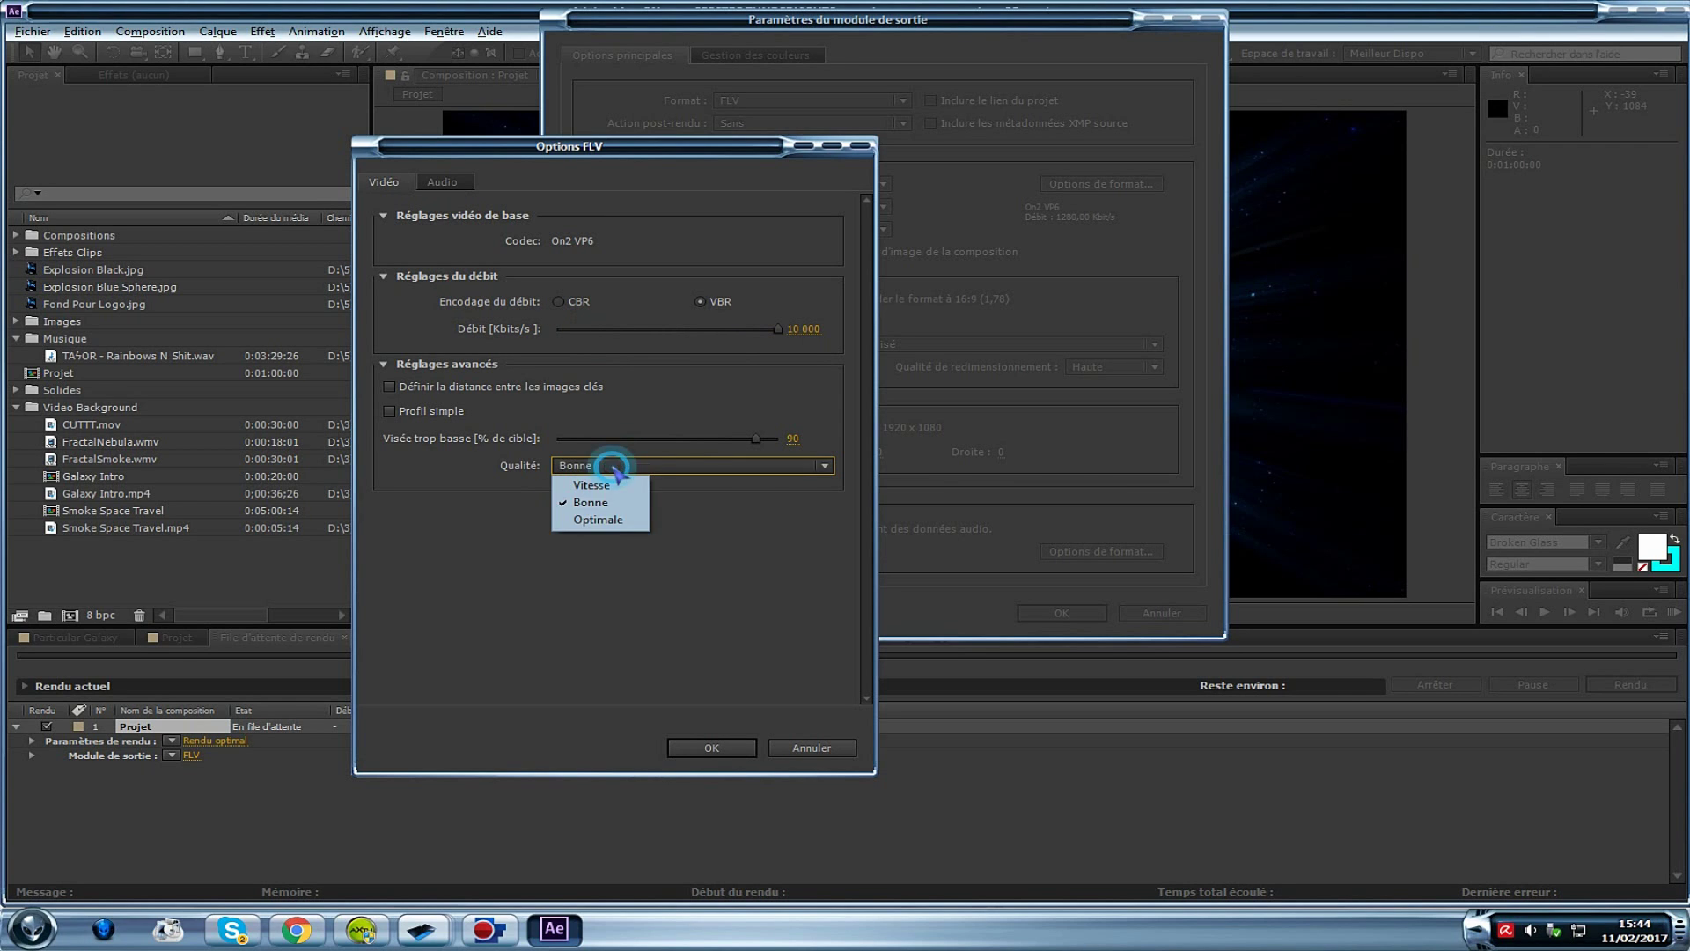
left_click(574, 519)
left_click(740, 747)
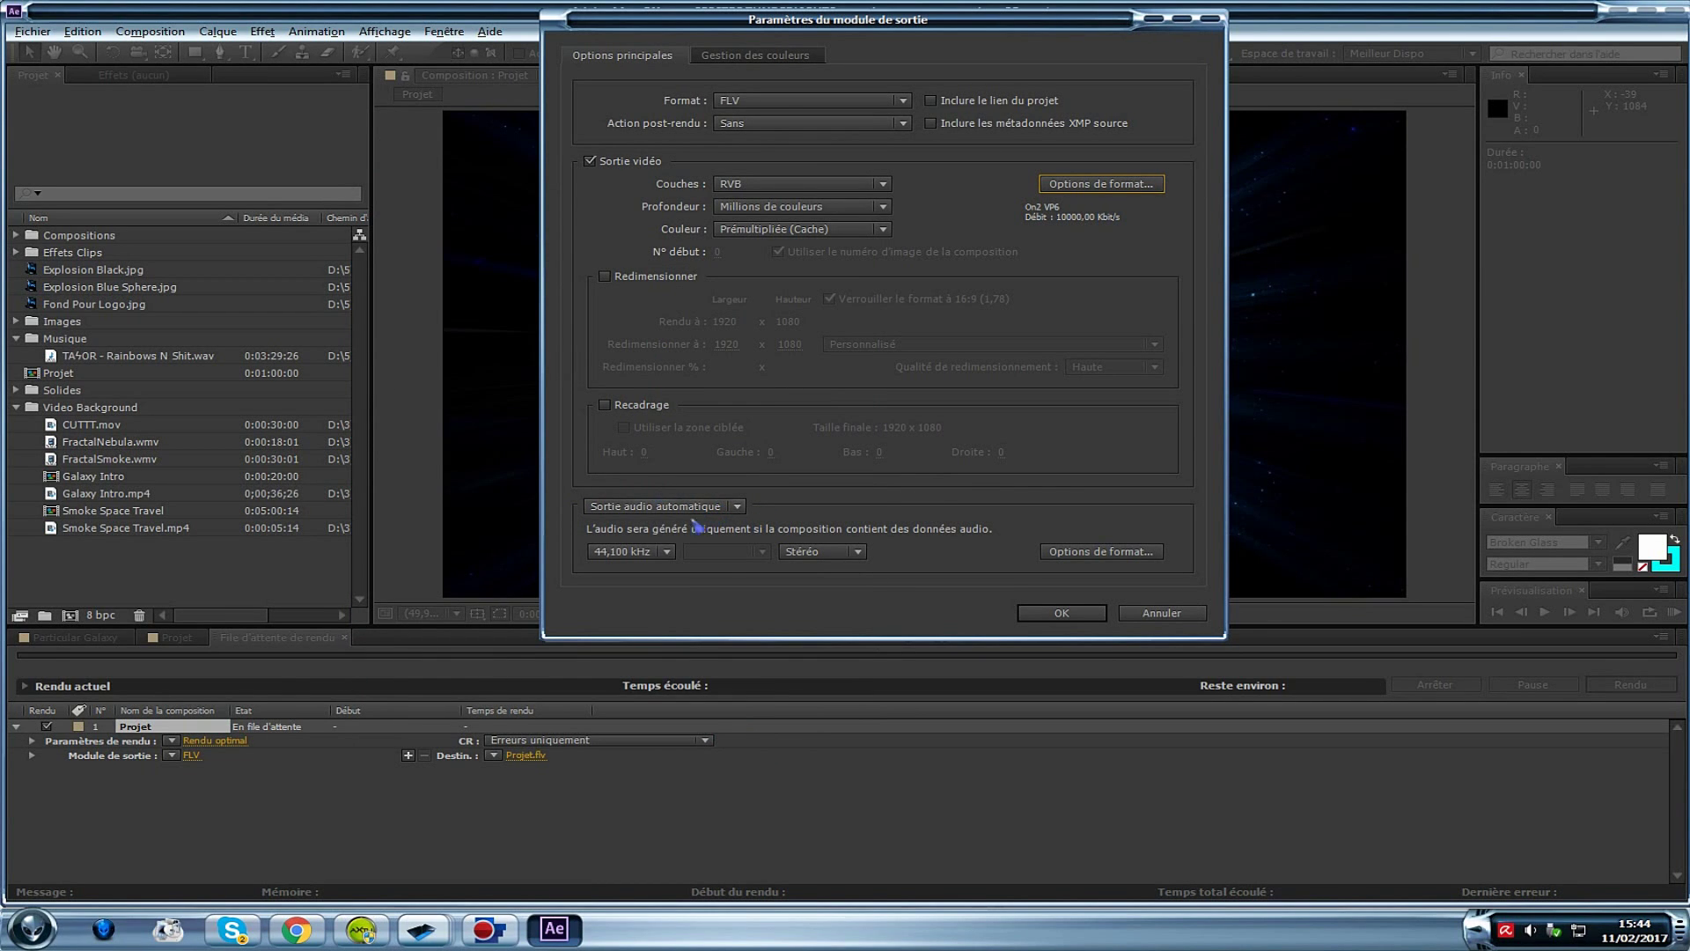
Keep the audio sample rate at 44,100 kHz and apply the output module settings
left_click(631, 553)
left_click(636, 571)
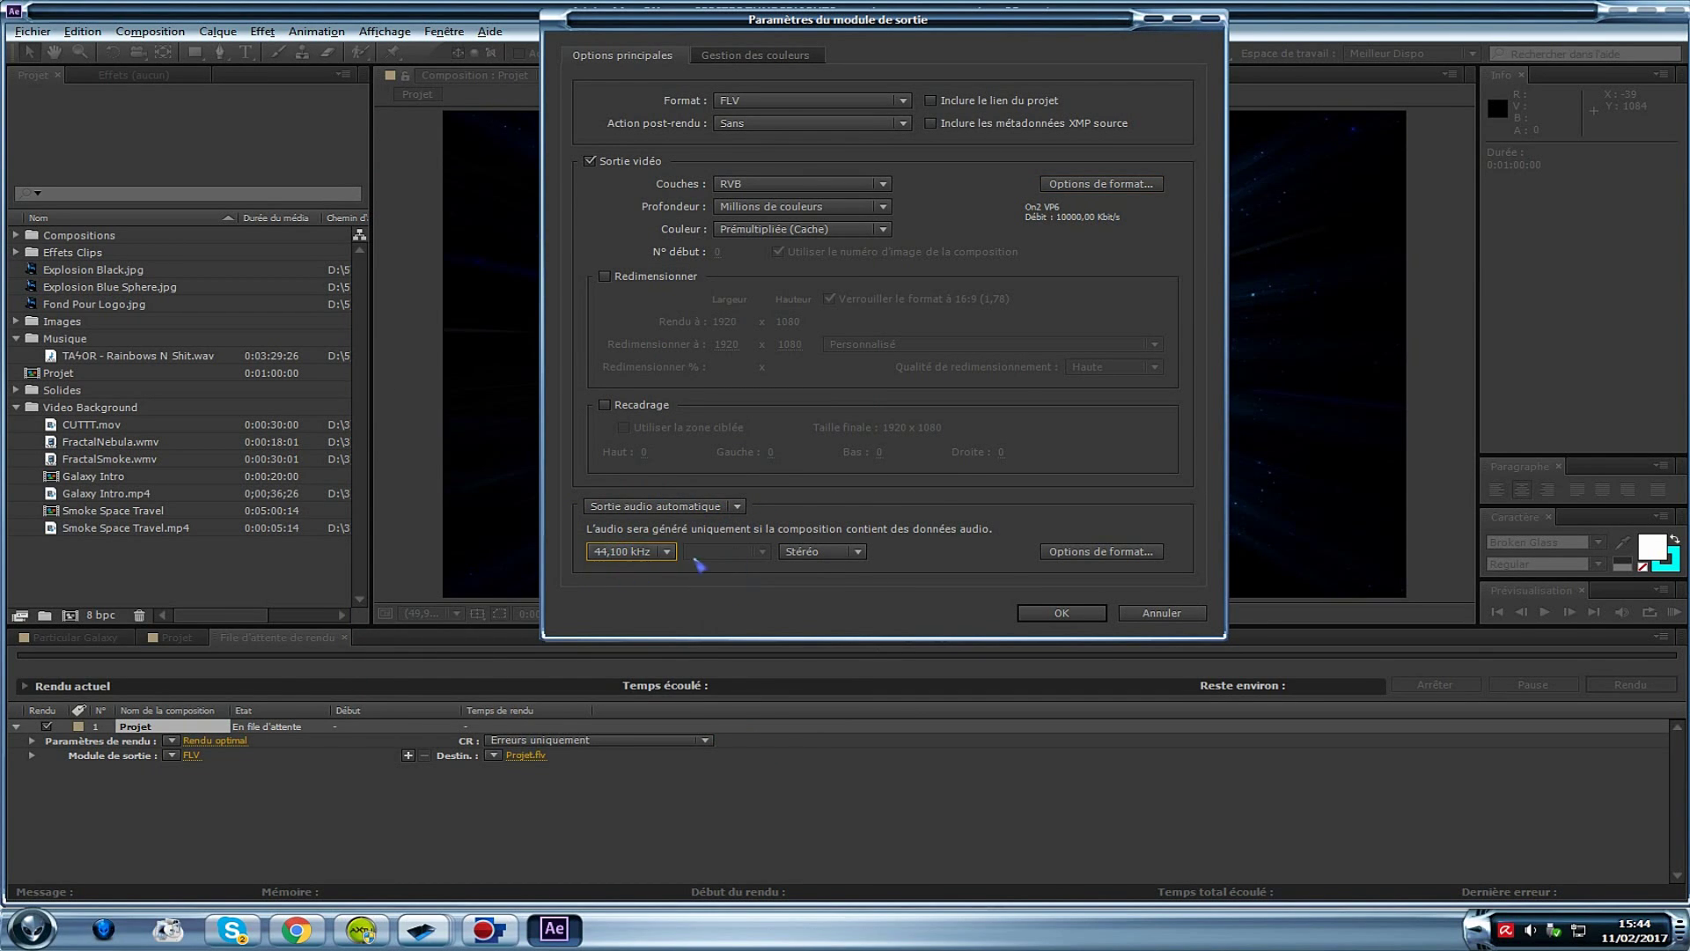
left_click(1064, 613)
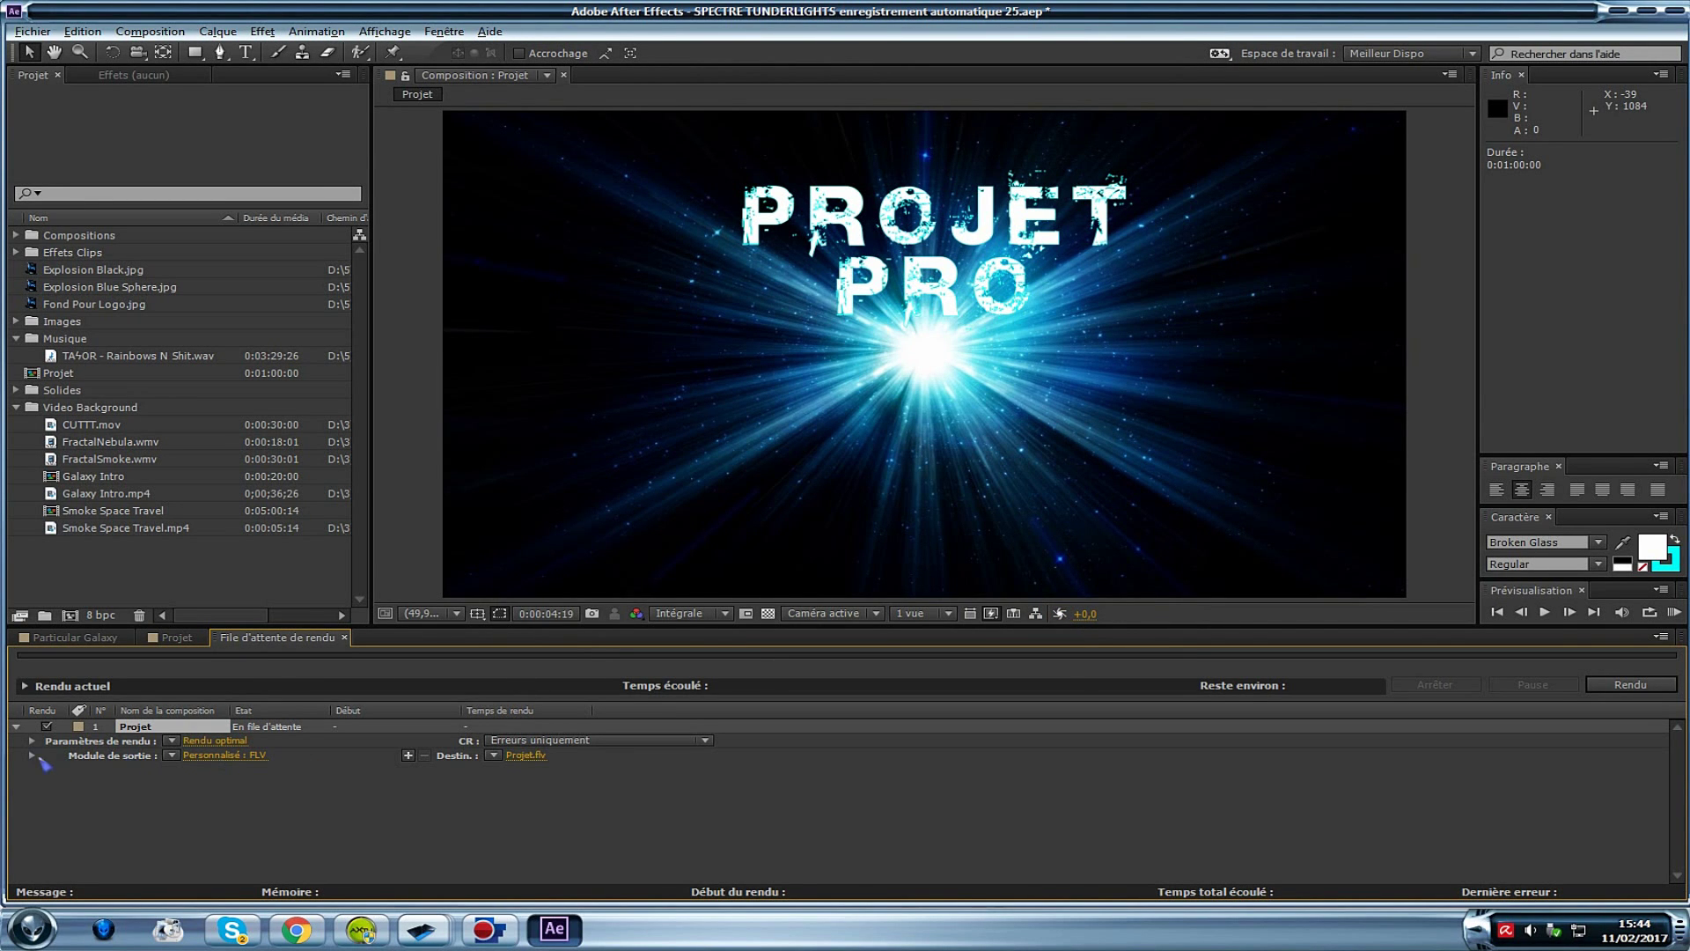
Start rendering the queued Projet composition
left_click(269, 730)
left_click(165, 727)
left_click(1641, 689)
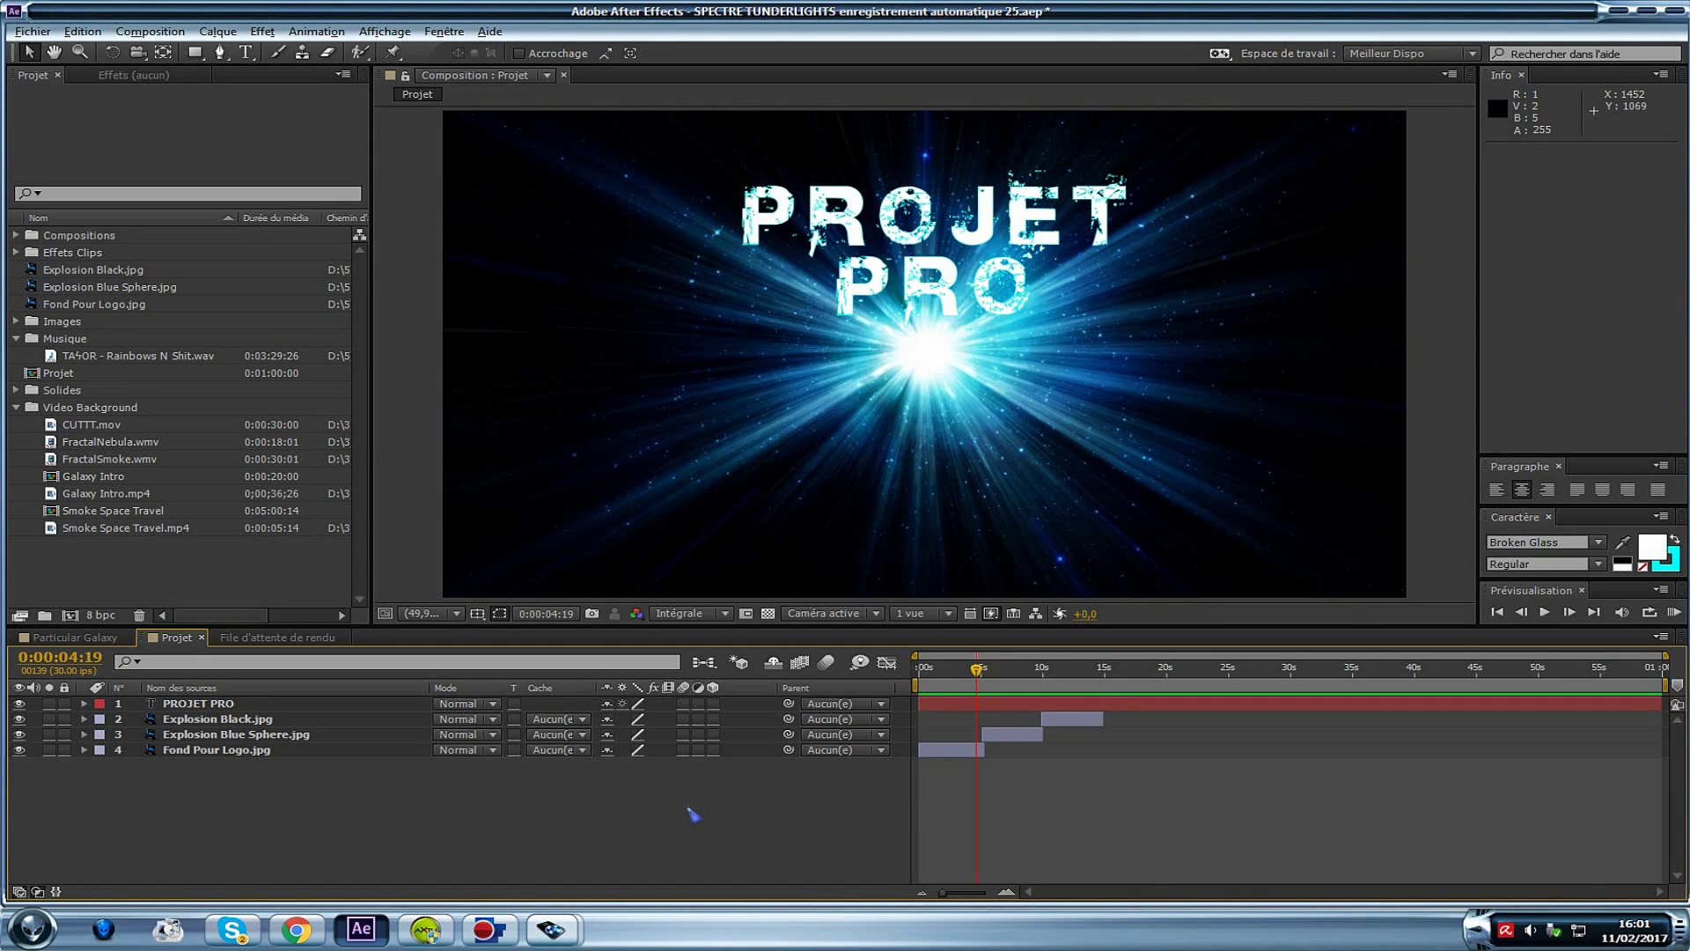
Select the PROJET PRO text layer in the Projet composition
left_click(235, 702)
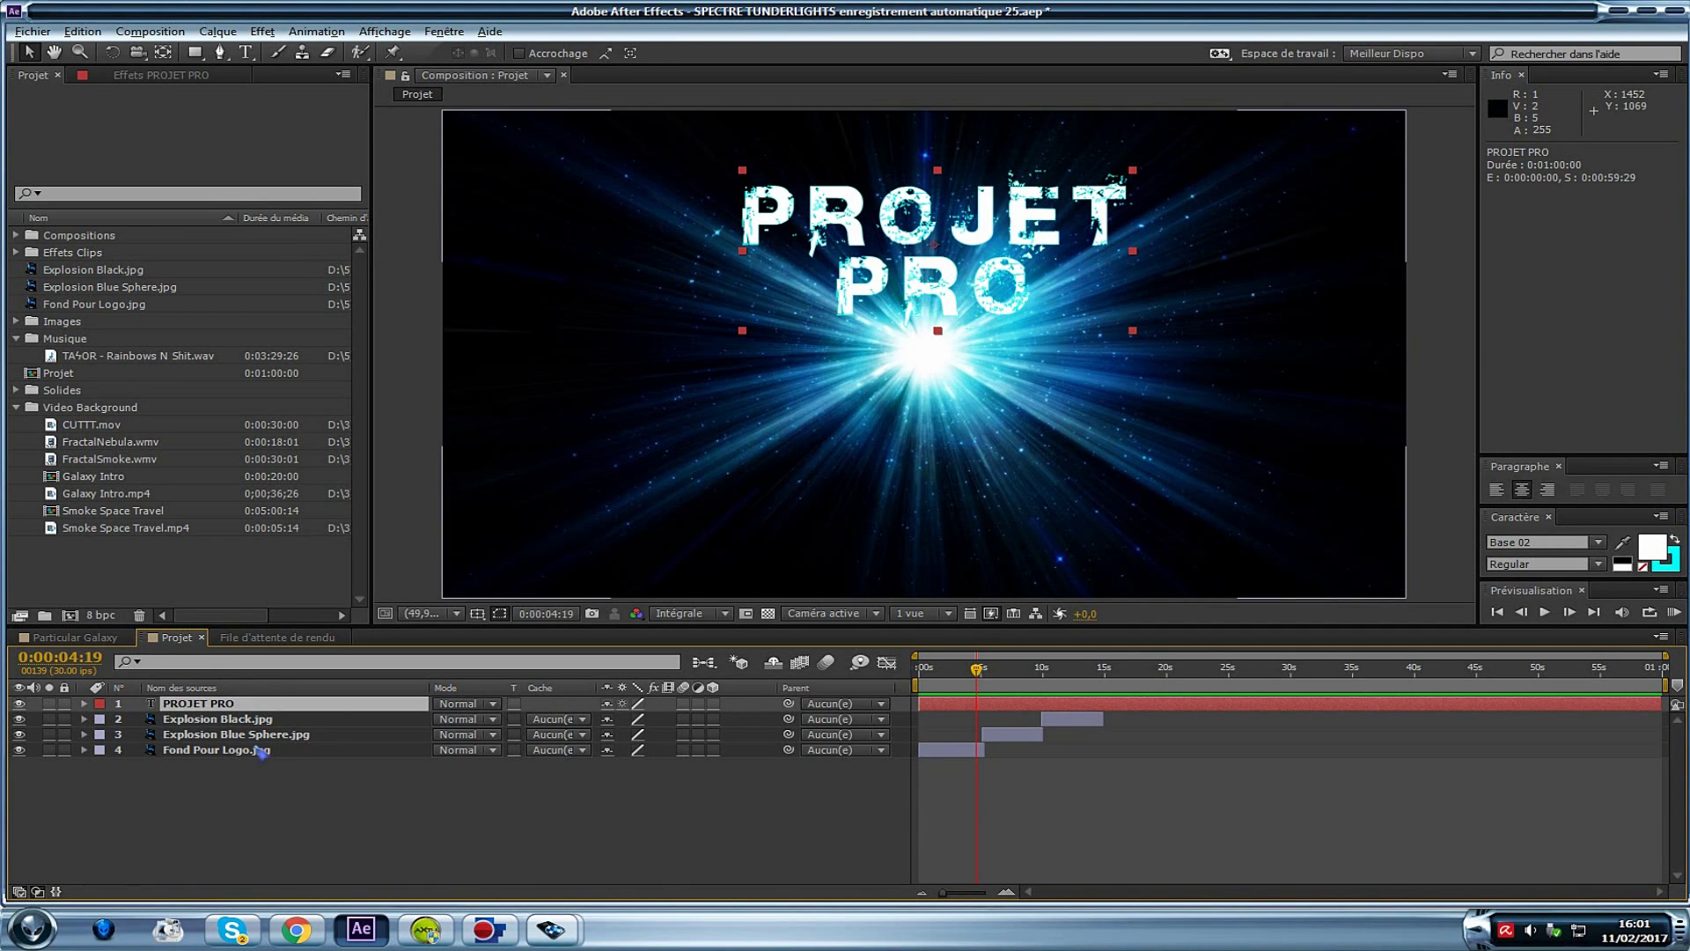